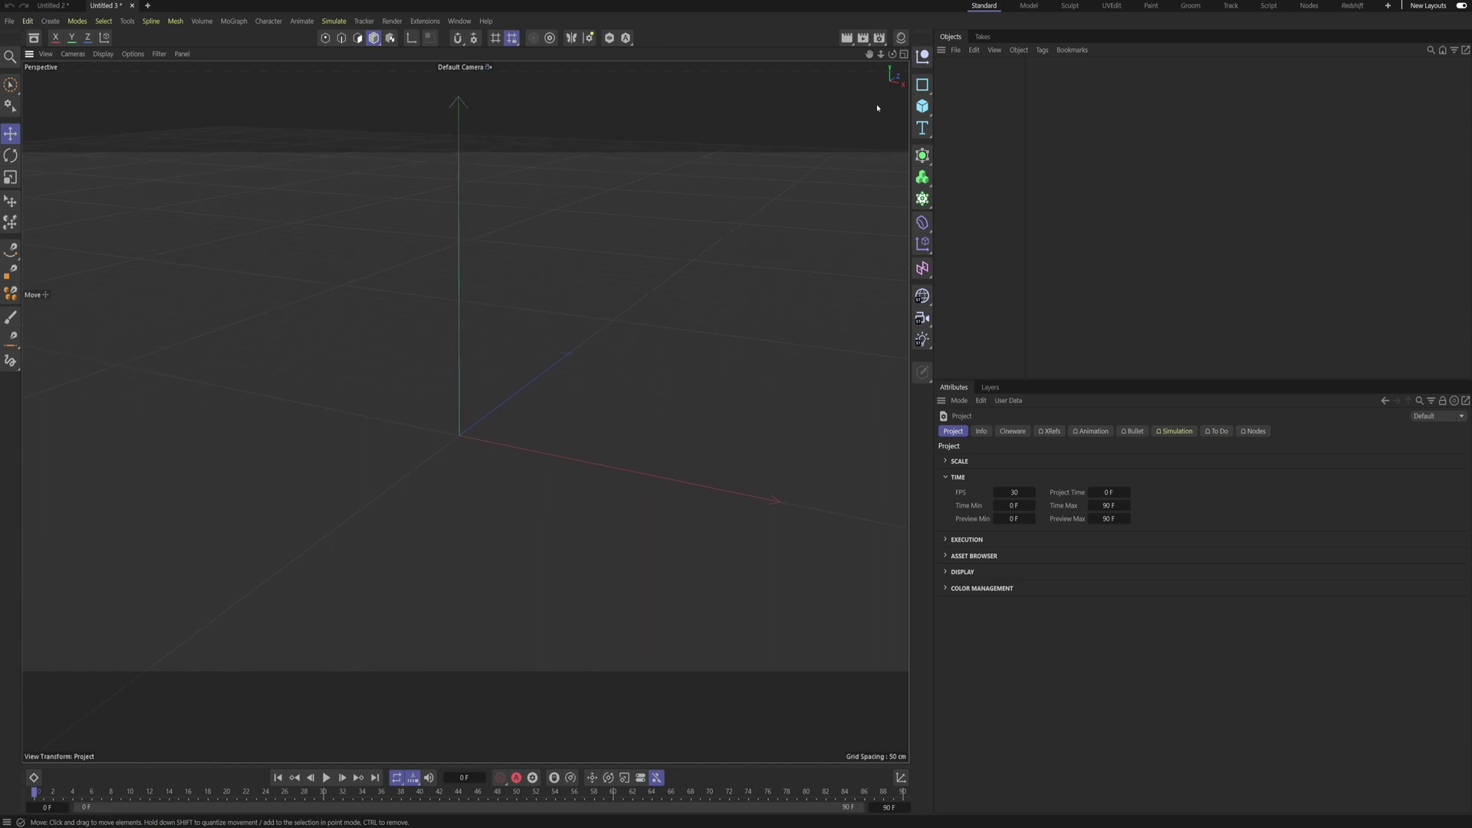
Step: Add a Cloner object and a cube primitive to the empty scene
click(922, 199)
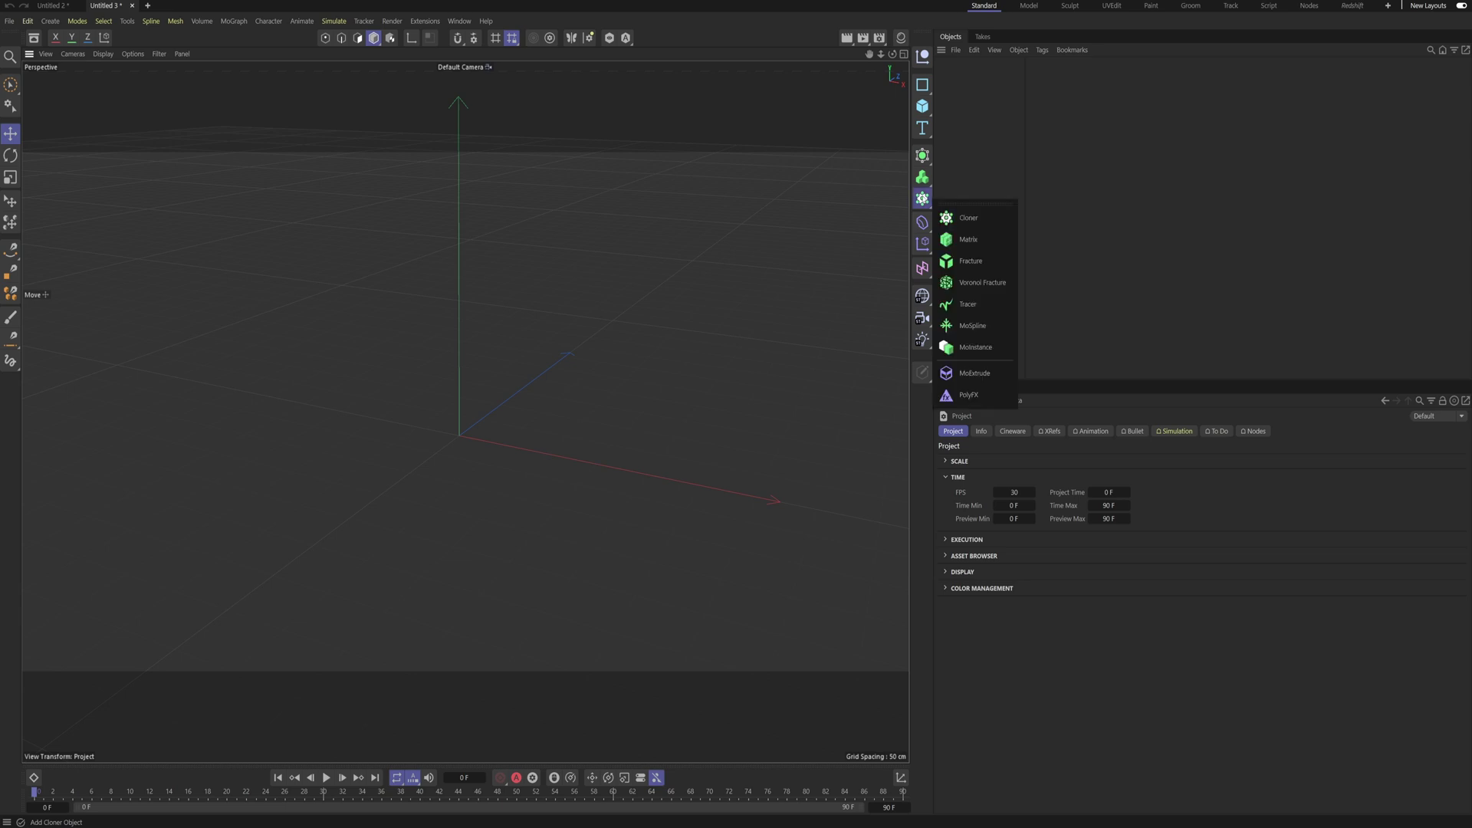
click(968, 218)
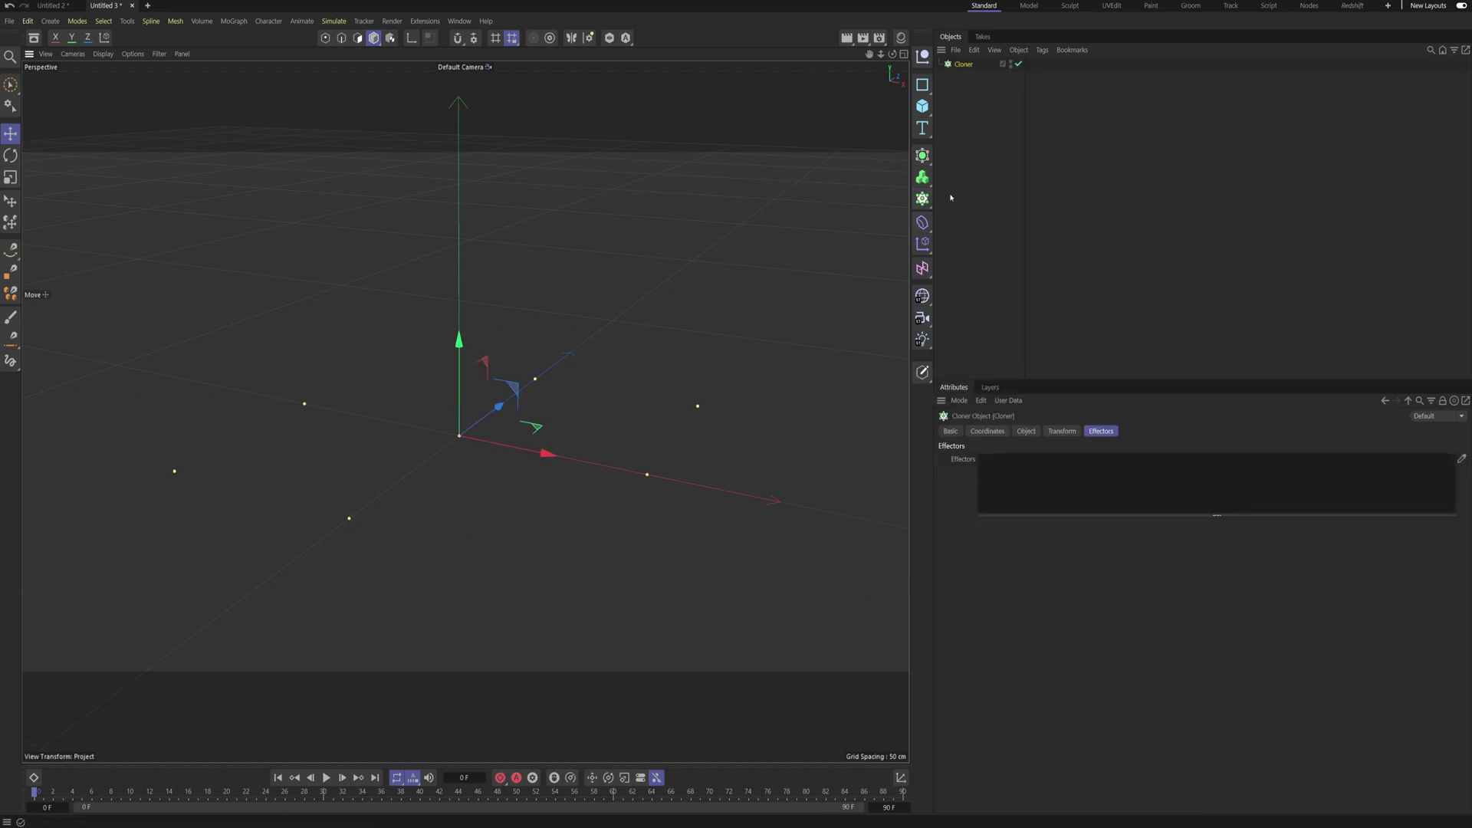
click(922, 108)
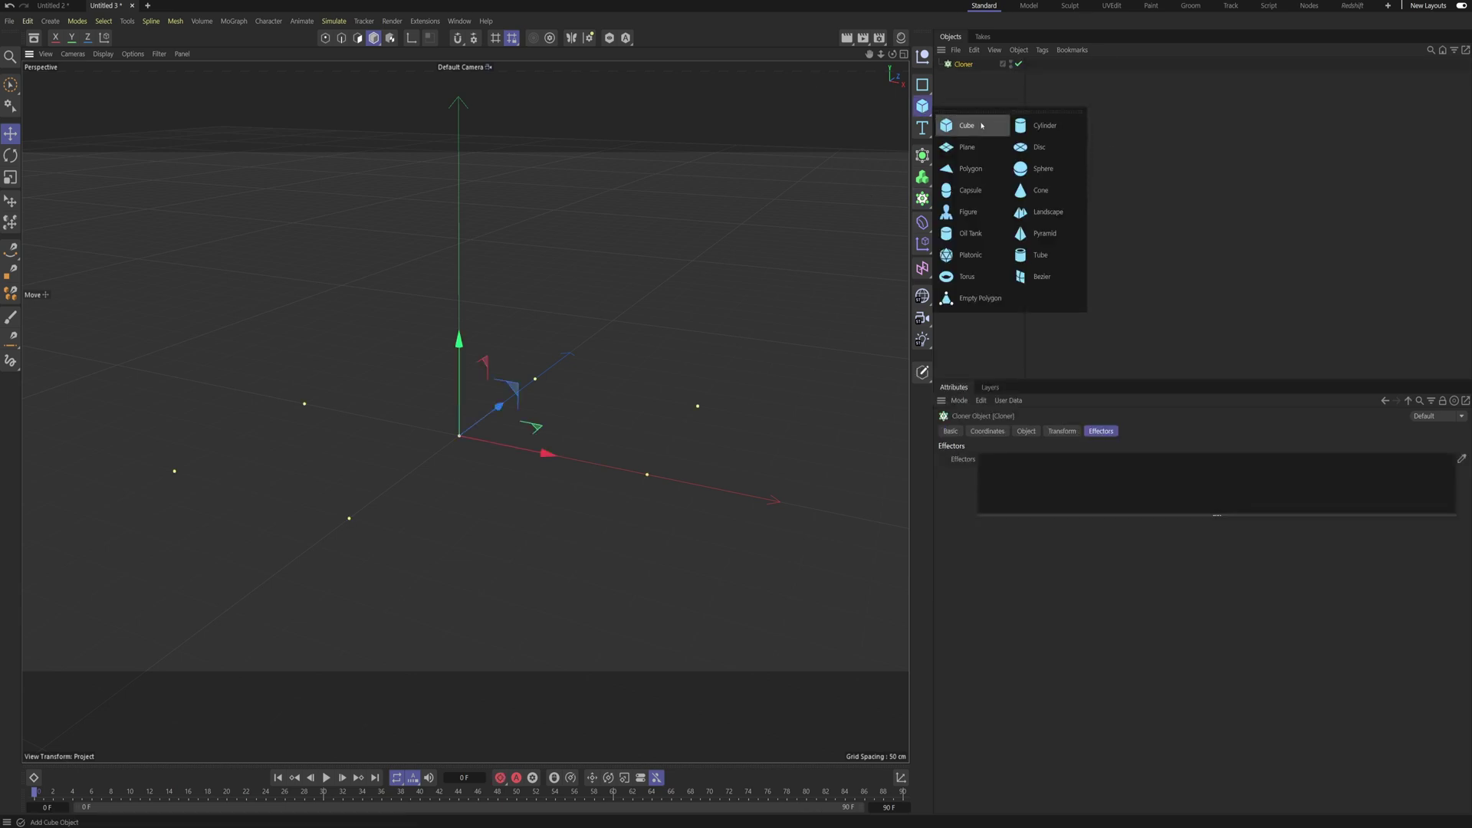
click(983, 131)
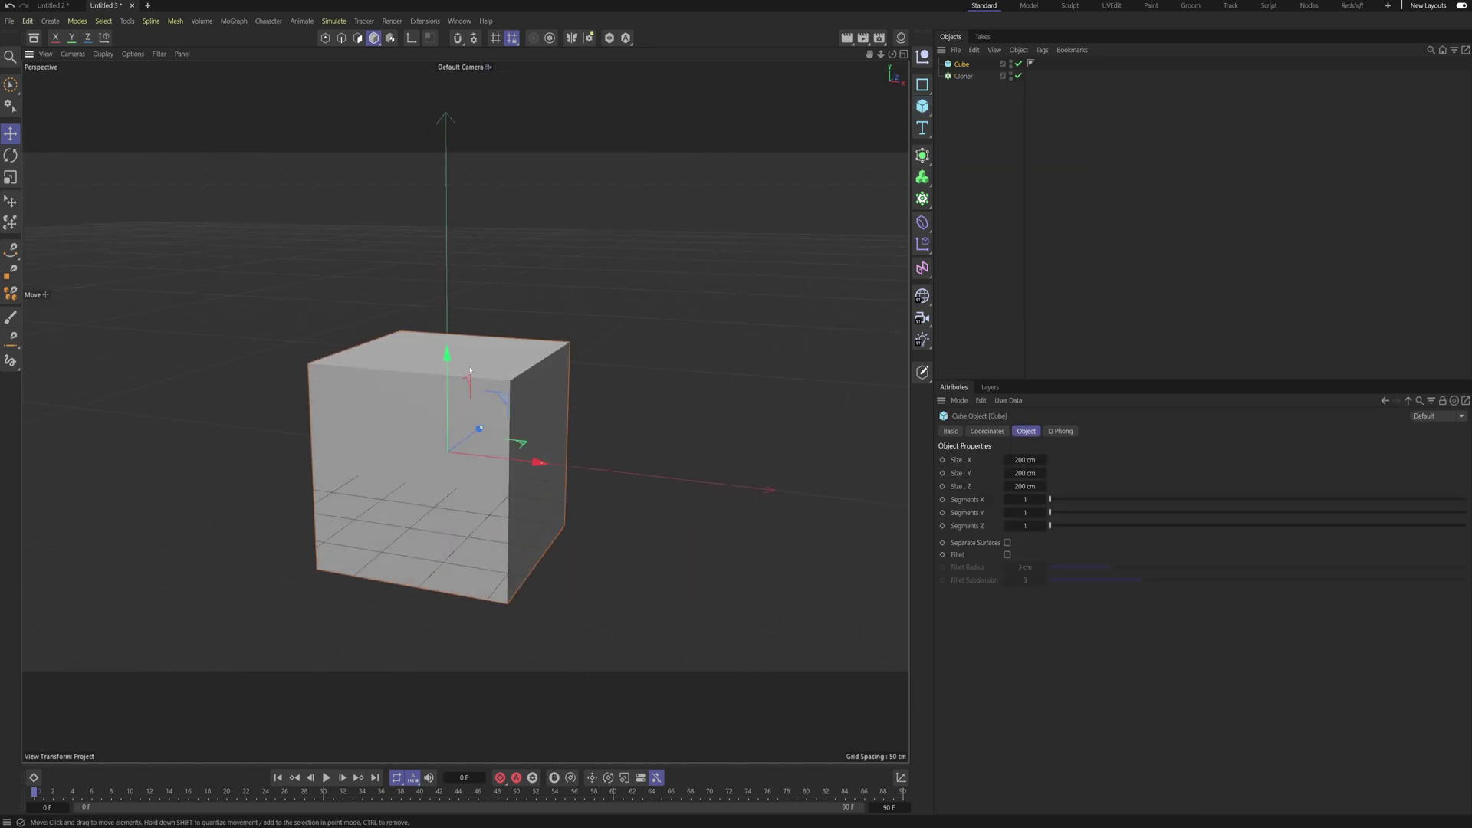
Step: Stretch the cube vertically into a tall block about 484.5 cm high
alt+drag(426, 374, 471, 229)
scroll(508, 337, down, 6)
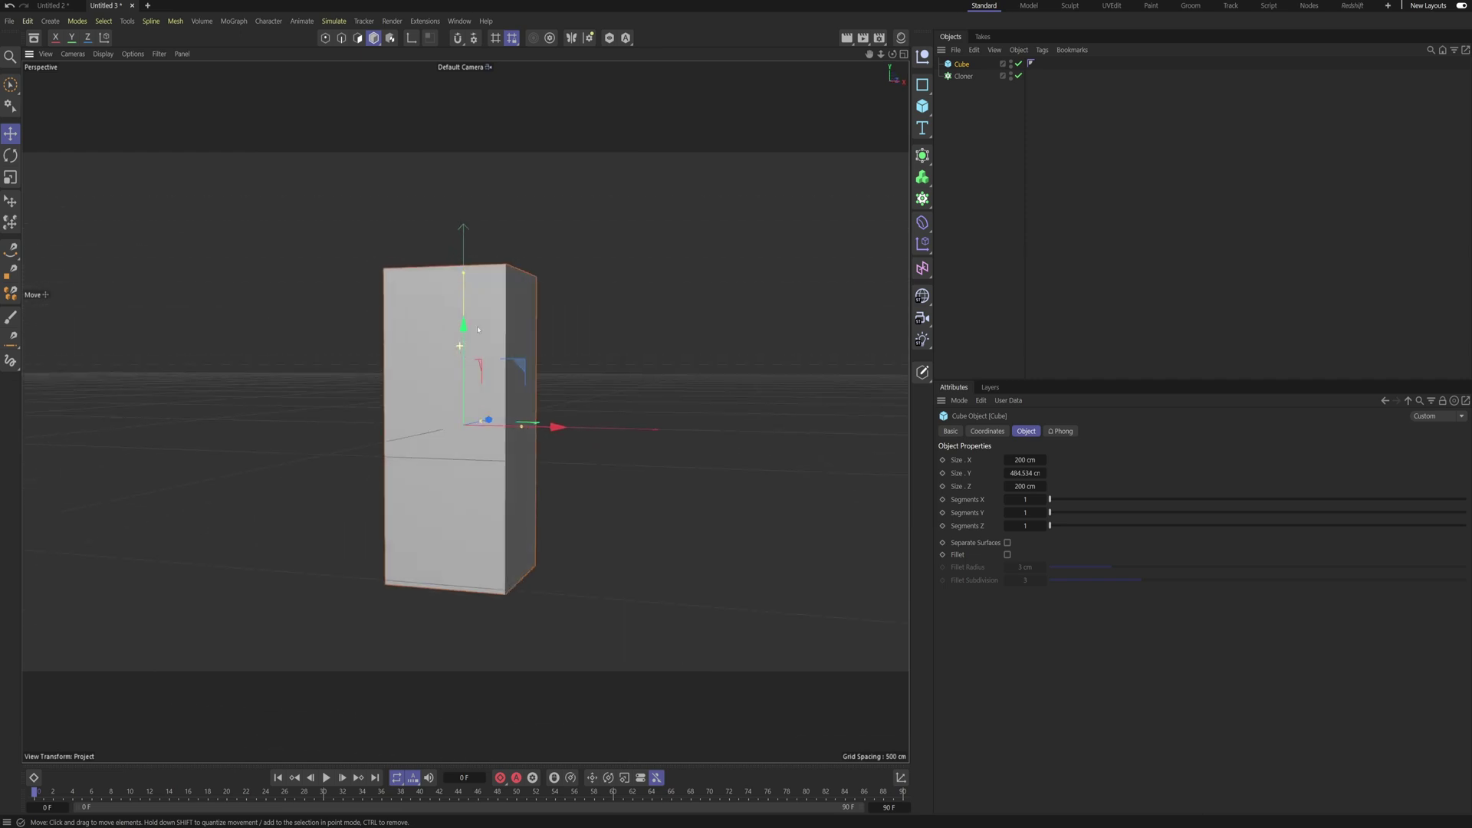
alt+drag(449, 471, 446, 512)
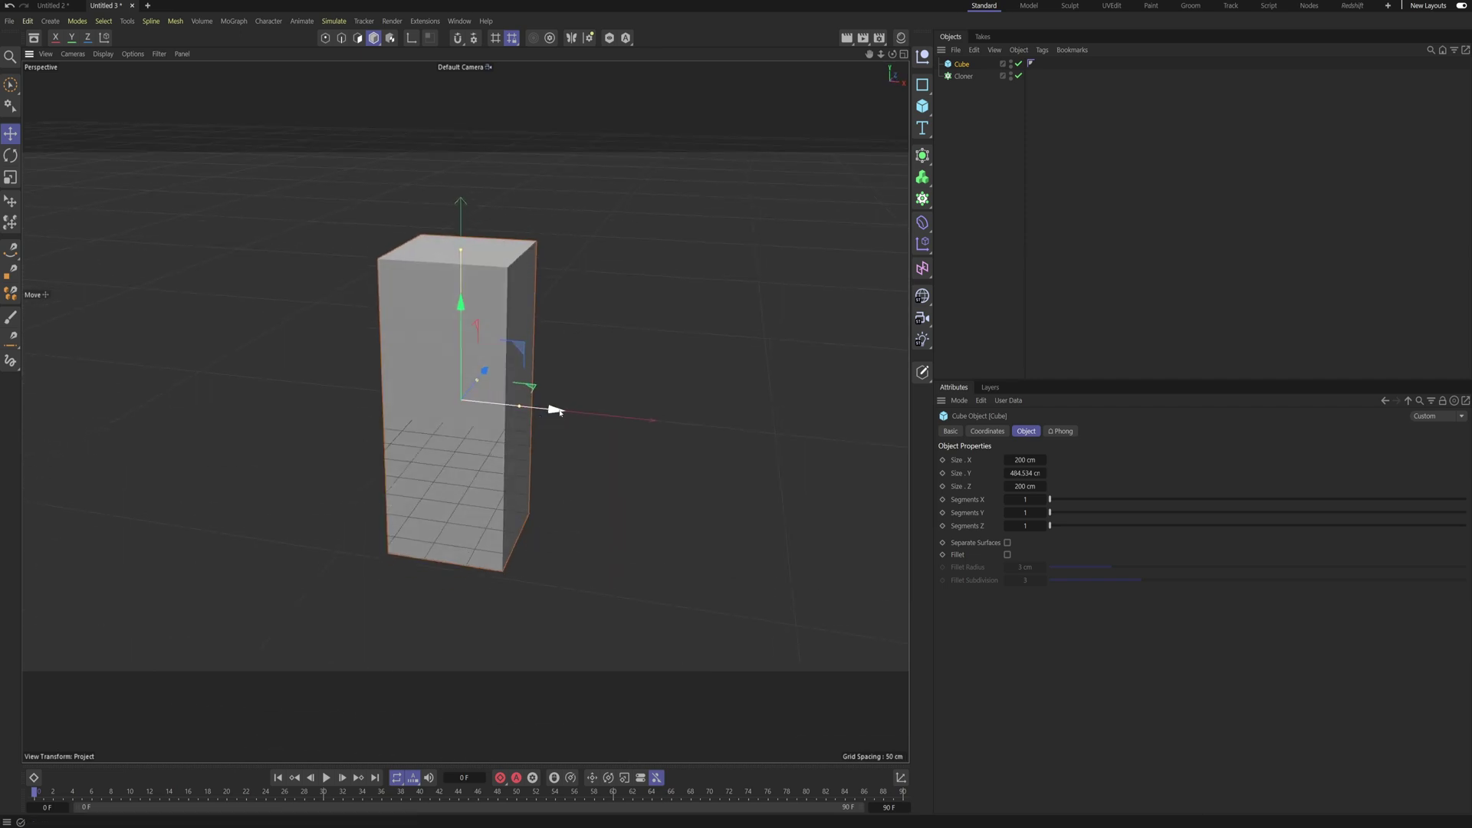
Step: Duplicate the tall block beside the original along X and reshape the copy into a low, wide slab about 335 cm by 136 cm in X and Y
ctrl+drag(560, 414, 397, 394)
key(h)
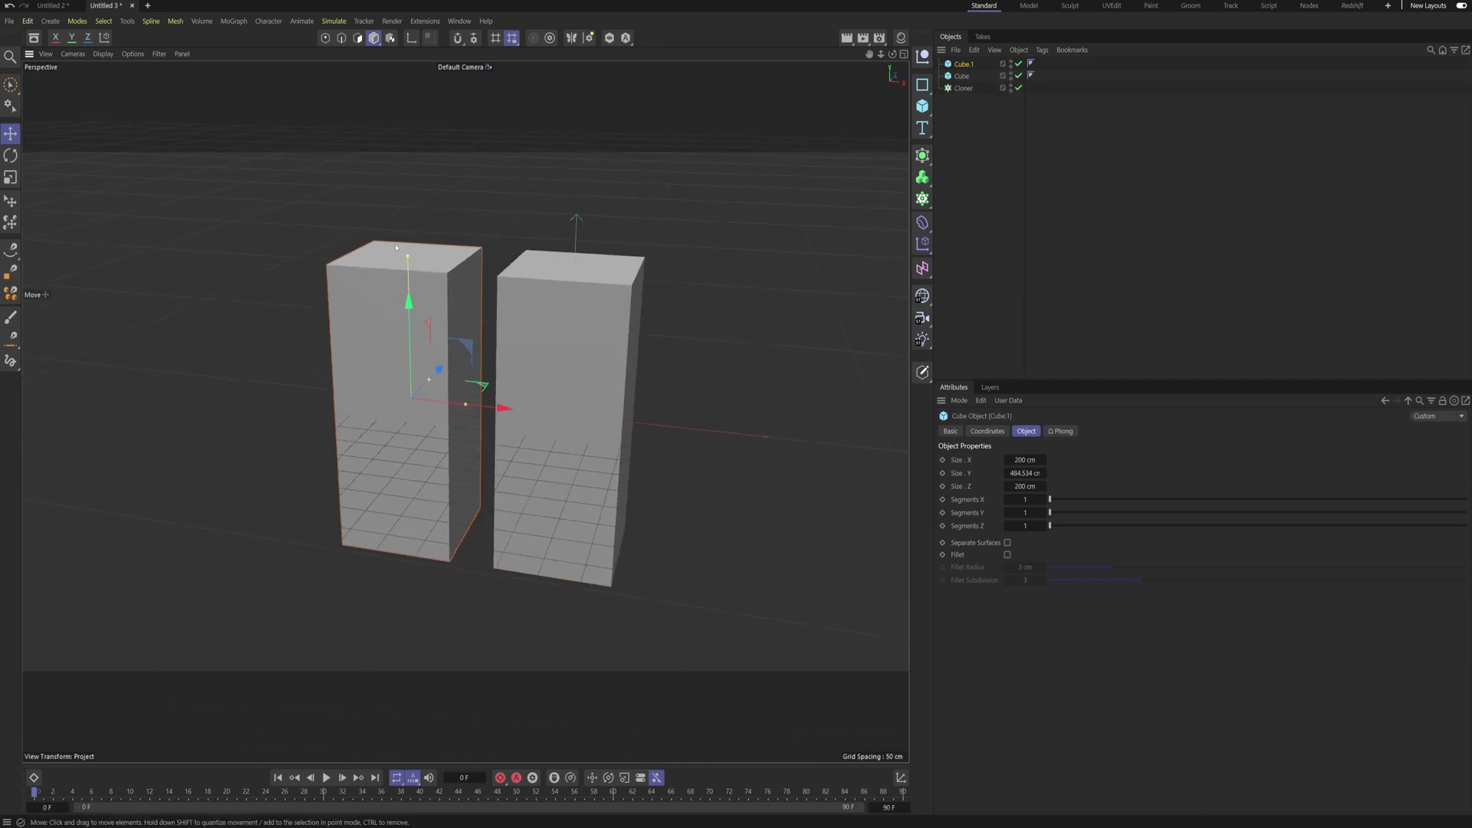
drag(410, 254, 410, 328)
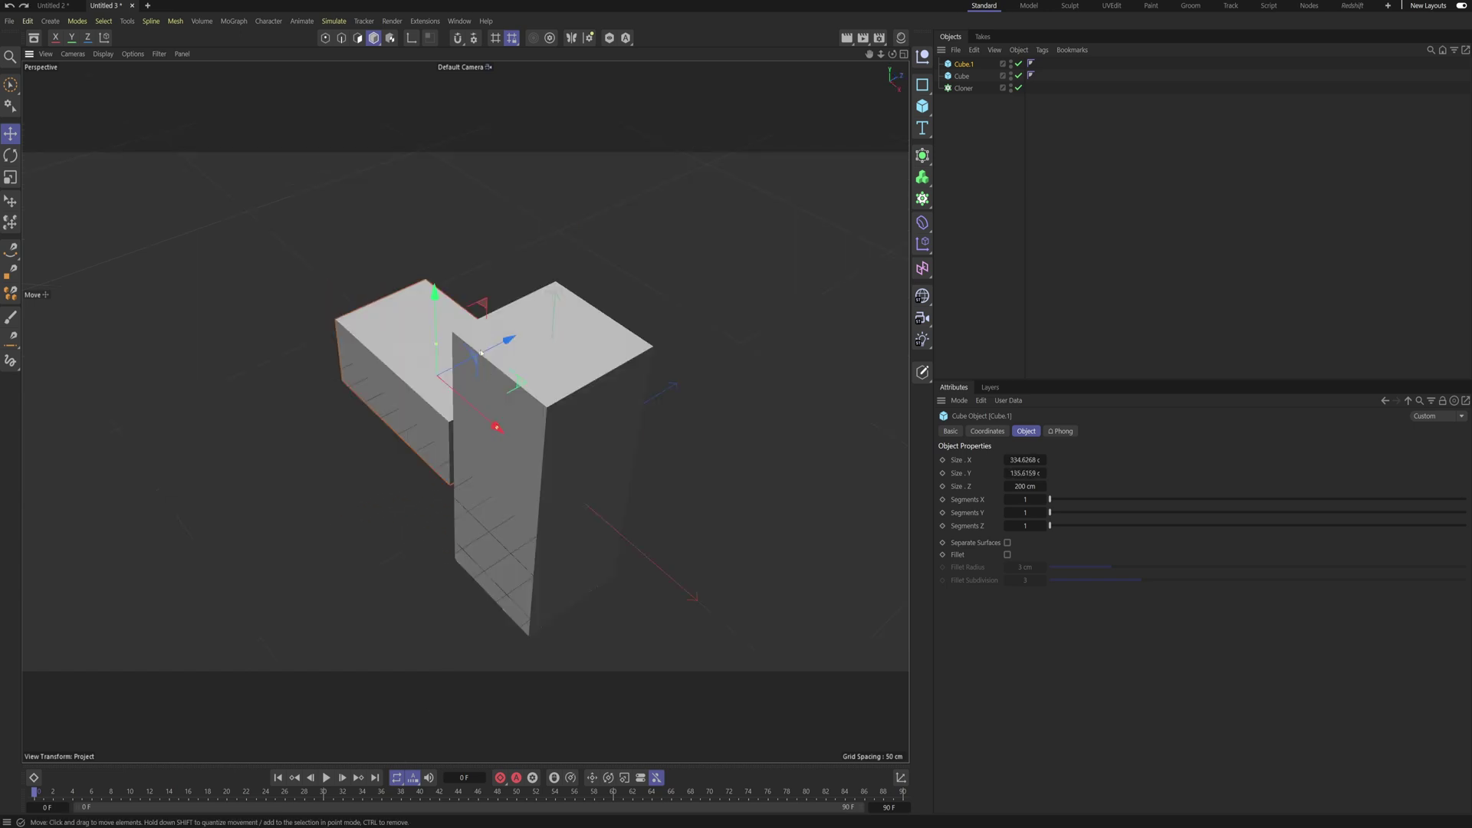
drag(480, 353, 510, 338)
Step: Make both cubes children of the Cloner
click(963, 76)
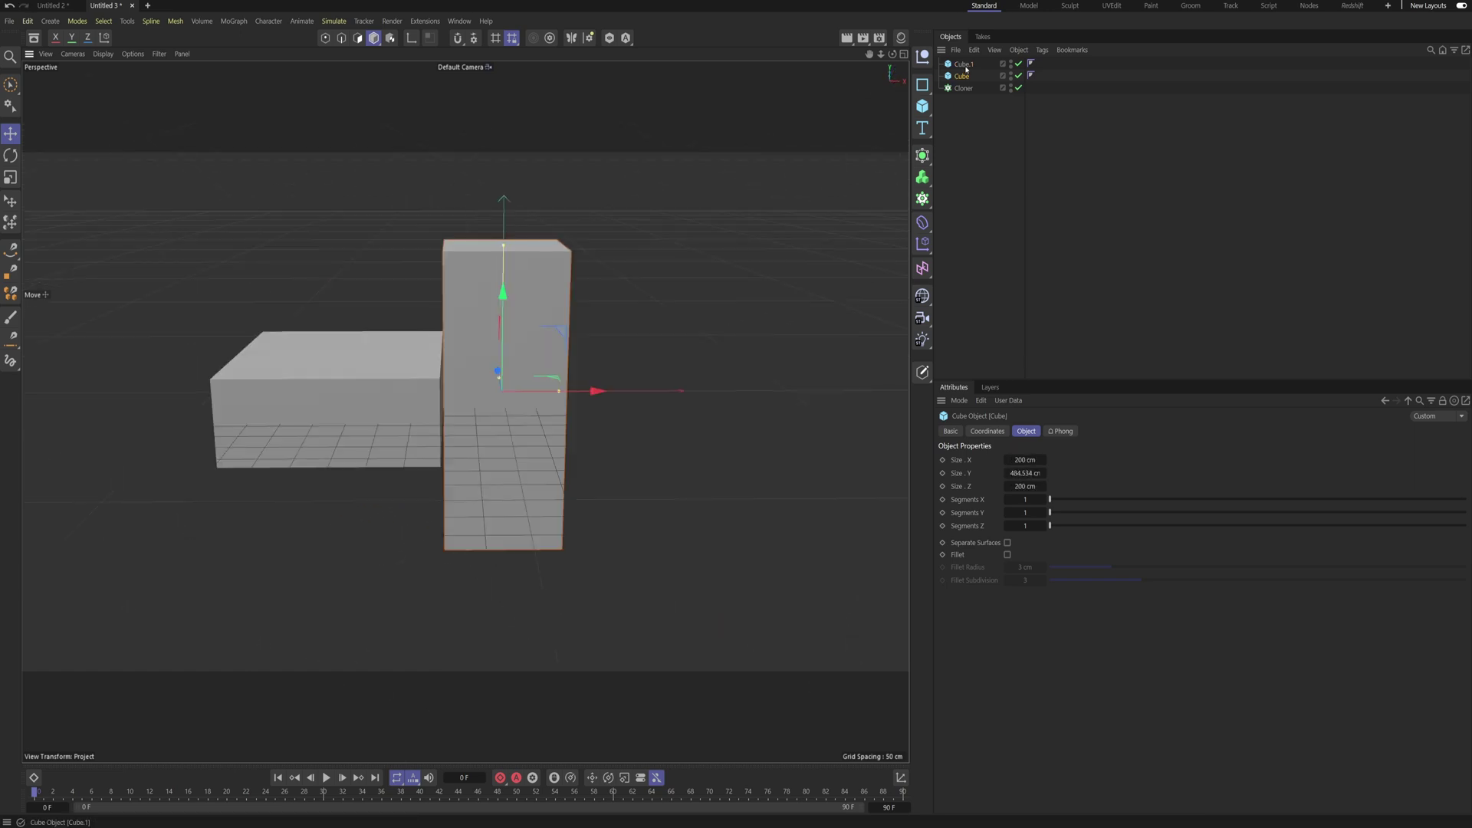
ctrl+click(966, 65)
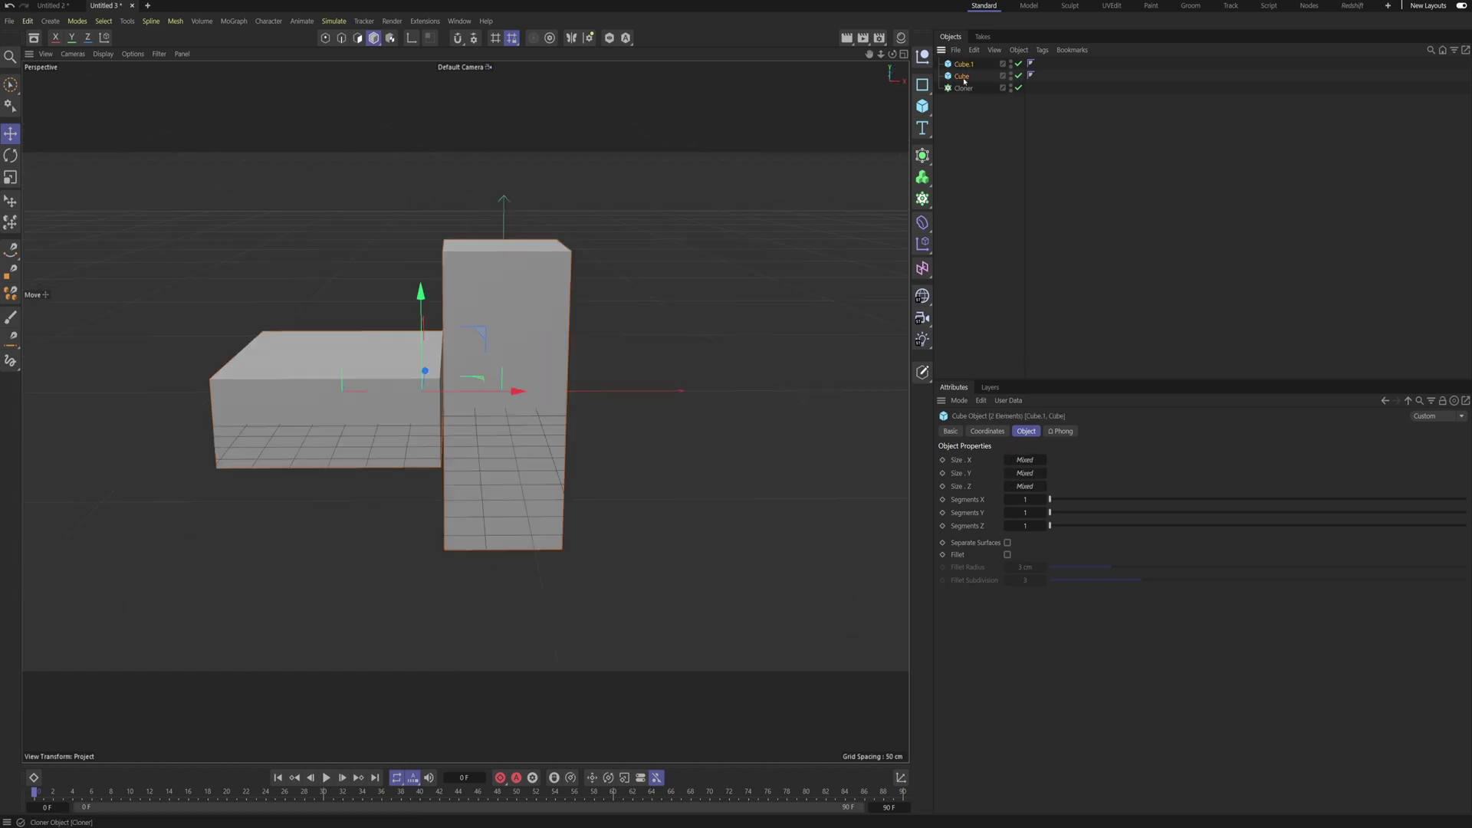
drag(963, 95, 963, 87)
Step: Create a Random effector and assign it to the Cloner's effectors list
click(963, 64)
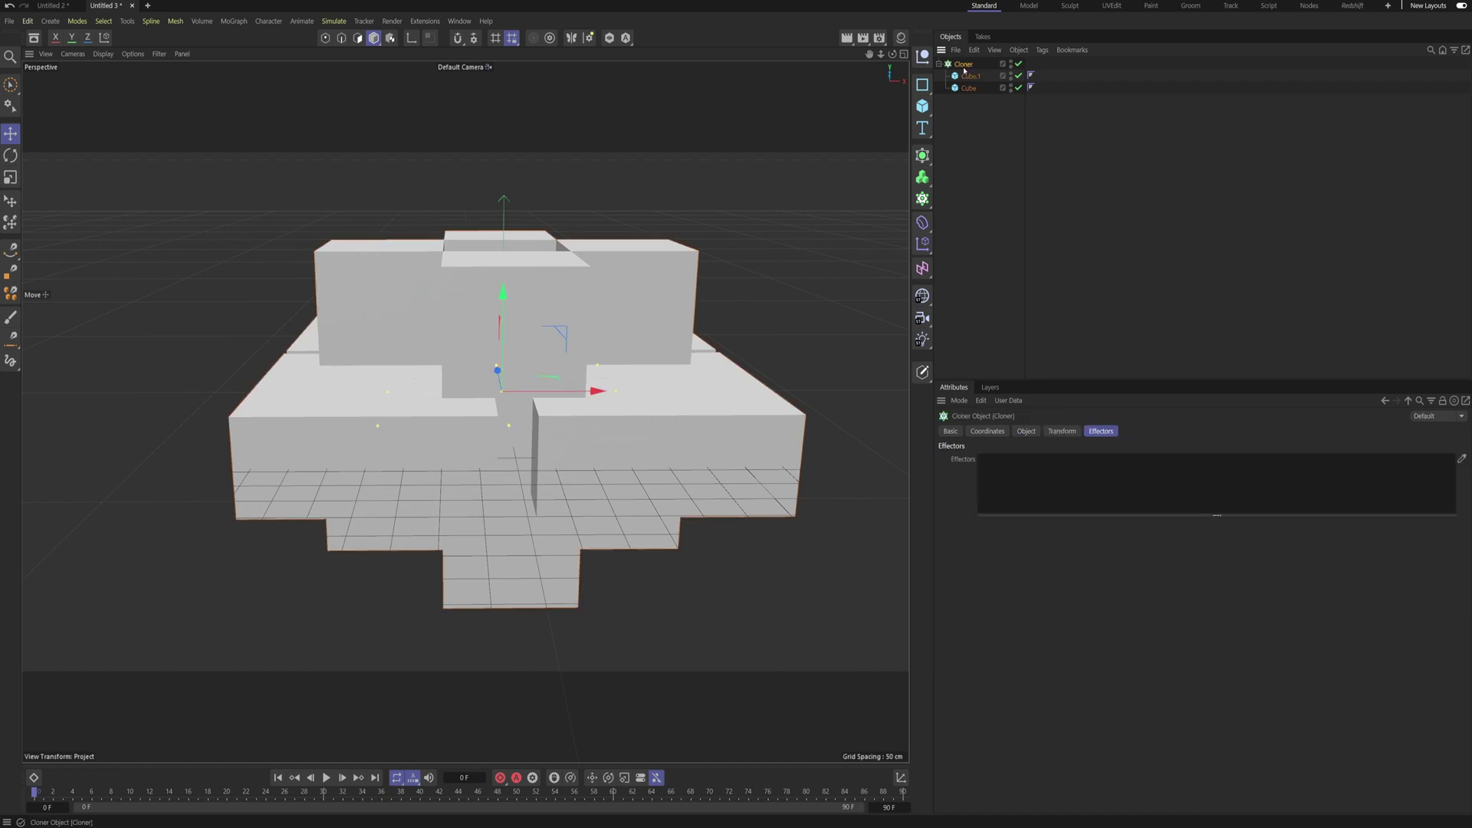
click(926, 243)
click(928, 245)
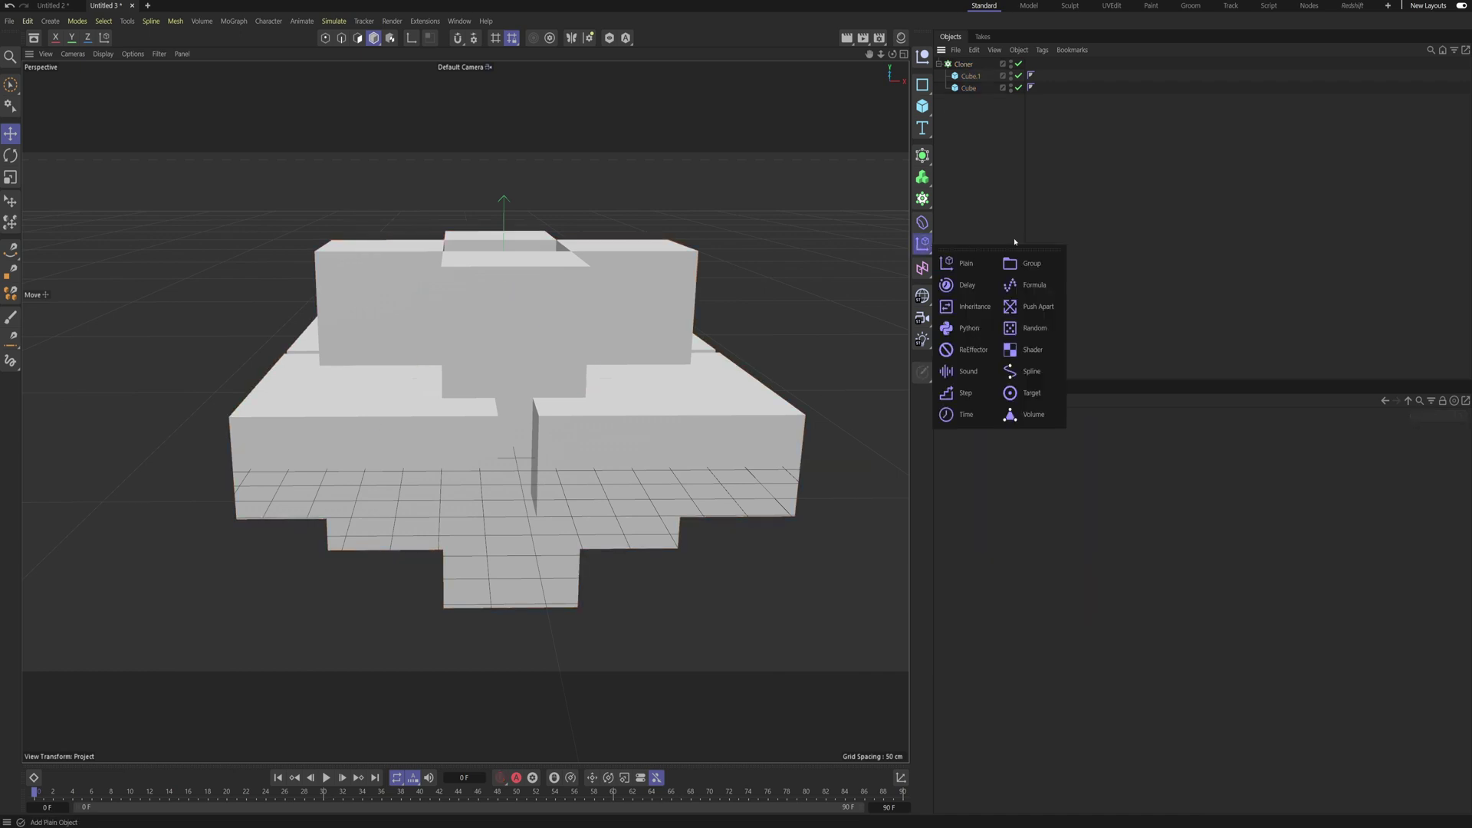
click(1026, 328)
click(964, 76)
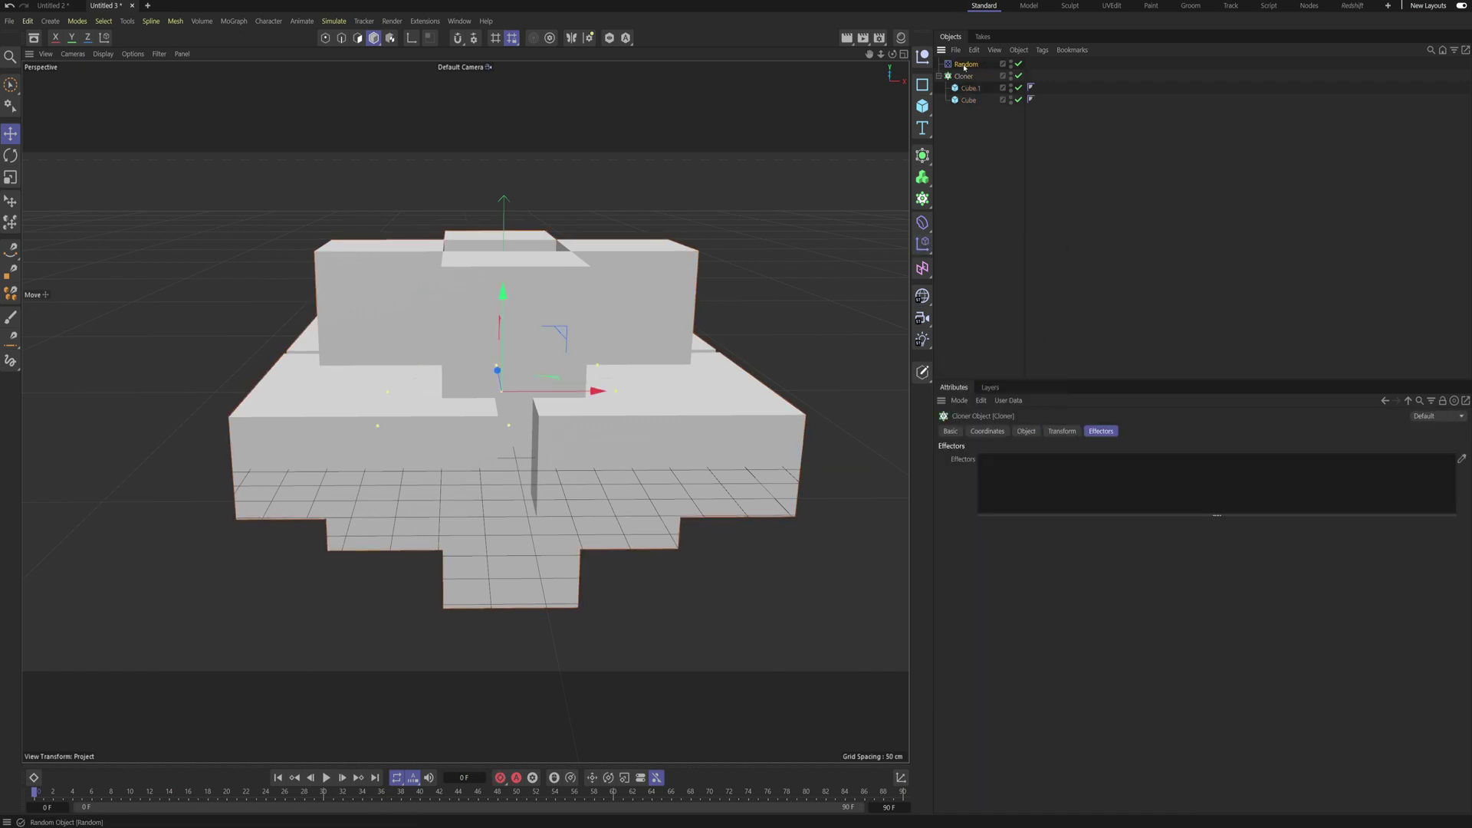
drag(1080, 480, 1073, 475)
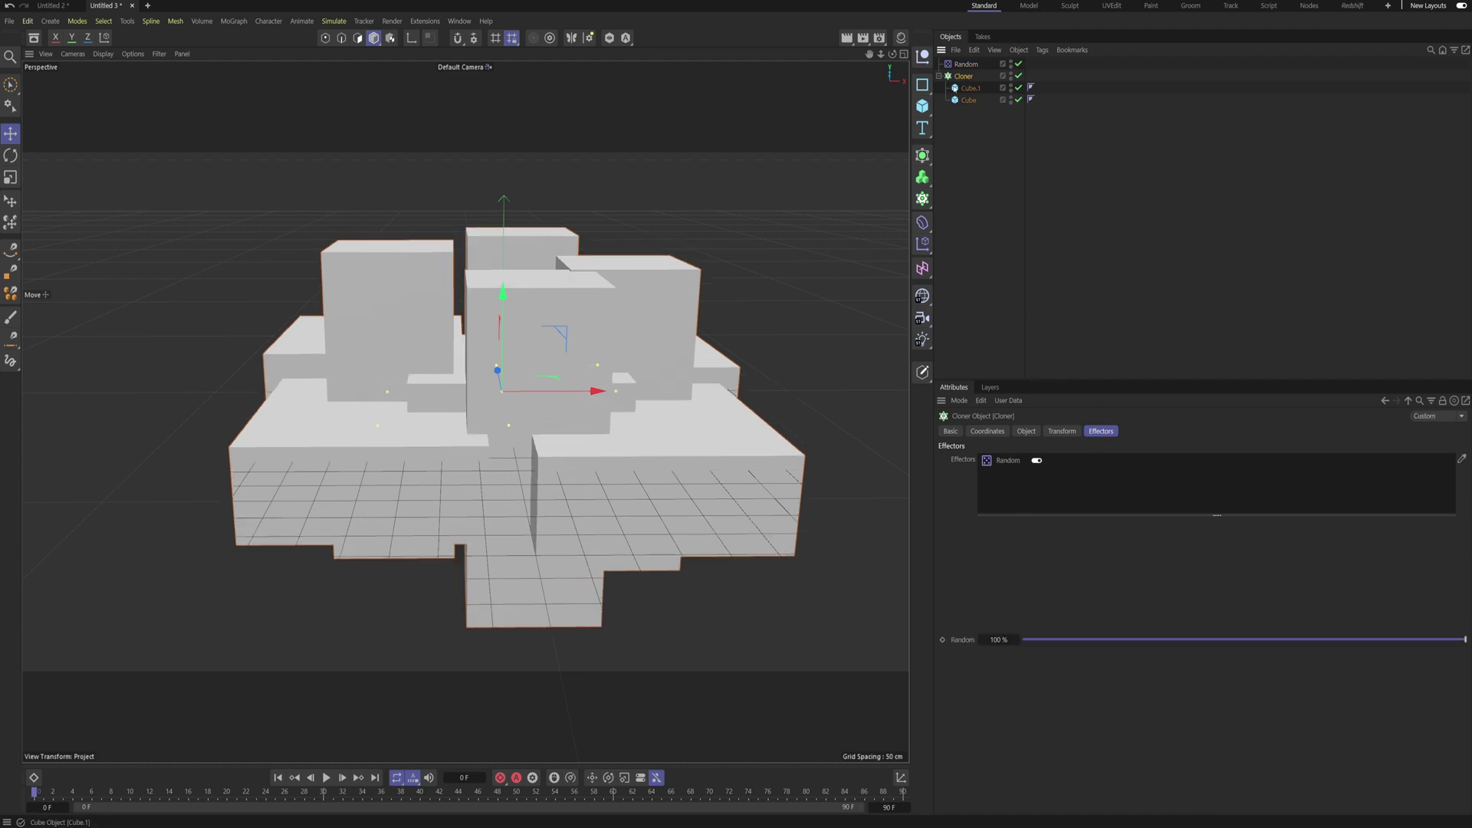
Step: Set the Random effector's position variation to 234 cm in X, 356 cm in Y and 272 cm in Z
click(969, 65)
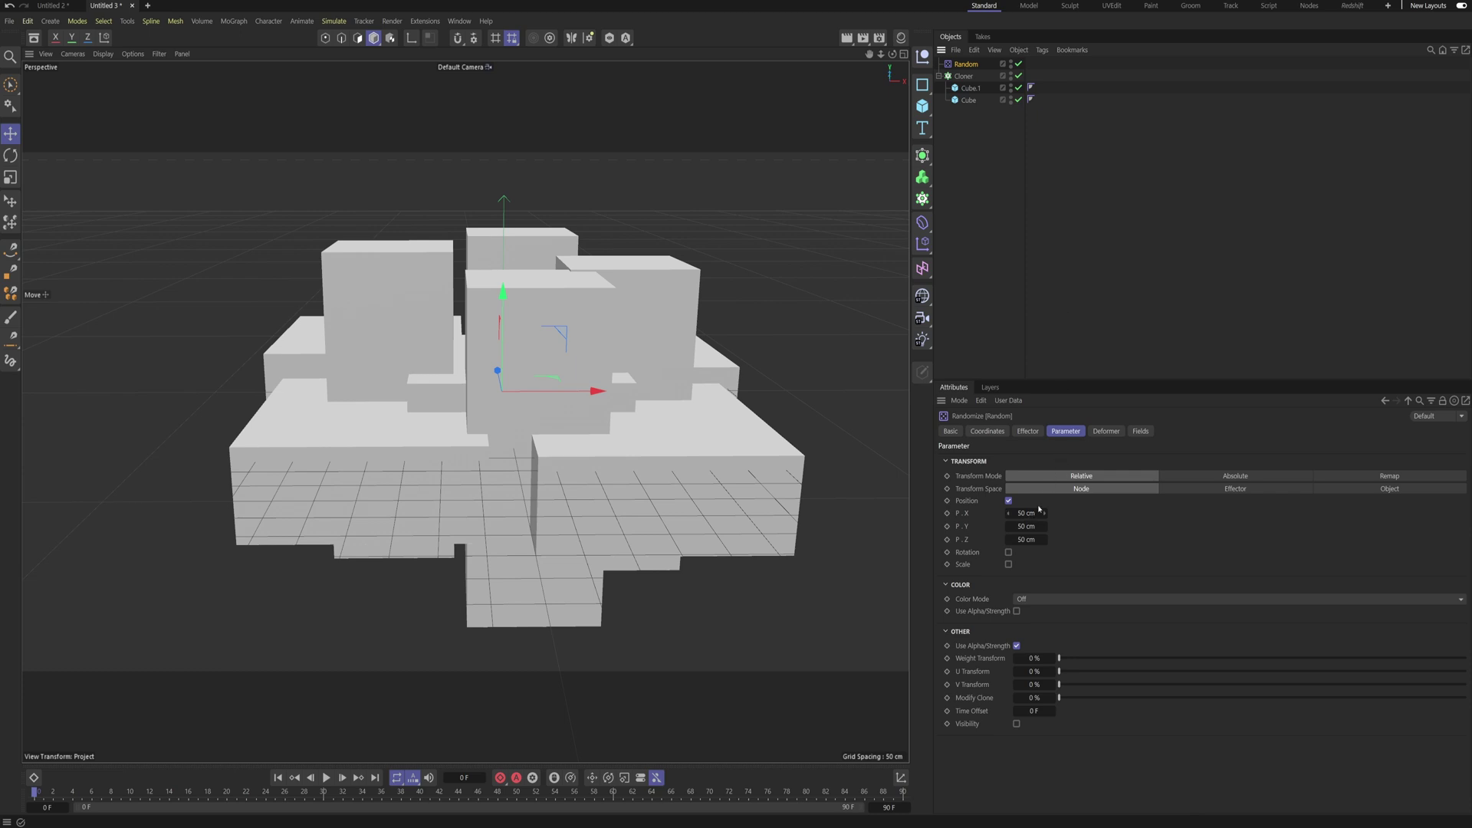
mouse_move(1021, 513)
mouse_down()
mouse_move(1117, 513)
mouse_move(1100, 526)
mouse_move(1124, 526)
mouse_up()
drag(1026, 538, 1171, 539)
alt+drag(828, 491, 662, 458)
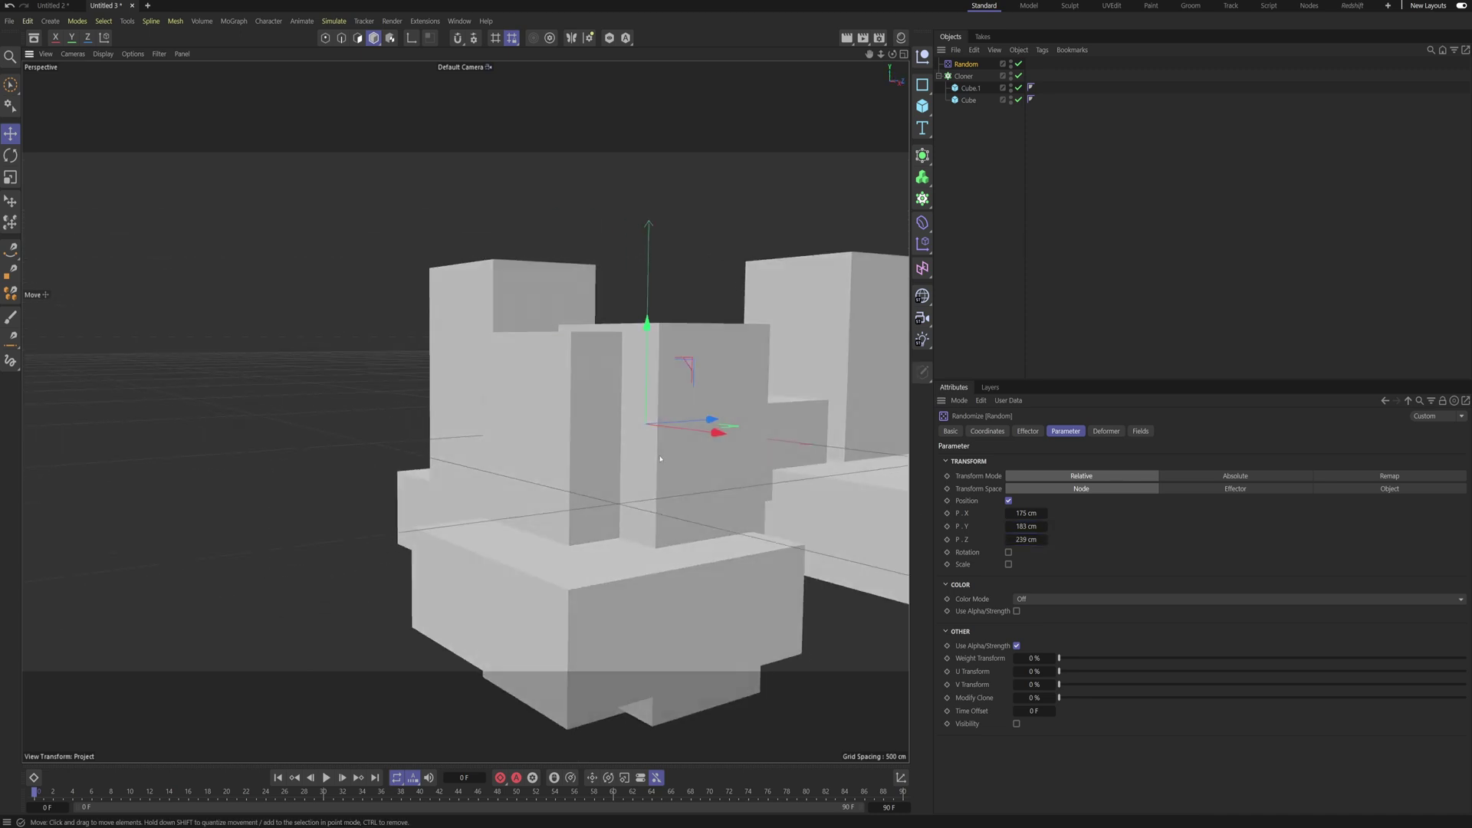
scroll(663, 457, down, 3)
drag(1026, 526, 1066, 513)
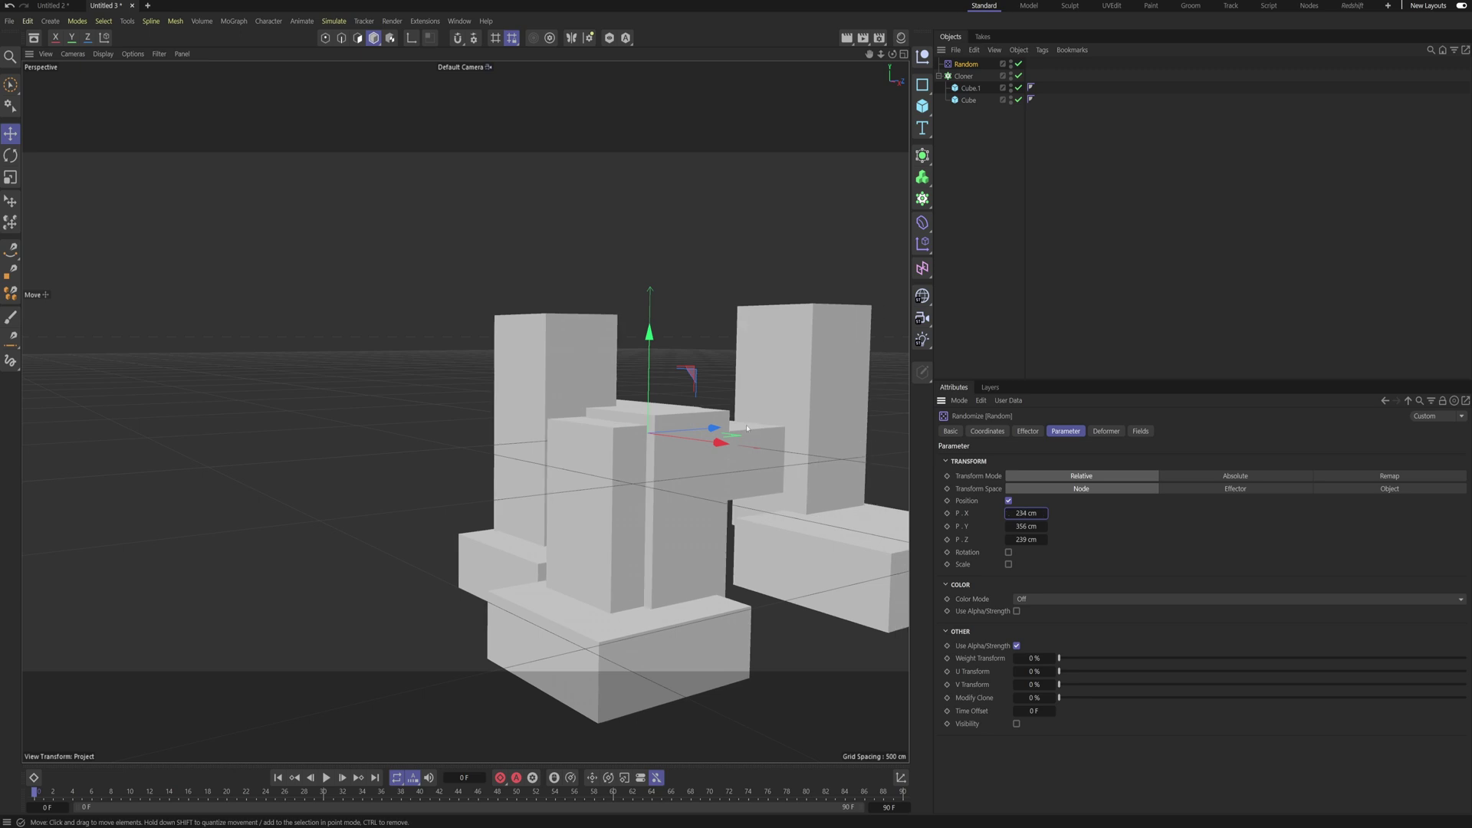
alt+middle_drag(798, 468, 613, 397)
alt+drag(660, 383, 668, 445)
drag(1026, 539, 1054, 539)
Step: Enable rotation on the Random effector with heading 296°, pitch 17° and bank 31°
click(1008, 552)
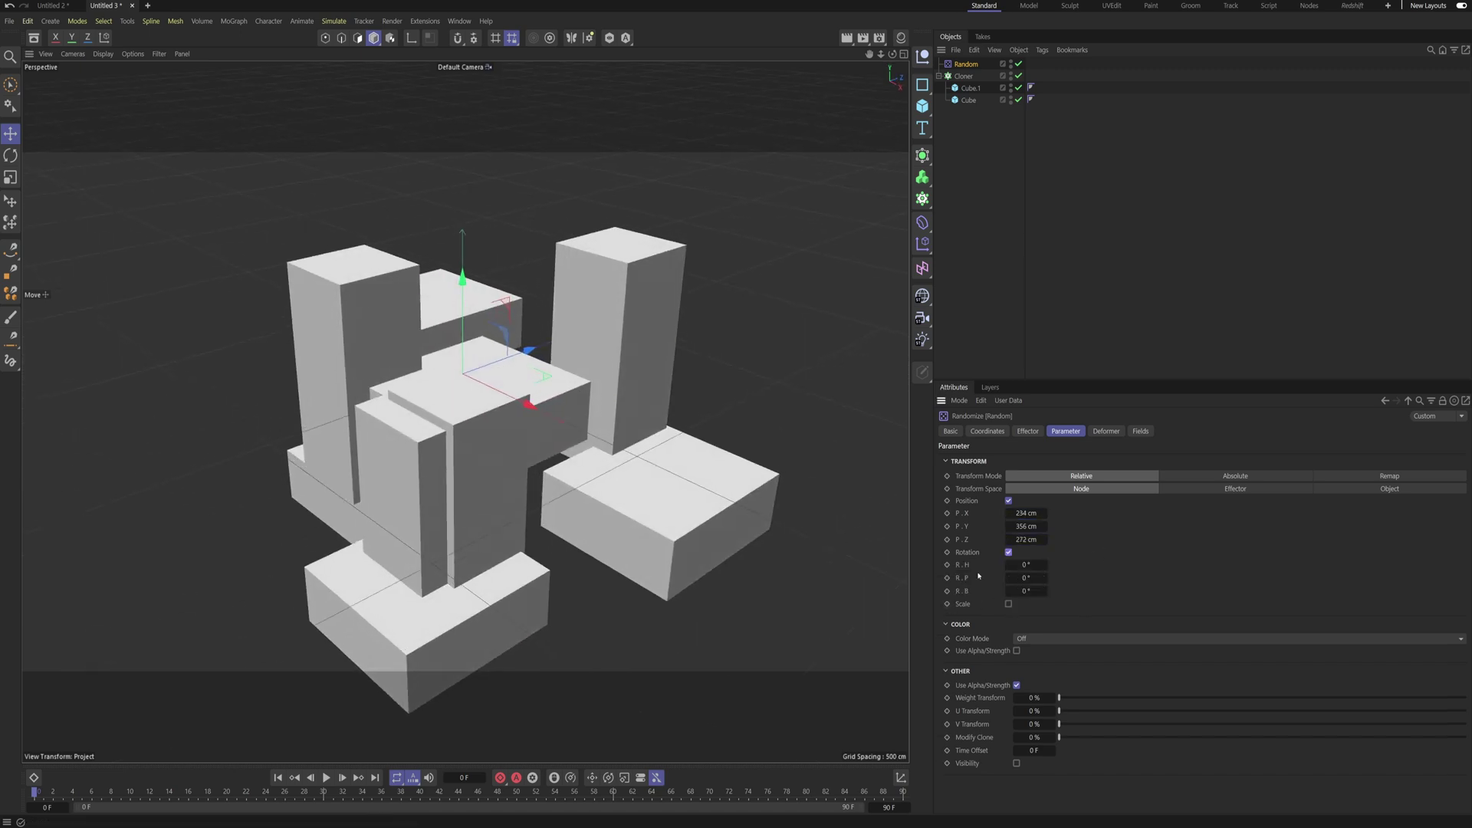
drag(1026, 565, 1362, 564)
drag(1120, 565, 1014, 584)
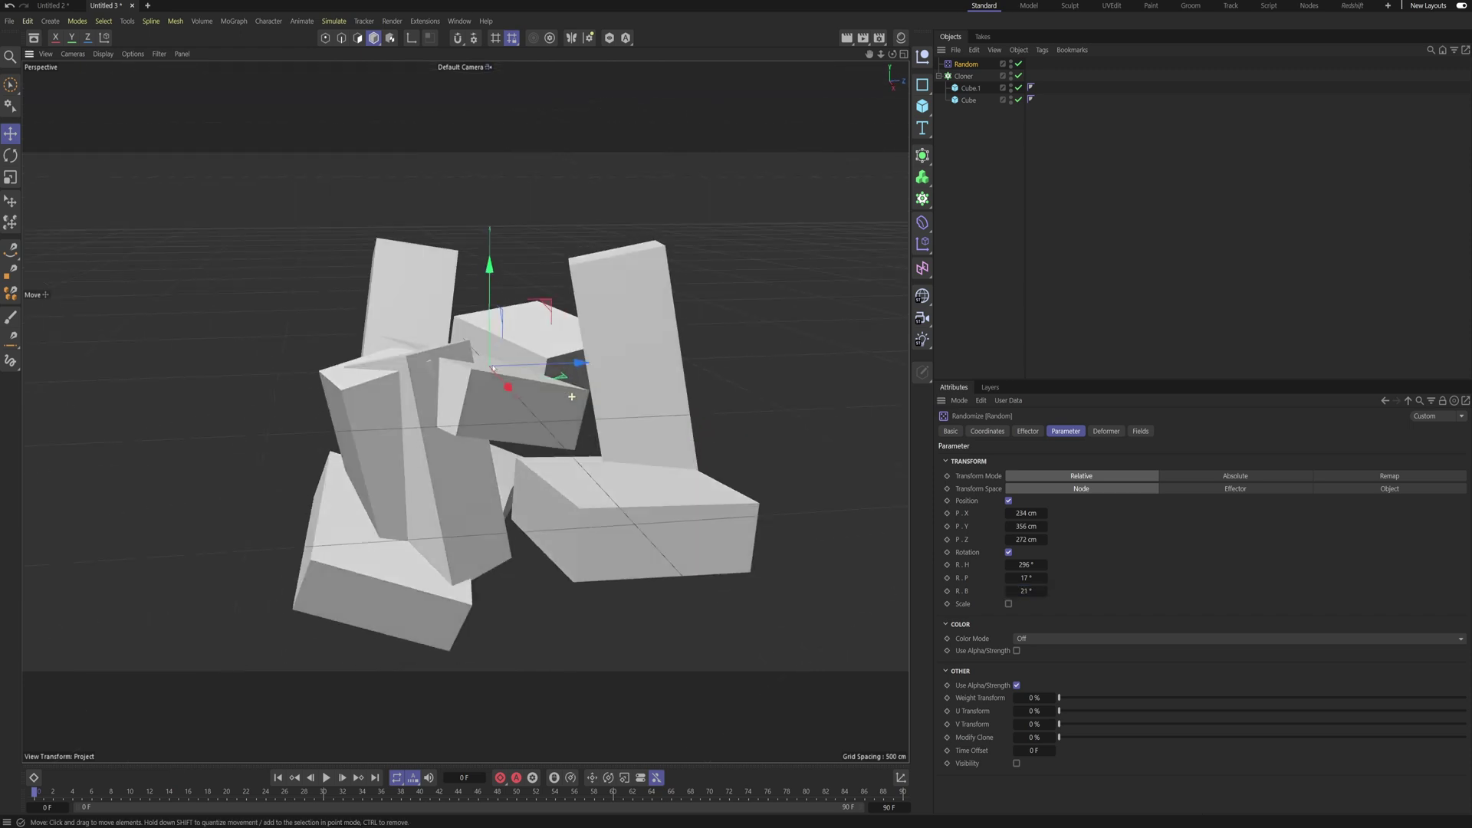
Step: Set the Cloner's grid count to 2 in Y and inspect the clone cluster from several angles
click(964, 76)
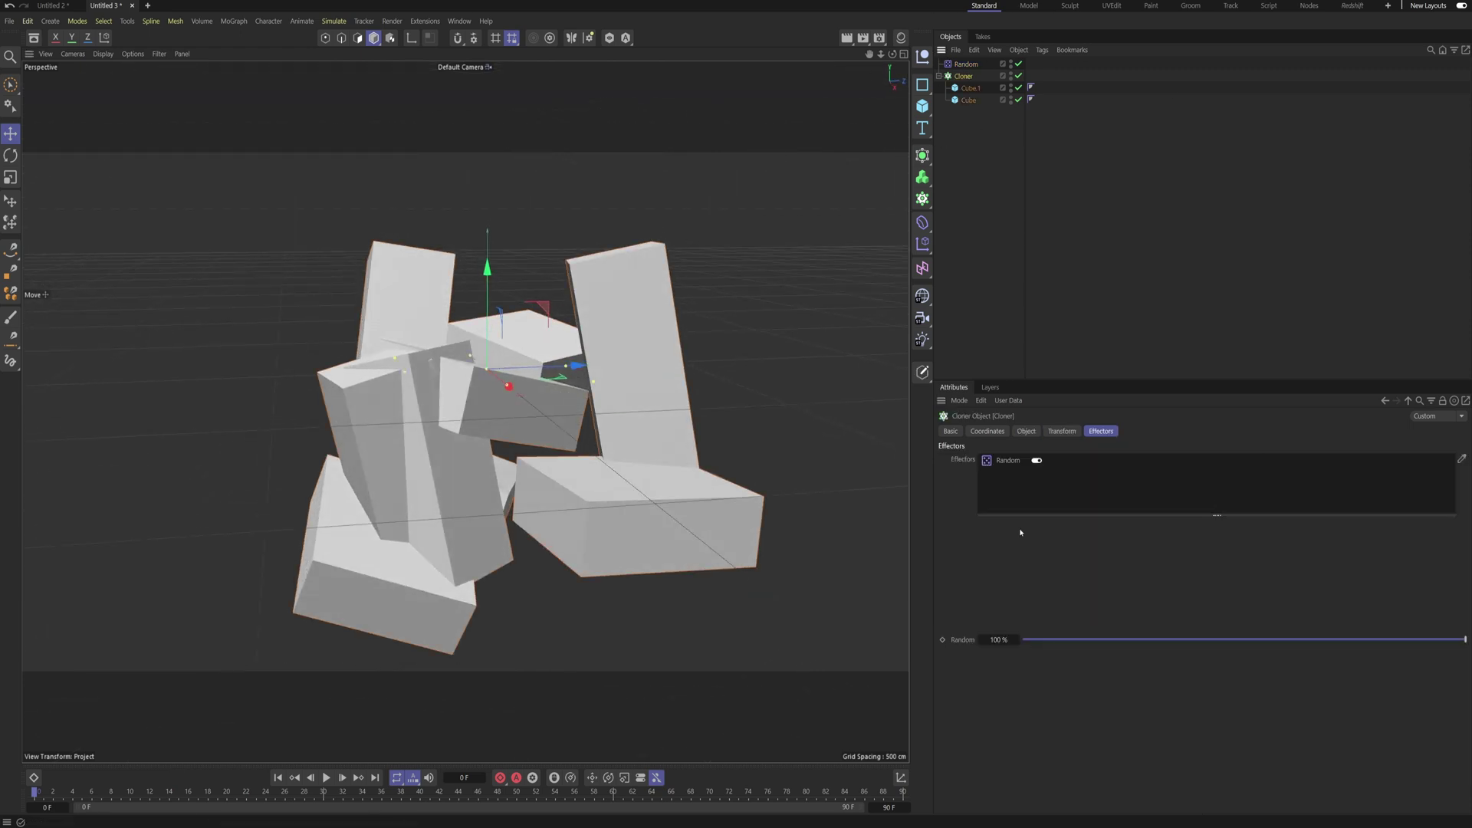
click(1028, 431)
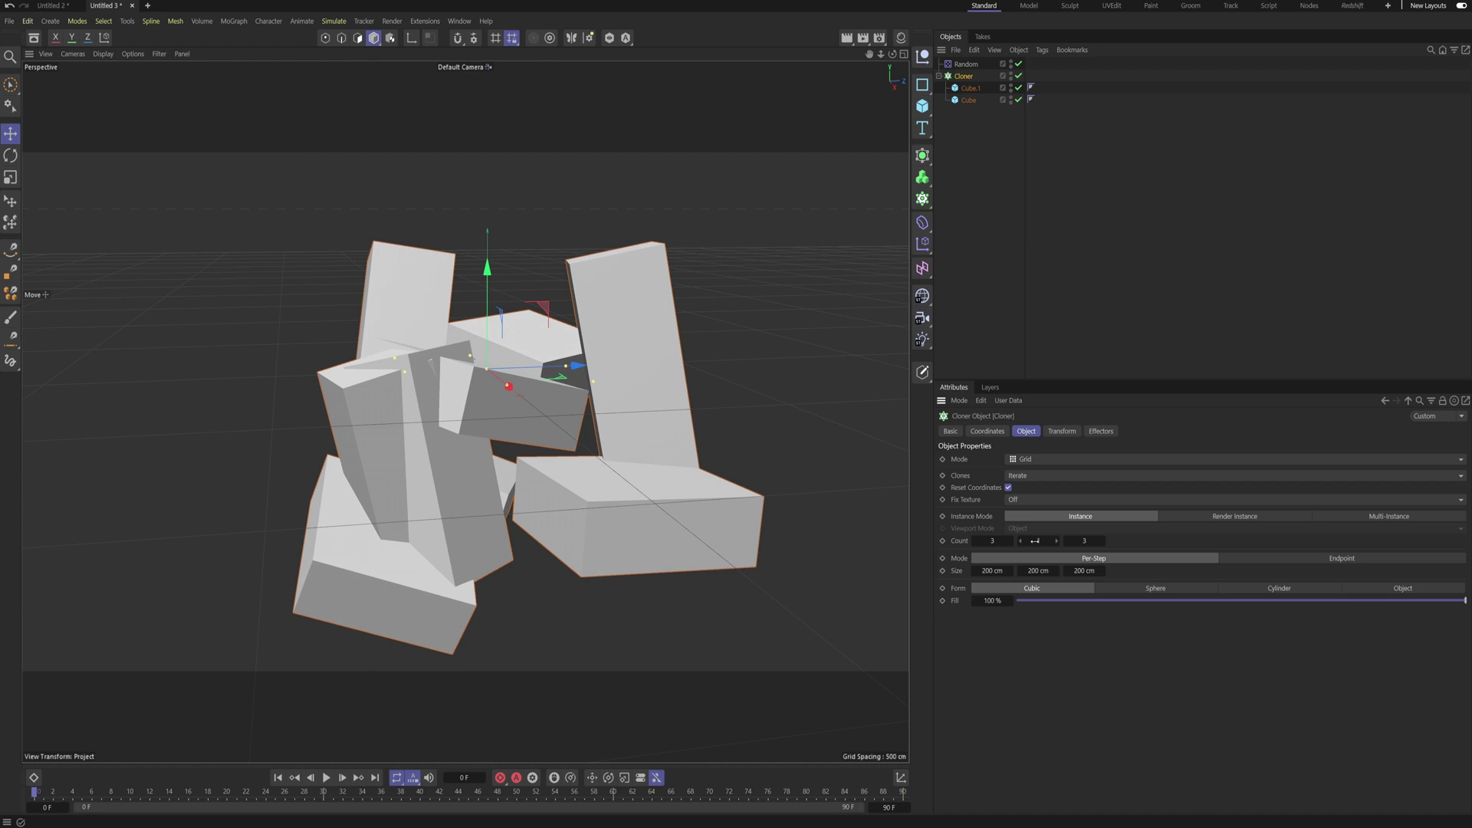
click(1056, 542)
alt+drag(466, 411, 720, 356)
scroll(720, 356, up, 6)
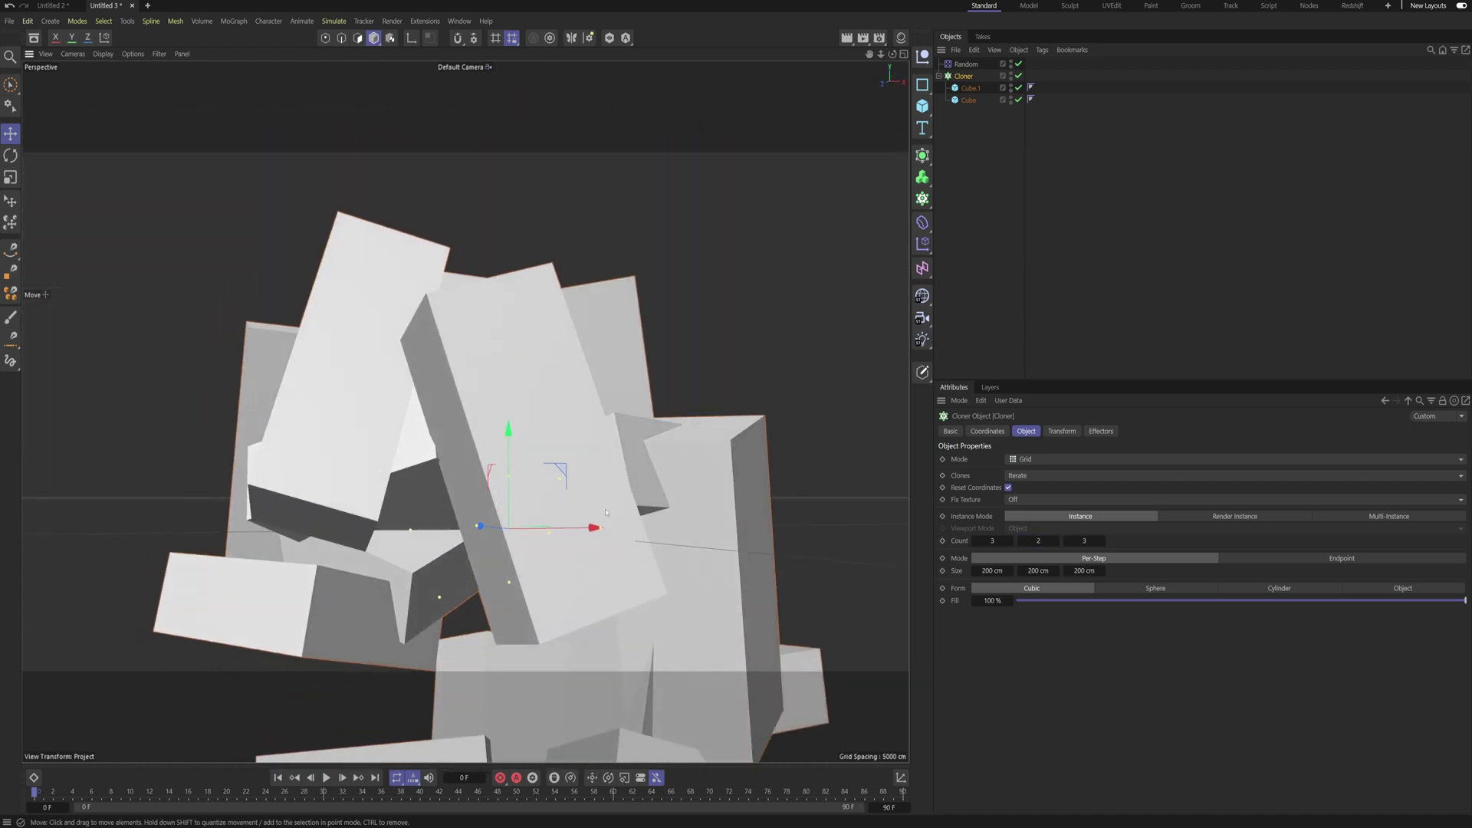
alt+drag(591, 400, 555, 424)
alt+right_drag(555, 424, 467, 411)
mouse_move(573, 357)
alt+mouse_down()
mouse_move(520, 363)
mouse_move(515, 388)
alt+mouse_up()
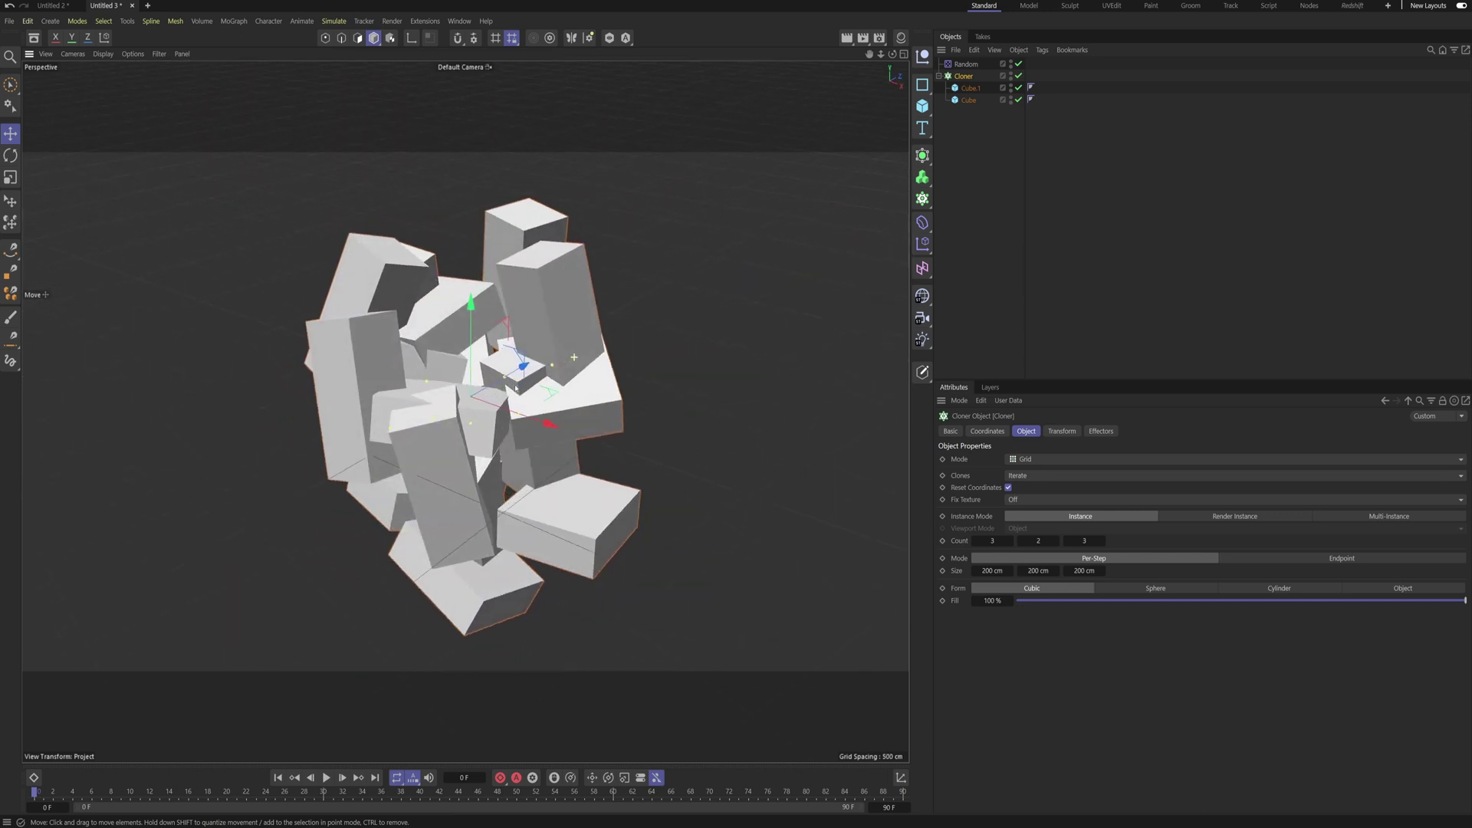
Step: Raise the Random effector's seed stepwise to 12350, checking each arrangement from different angles
click(965, 64)
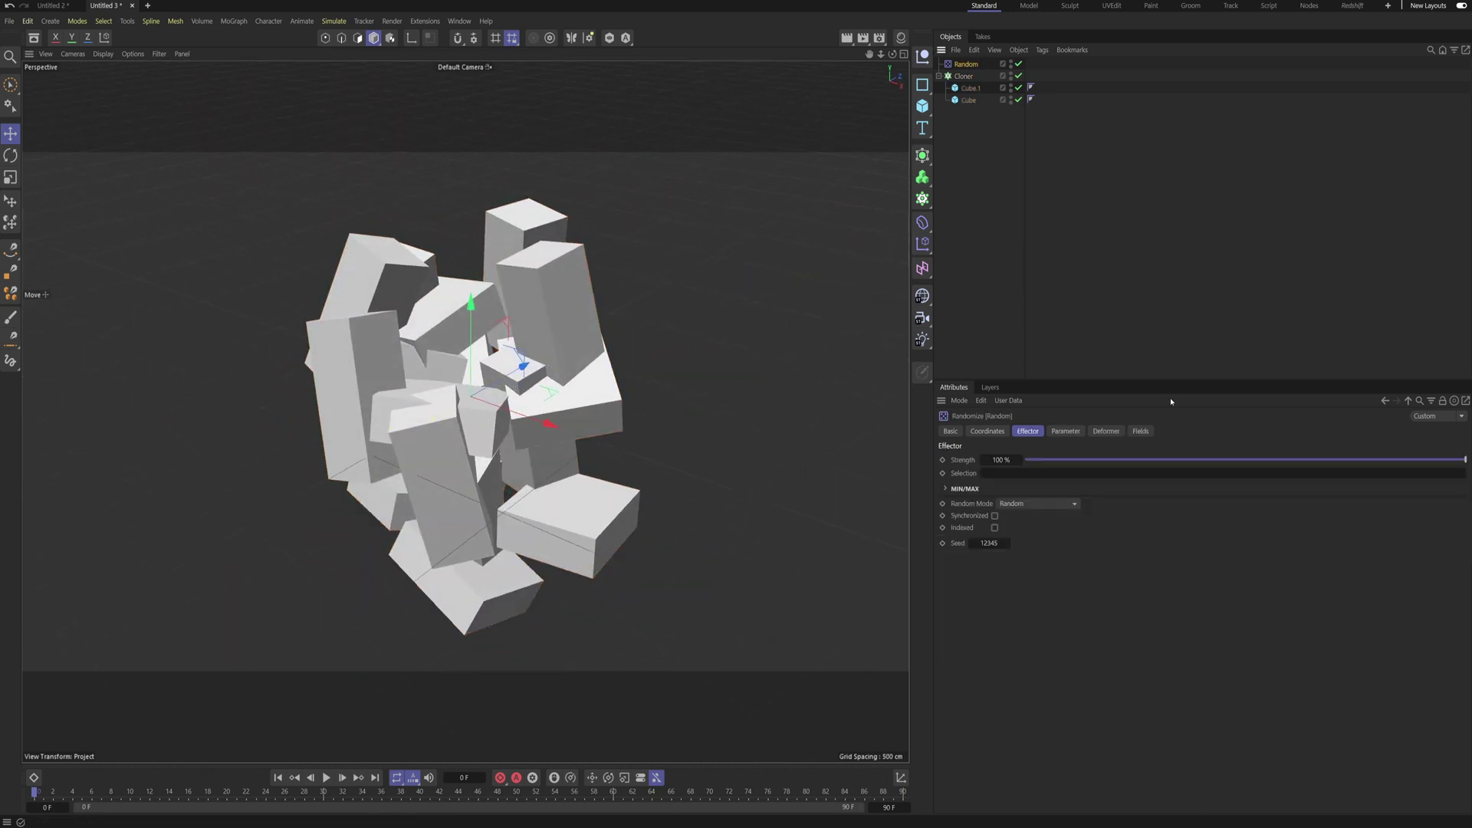
click(1008, 542)
click(1008, 542)
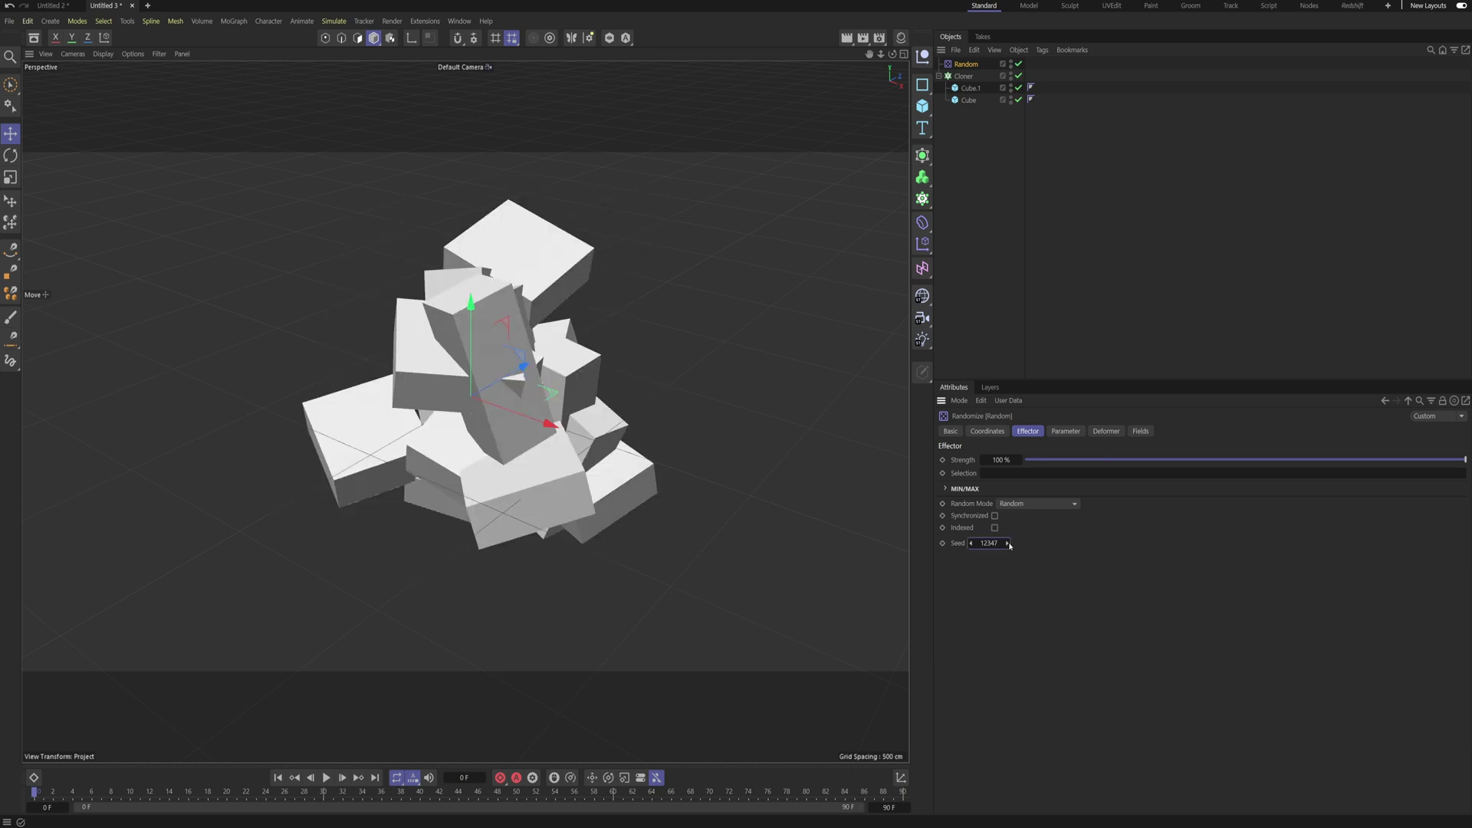
alt+drag(429, 330, 368, 303)
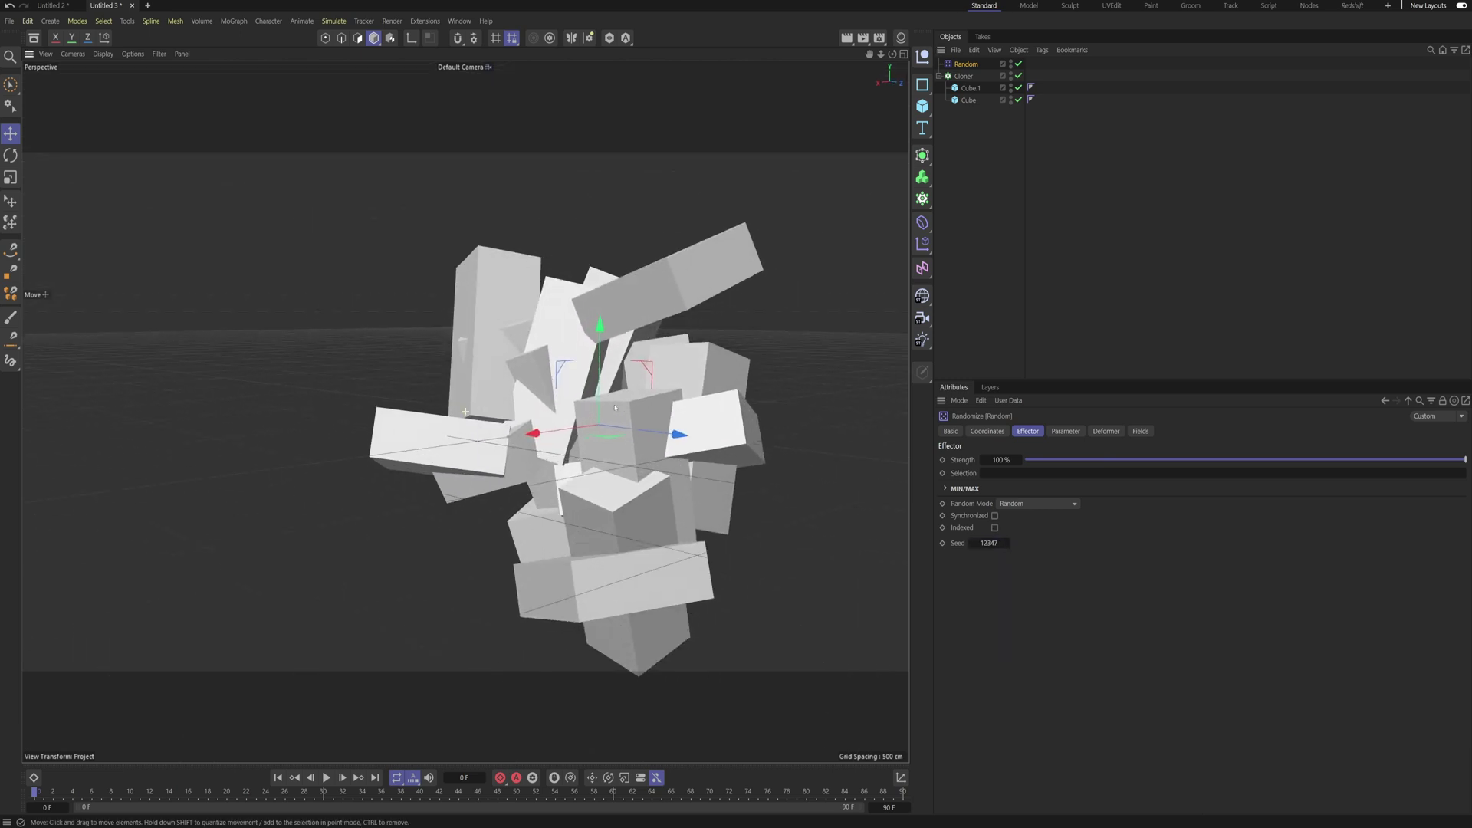
click(1008, 542)
click(1008, 543)
alt+drag(728, 380, 452, 352)
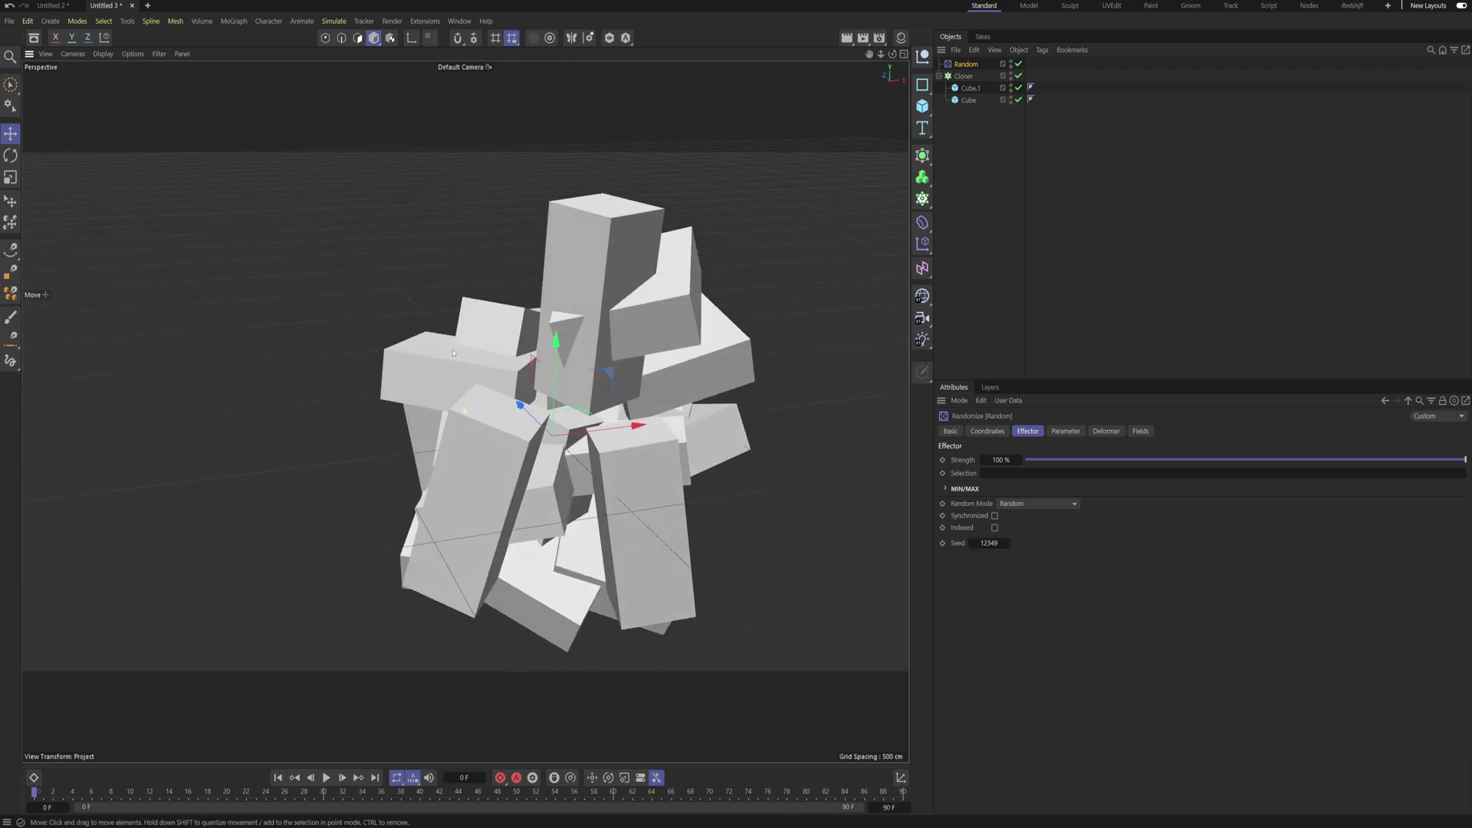
click(1007, 542)
alt+drag(666, 379, 260, 310)
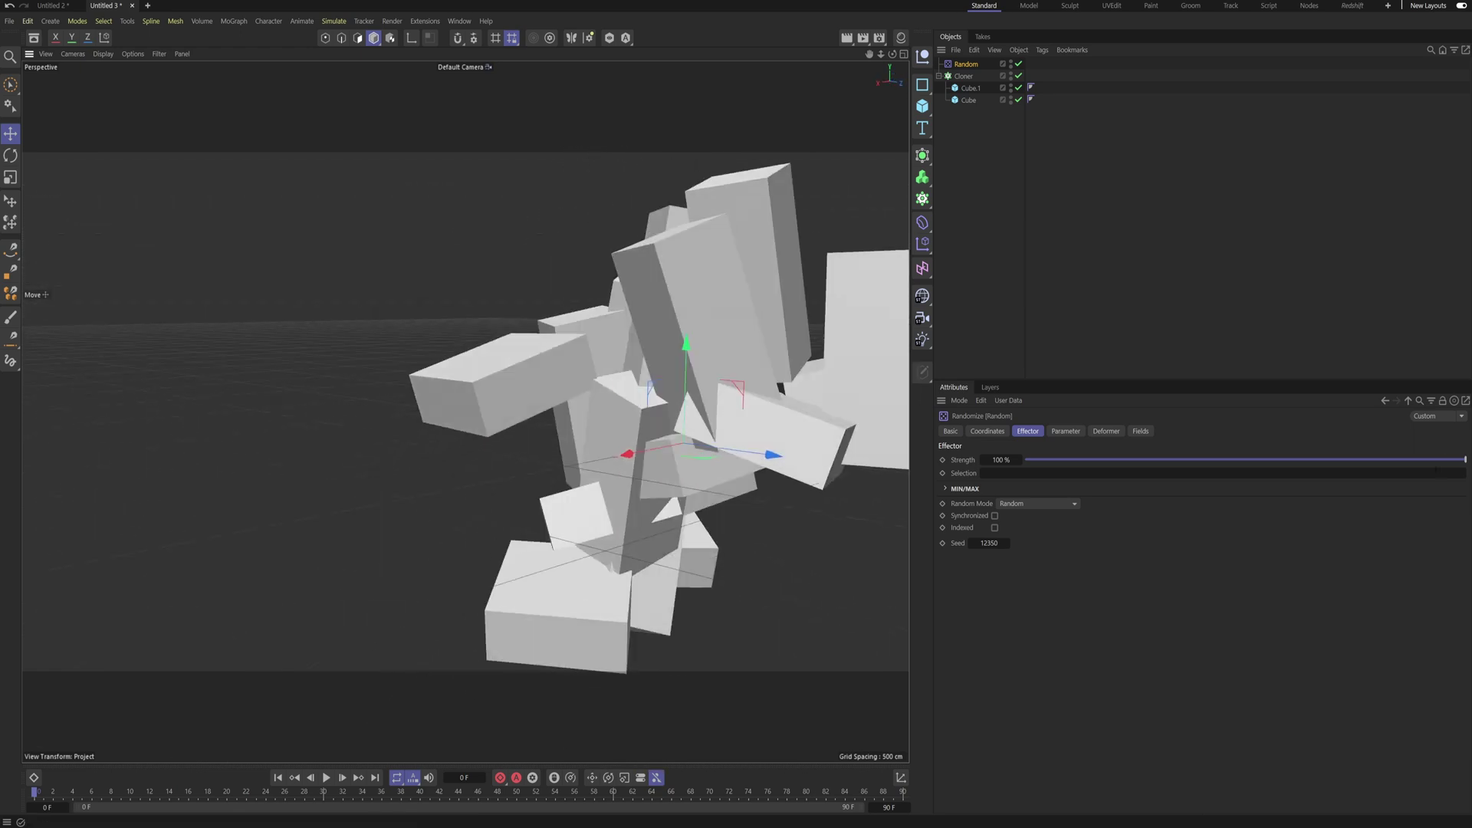
Step: Reduce the Random effector's strength to 87%, checking the cluster's shape from other angles
drag(1466, 460, 1411, 463)
alt+middle_drag(646, 343, 551, 333)
mouse_move(551, 333)
alt+mouse_down()
mouse_move(621, 376)
mouse_move(514, 366)
mouse_move(694, 355)
alt+mouse_up()
mouse_move(1412, 460)
mouse_down()
mouse_move(1396, 461)
mouse_move(1410, 462)
mouse_up()
alt+drag(360, 292, 546, 302)
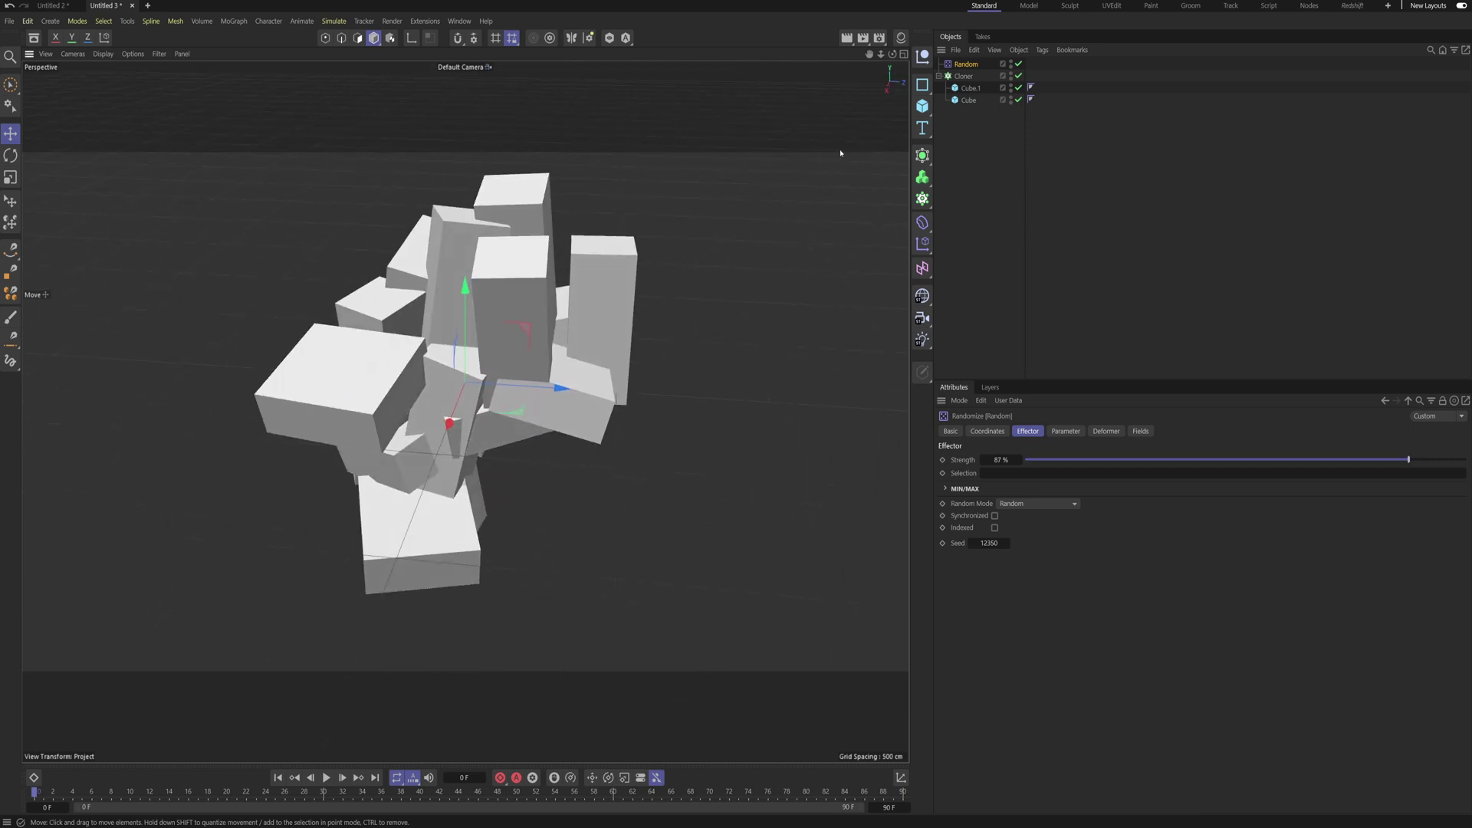
Step: Collapse the Cloner's hierarchy and group it with the Random effector under a new null
click(954, 259)
click(938, 76)
drag(958, 205, 1077, 108)
click(976, 135)
click(922, 57)
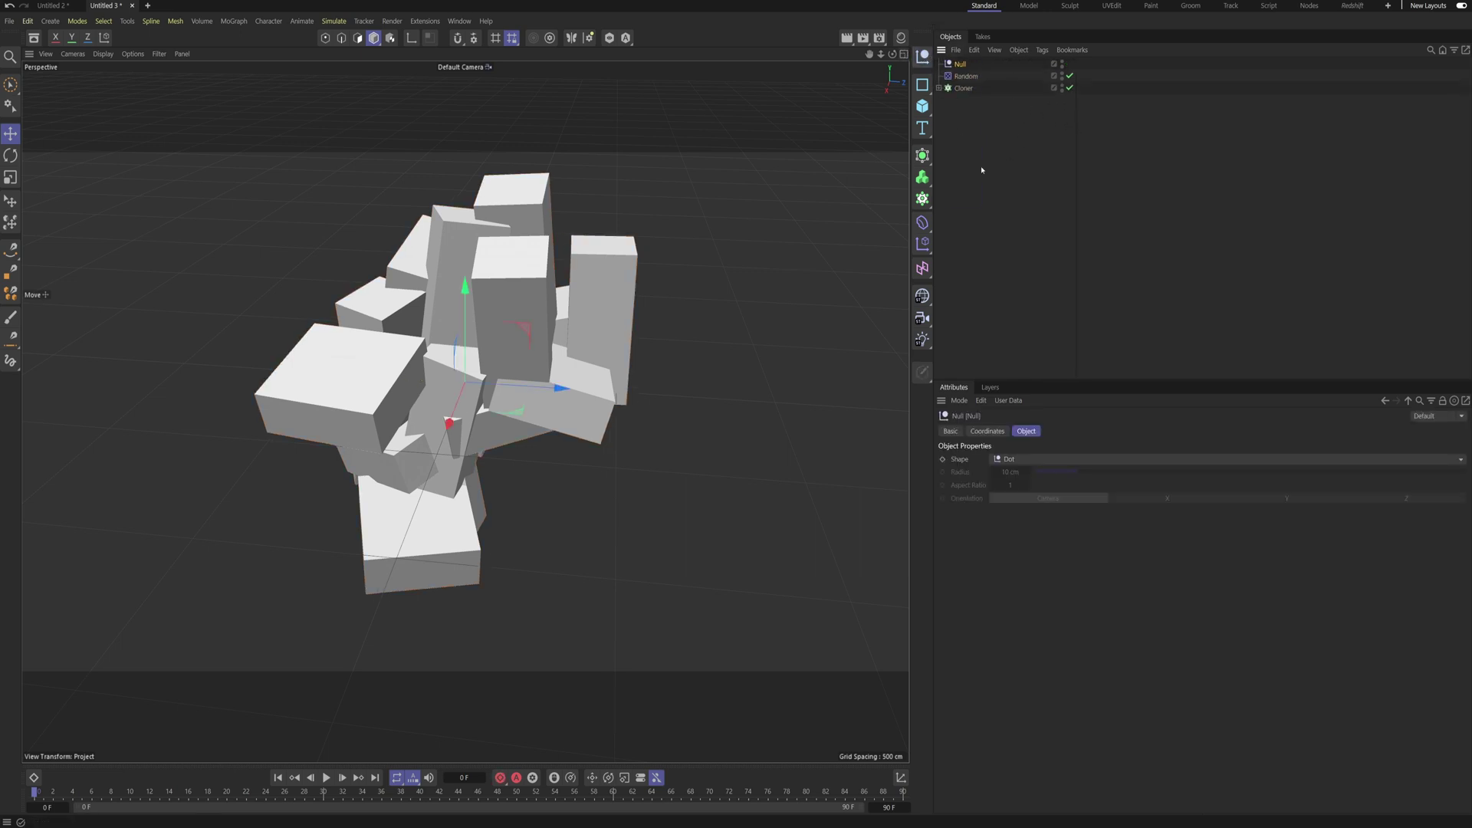
drag(954, 75, 968, 73)
Step: Rename the null containing the Random effector and Cloner as Base
double_click(962, 64)
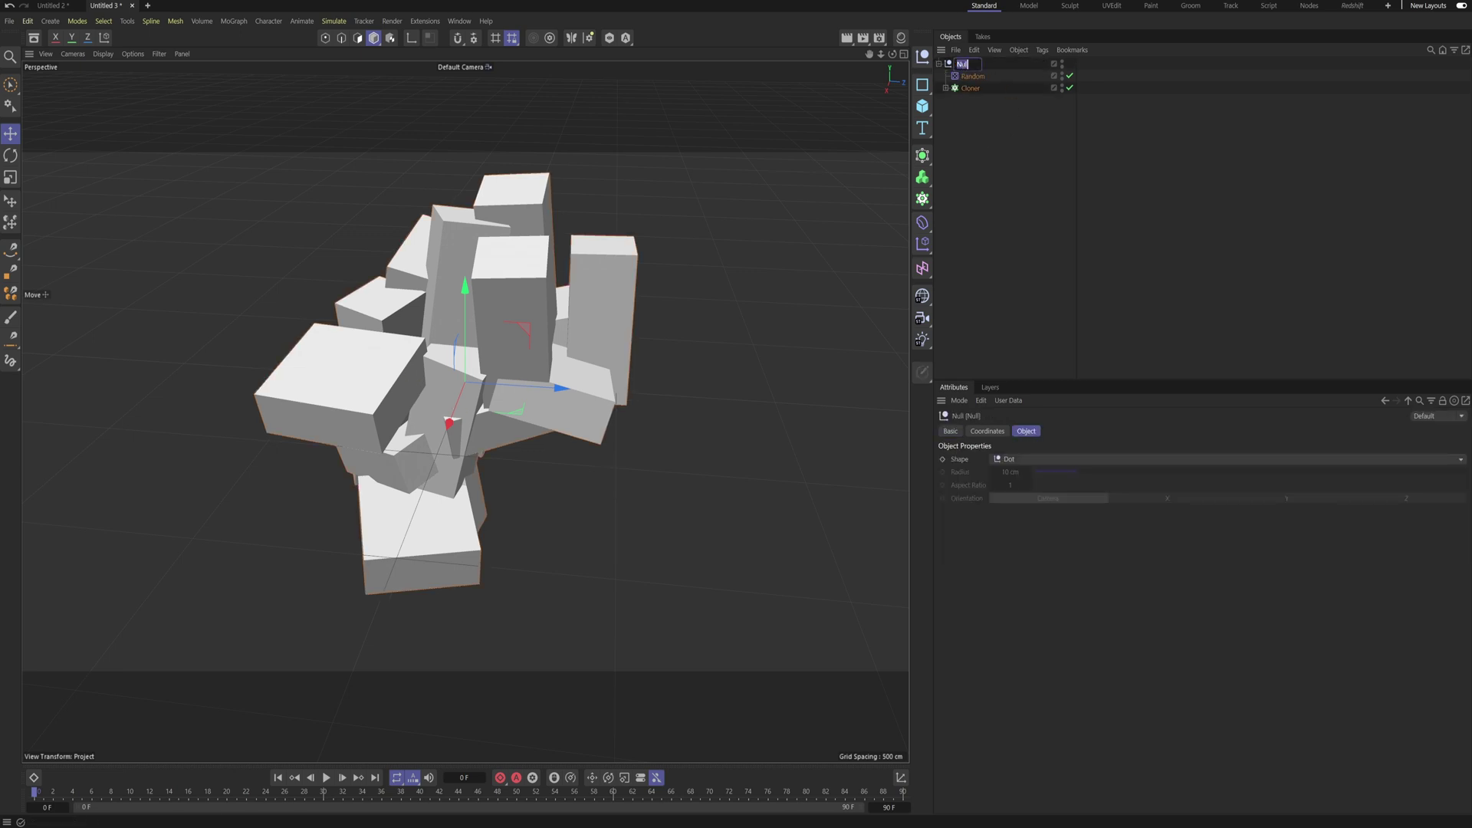
text(B)
click(986, 153)
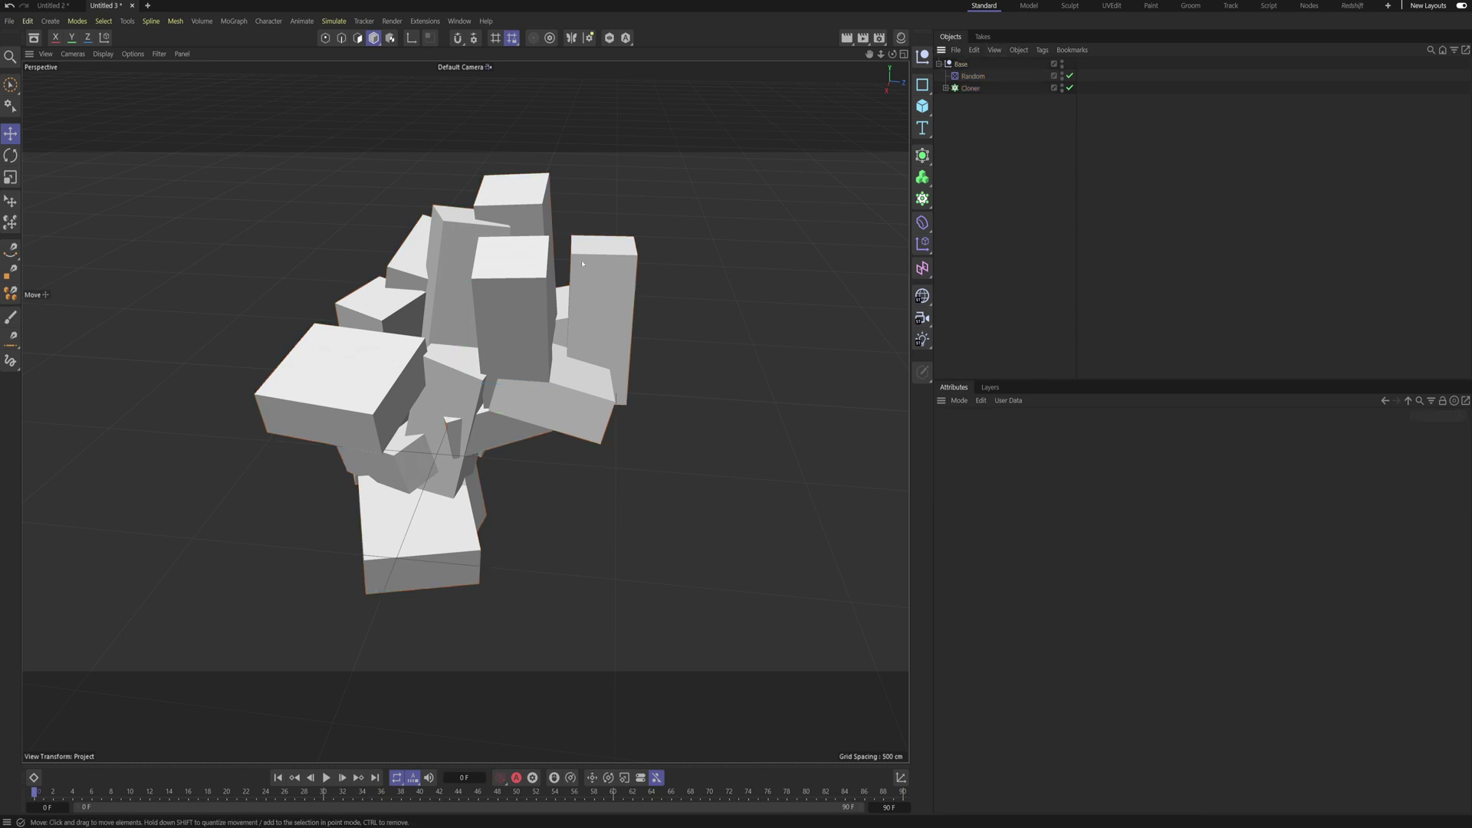
Step: Add a Displacer deformer inside the Base null and open its shading settings
alt+drag(670, 239, 491, 340)
click(922, 223)
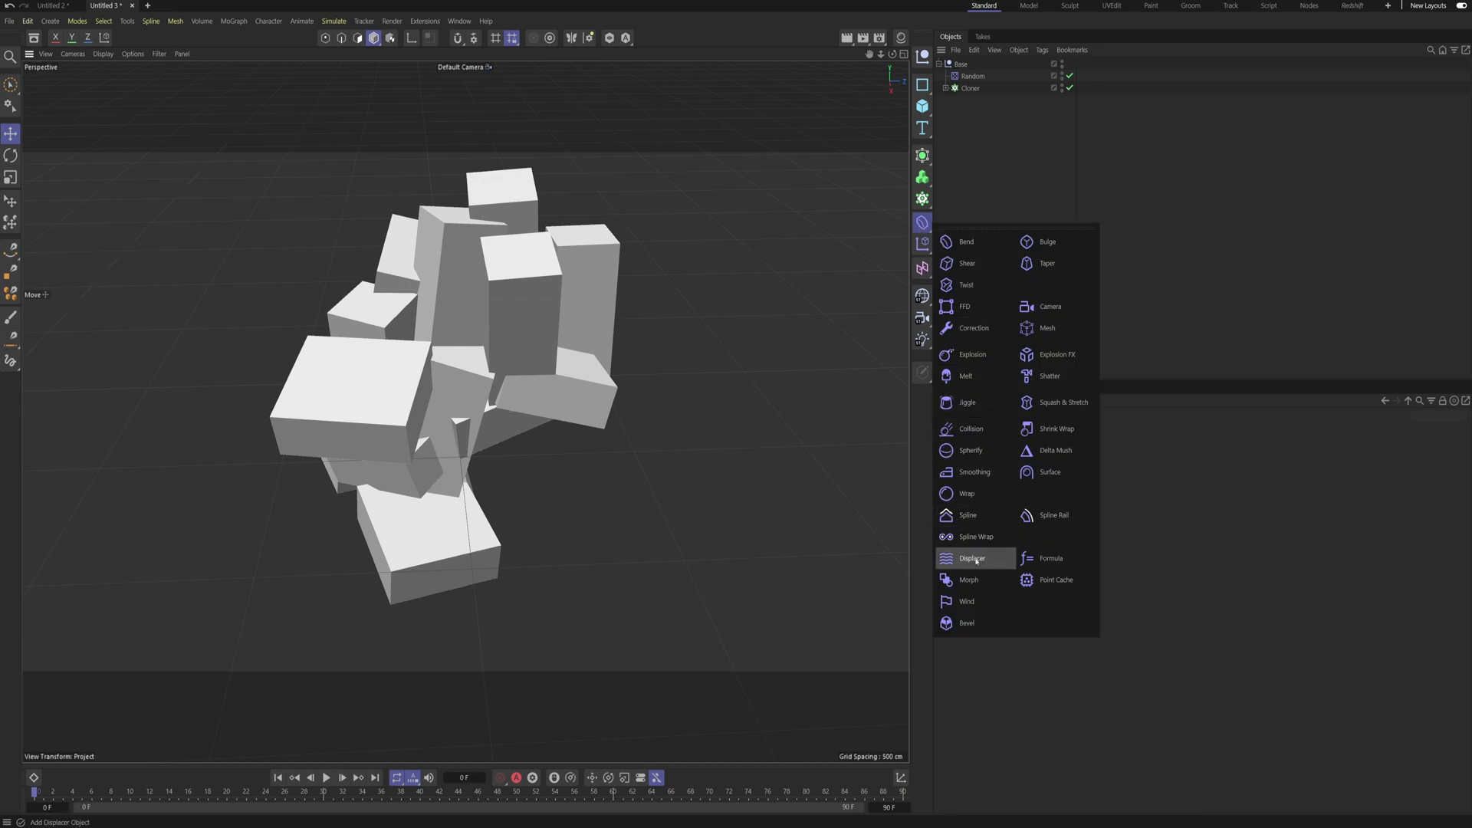
click(973, 559)
drag(967, 66, 964, 84)
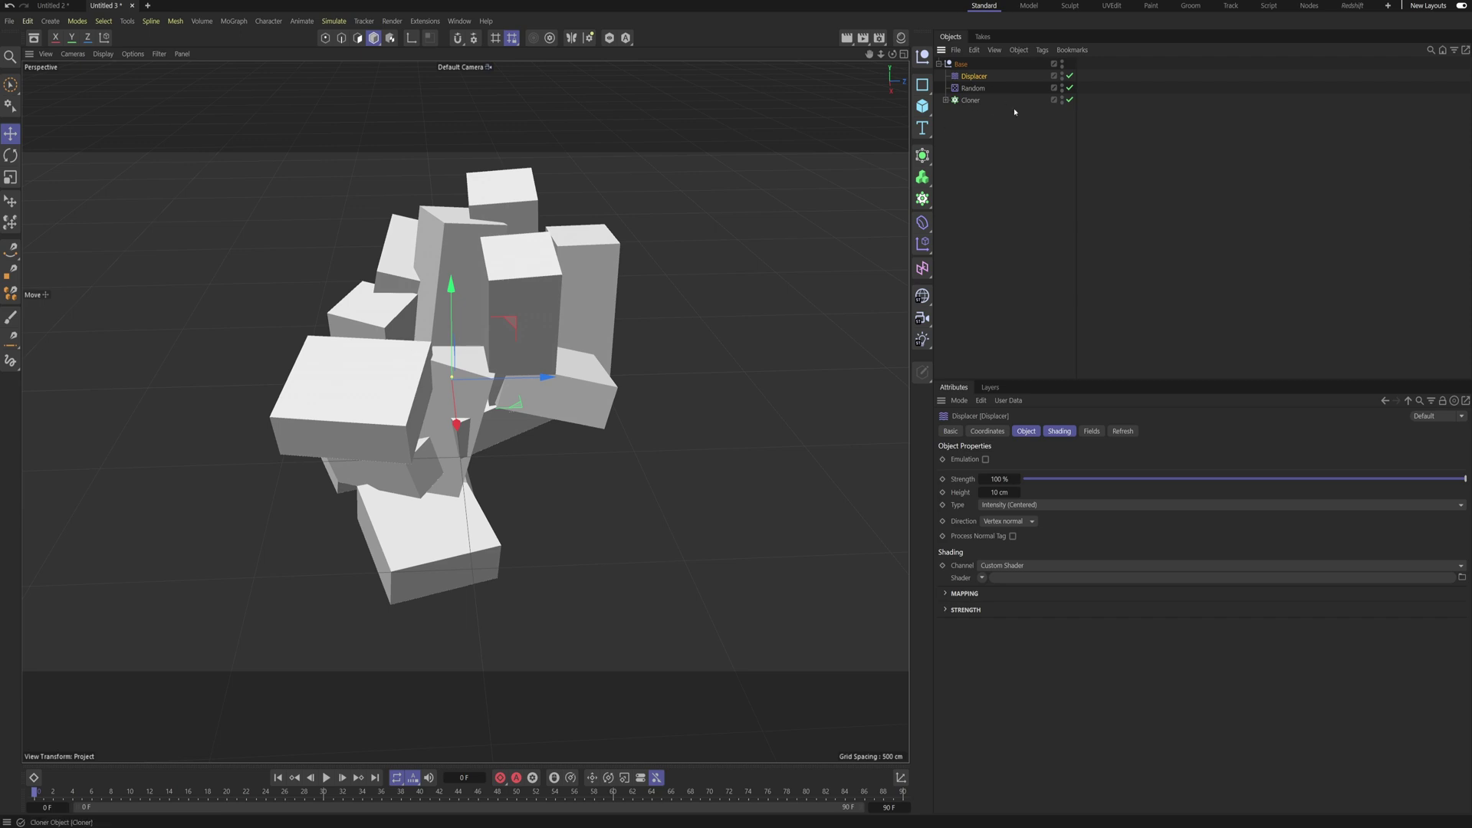
click(1057, 433)
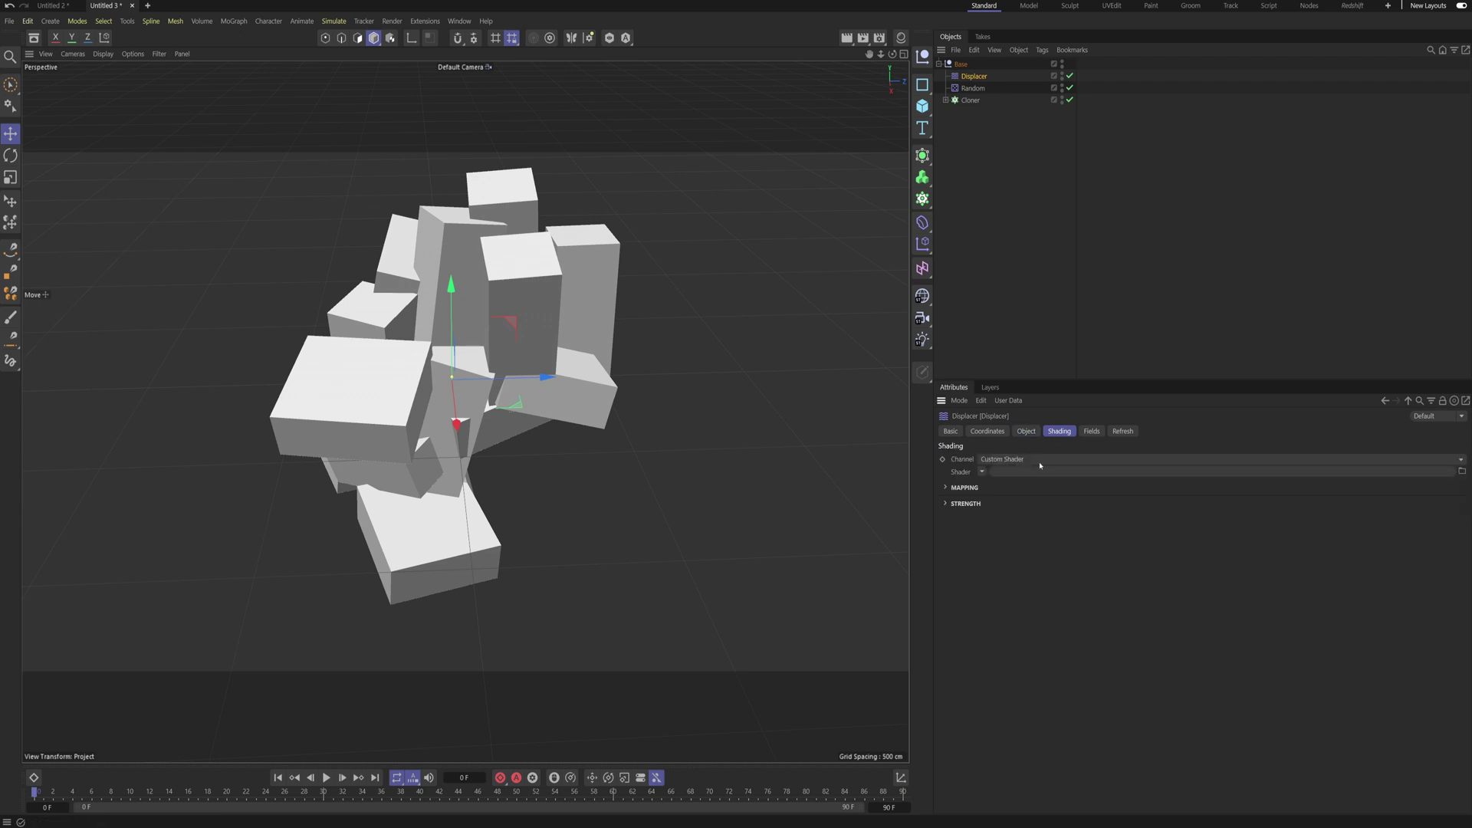
Step: Load a Noise shader into the Displacer and increase the noise's global scale
click(982, 472)
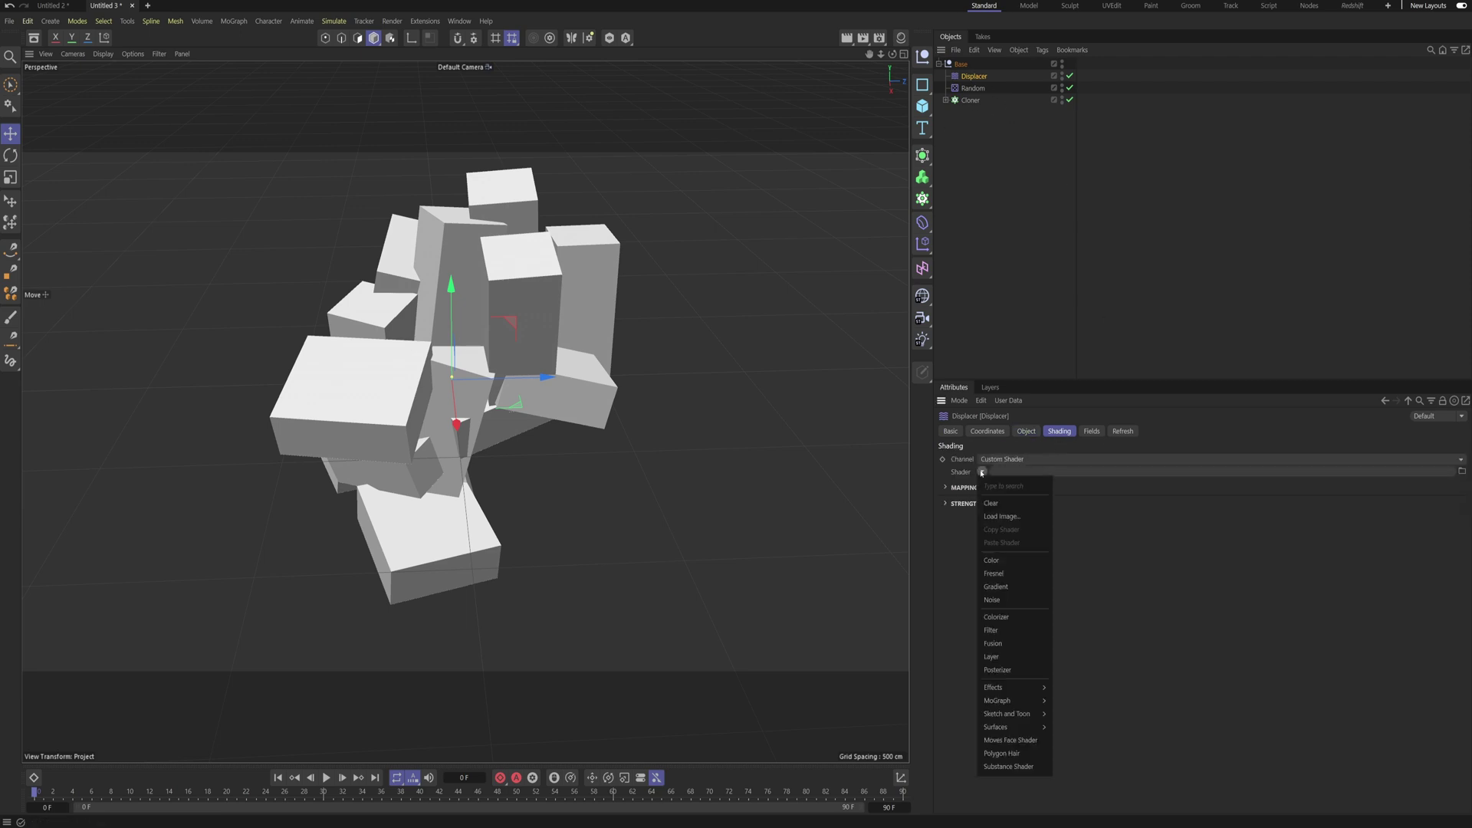
click(1014, 601)
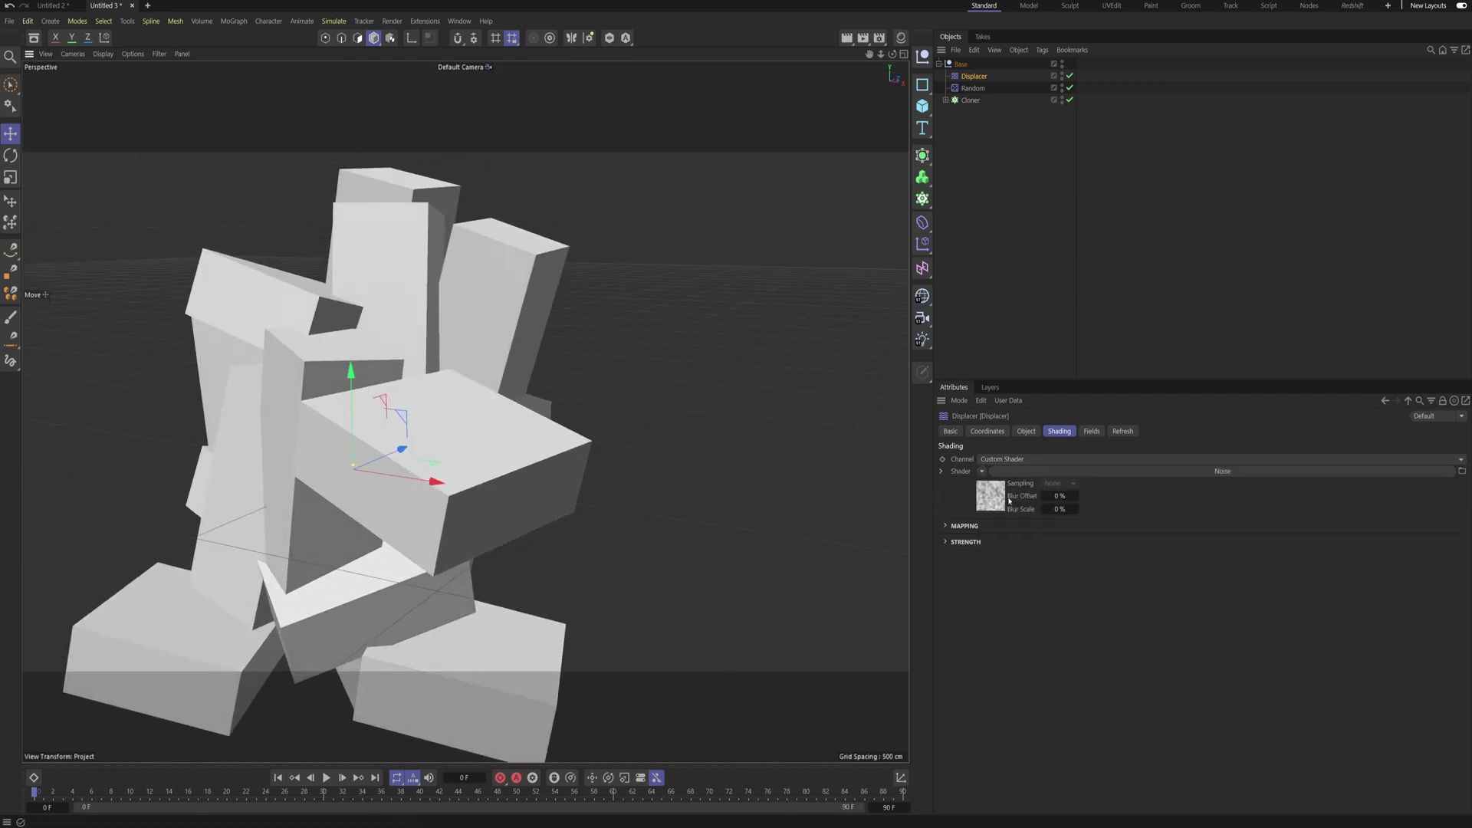
click(1003, 499)
drag(1028, 611, 1067, 611)
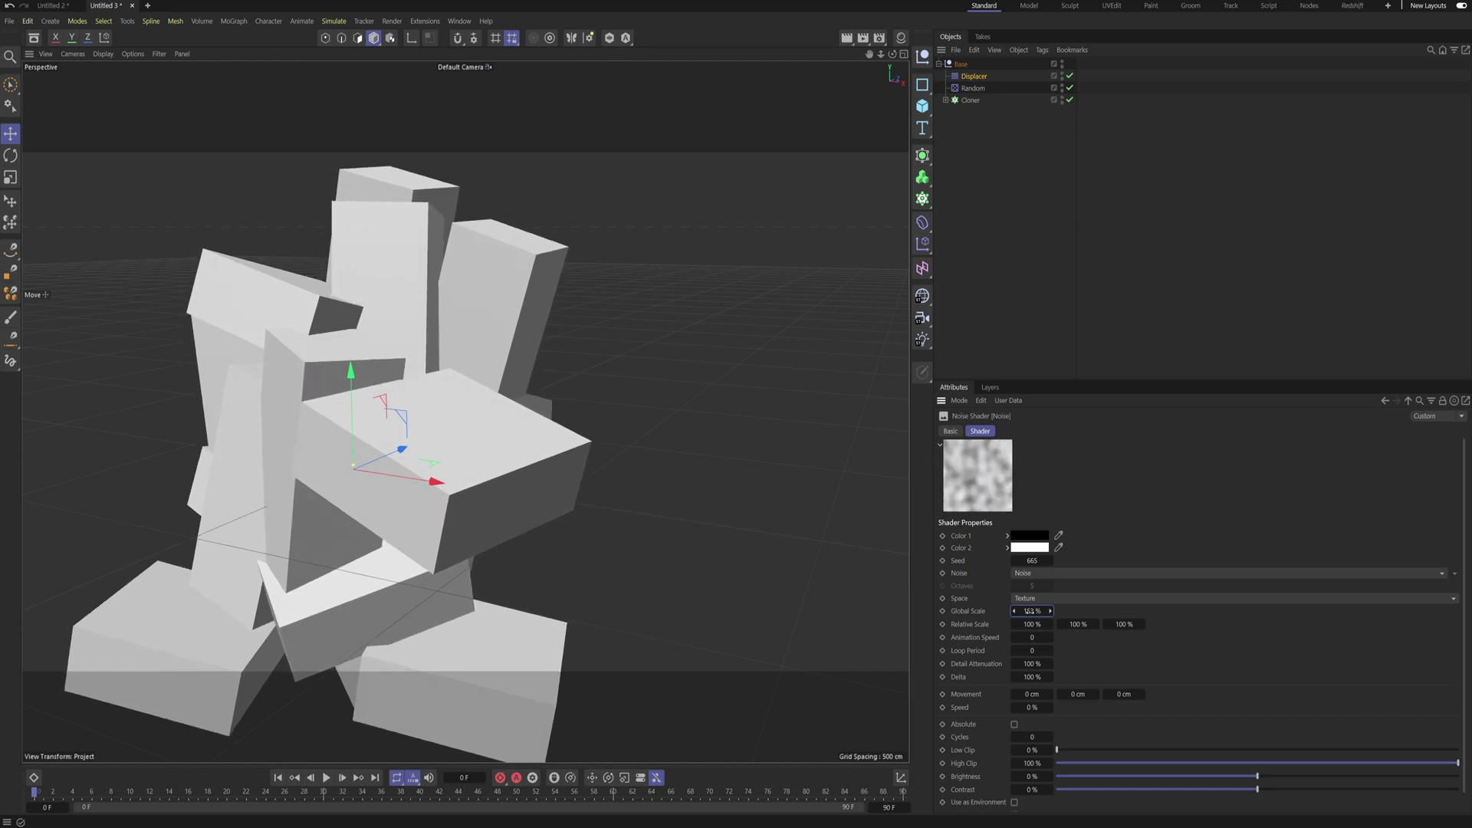
click(1385, 400)
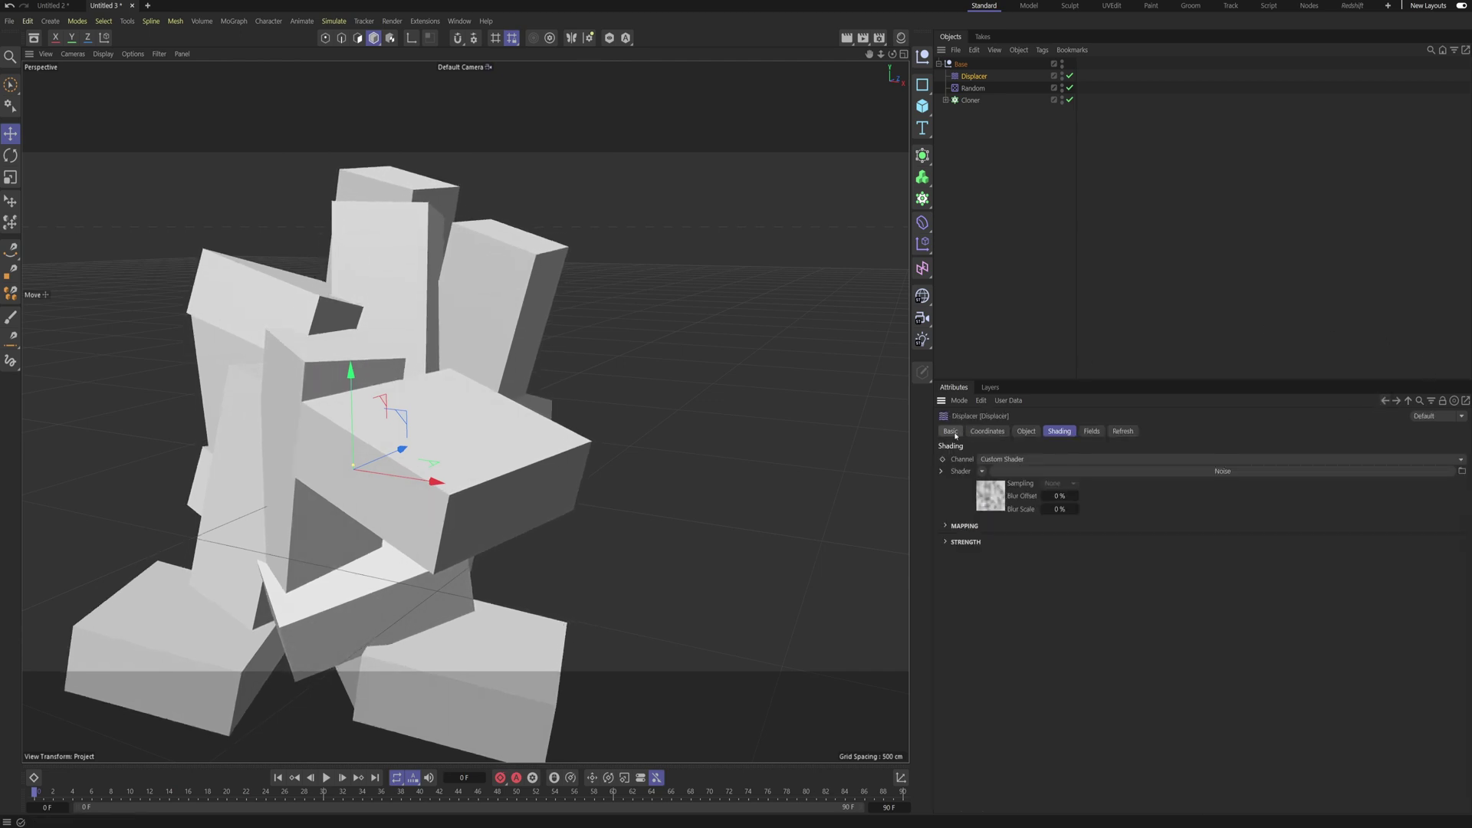
Step: Raise the Displacer's height to 152 cm and check the distorted blocks from several angles
click(1026, 432)
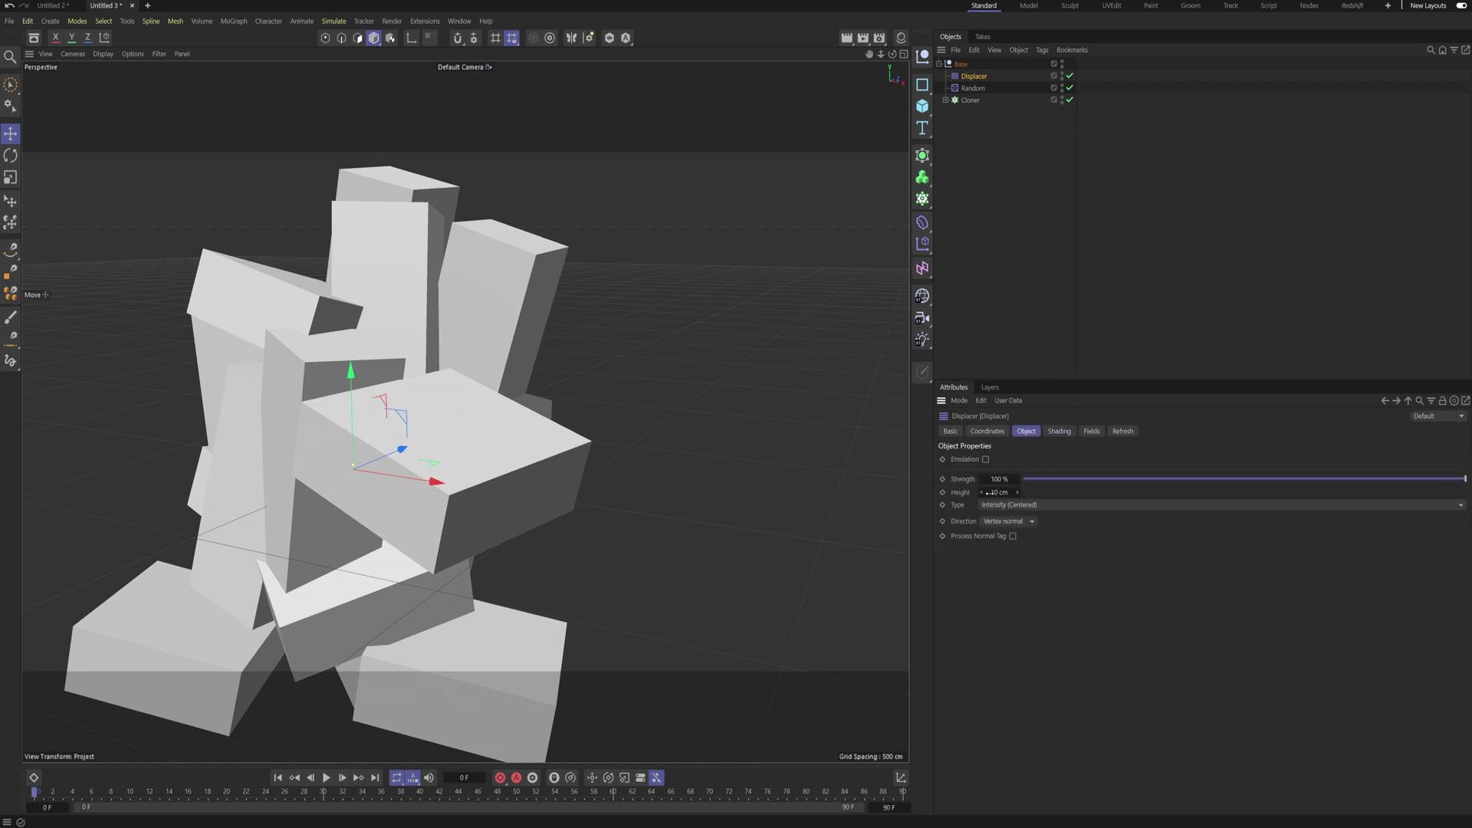
drag(999, 493, 1126, 492)
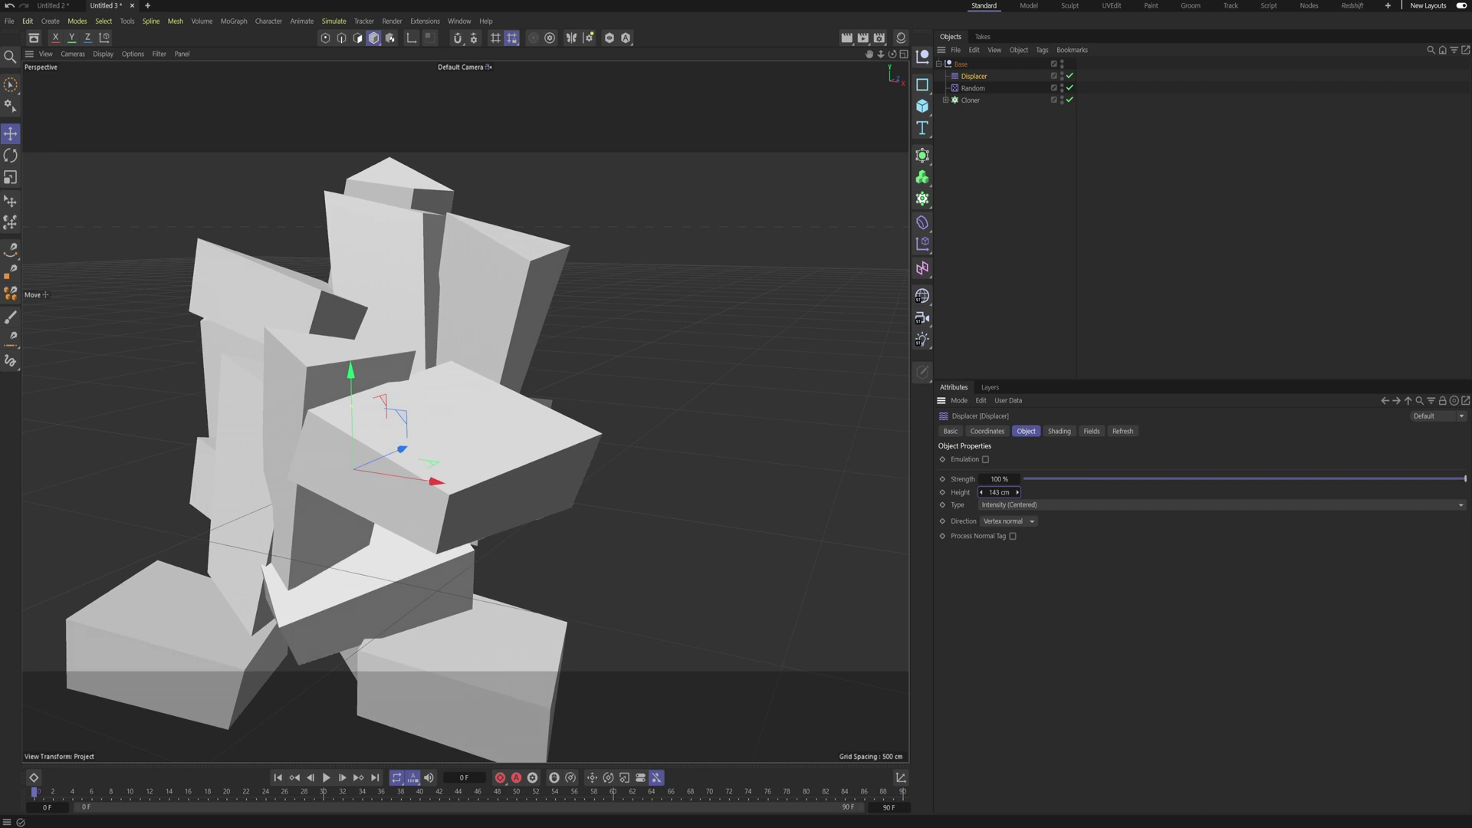
alt+drag(490, 391, 596, 418)
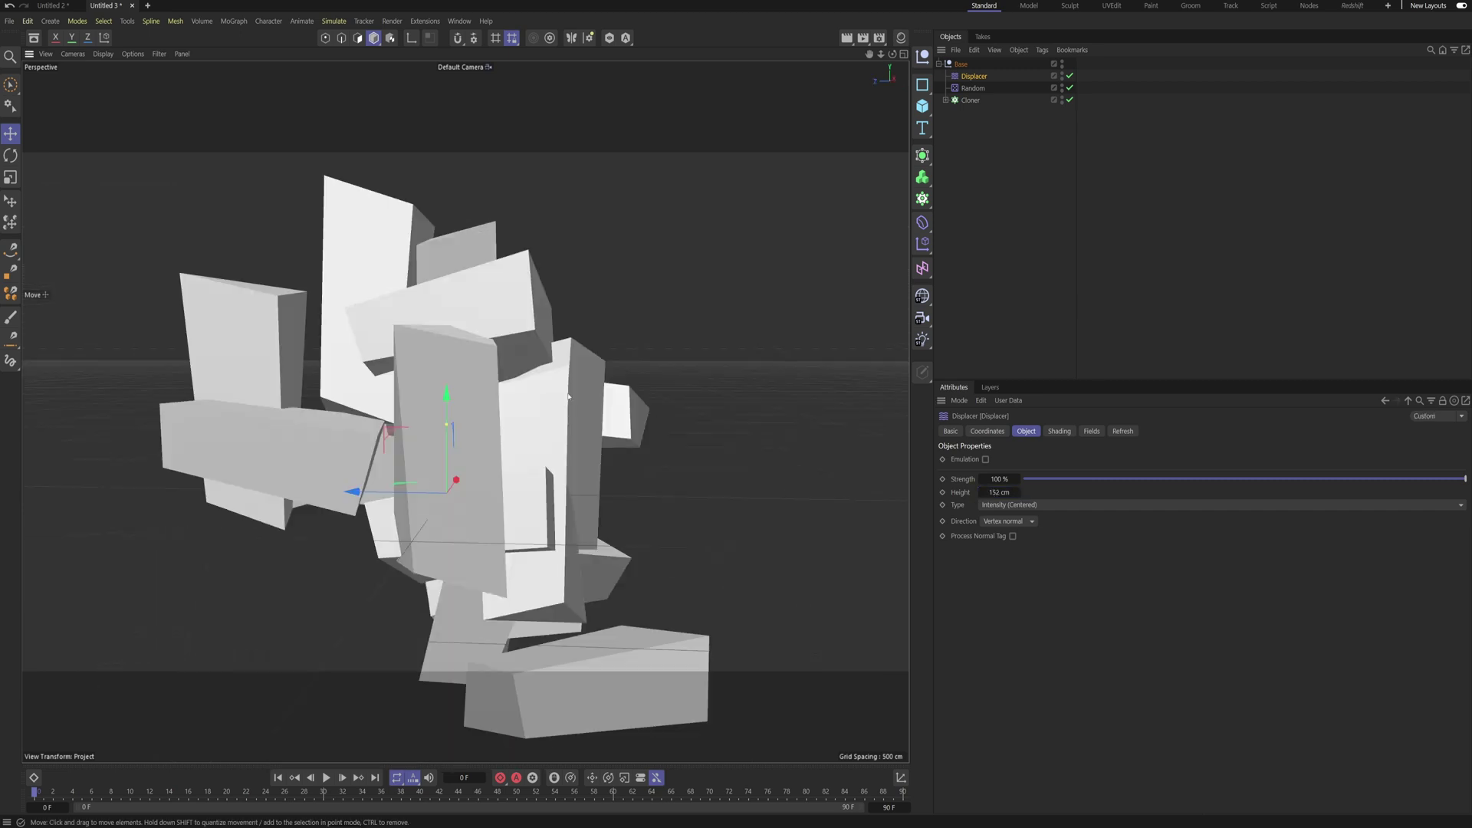
mouse_move(694, 311)
alt+mouse_down()
mouse_move(515, 312)
mouse_move(583, 296)
alt+mouse_up()
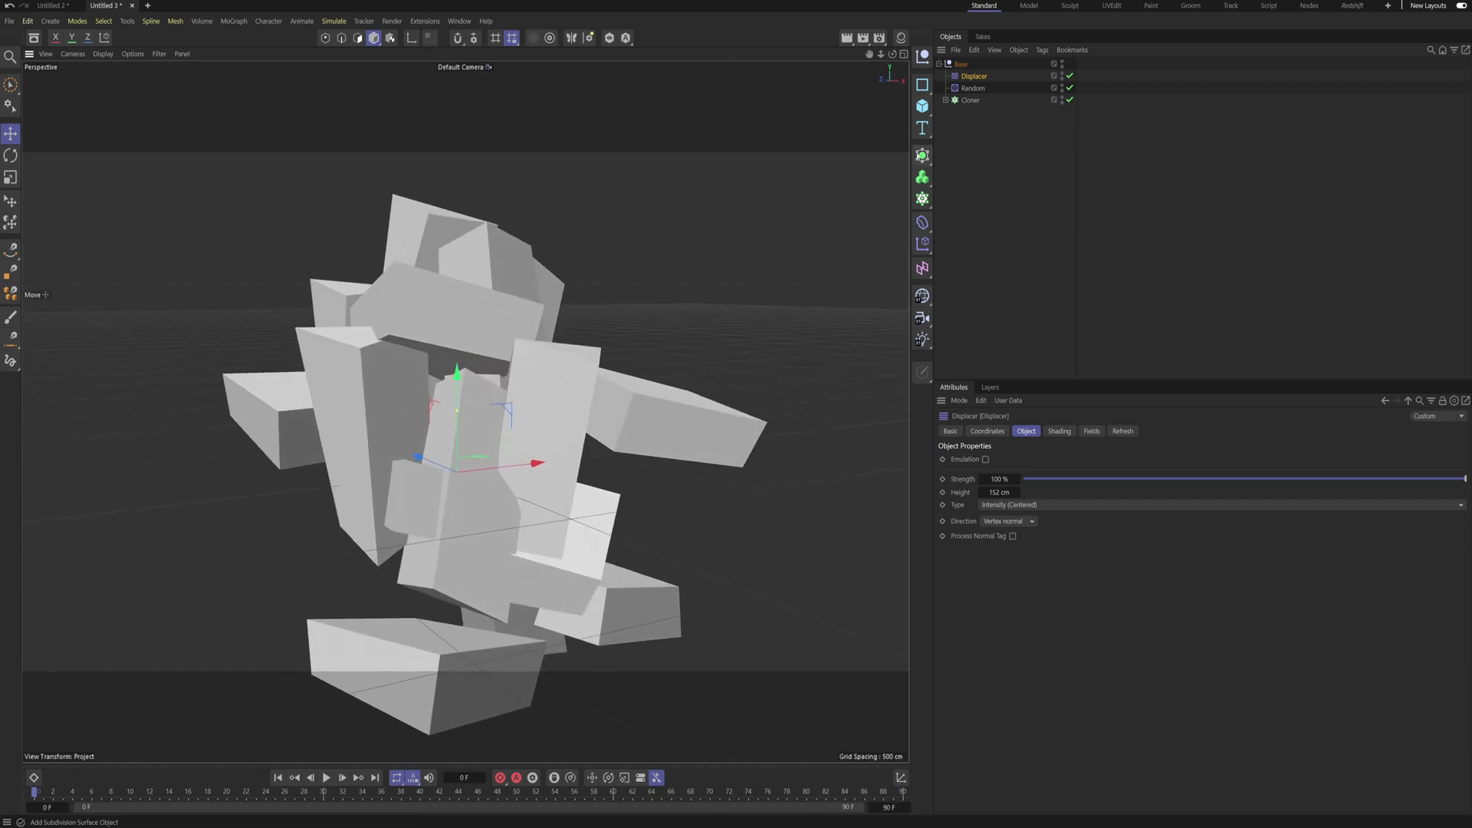
Step: Add a Bevel deformer inside the Base null and place it directly below the Displacer
click(922, 223)
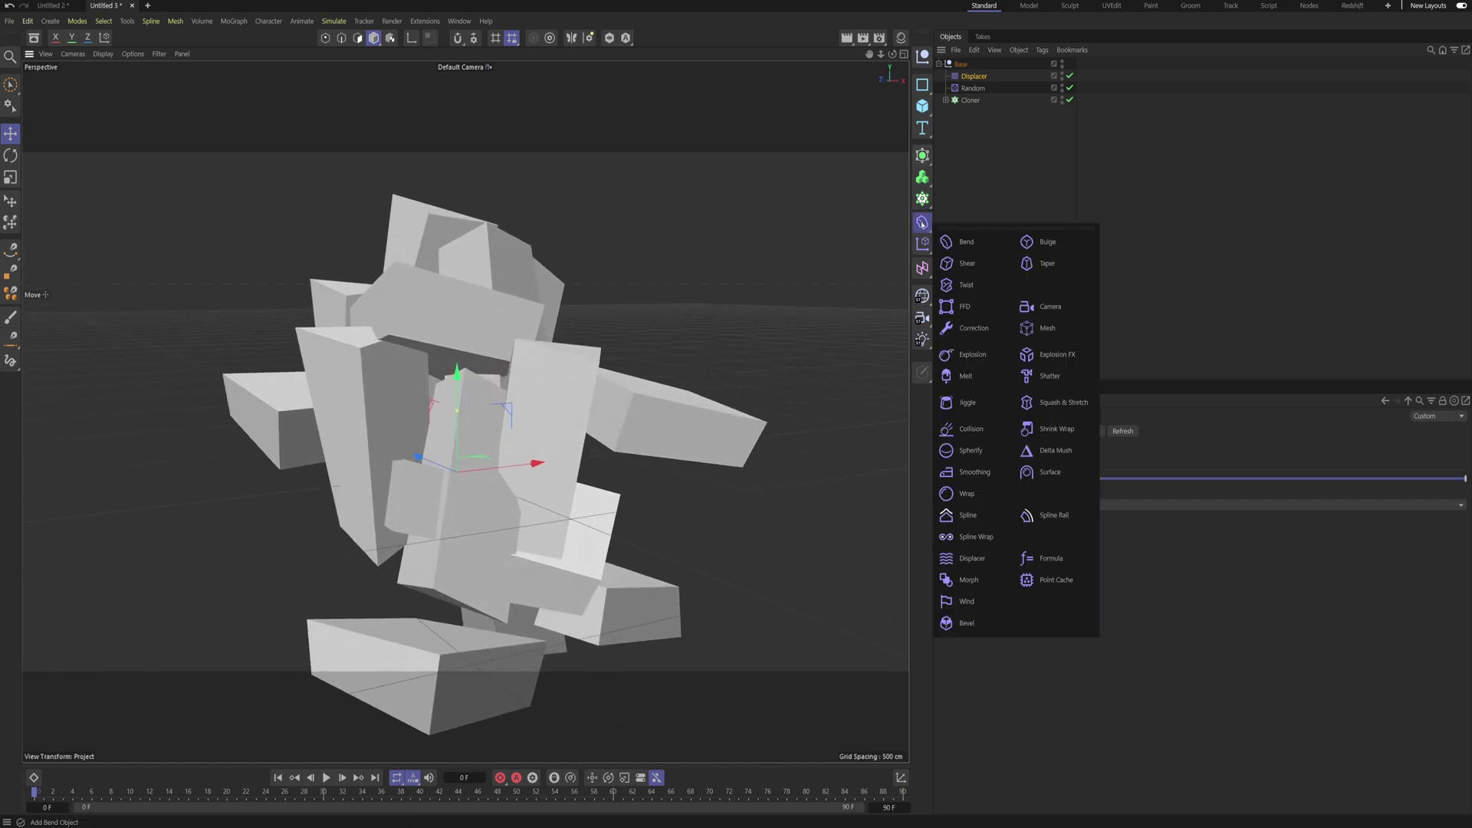
click(965, 623)
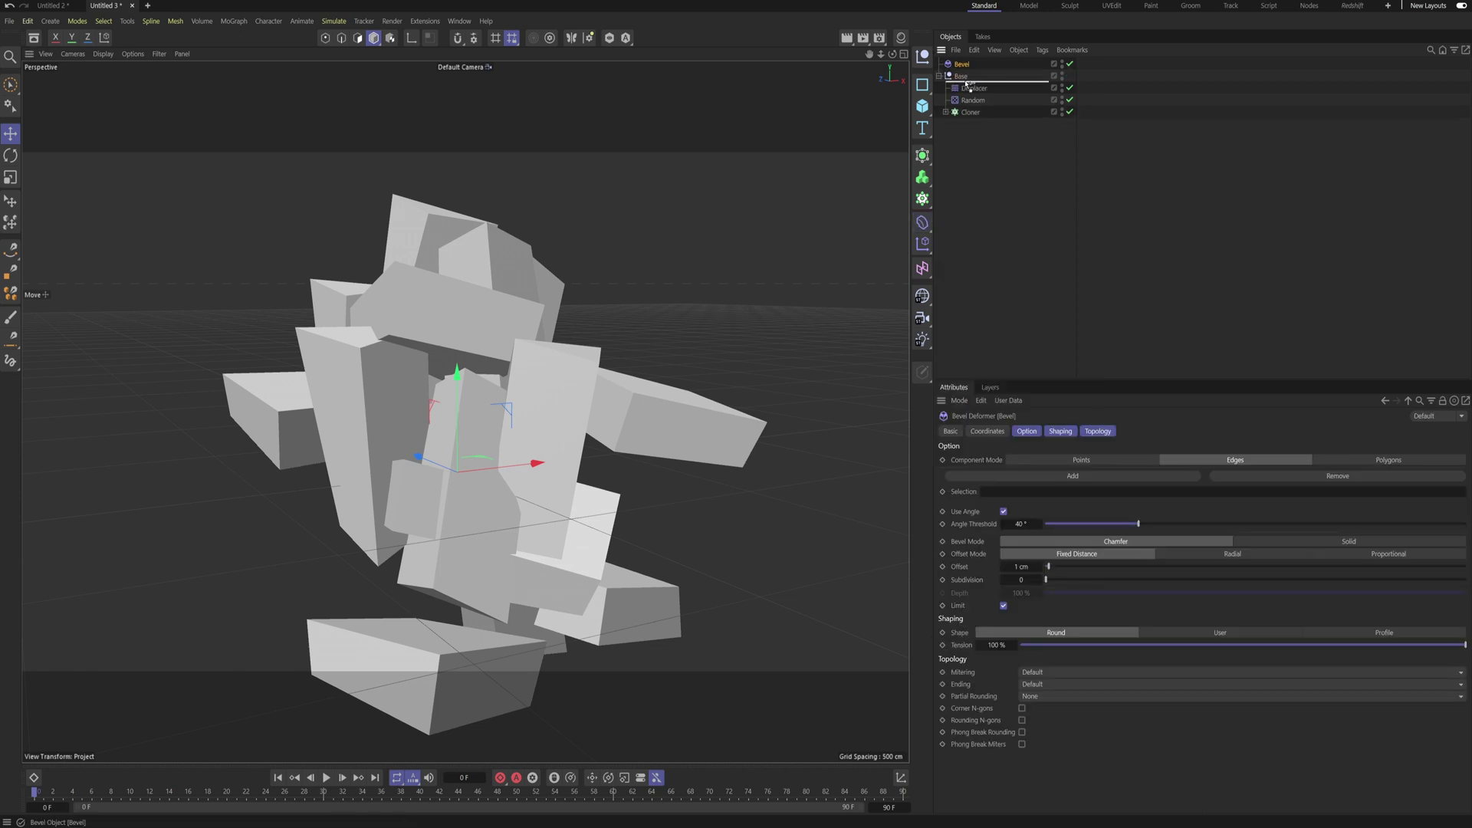
drag(968, 83, 968, 81)
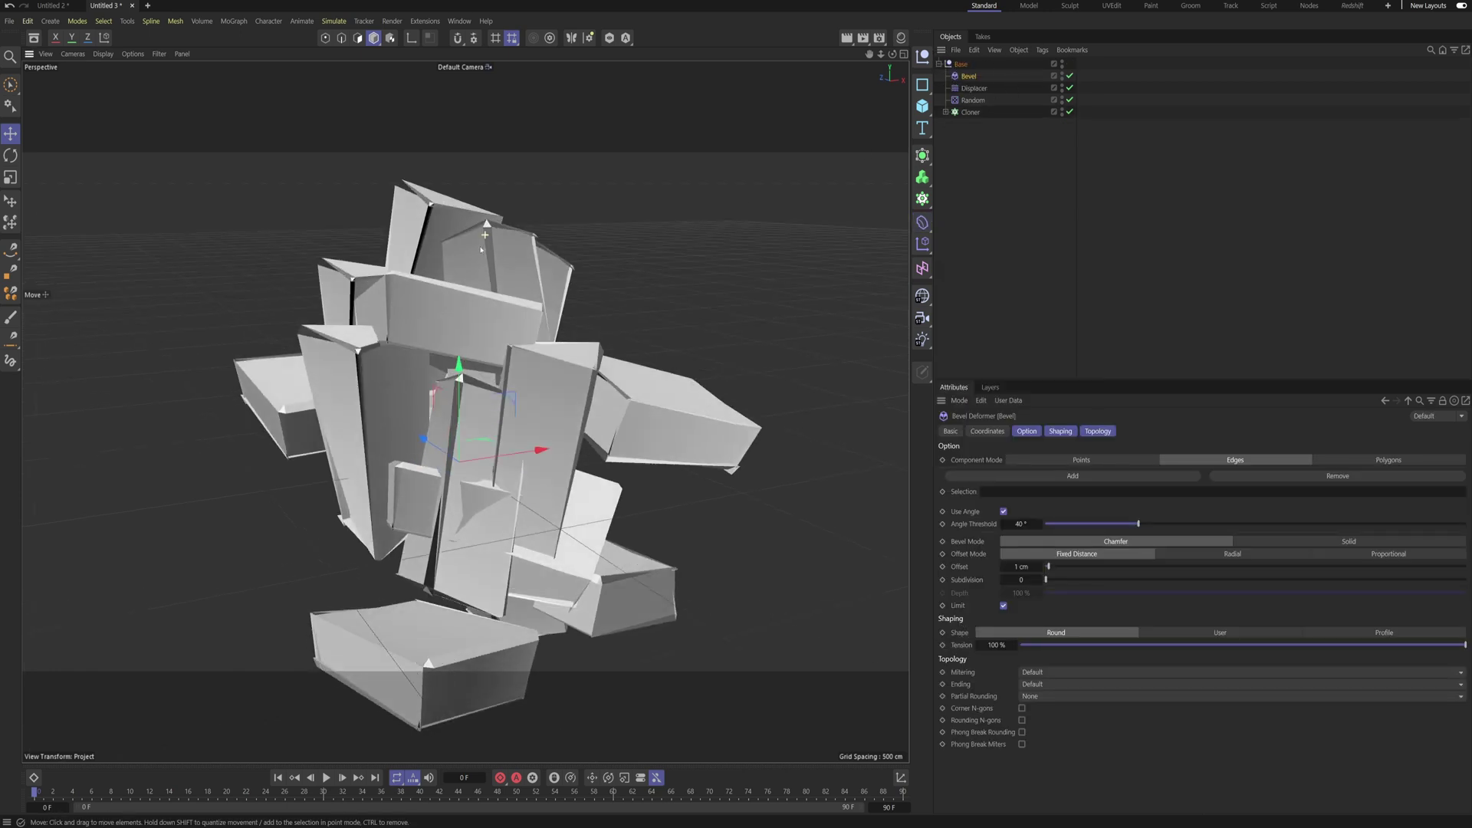
alt+drag(481, 248, 440, 299)
drag(967, 92, 968, 94)
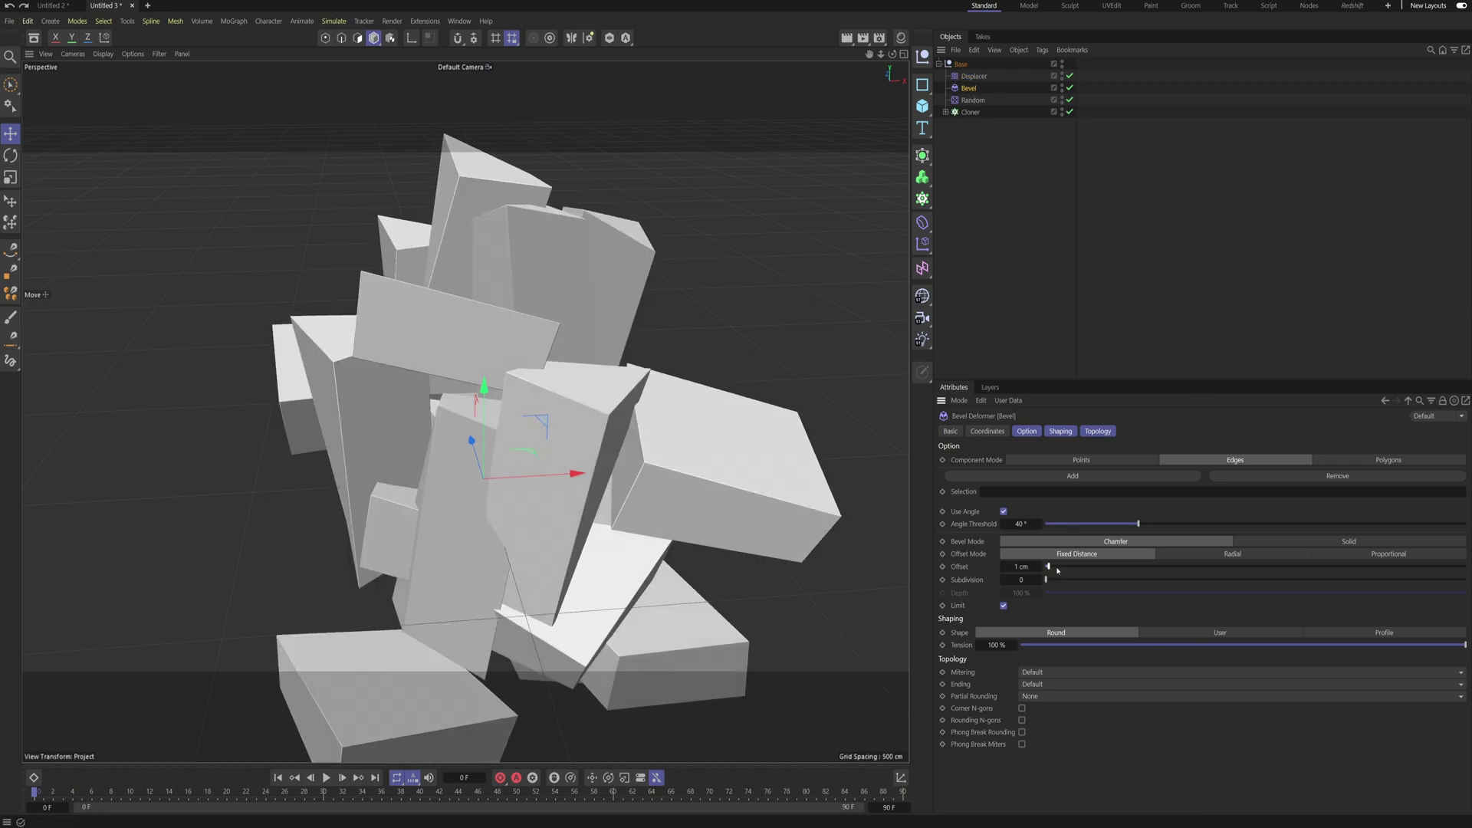
Step: Set the Bevel deformer's offset to 50 cm and its offset mode to Radial
drag(1067, 576, 1214, 583)
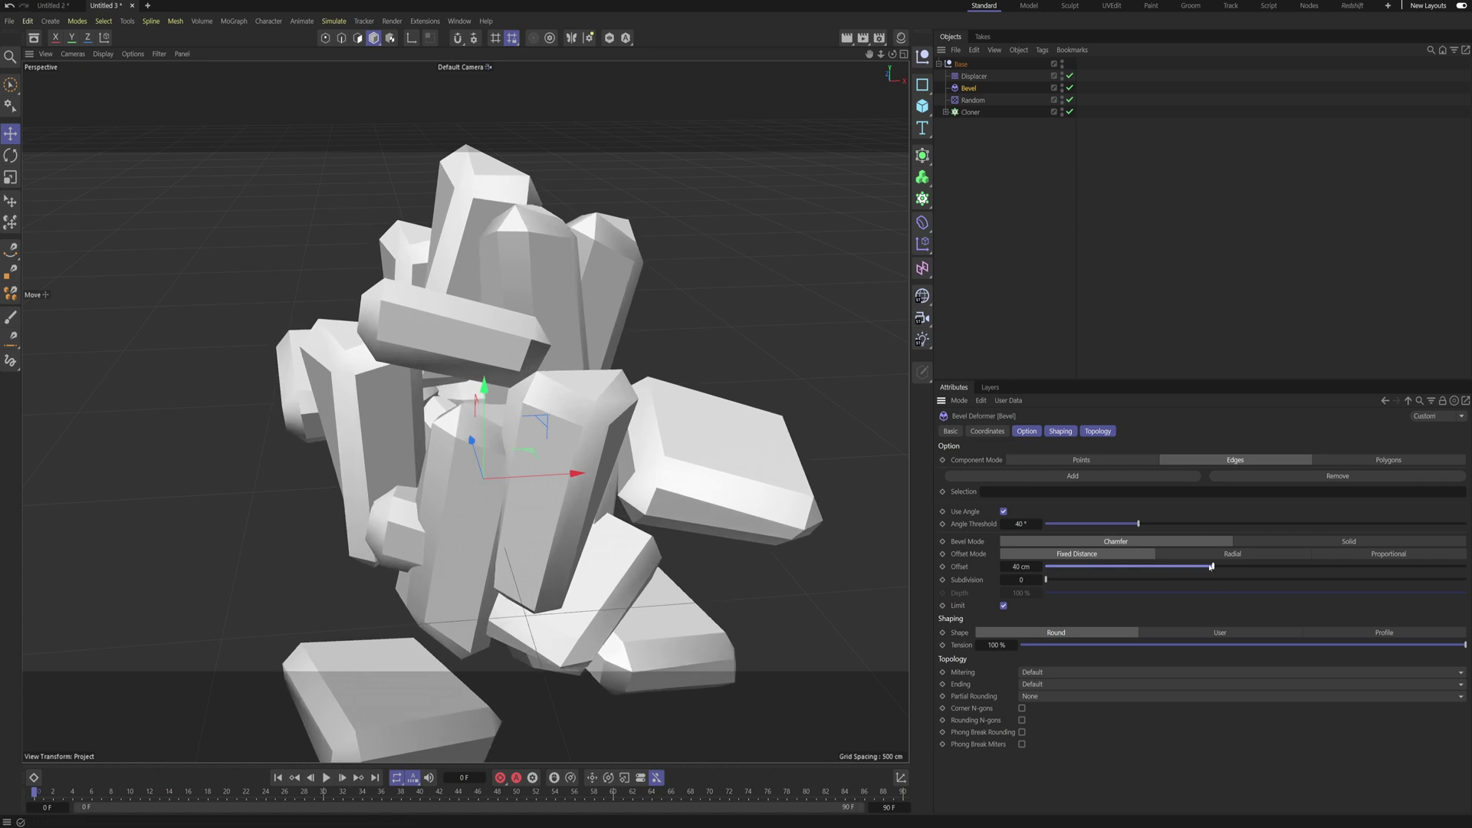
click(1225, 555)
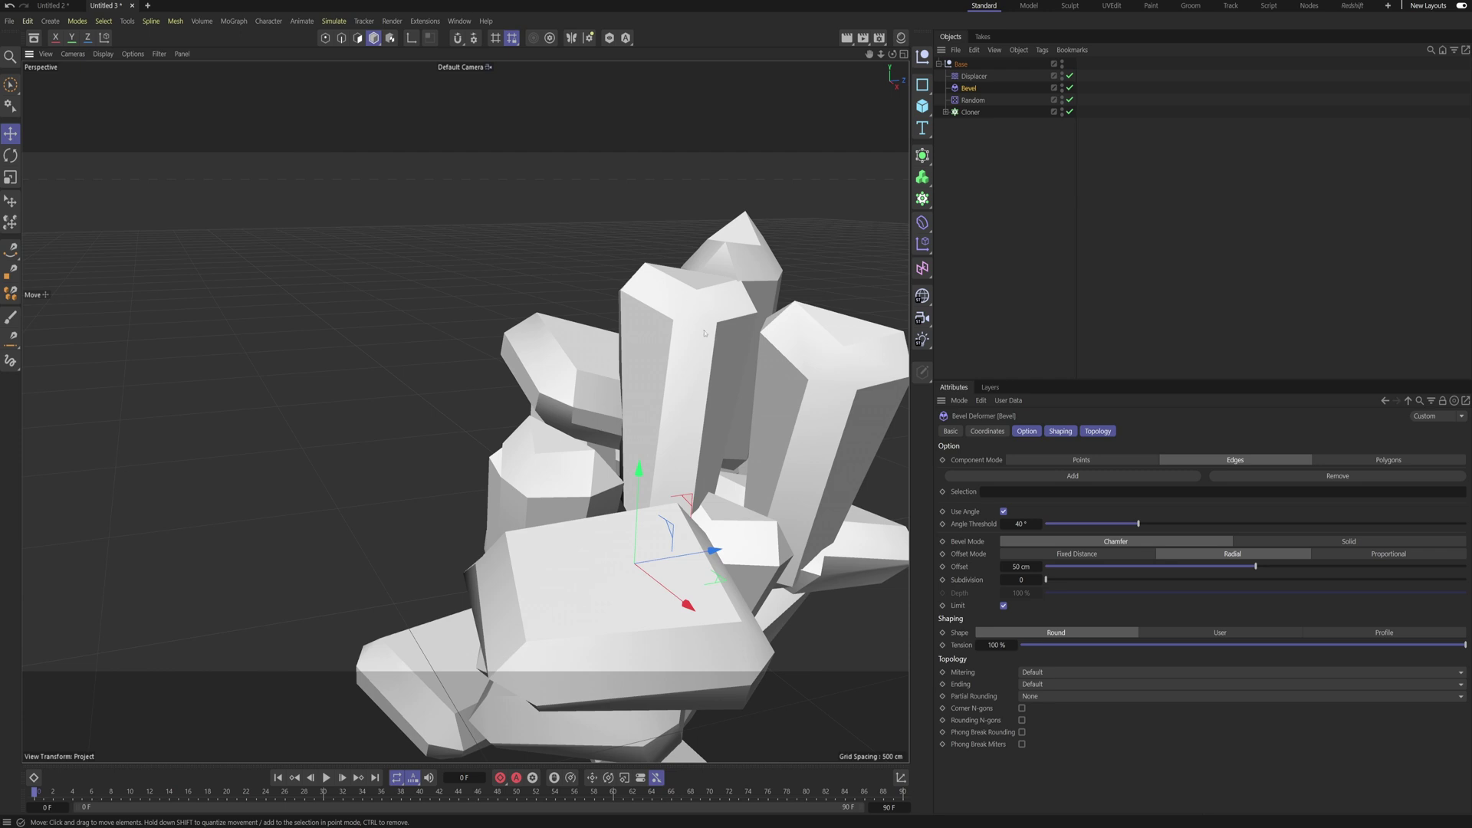
alt+drag(696, 311, 575, 387)
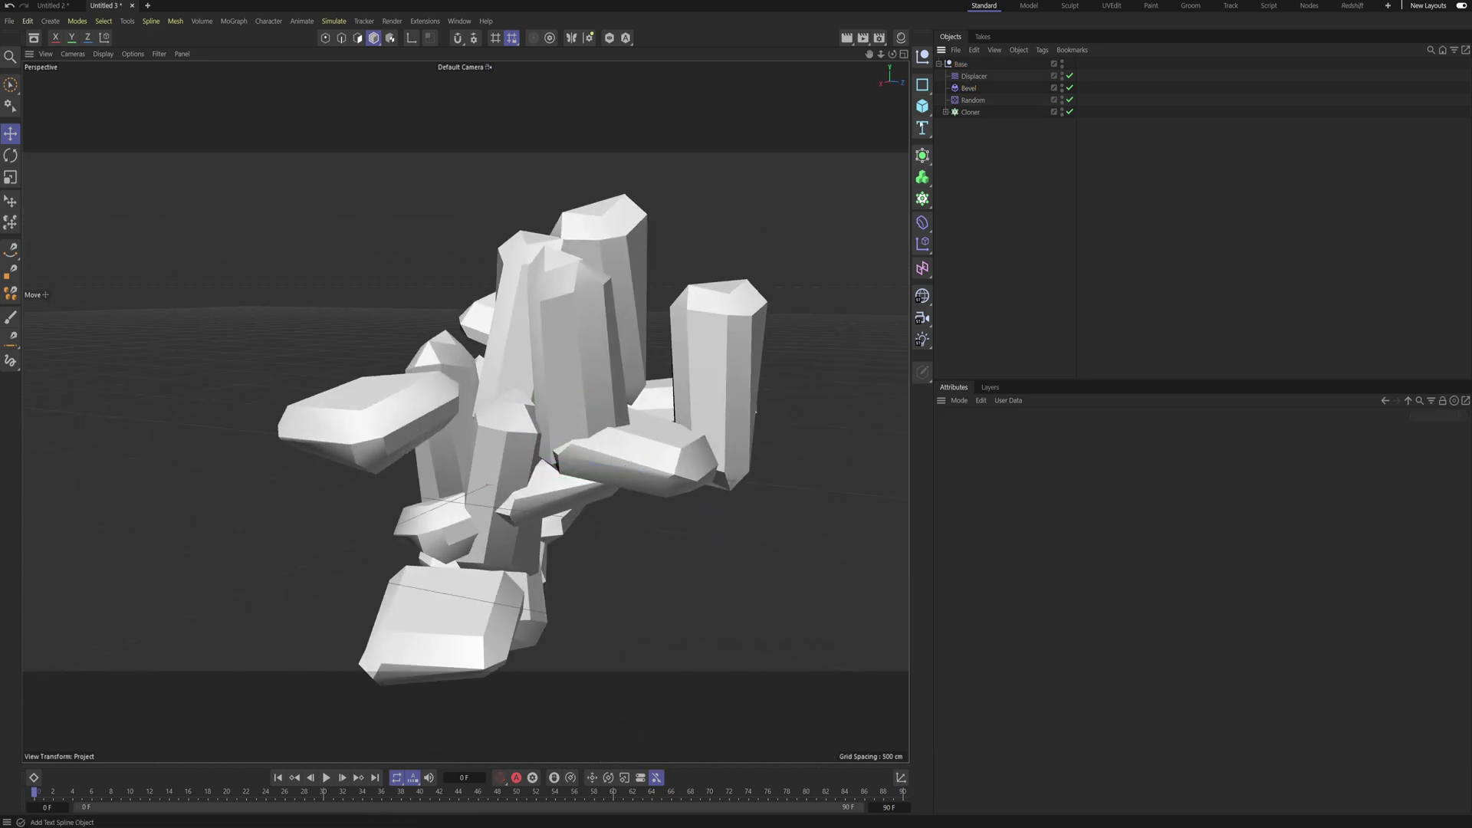
Step: Add a Connect object inside the Base null and nest the Displacer, Bevel, Random and Cloner under it
click(925, 164)
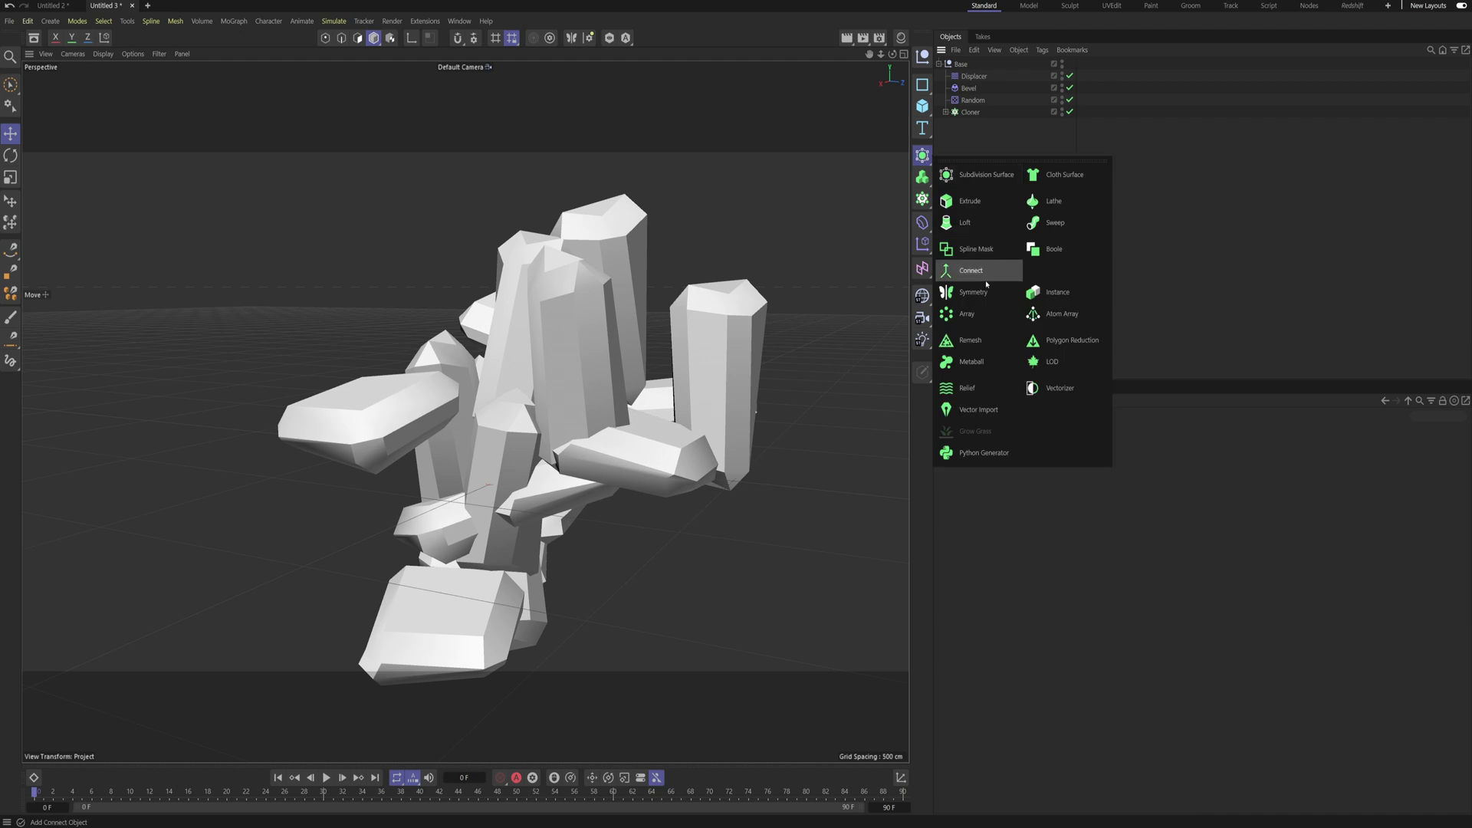
click(970, 263)
drag(967, 66, 965, 77)
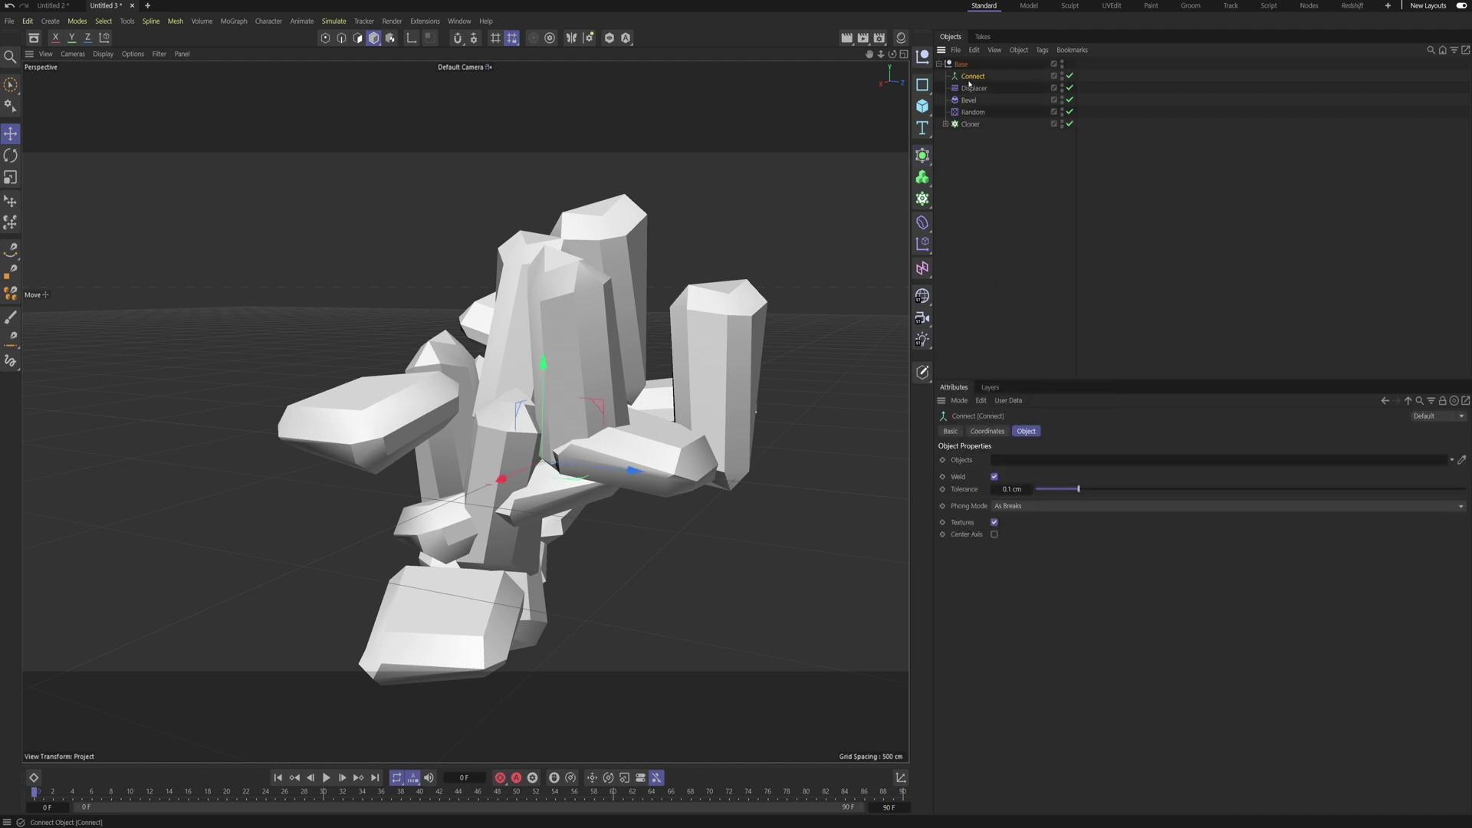
drag(960, 164, 959, 83)
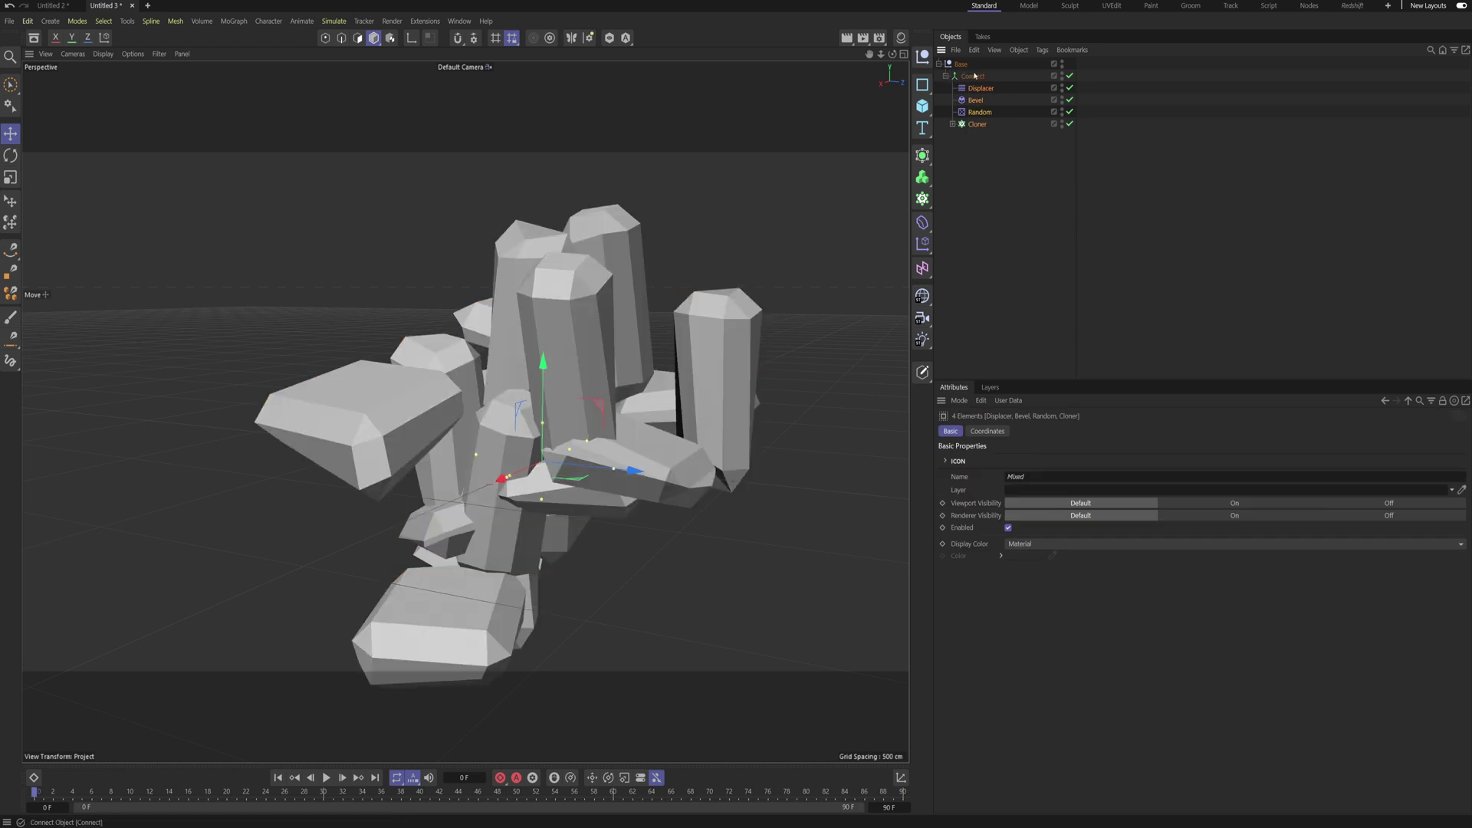
Step: Disable welding on the Connect object and inspect the blocks from another angle
click(956, 77)
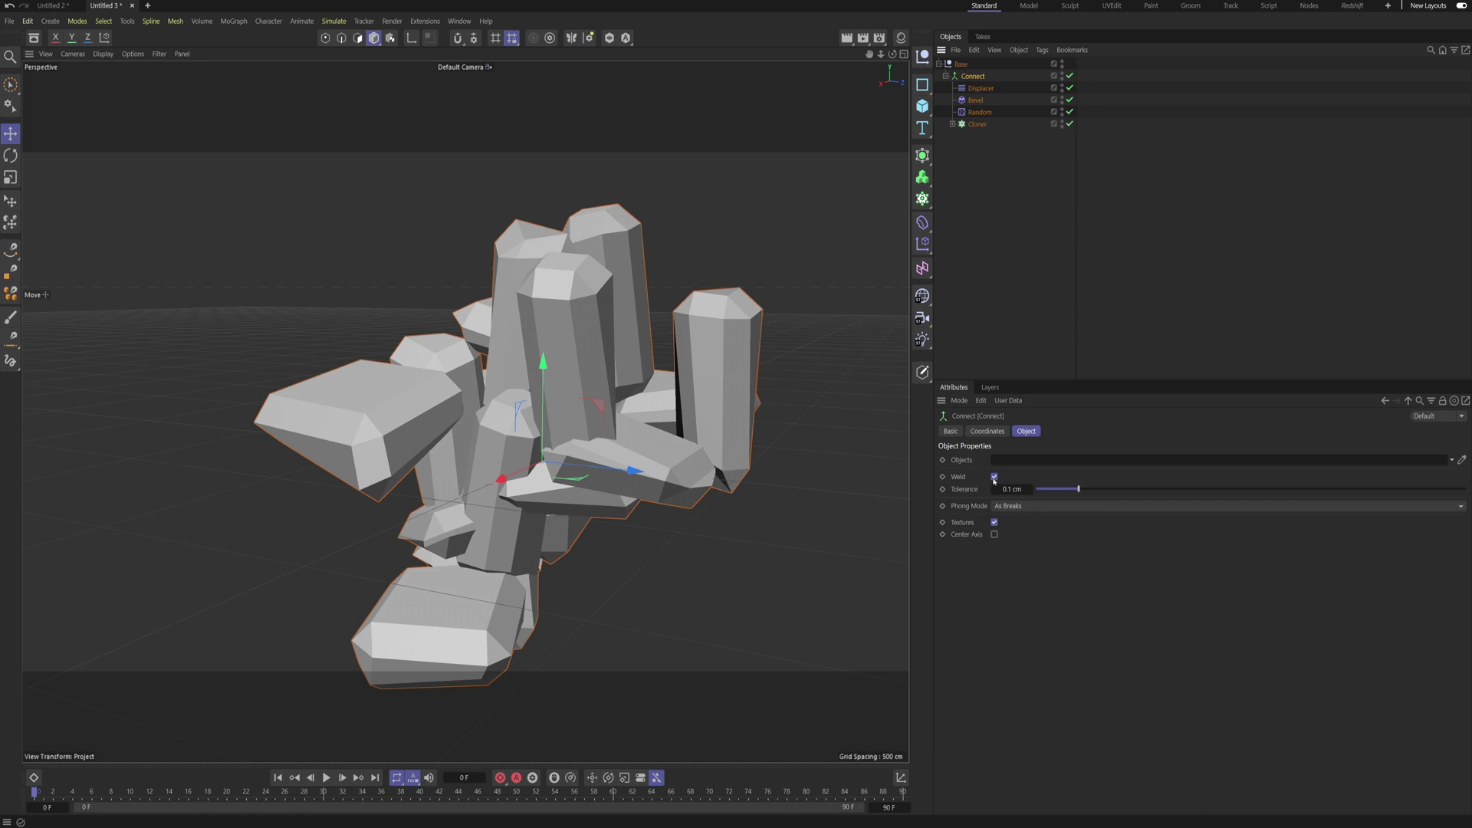
click(1087, 207)
alt+drag(546, 343, 723, 289)
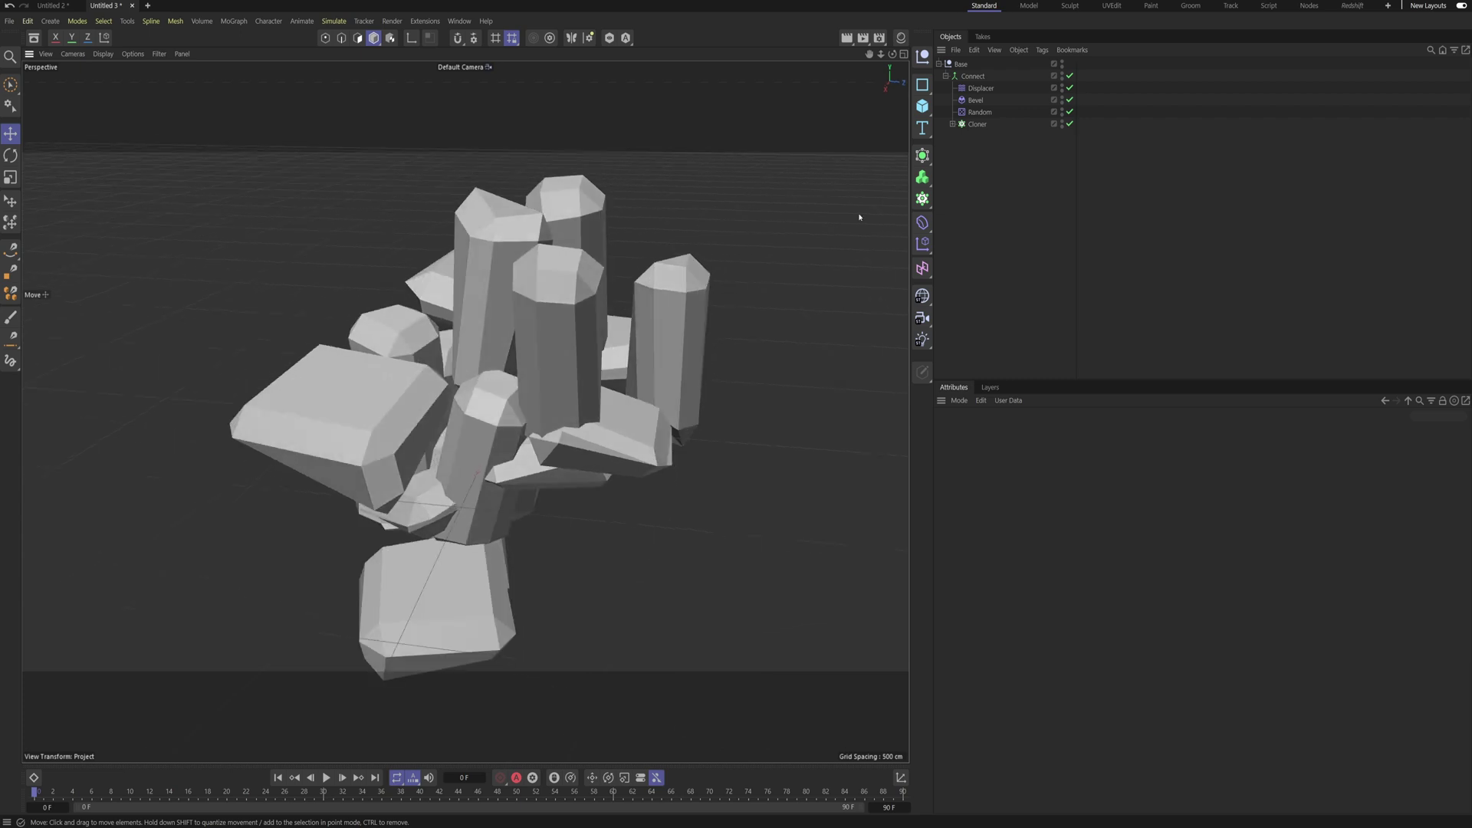
Step: Reduce the Random effector's strength to 70% and collapse the Connect hierarchy
click(978, 113)
alt+drag(361, 368, 453, 388)
drag(1404, 464, 1333, 469)
drag(1339, 467, 1334, 470)
mouse_move(503, 416)
alt+mouse_down()
mouse_move(667, 410)
mouse_move(698, 361)
mouse_move(493, 499)
mouse_move(708, 519)
mouse_move(736, 506)
mouse_move(697, 516)
mouse_move(482, 485)
mouse_move(491, 429)
mouse_move(647, 361)
mouse_move(457, 390)
mouse_move(348, 378)
mouse_move(421, 368)
alt+mouse_up()
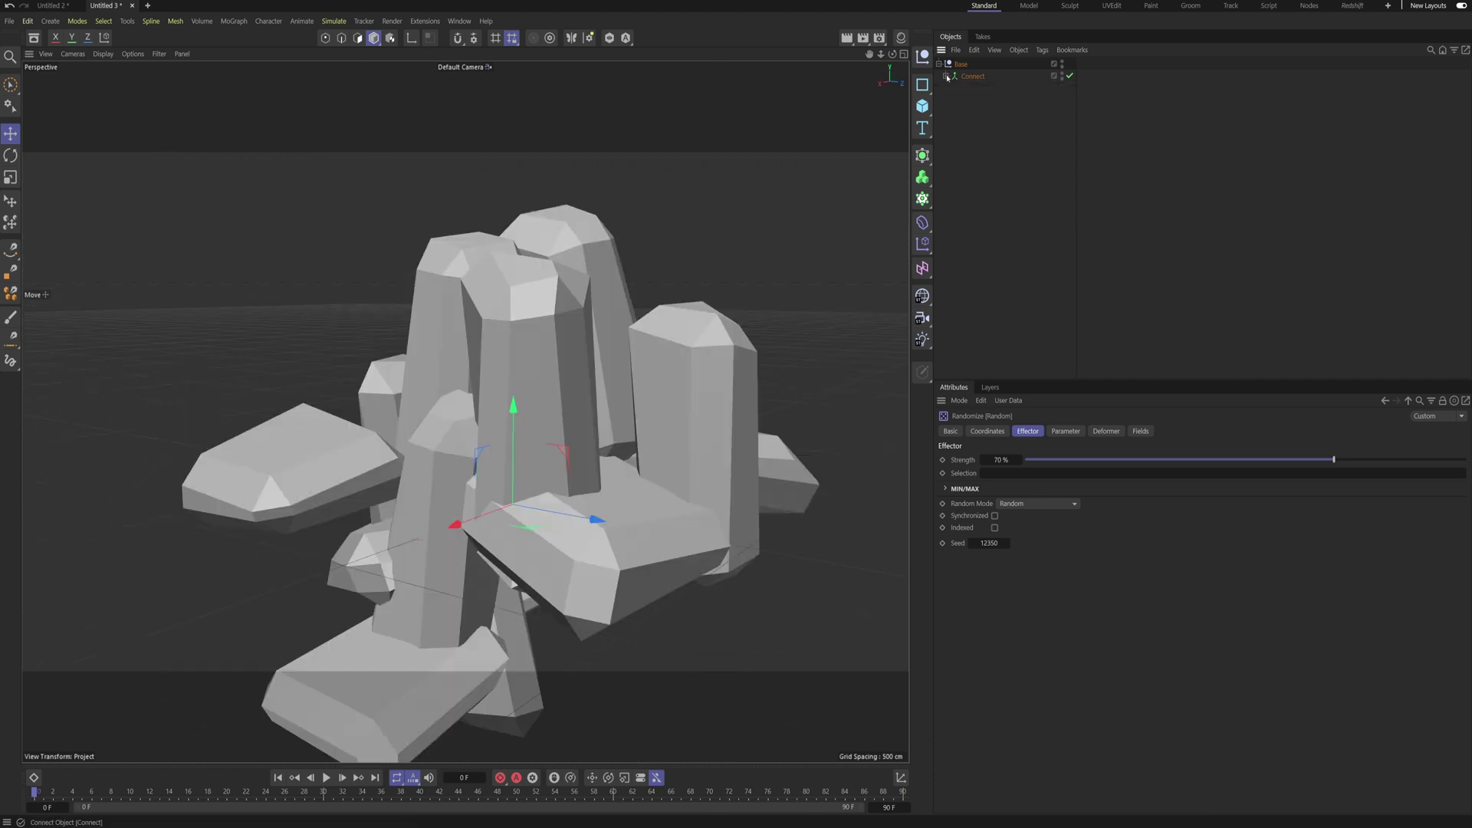
Step: Add a Volume Builder inside the Base null and nest the Connect object under it
click(890, 121)
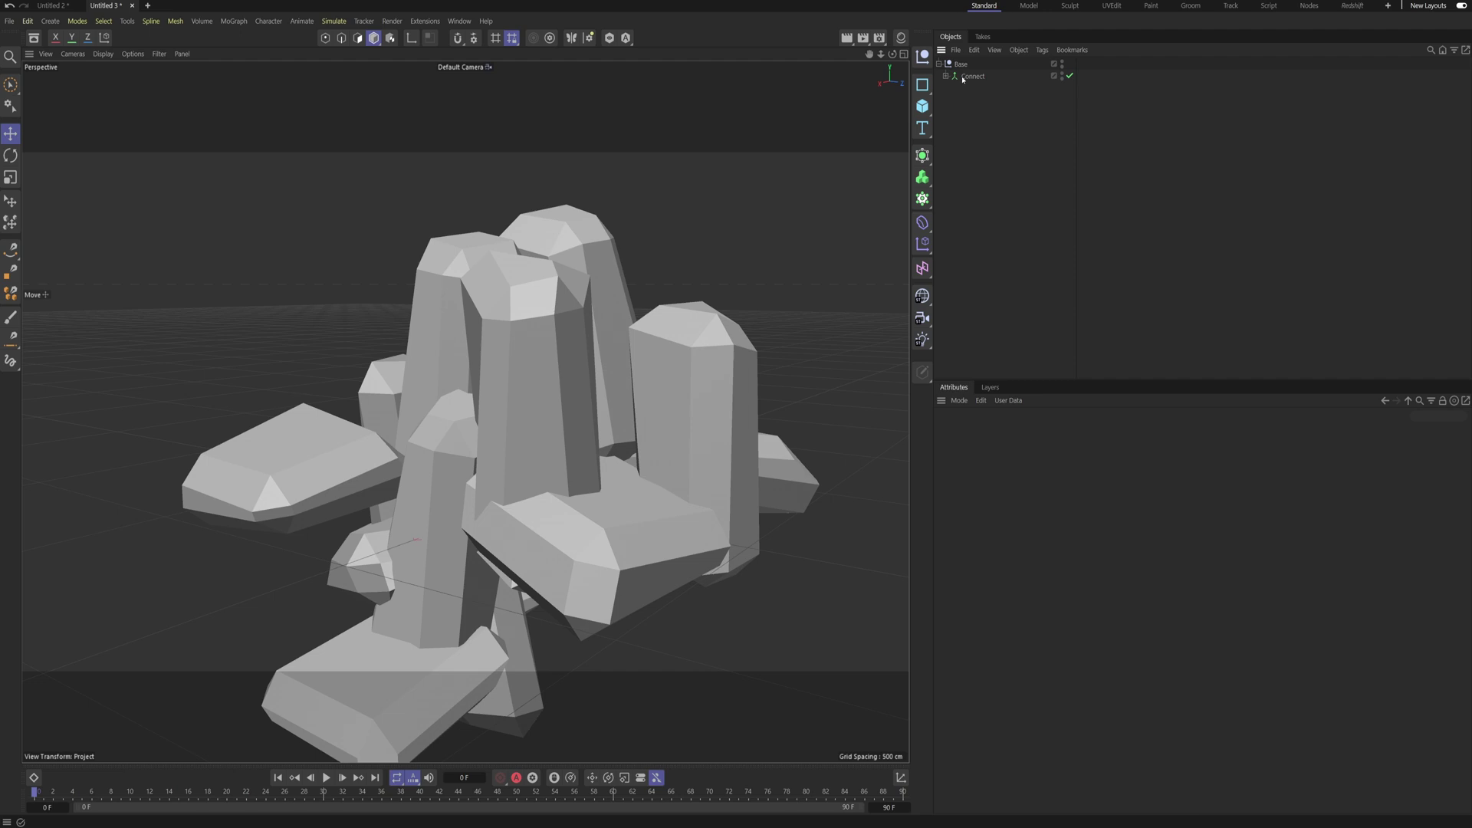
click(973, 77)
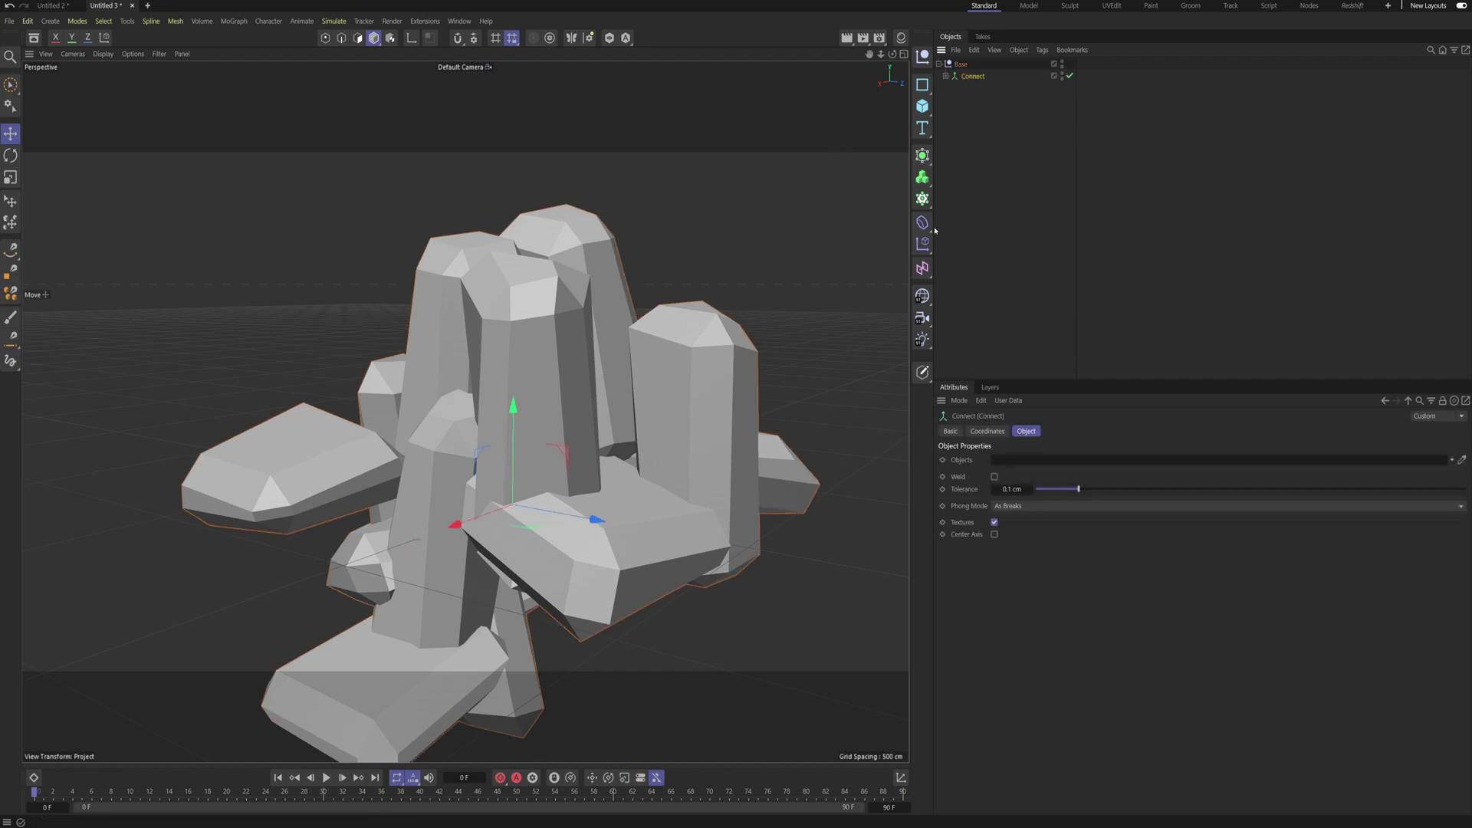
drag(918, 179, 970, 192)
mouse_move(969, 65)
mouse_down()
mouse_move(973, 90)
mouse_move(994, 77)
mouse_up()
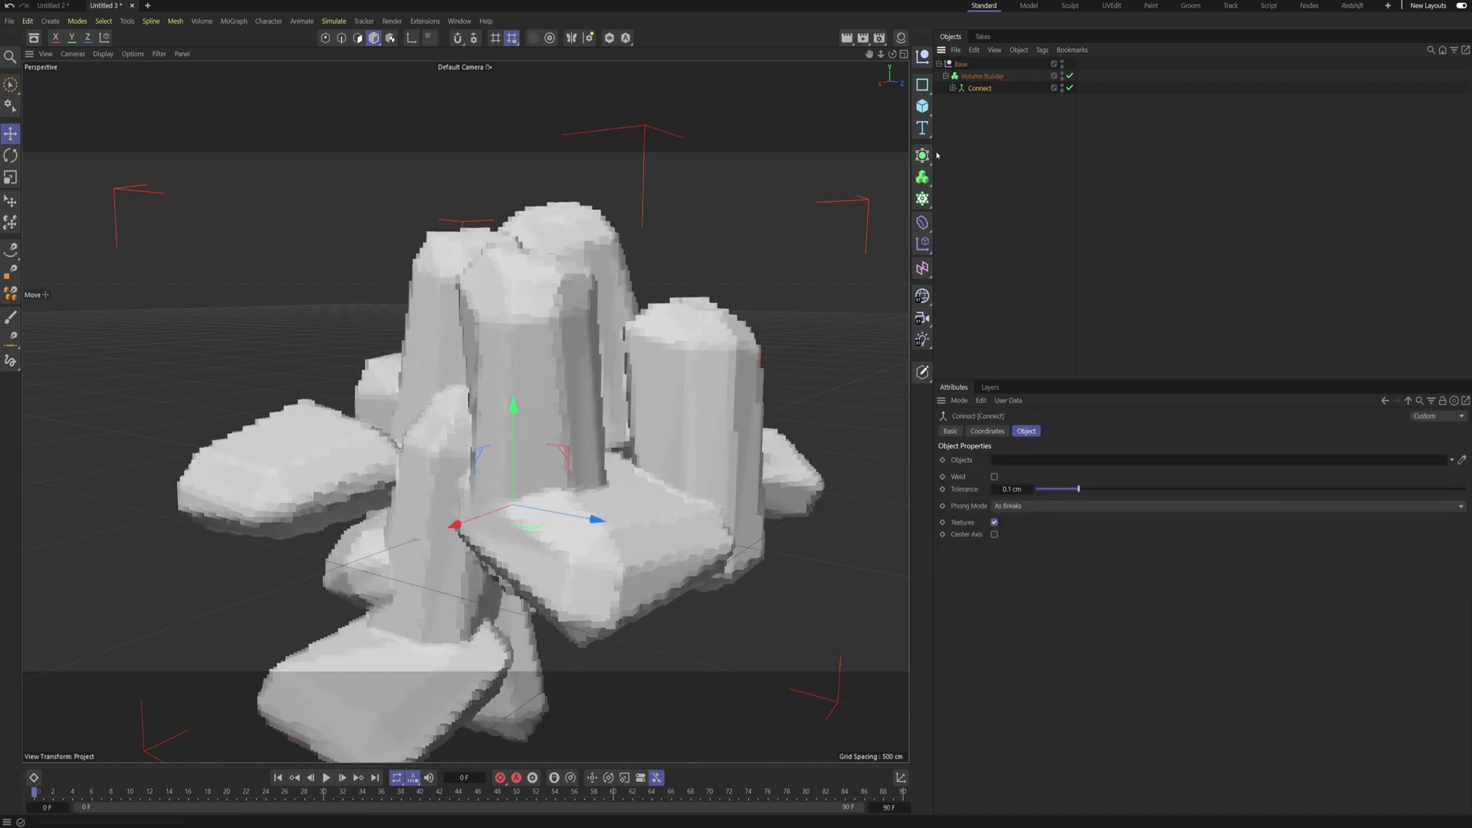
Step: Set the Volume Builder's voxel size to 6 cm
scroll(543, 400, up, 3)
alt+drag(544, 400, 558, 406)
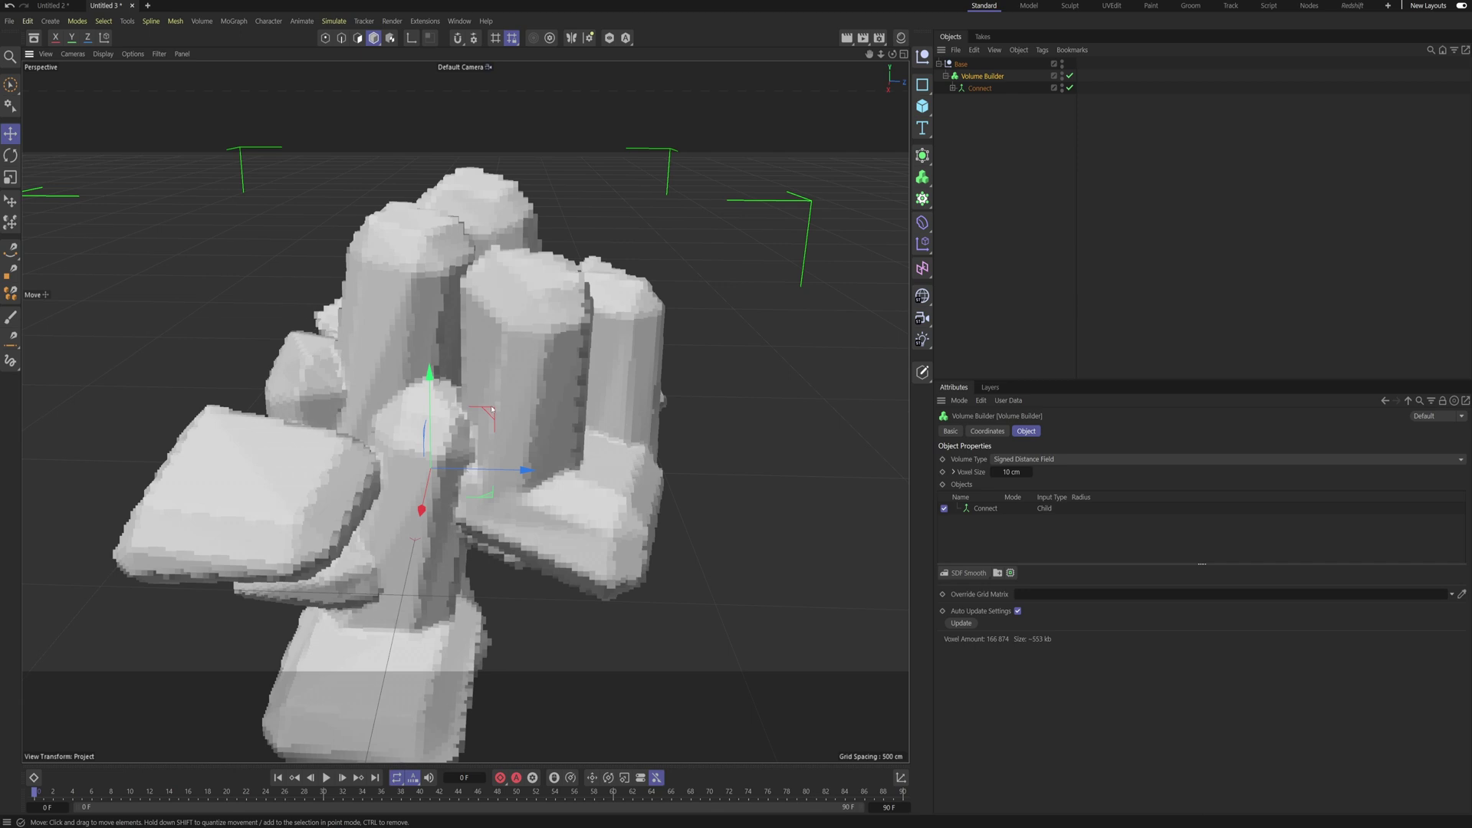
alt+middle_drag(558, 406, 589, 408)
click(1006, 471)
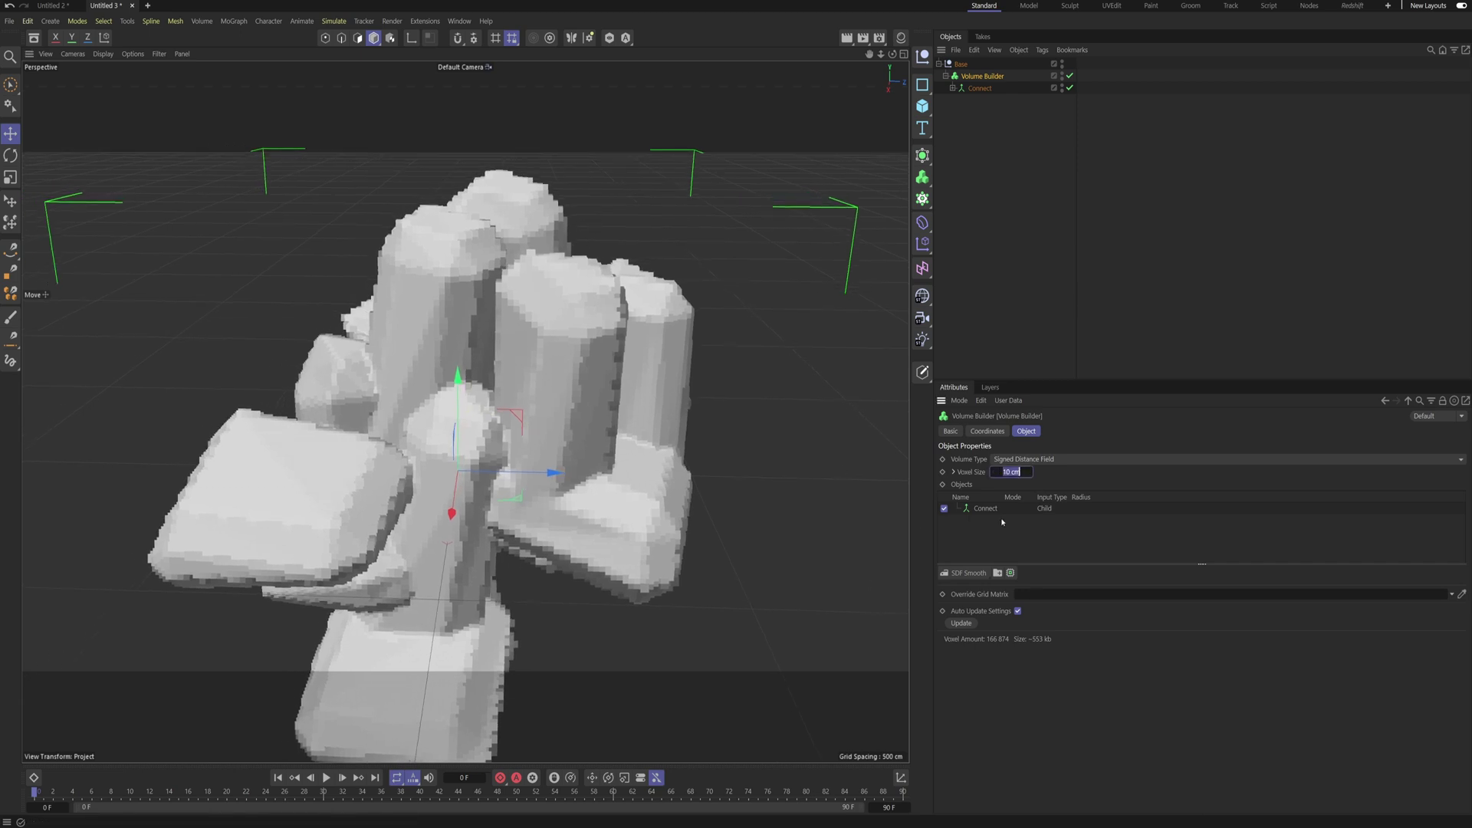
text(6)
key(Return)
Step: Add an SDF Close and Open filter to the Volume Builder with a 25 cm offset and inspect the merged forms
drag(963, 581, 1041, 636)
double_click(1001, 635)
text(25)
key(Return)
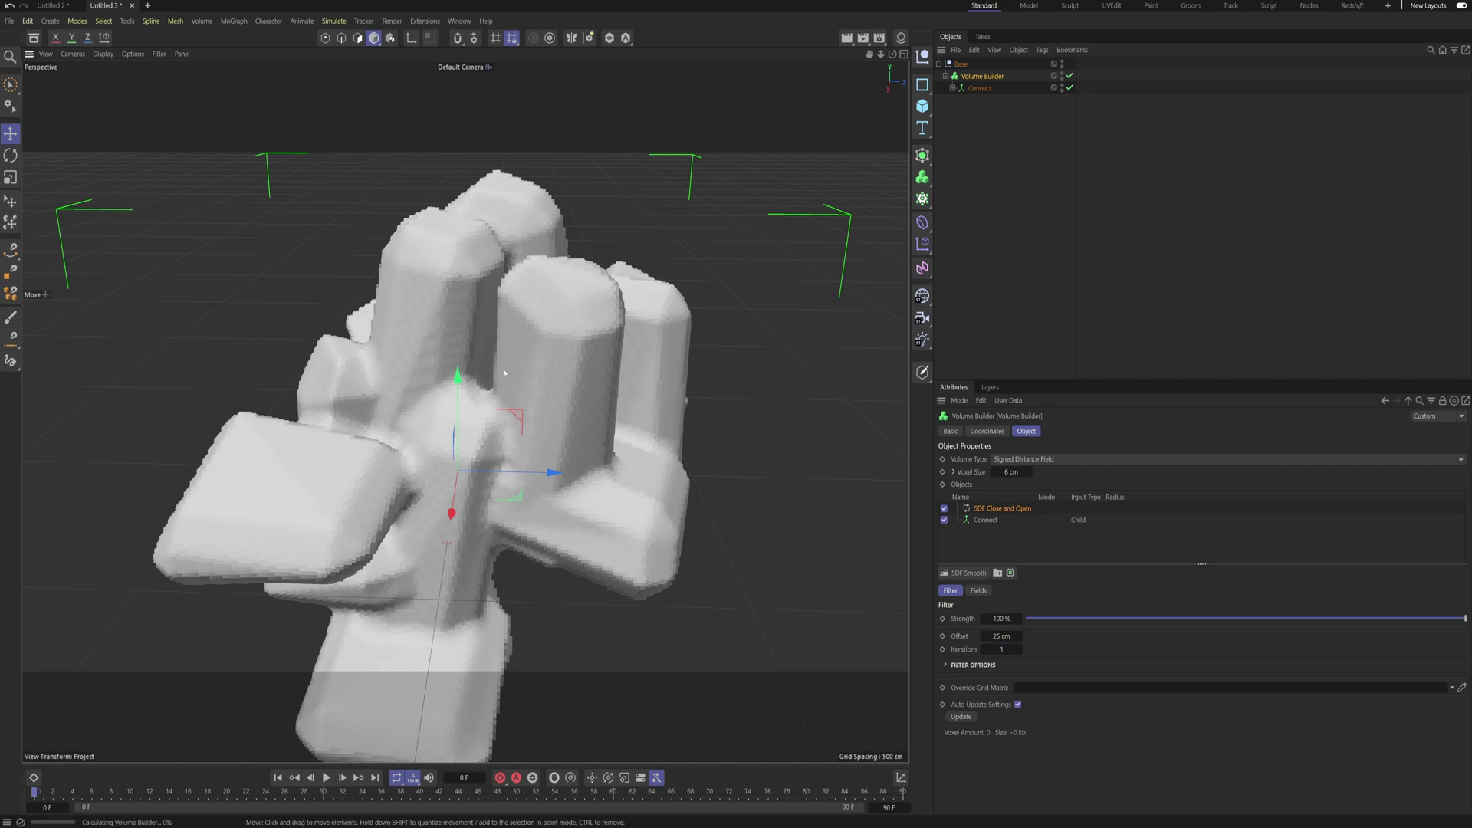
alt+drag(512, 385, 466, 423)
alt+drag(373, 288, 399, 360)
alt+drag(605, 444, 468, 437)
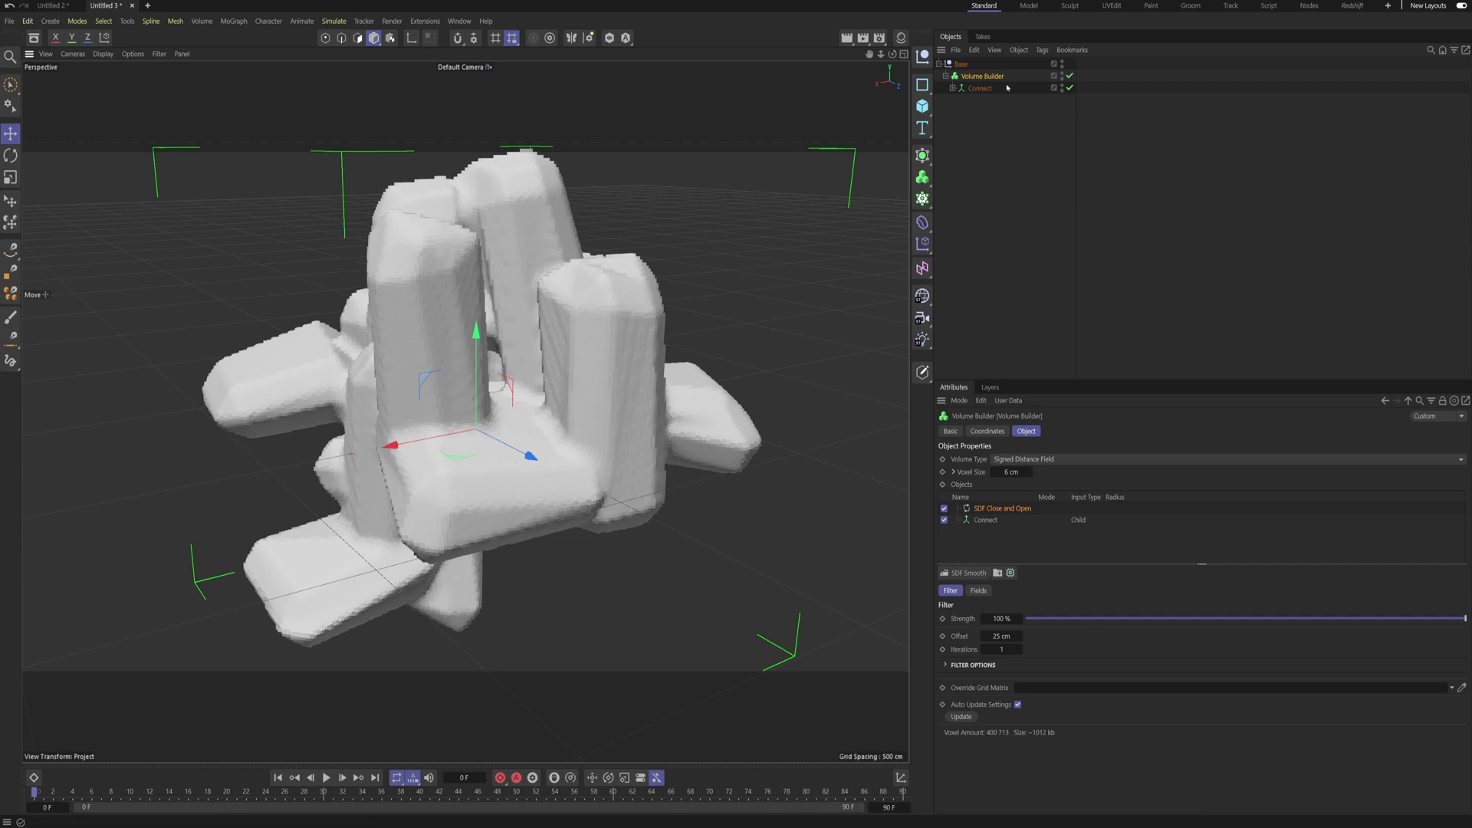
Step: Add a Shader Field and place it under the Volume Builder, above the Connect object
click(922, 268)
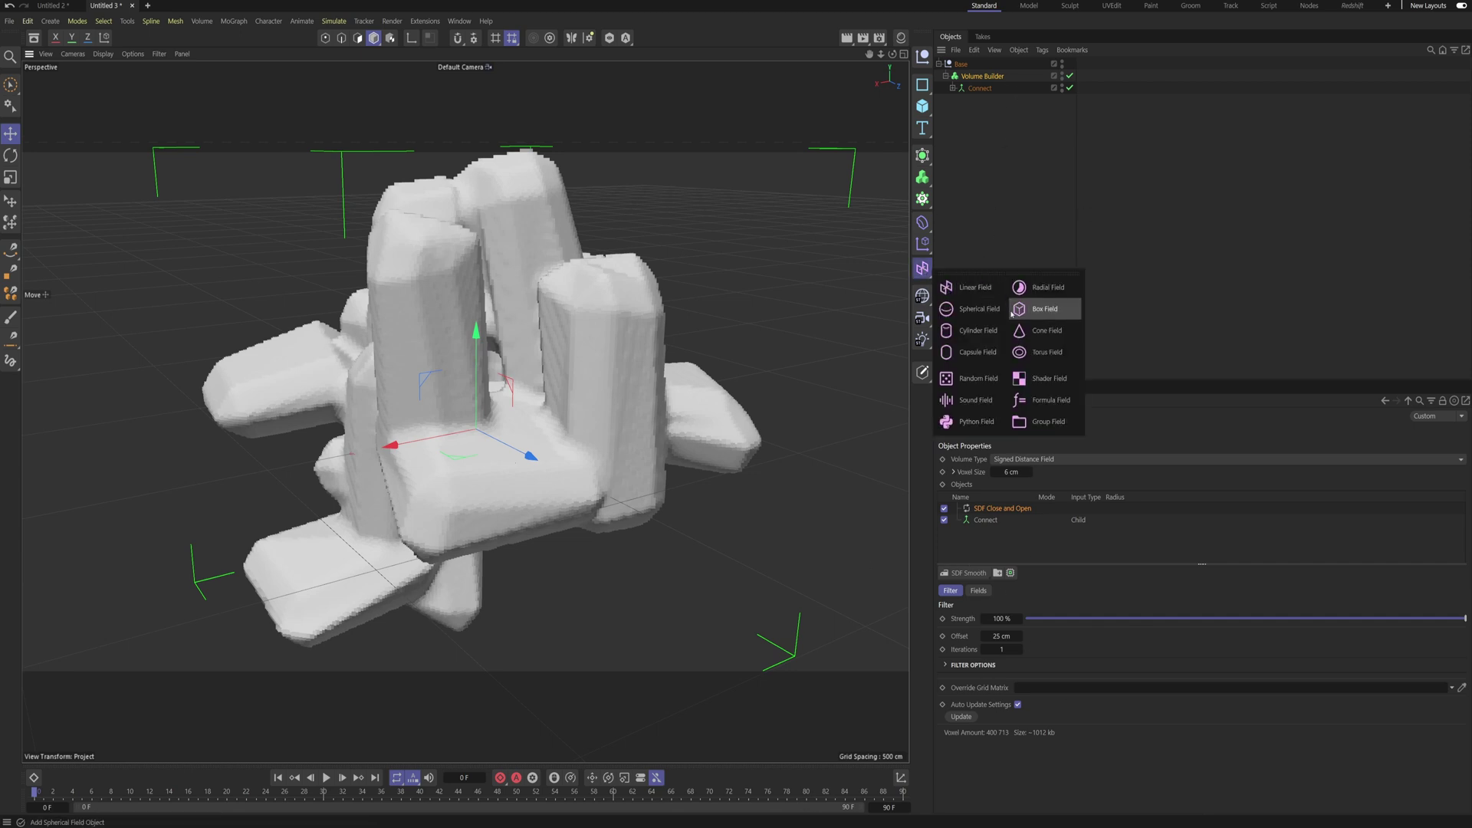
click(1049, 378)
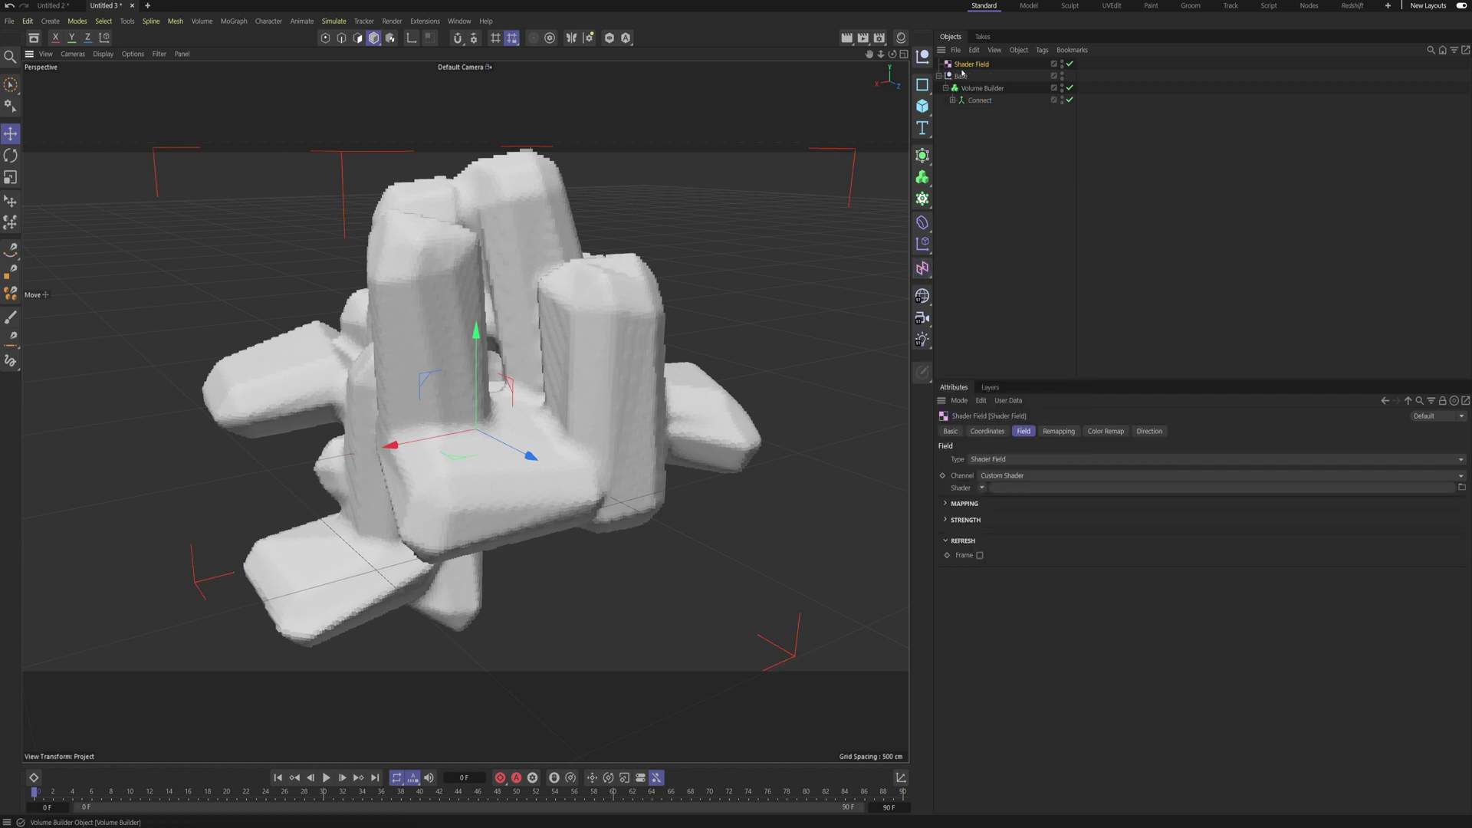
drag(961, 78, 970, 90)
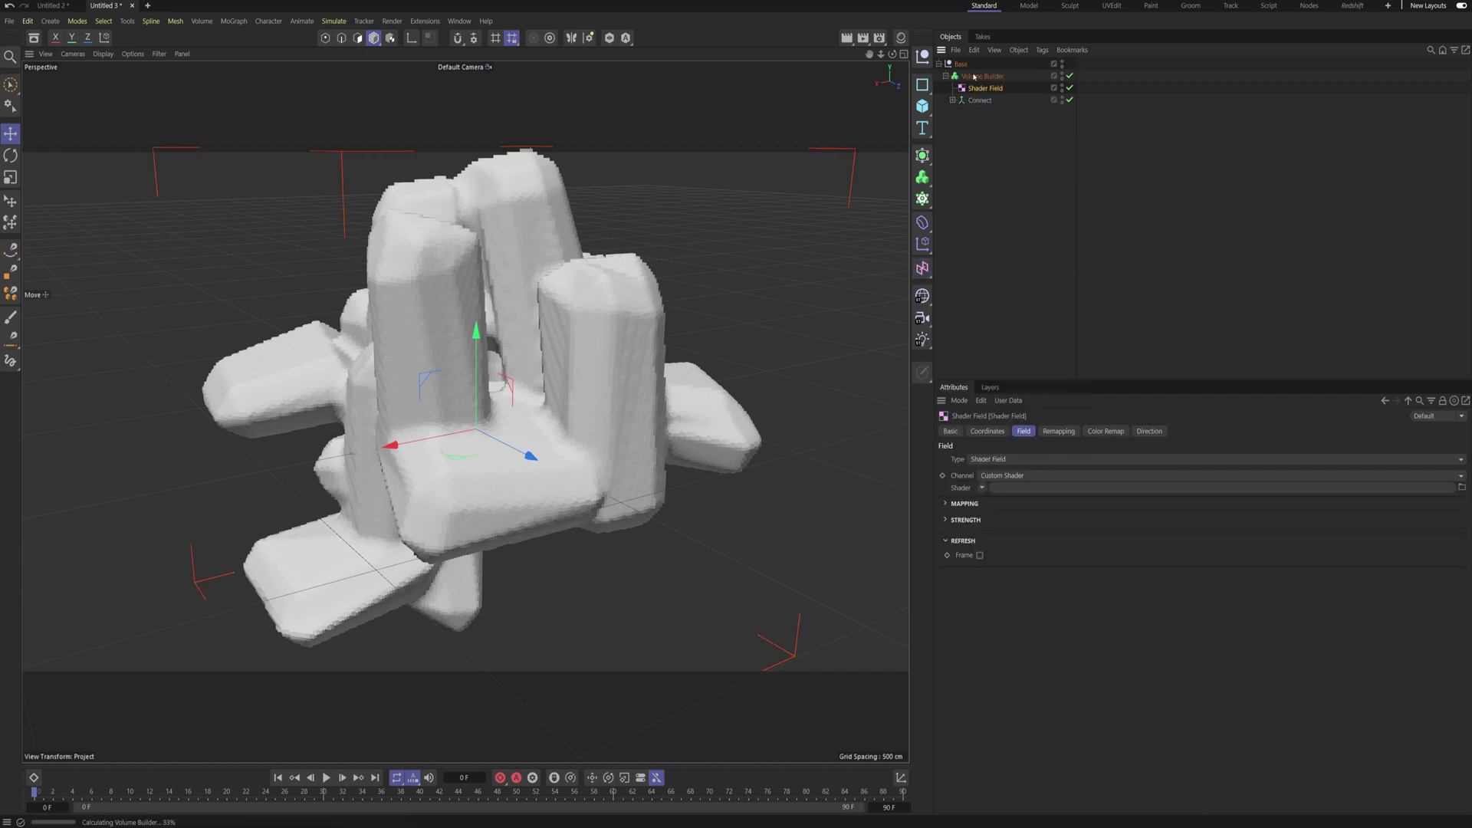
Step: Set the Shader Field's creation space to Objects Below in the Volume Builder's object list
click(983, 76)
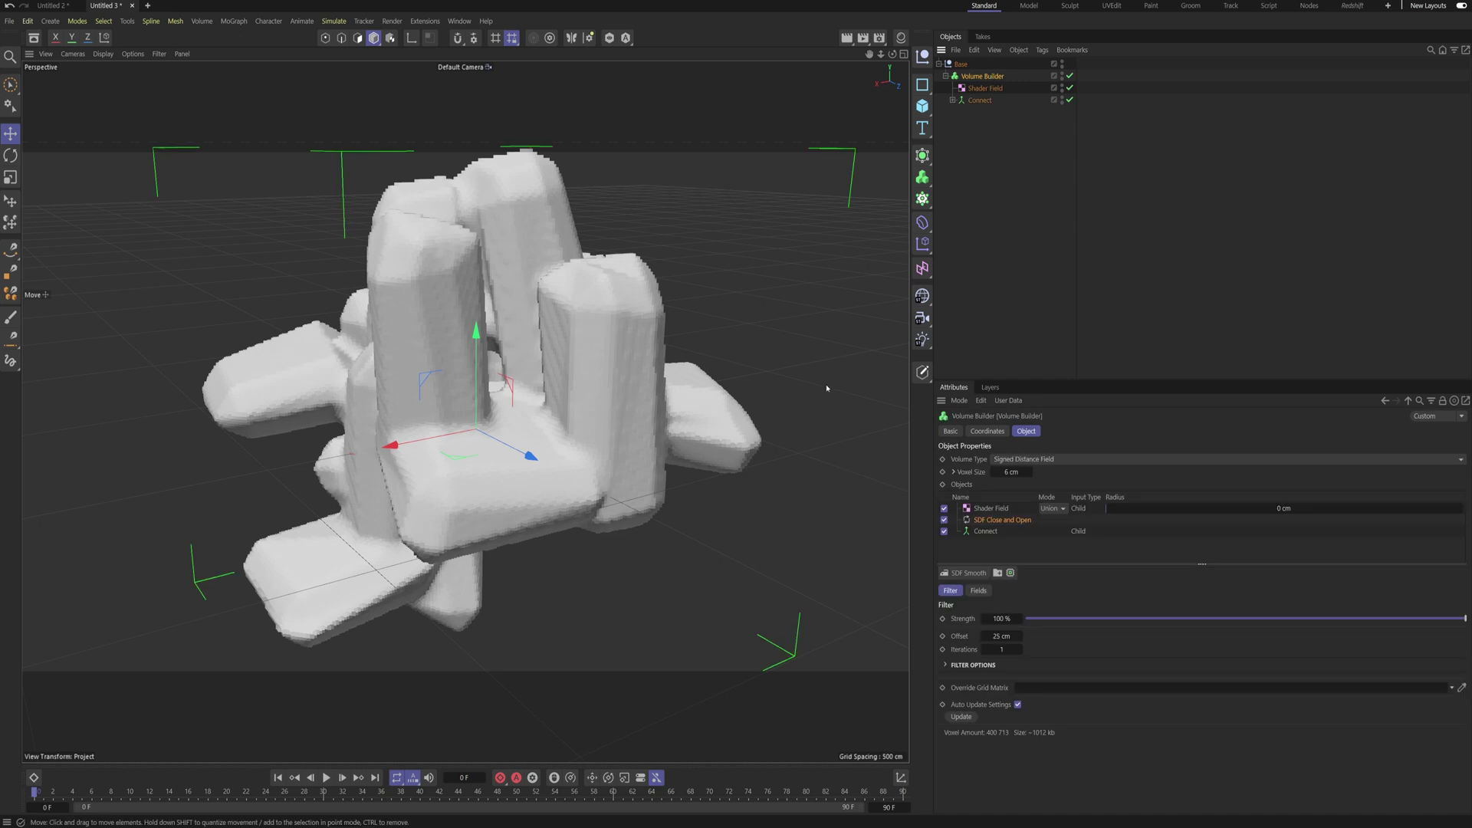
click(984, 509)
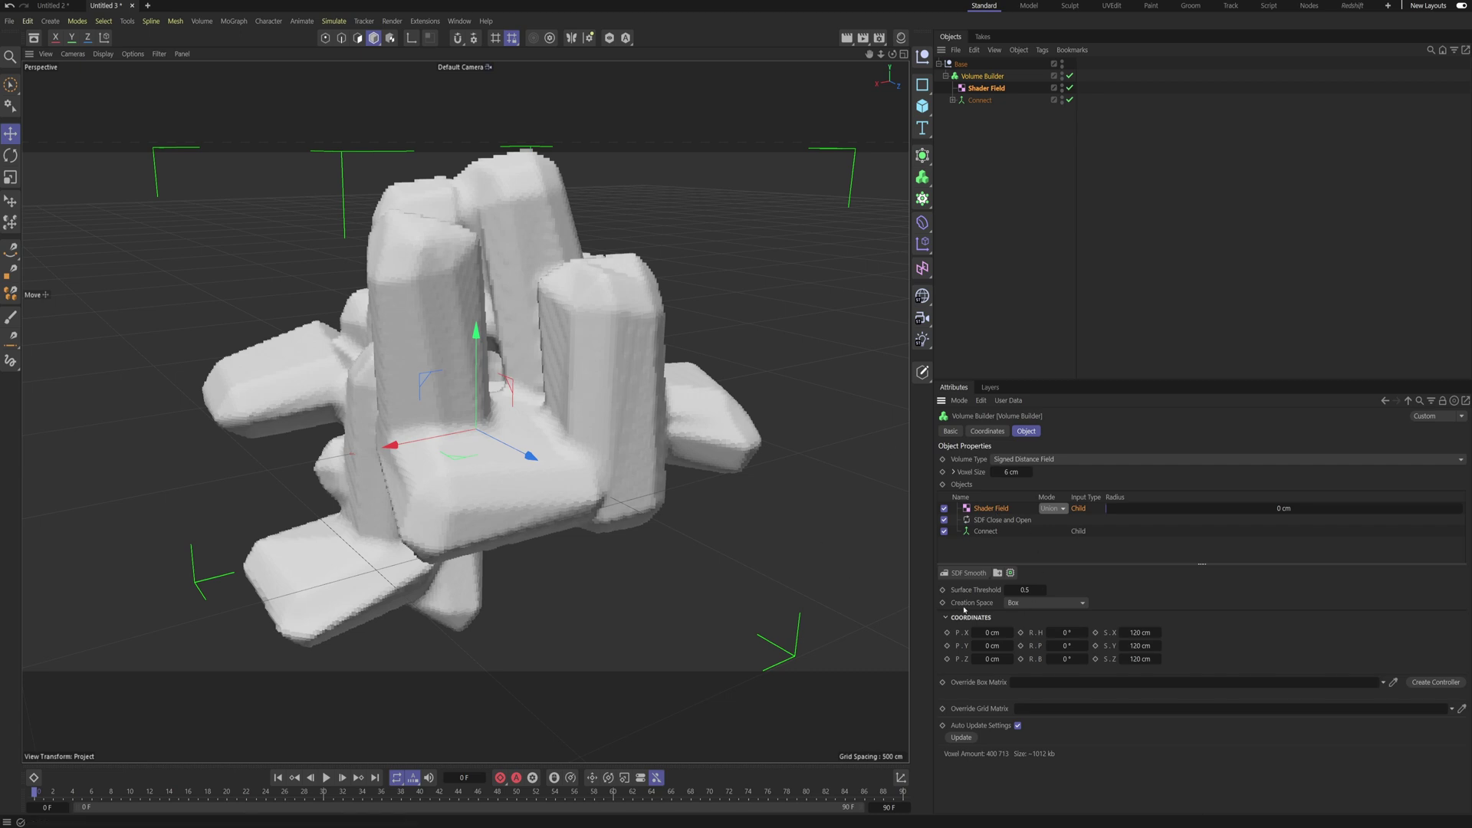
click(1033, 604)
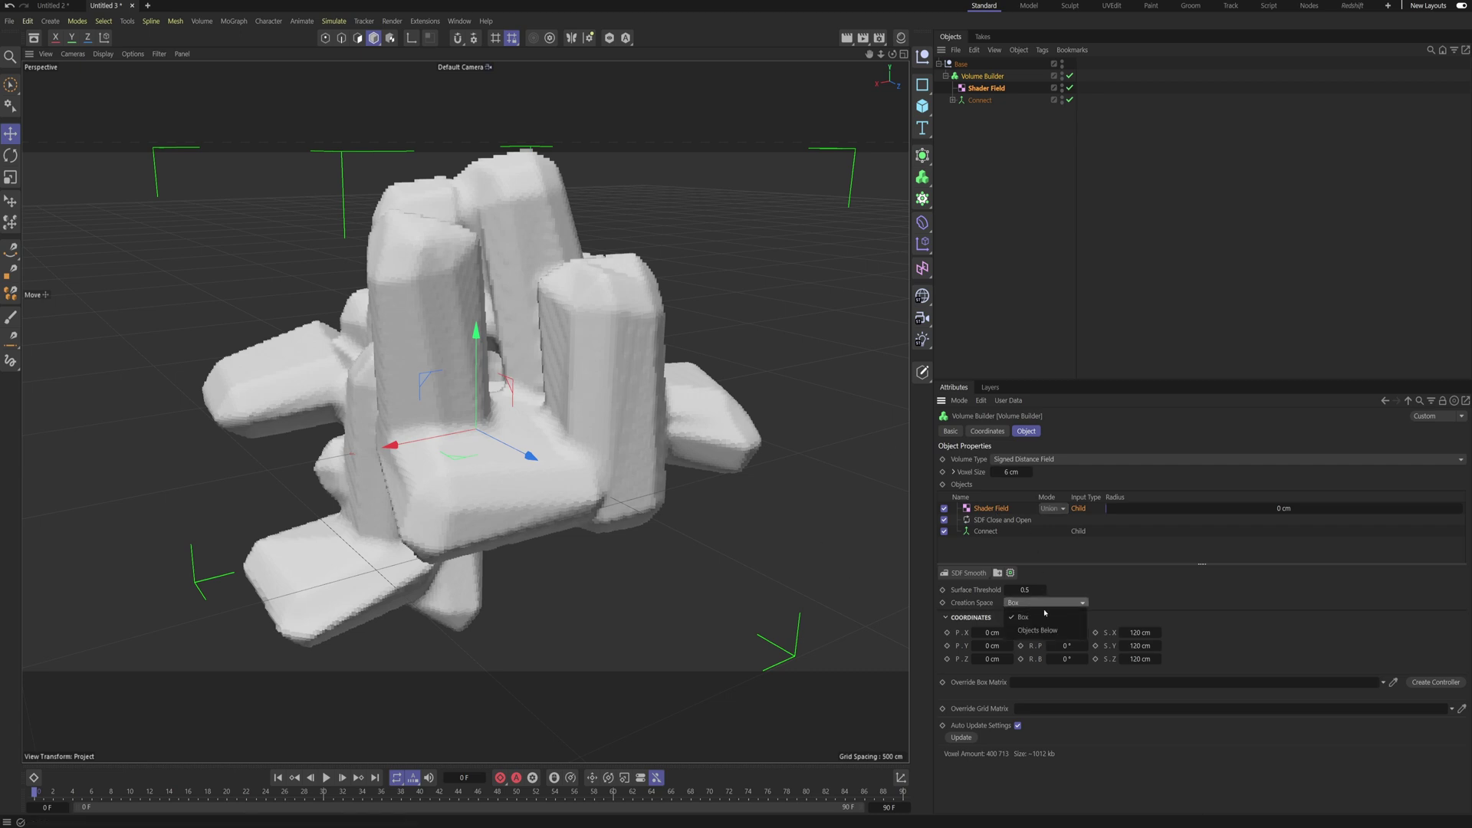
click(1039, 631)
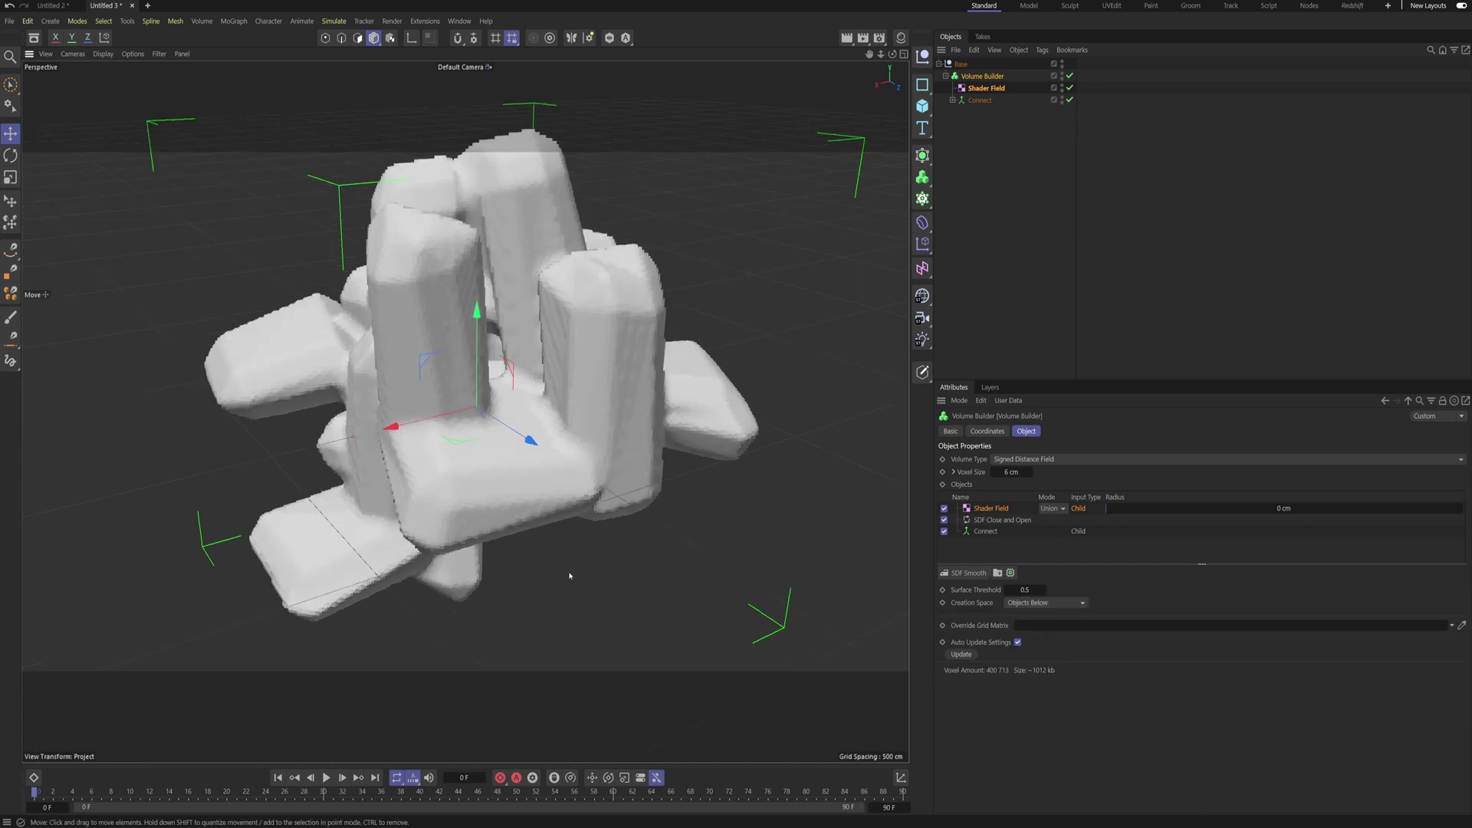
Step: Load a Noise shader into the Shader Field's custom shader and open the noise settings
double_click(988, 508)
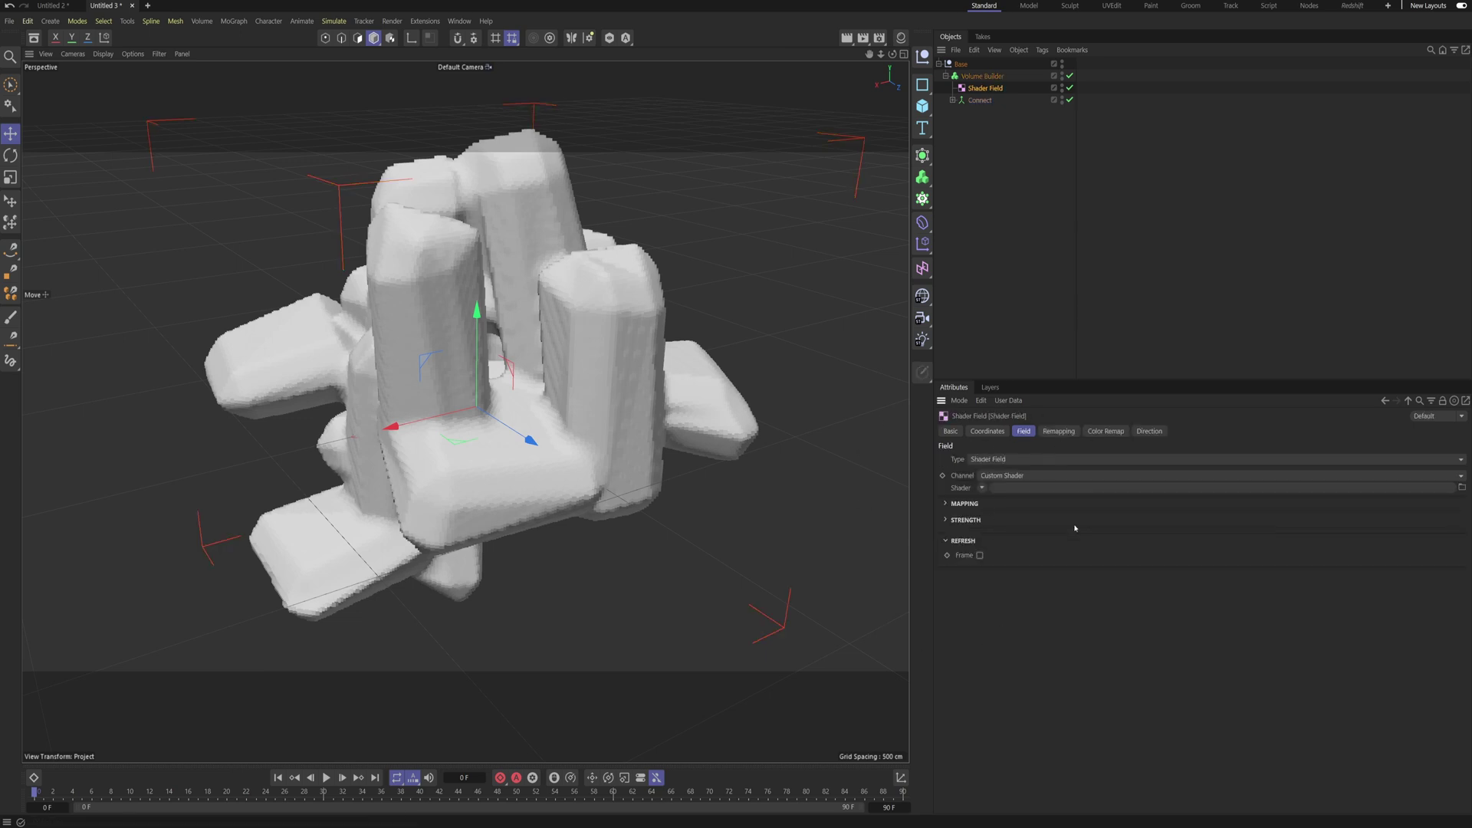
click(982, 488)
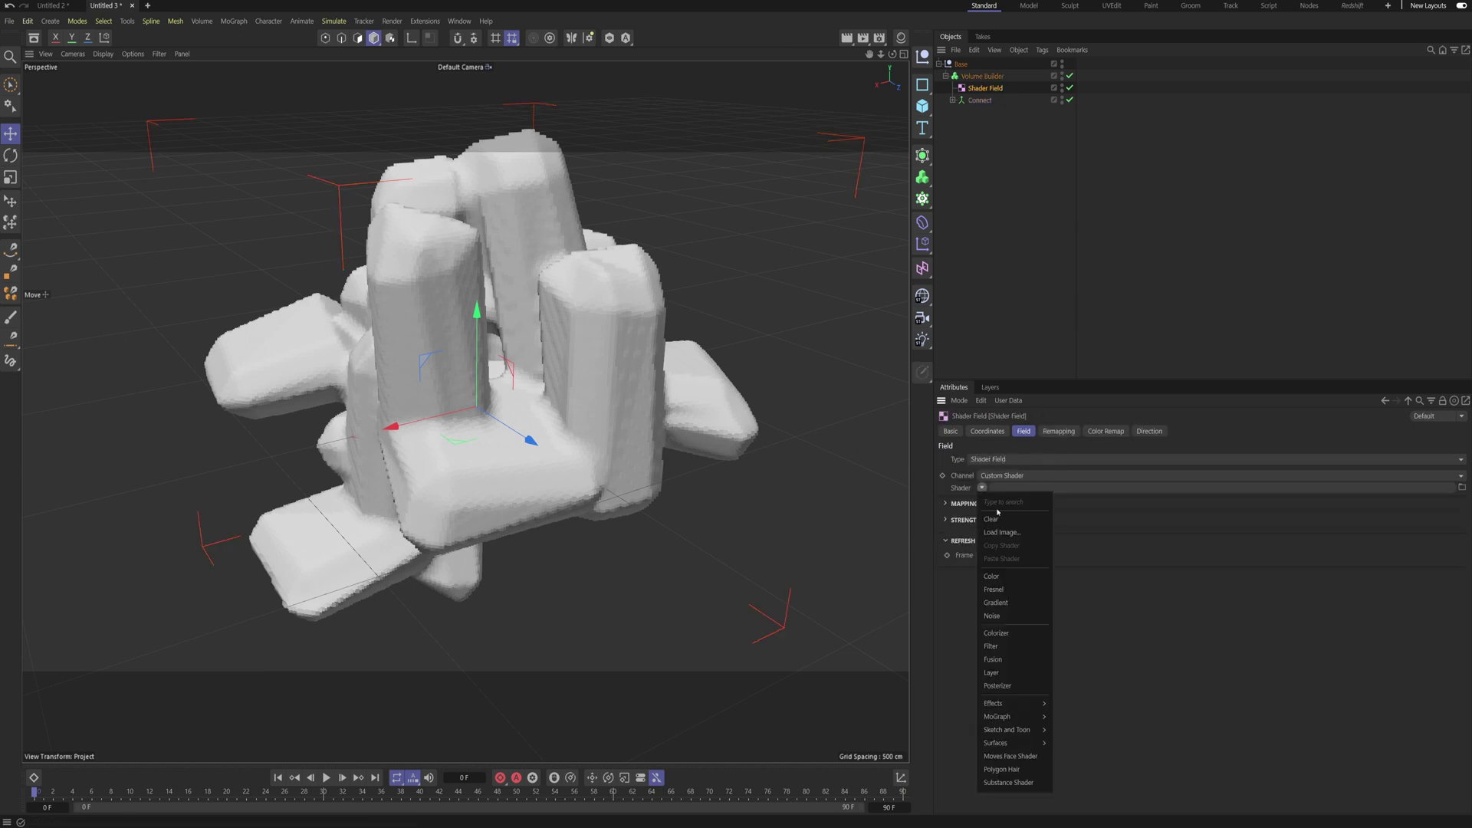
click(1009, 616)
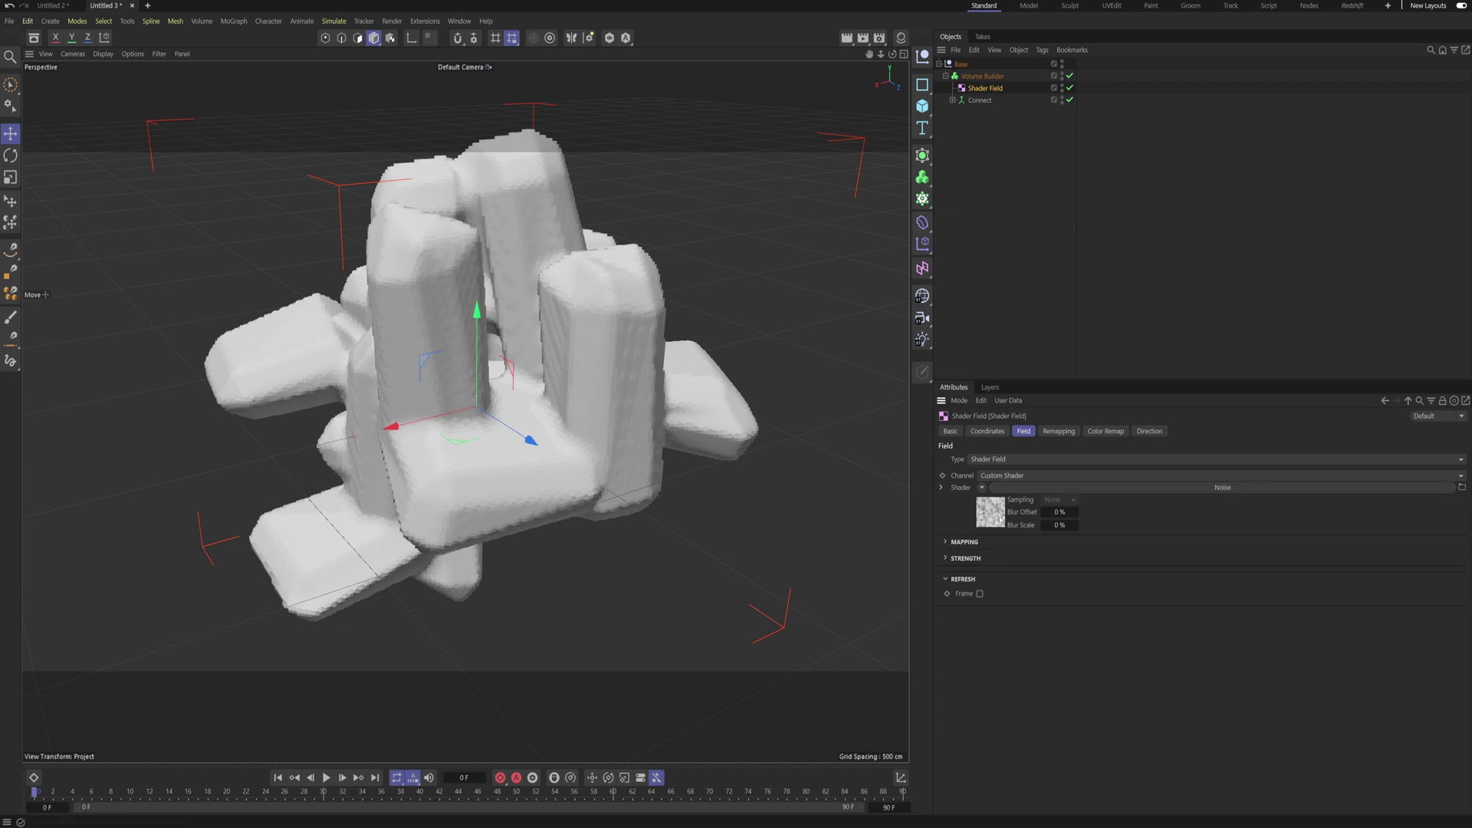
click(1028, 487)
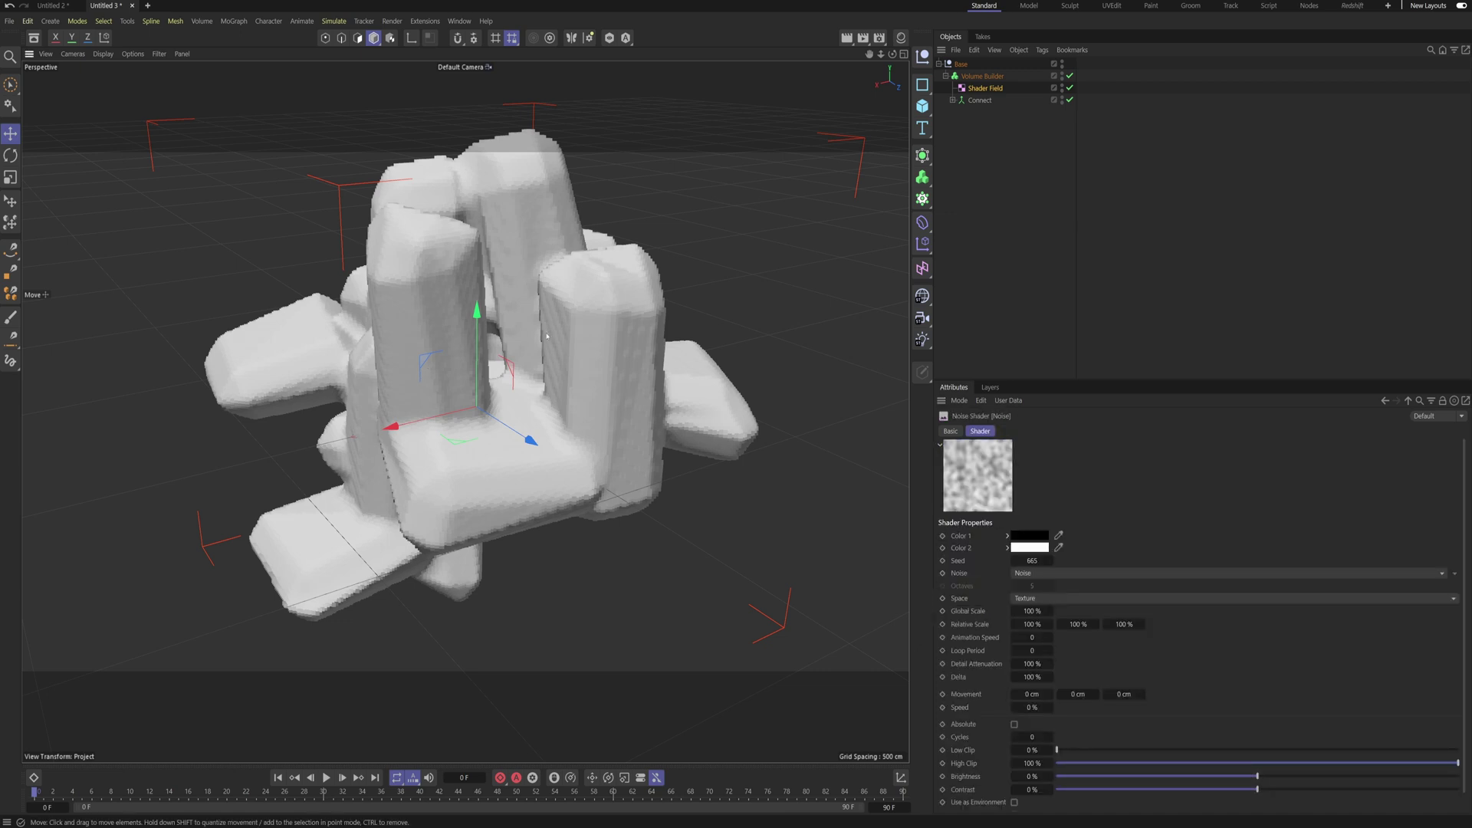
alt+drag(566, 322, 575, 288)
alt+drag(627, 384, 667, 331)
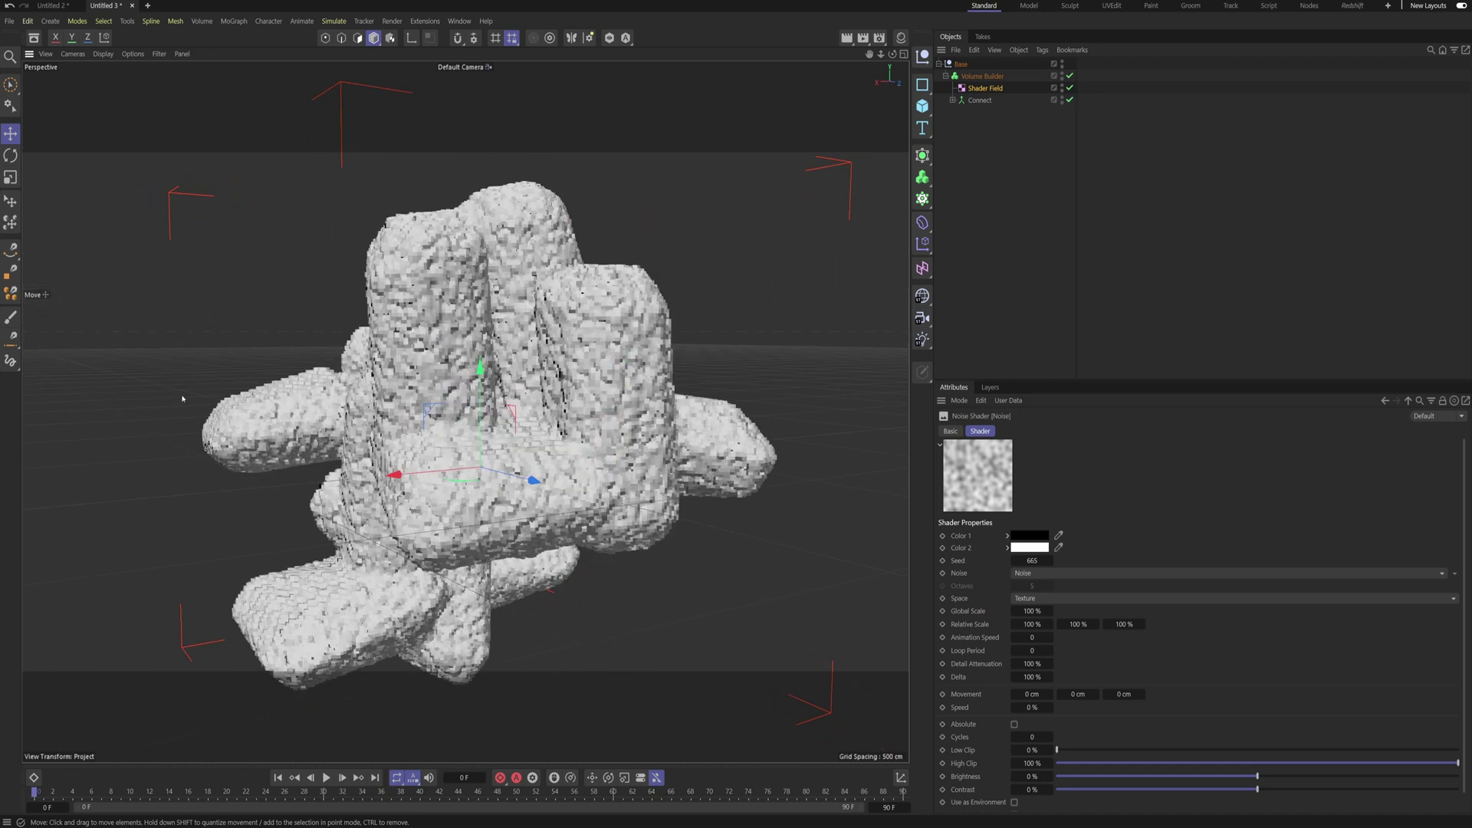
Step: Set the noise's Global Scale to 500% and examine the displaced surface up close
click(1030, 611)
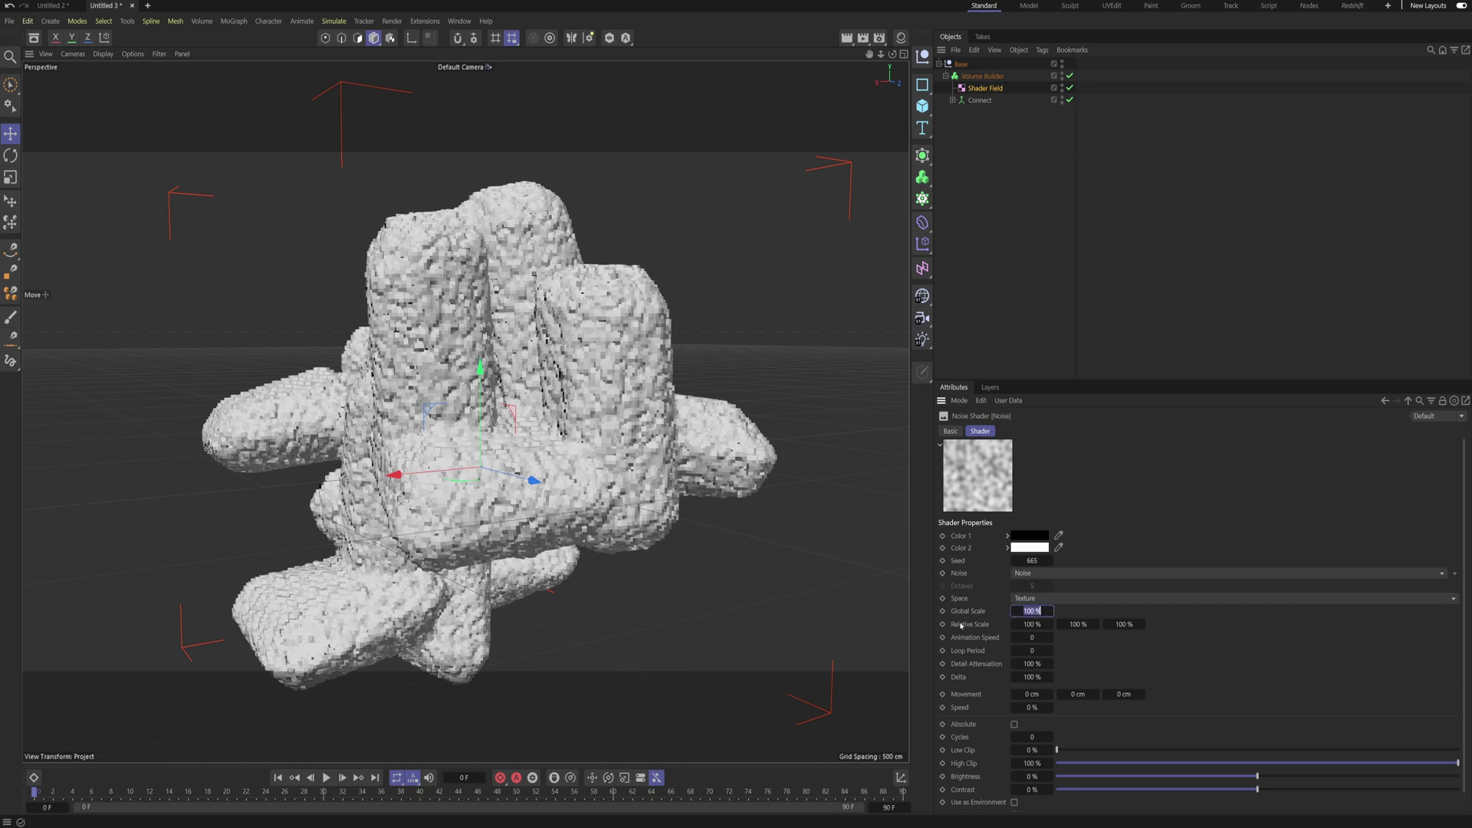
text(500)
key(Return)
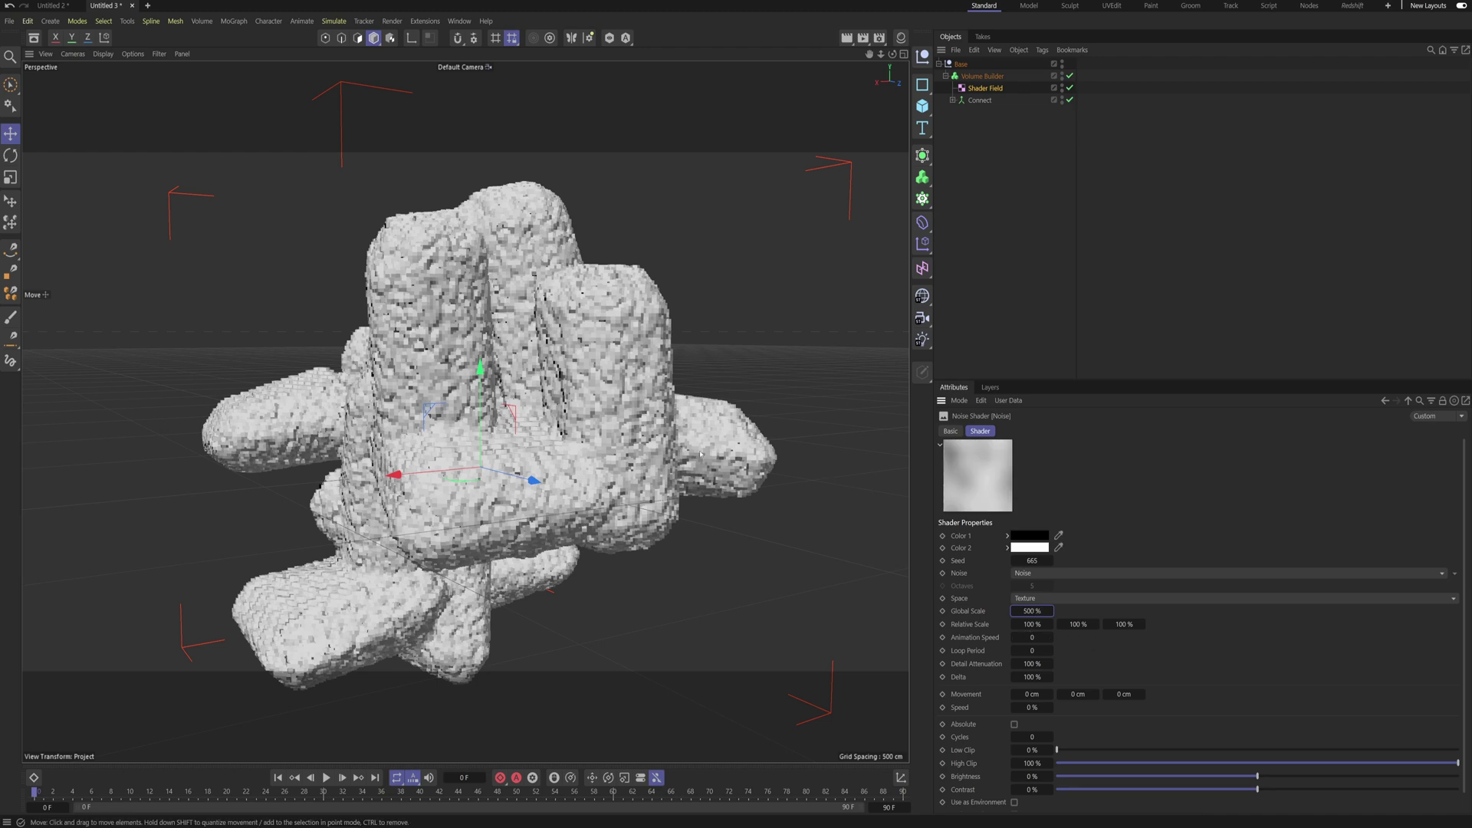
mouse_move(587, 456)
alt+mouse_down()
mouse_move(475, 453)
mouse_move(575, 452)
alt+mouse_up()
alt+right_drag(509, 349, 575, 354)
scroll(574, 355, down, 6)
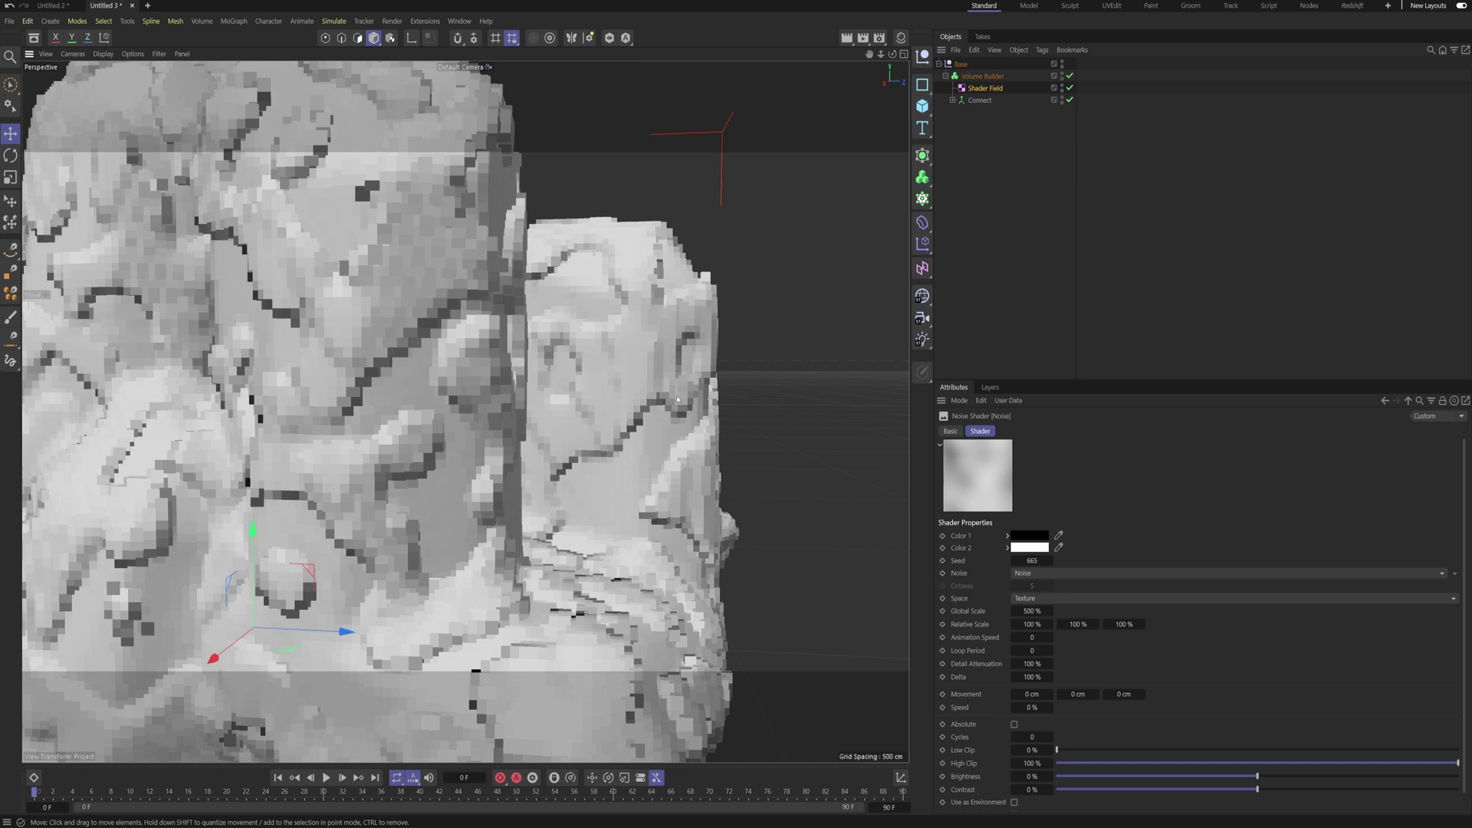
Step: Stretch the noise vertically by setting its second Relative Scale value to 500%
click(1078, 624)
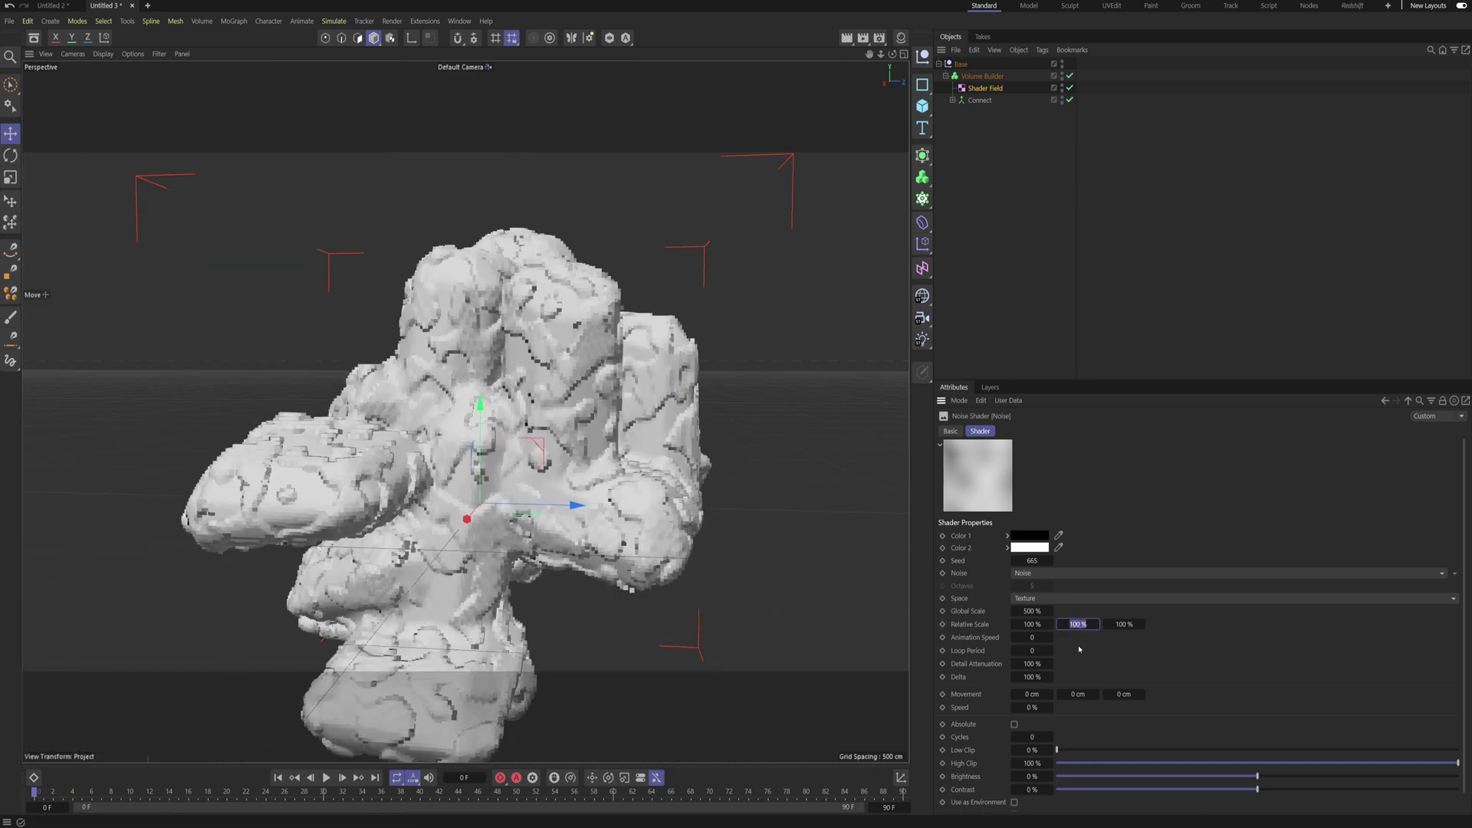
text(500)
key(Return)
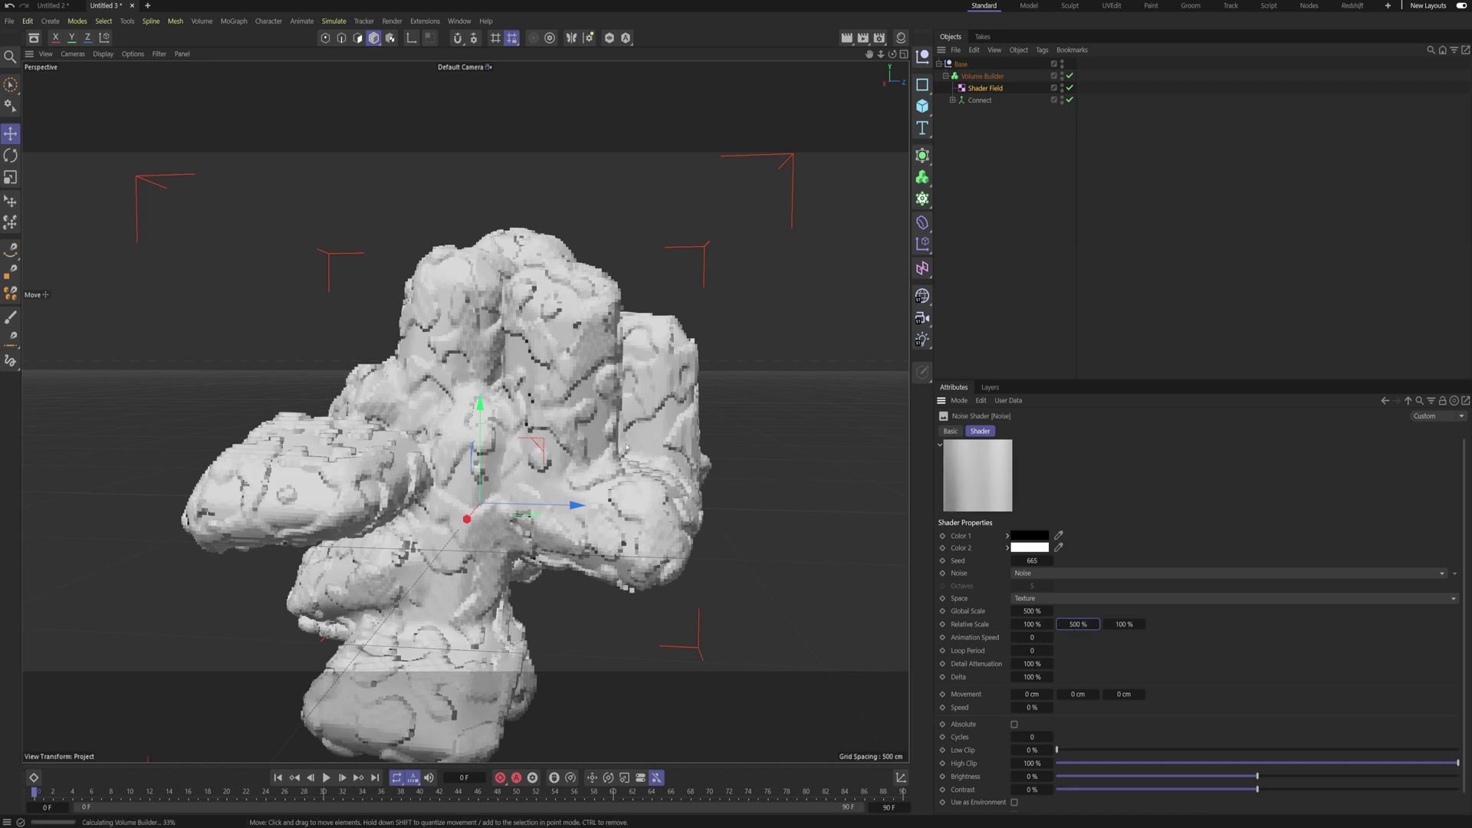
alt+drag(602, 477, 552, 534)
alt+drag(551, 427, 651, 453)
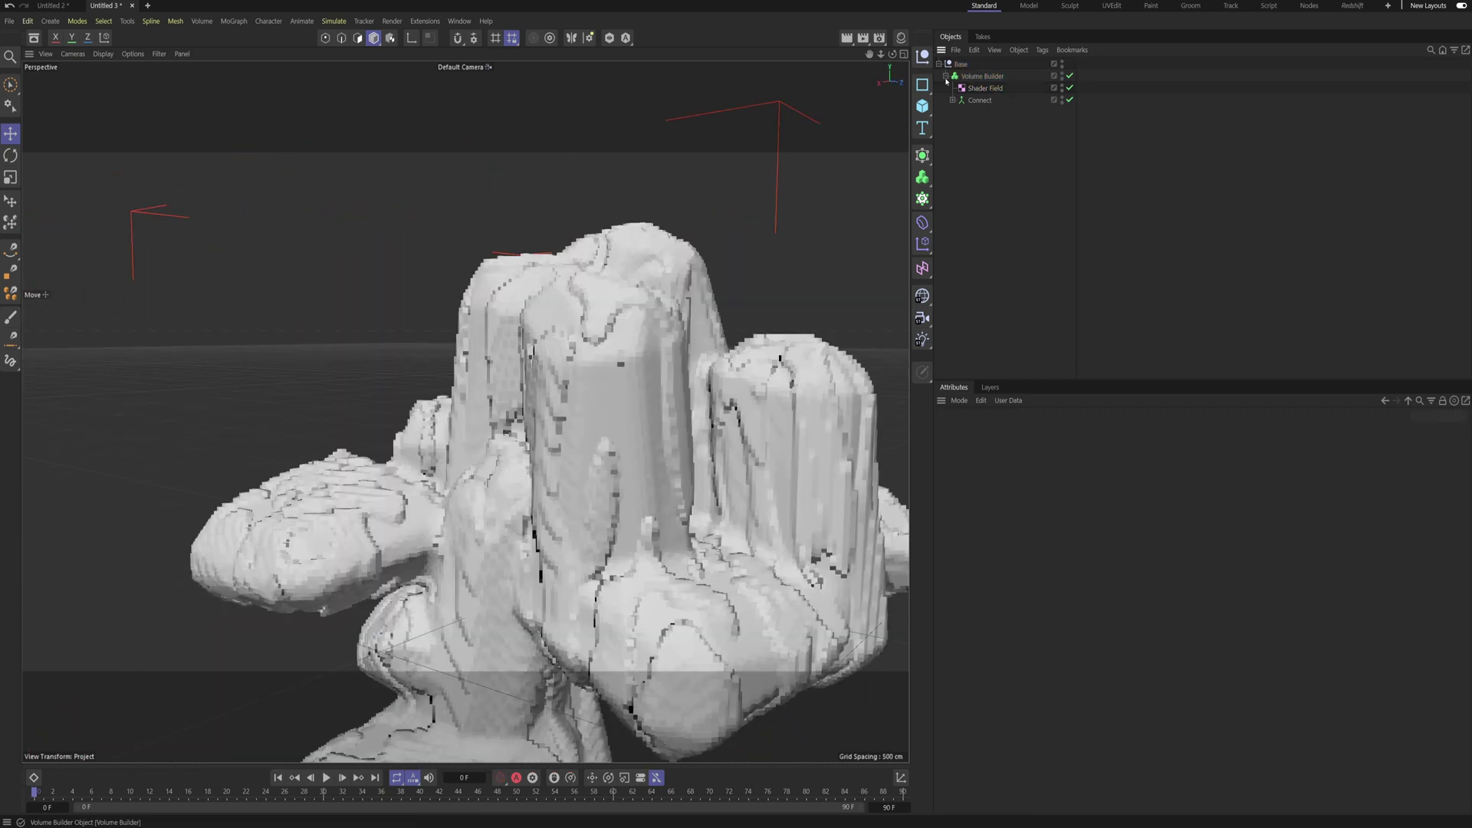
Step: Collapse the Volume Builder's hierarchy and add a Volume Mesher as its parent
click(946, 76)
click(989, 76)
click(922, 177)
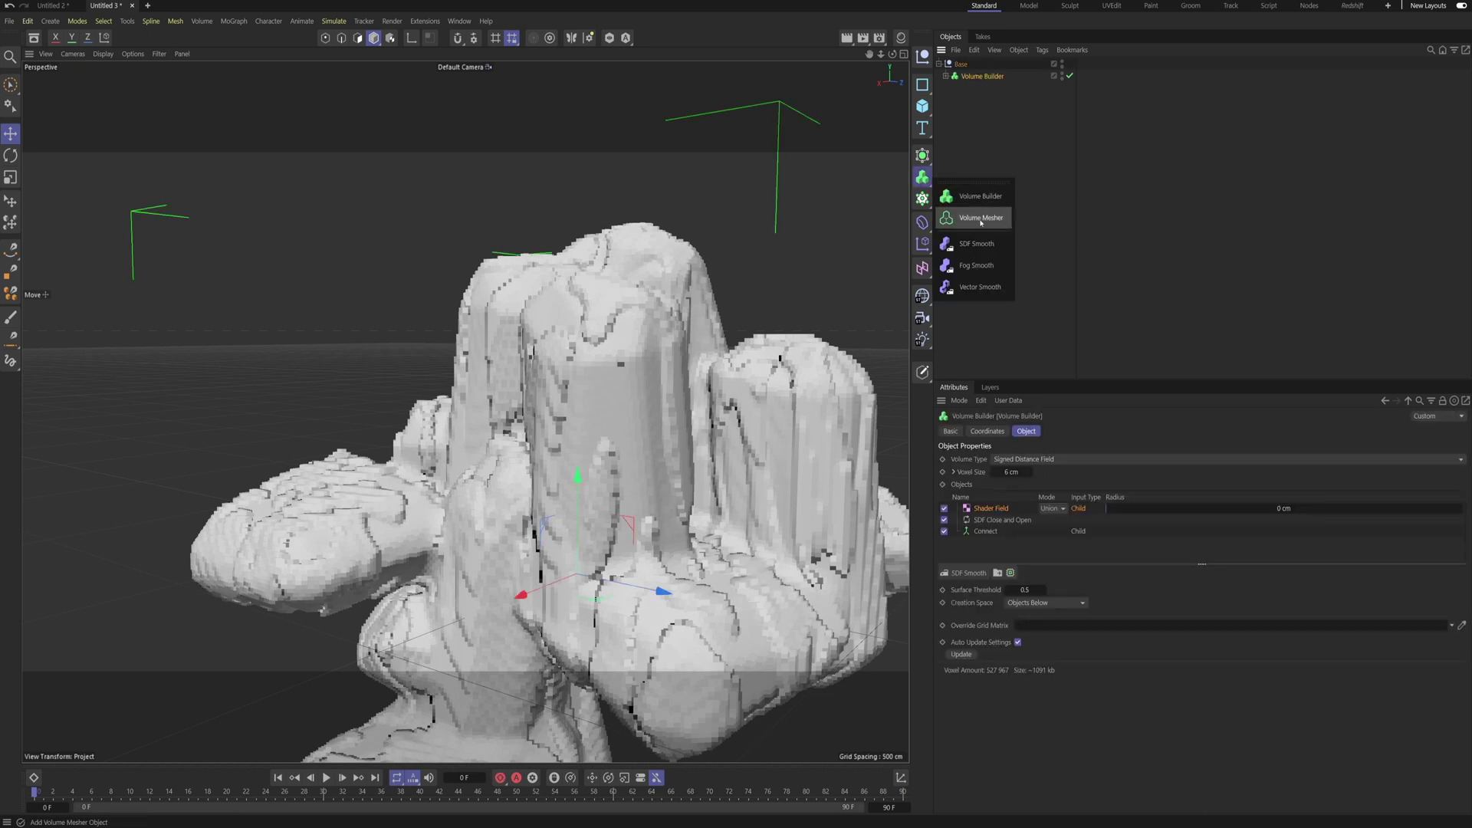
alt+click(980, 218)
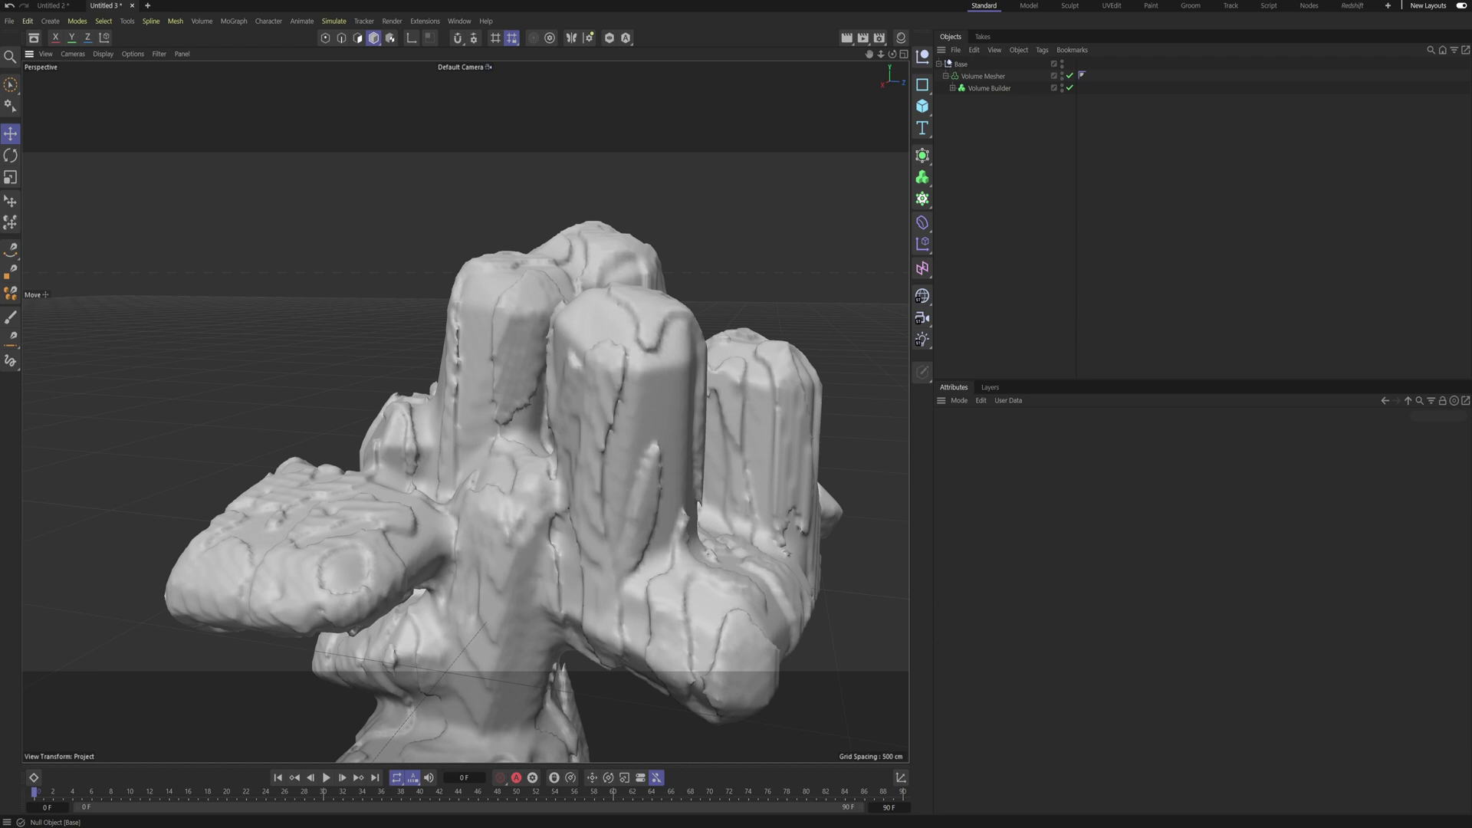
Step: Try the Volume Mesher's Adaptive setting at 100% and return it to 0%
click(984, 77)
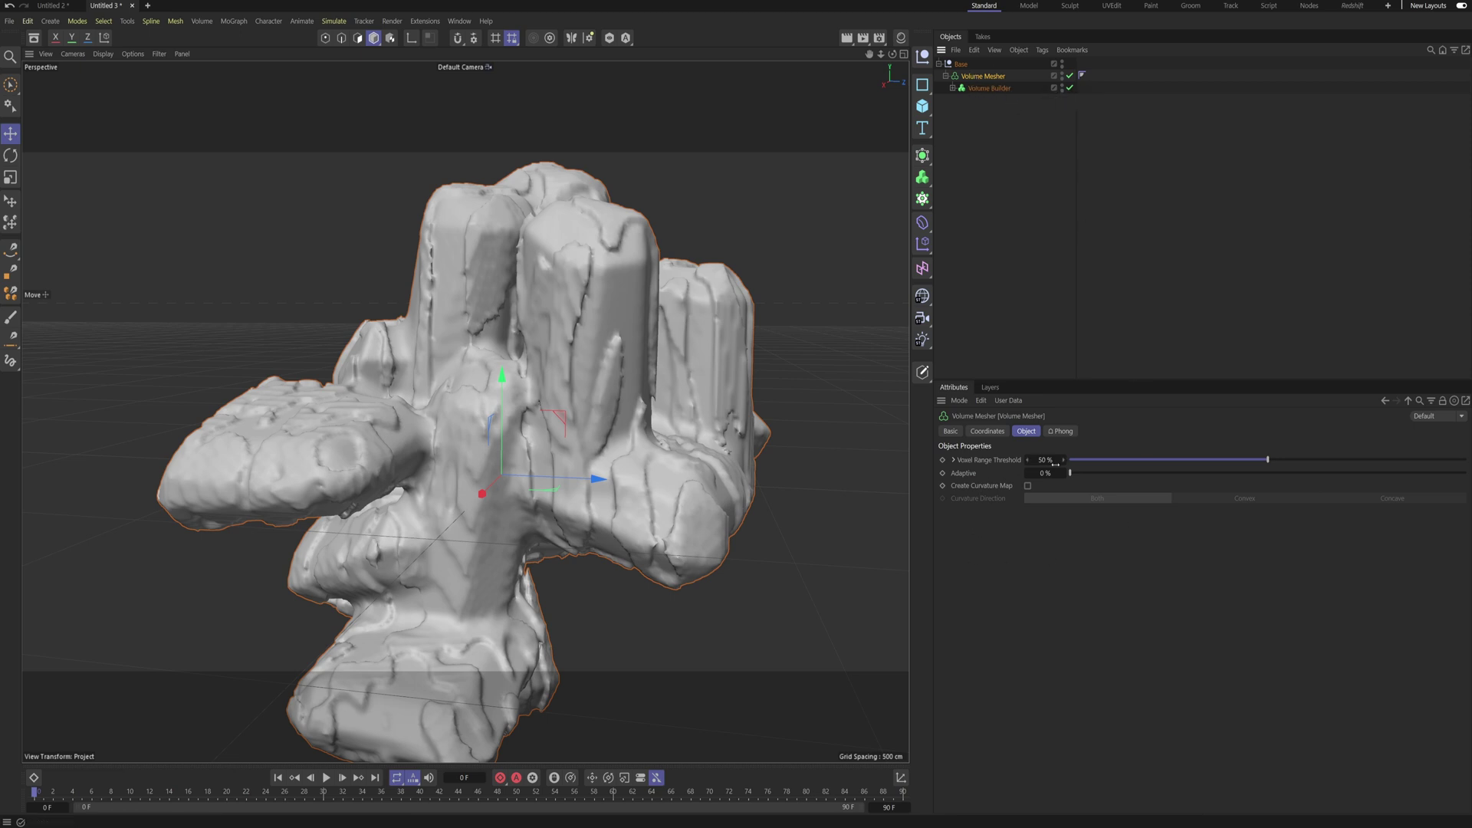
drag(1071, 472, 1460, 472)
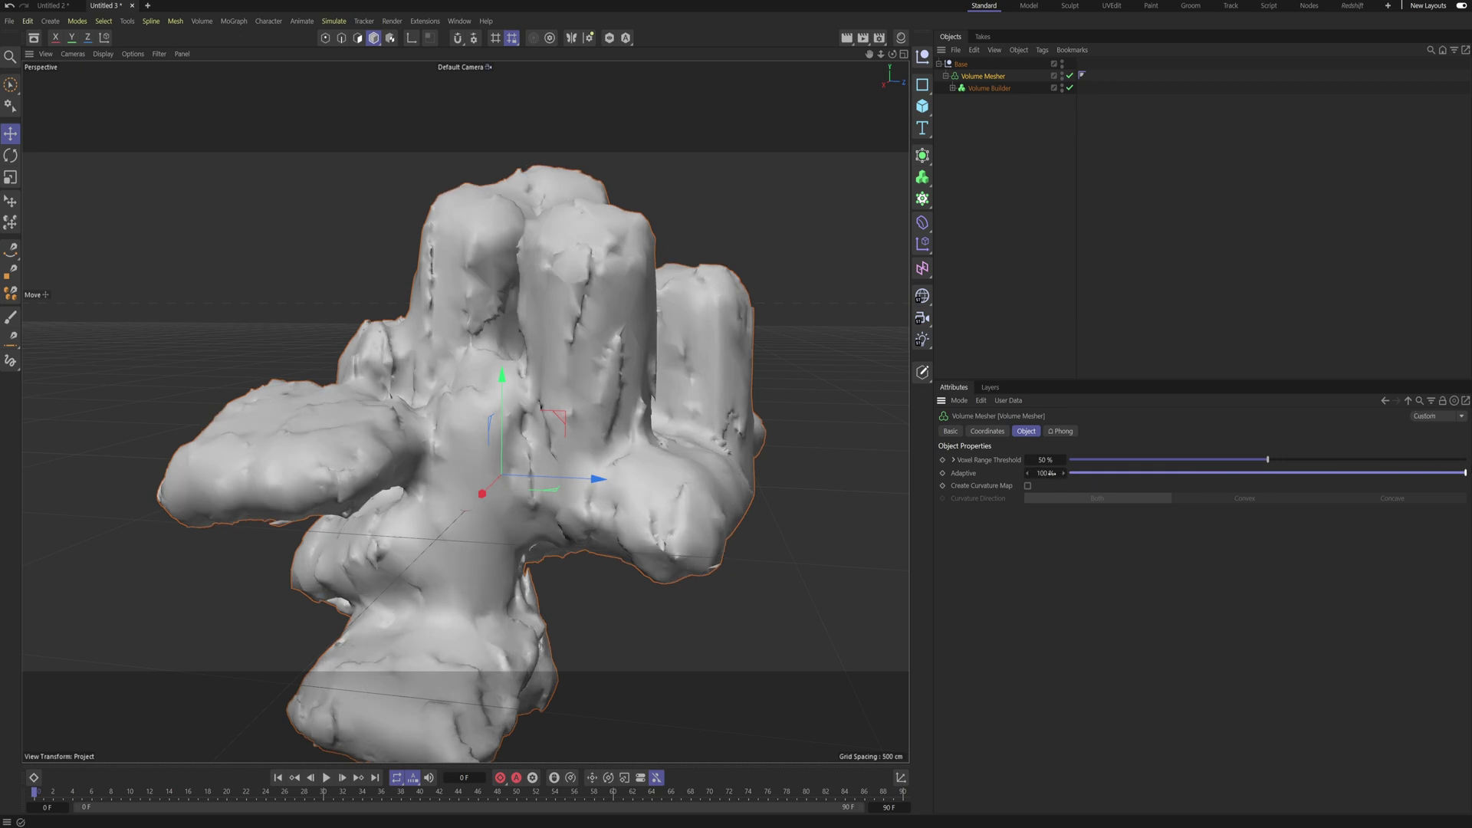
drag(1120, 474, 1070, 473)
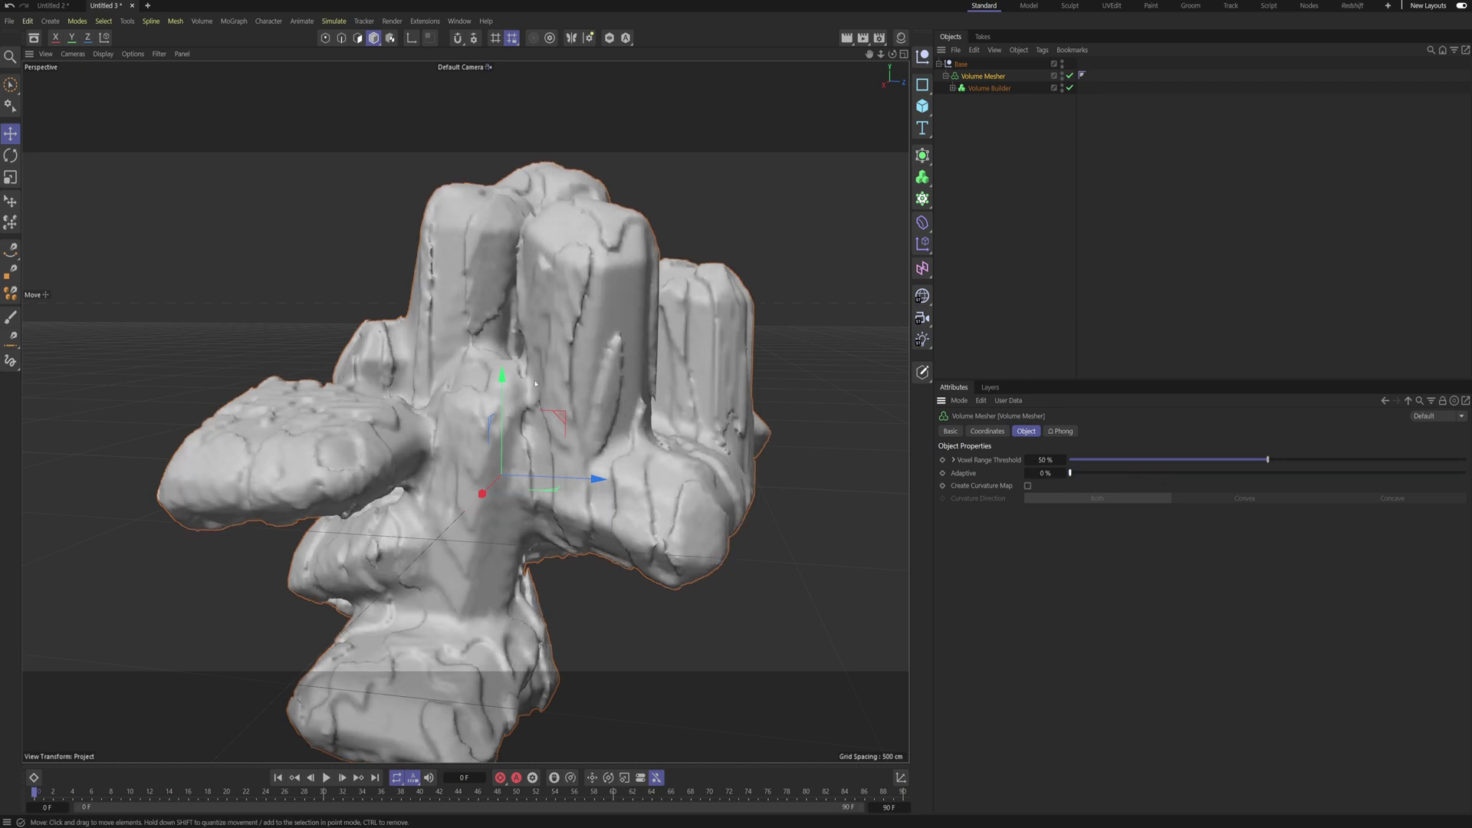
Step: Show Gouraud shading with lines in the viewport and set the Volume Mesher's Adaptive value to 100%
key(n)
key(b)
alt+drag(500, 325, 447, 309)
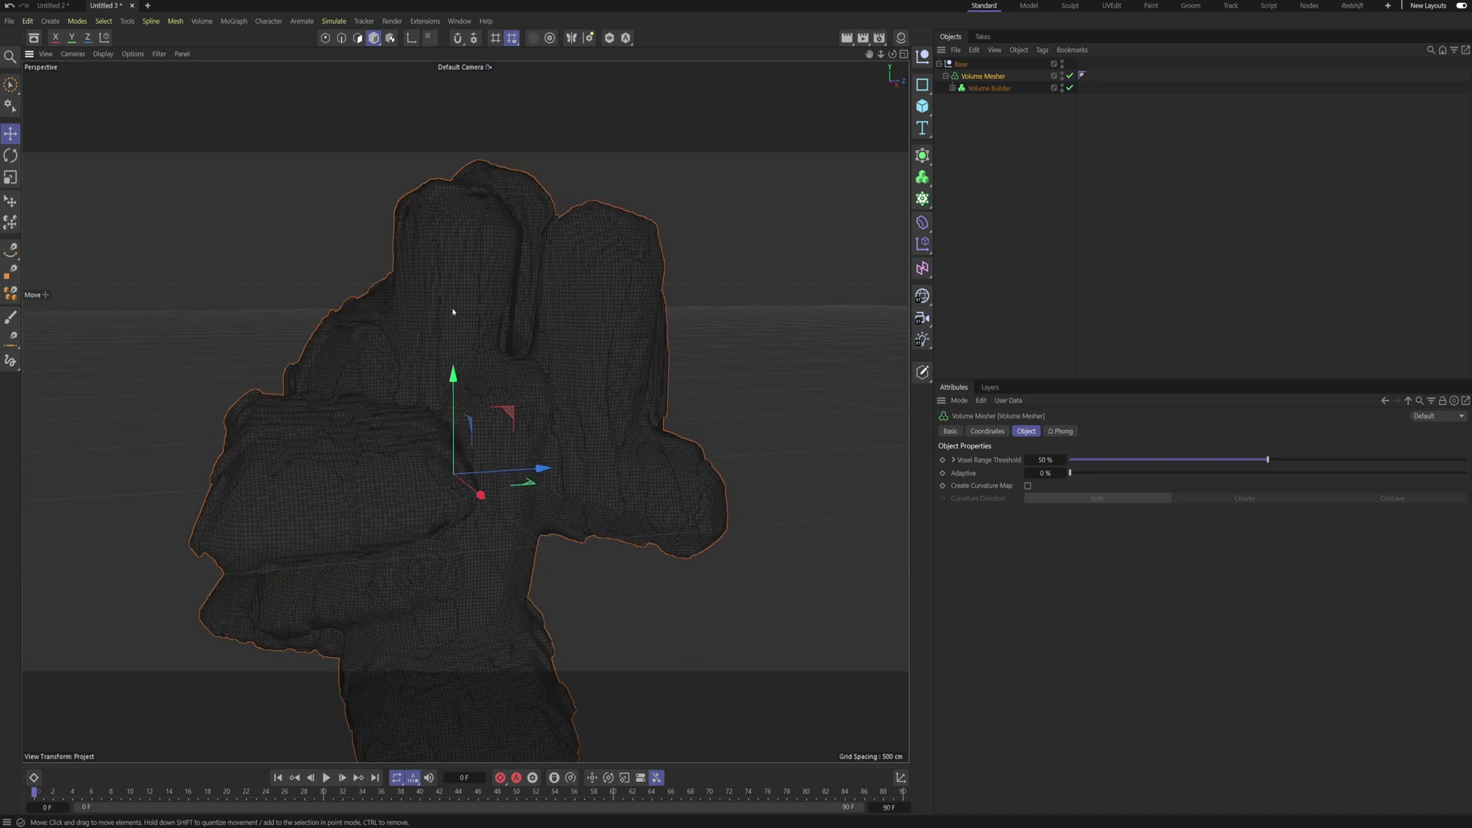
alt+right_drag(526, 329, 552, 348)
alt+right_drag(605, 411, 645, 393)
scroll(644, 392, down, 4)
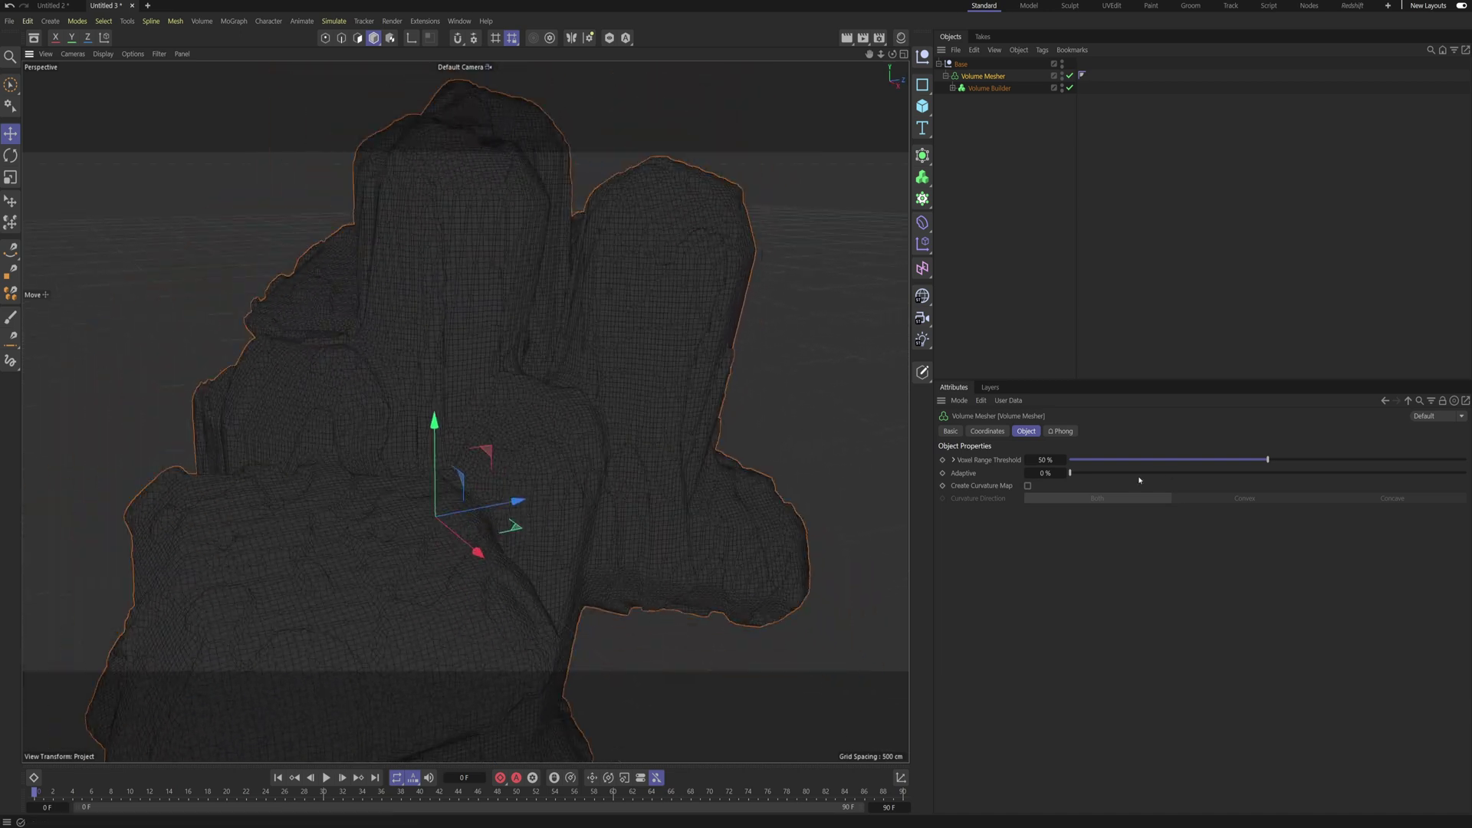
drag(1070, 473, 1466, 474)
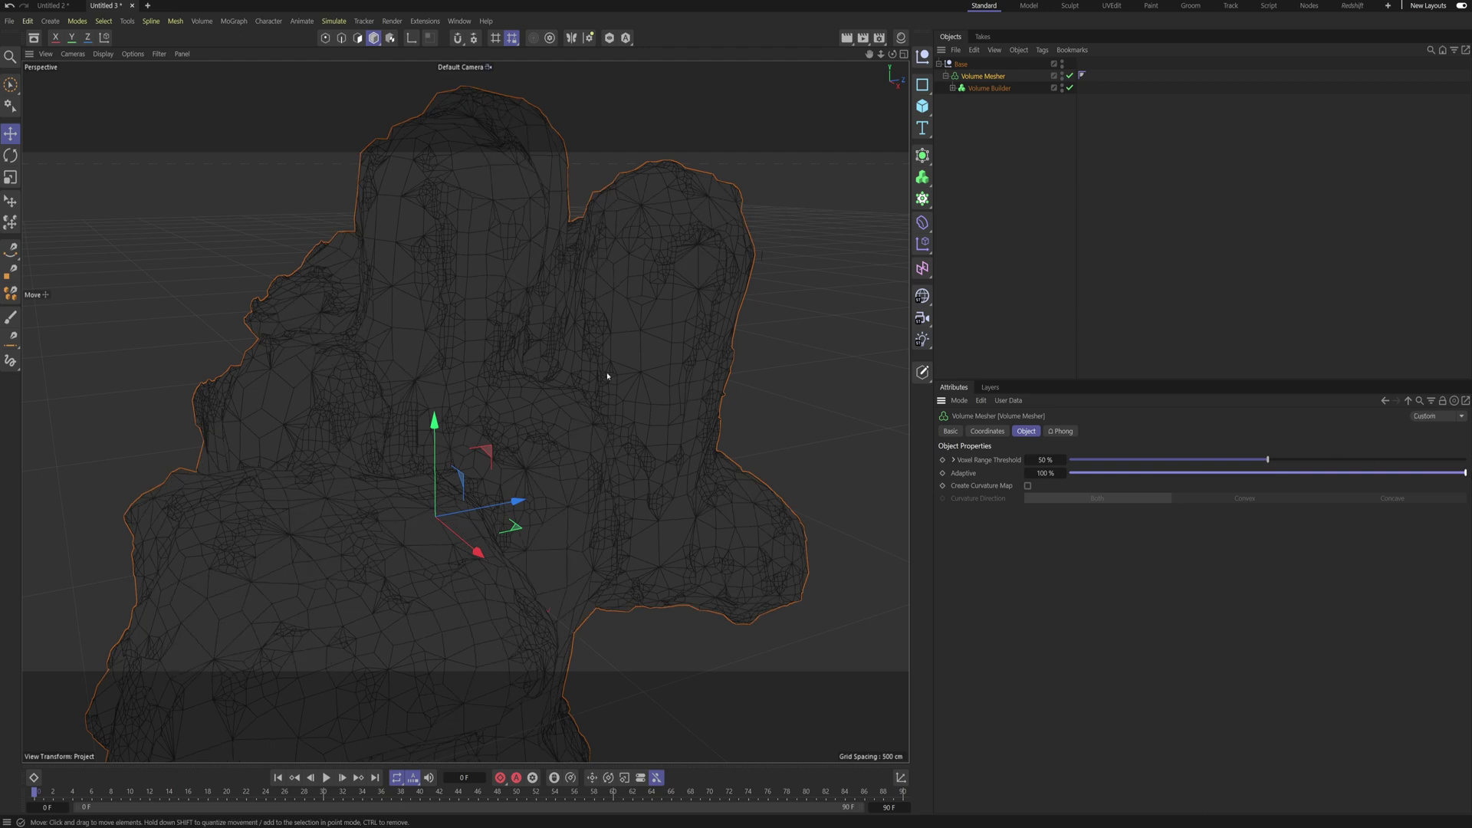
Step: Inspect the wireframe of the reduced mesh and switch the viewport back to Gouraud shading without lines
scroll(645, 228, up, 5)
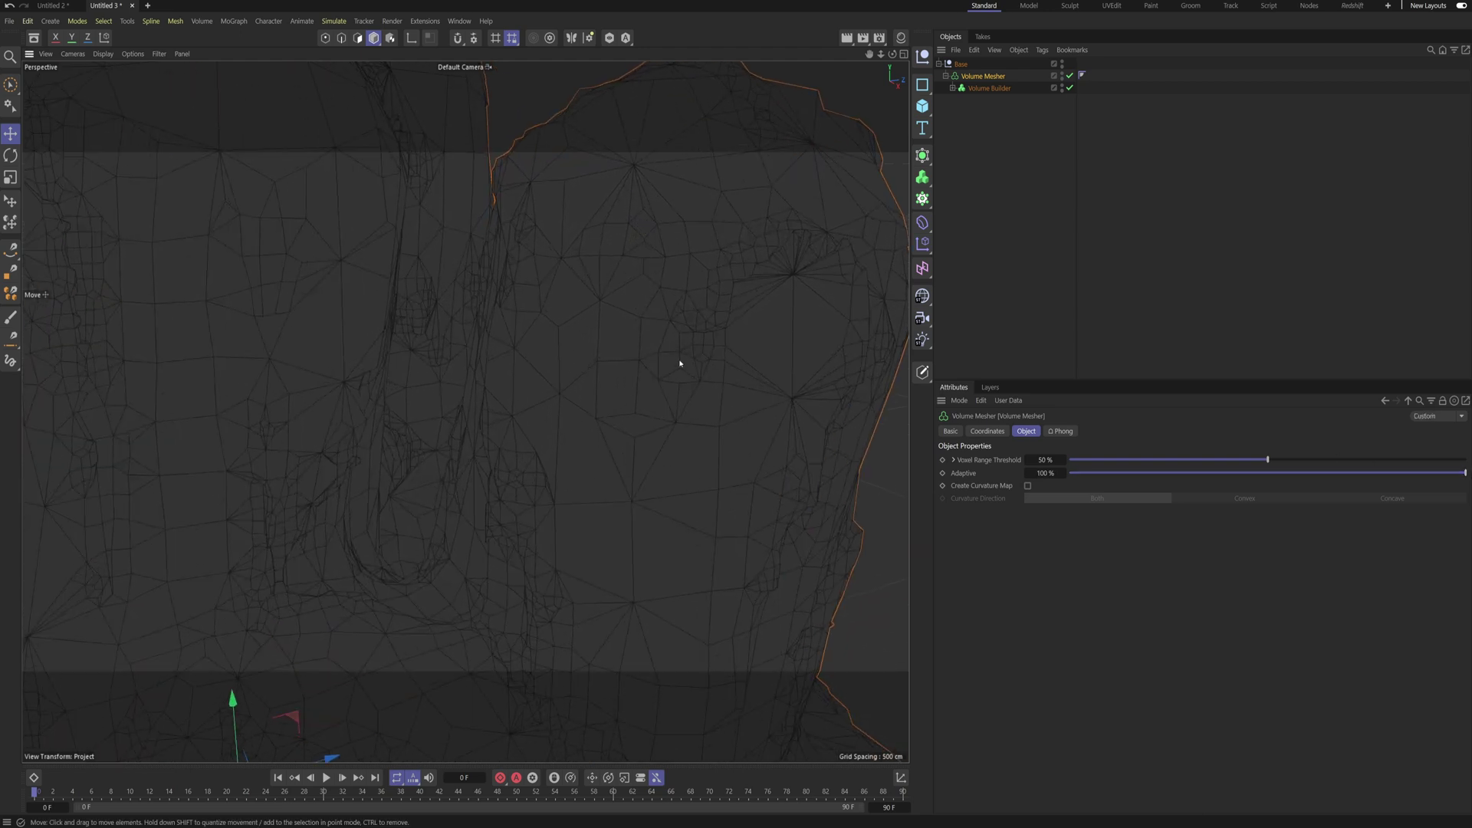
alt+drag(679, 363, 746, 309)
alt+right_drag(745, 309, 302, 301)
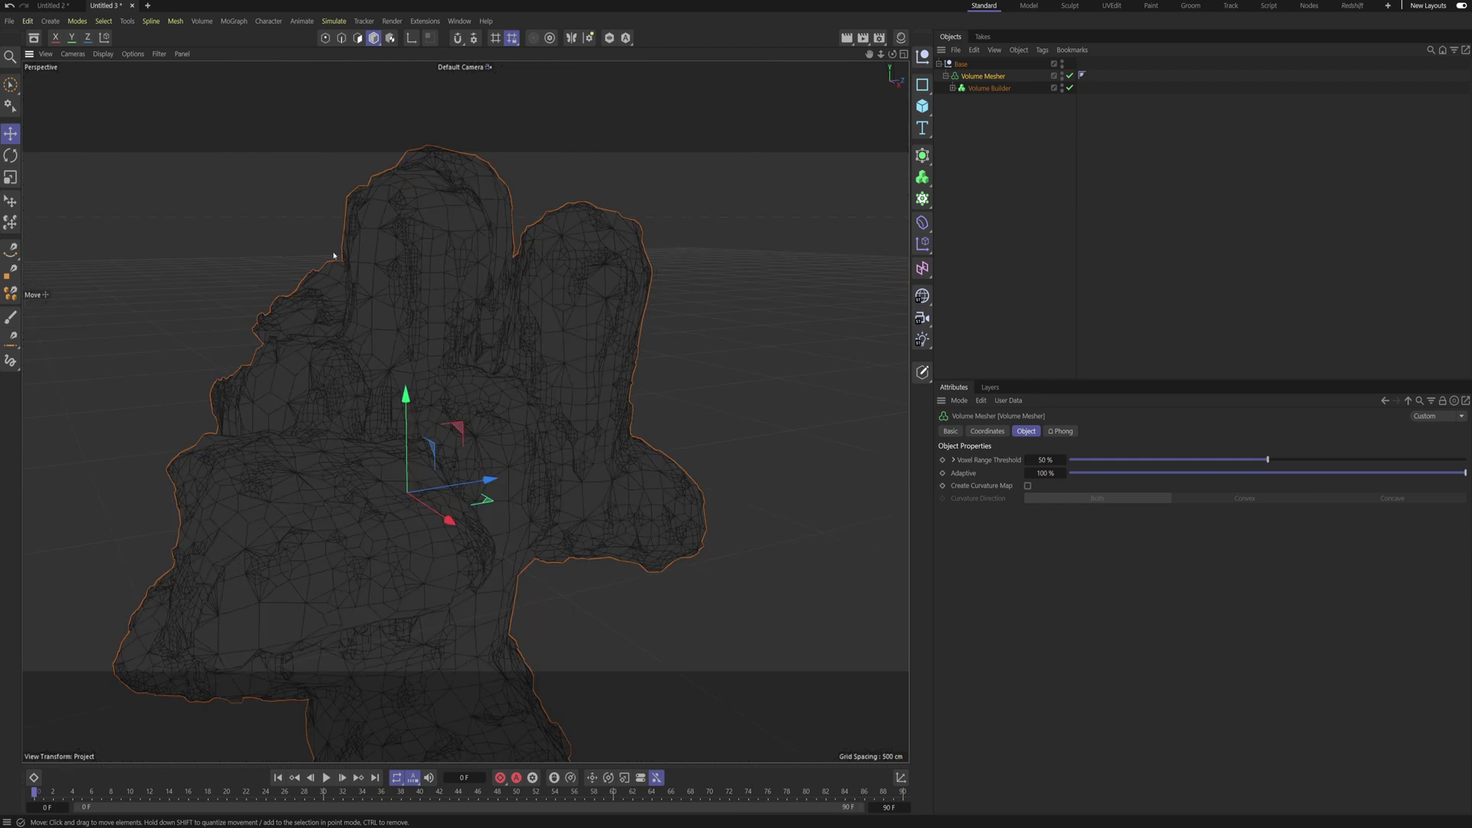
mouse_move(482, 270)
alt+mouse_down()
mouse_move(677, 319)
mouse_move(657, 355)
mouse_move(644, 351)
alt+mouse_up()
key(n)
key(a)
Step: Add a Bevel deformer and place it inside the Base null, above the Volume Mesher
click(995, 141)
click(923, 224)
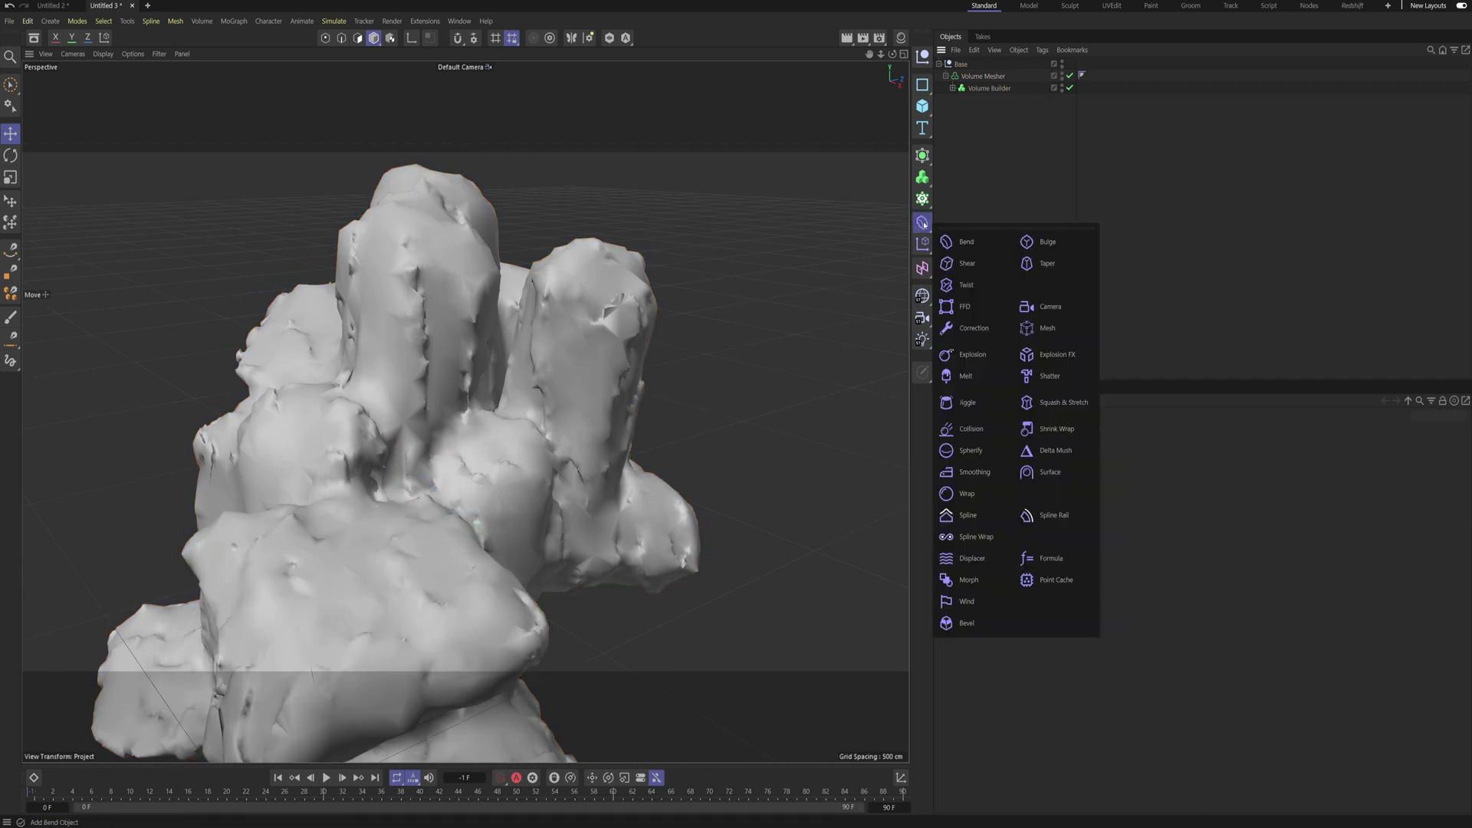
click(966, 623)
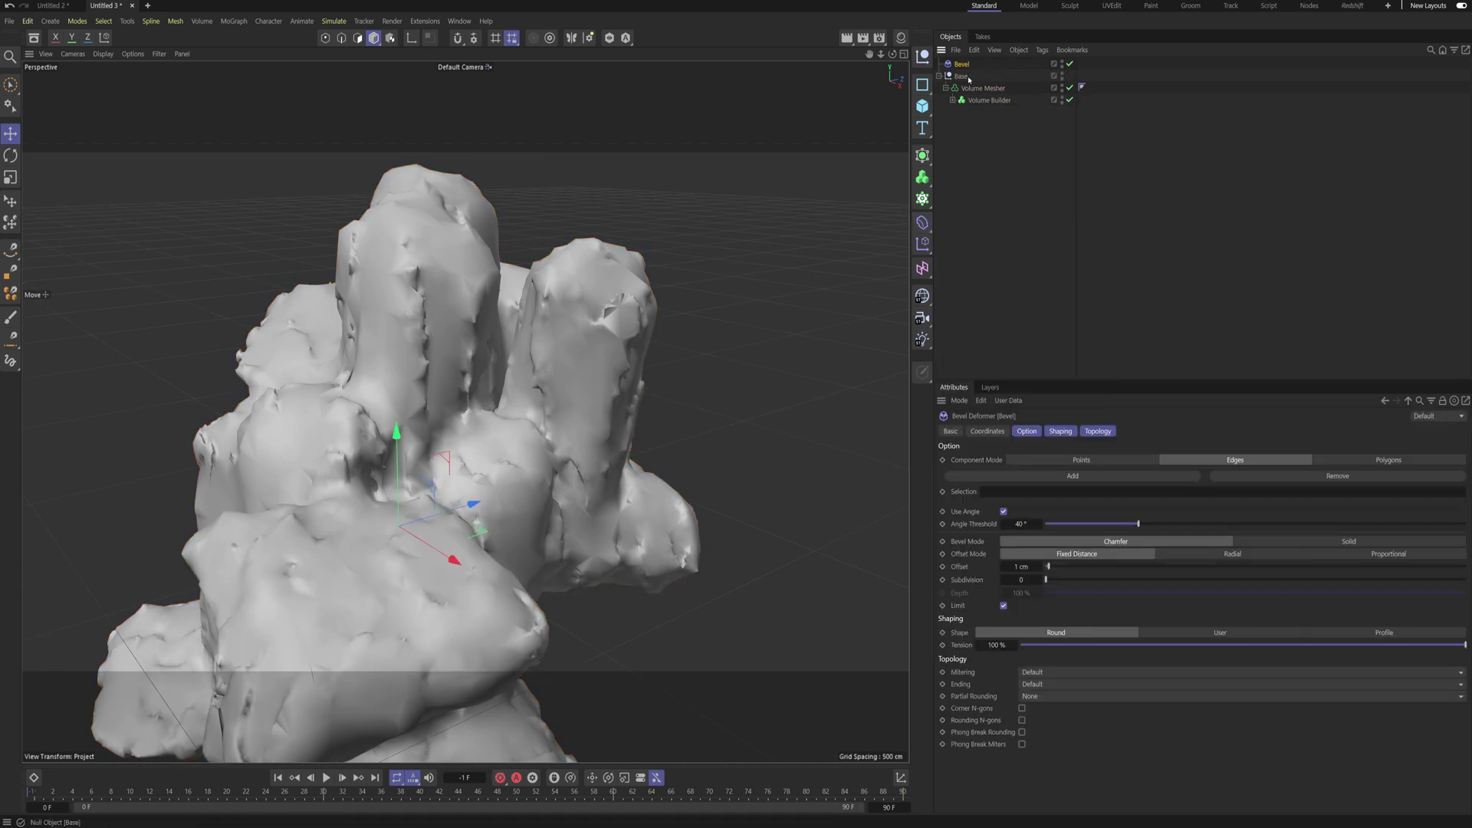
drag(962, 64, 963, 76)
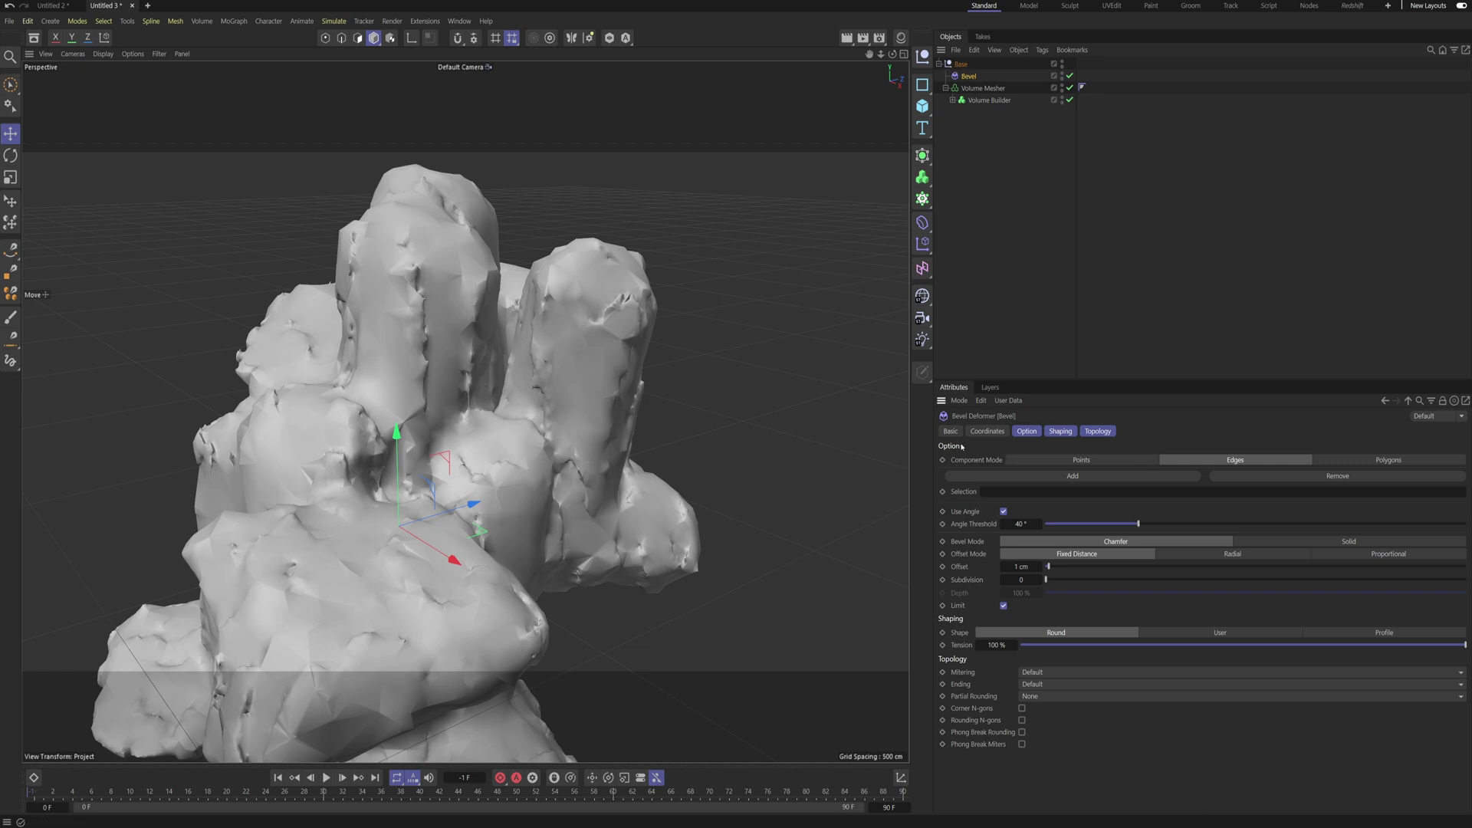
Step: Set the Bevel deformer's component mode to Polygons and its offset mode to Proportional
click(1348, 461)
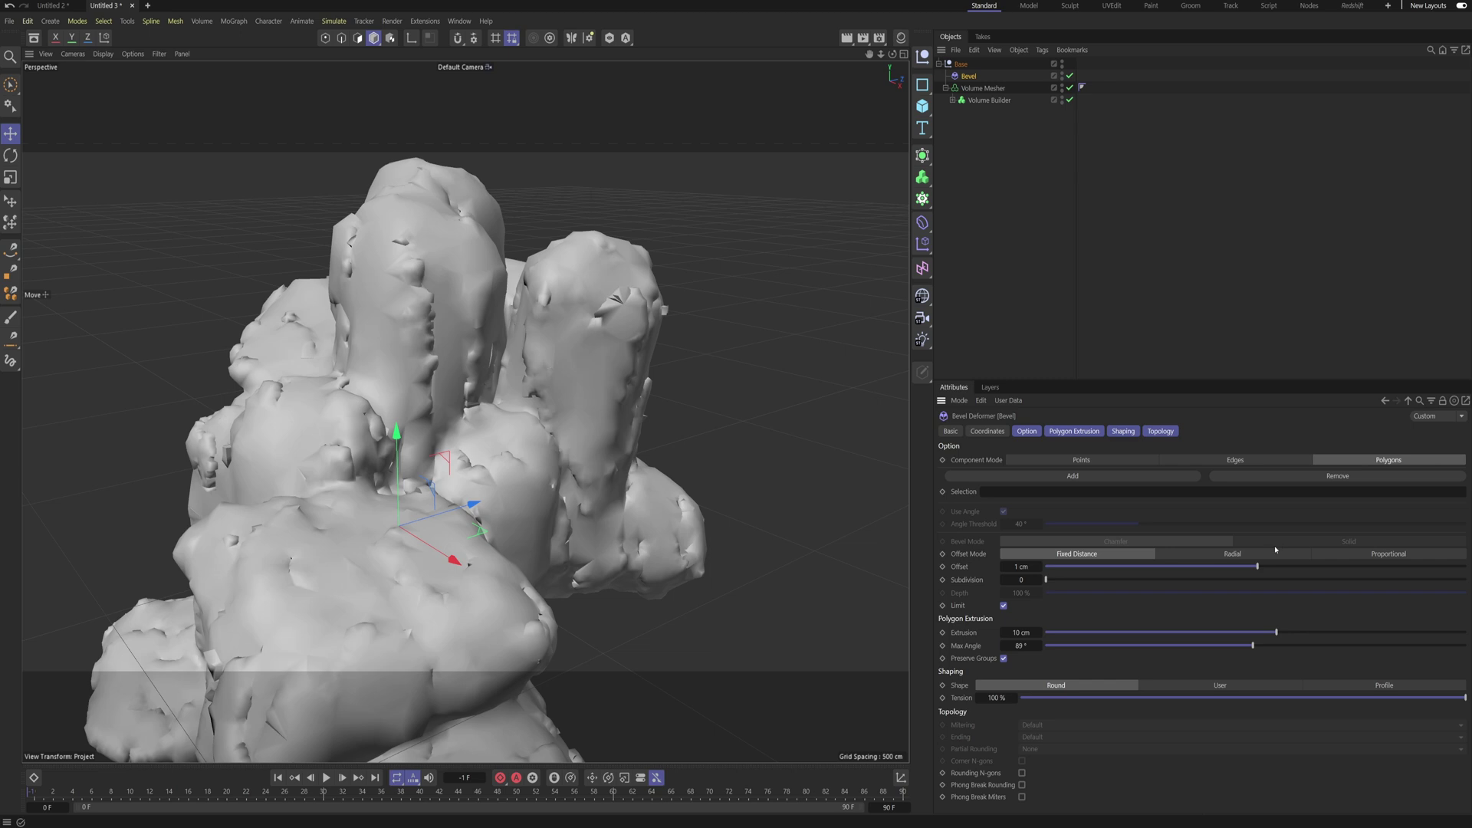
alt+drag(755, 468, 583, 434)
alt+drag(699, 430, 708, 433)
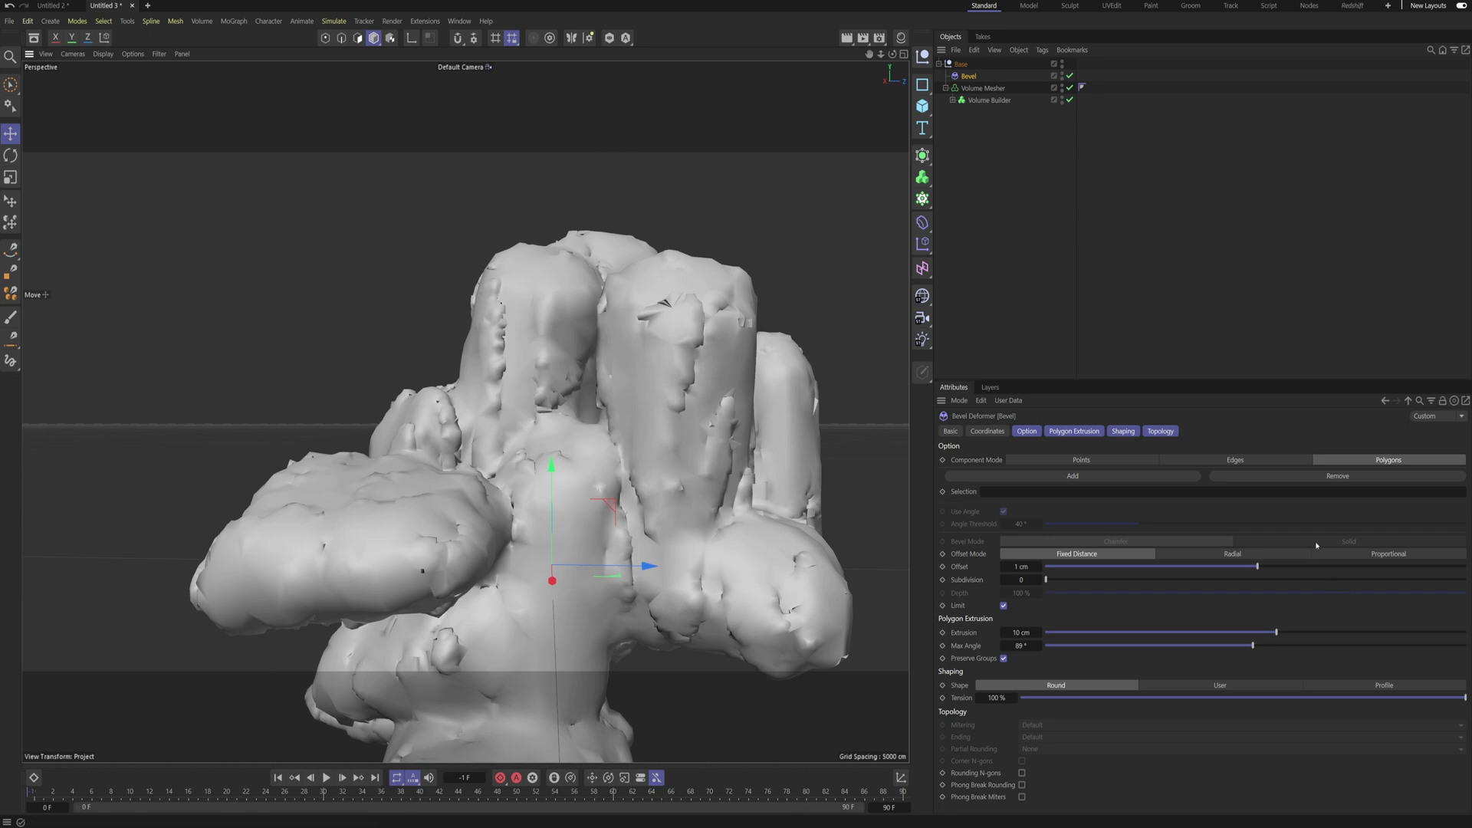
click(1406, 556)
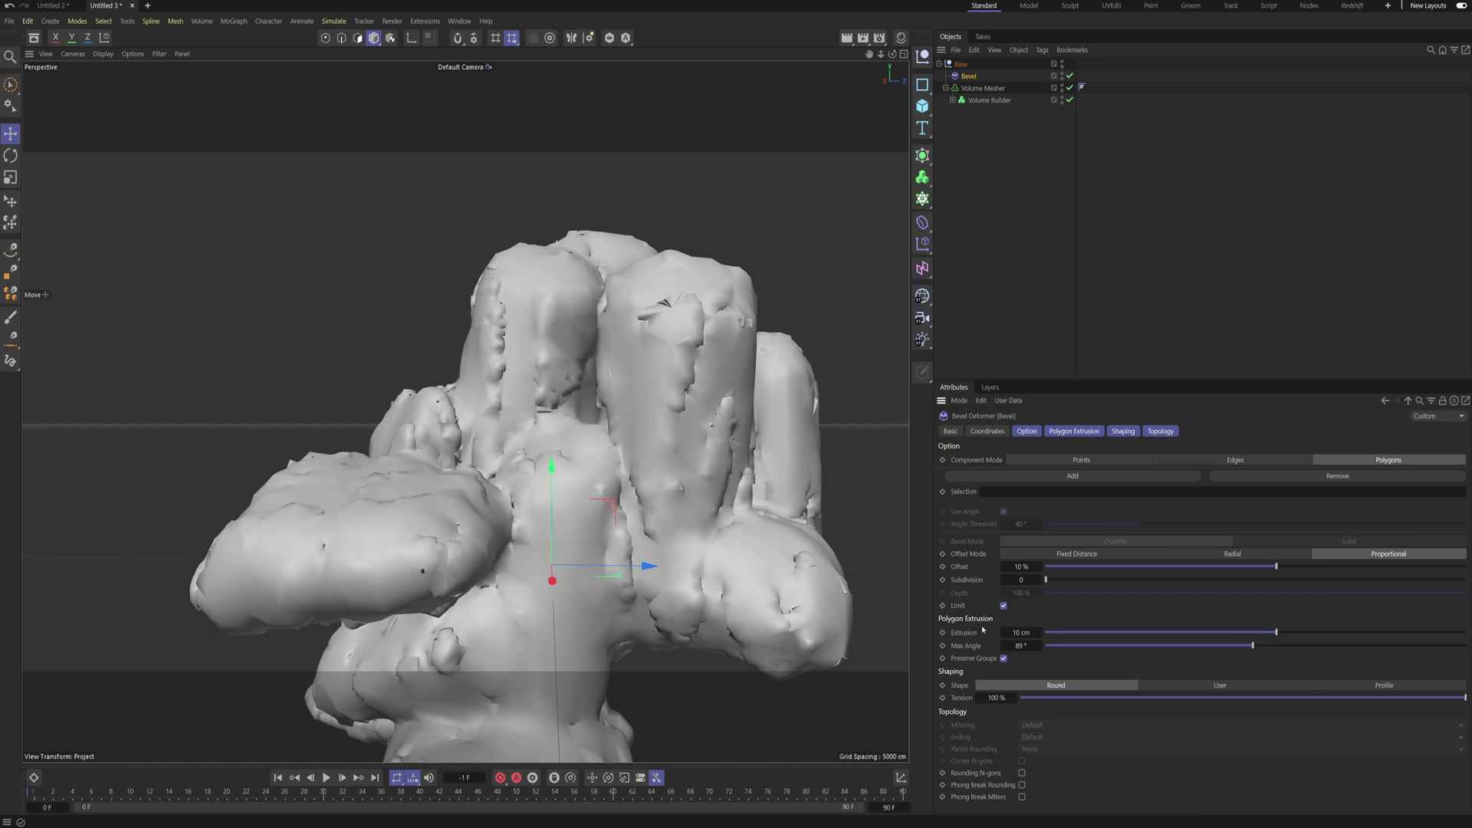
Step: Set the Bevel deformer's polygon extrusion Max Angle to 10°
drag(1118, 649, 1044, 651)
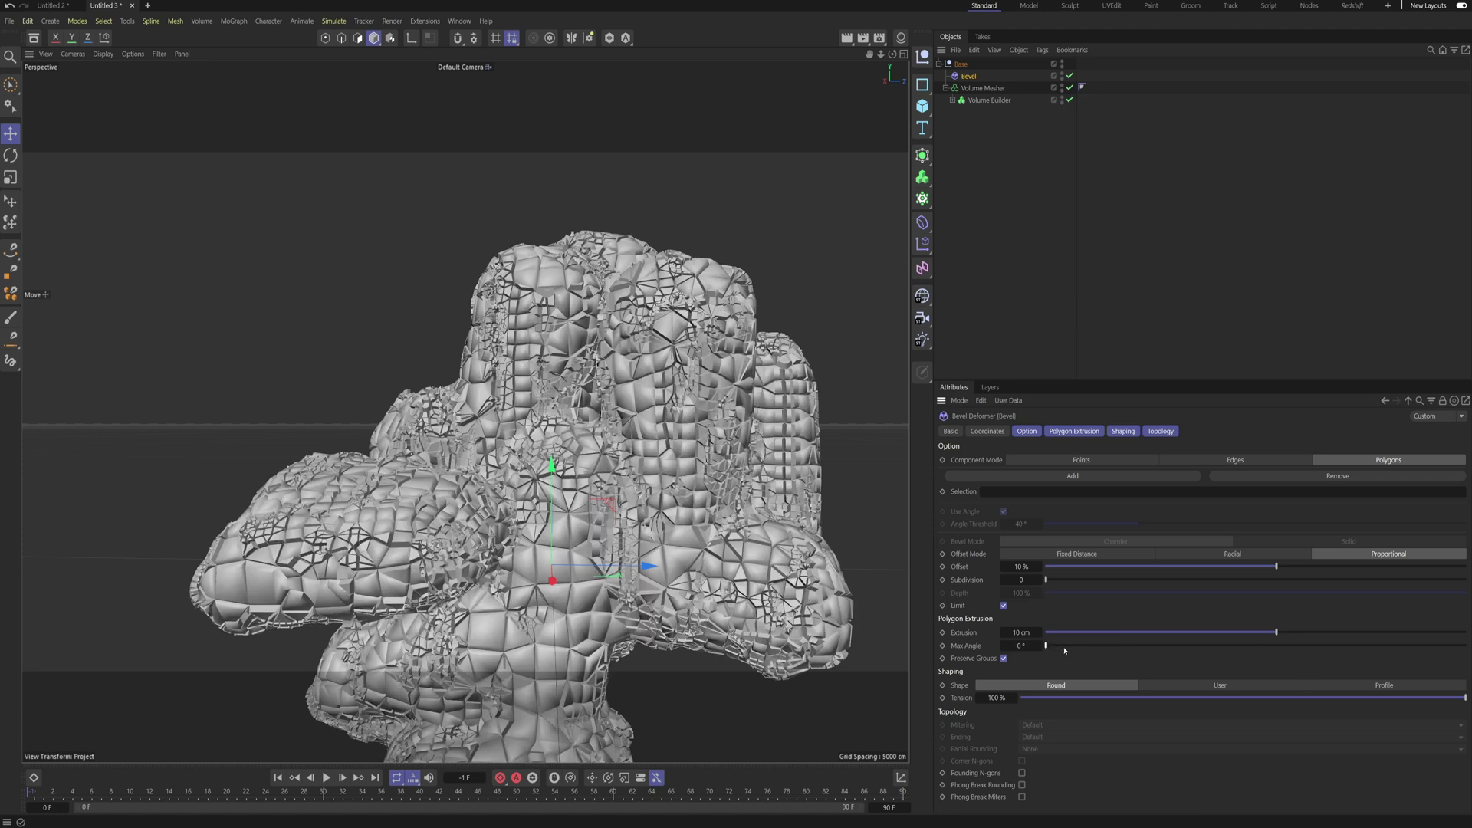
click(1065, 649)
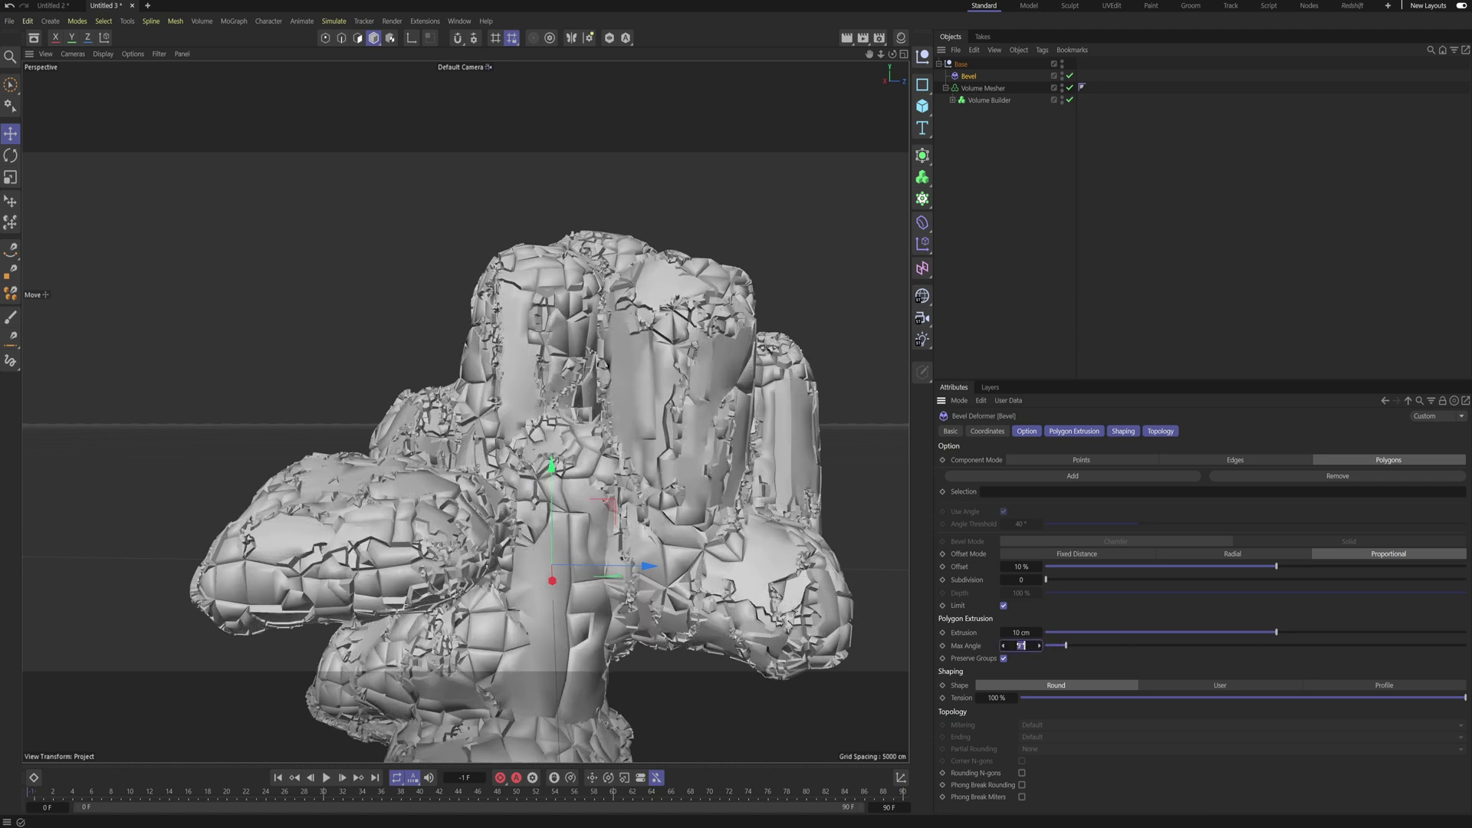
text(10)
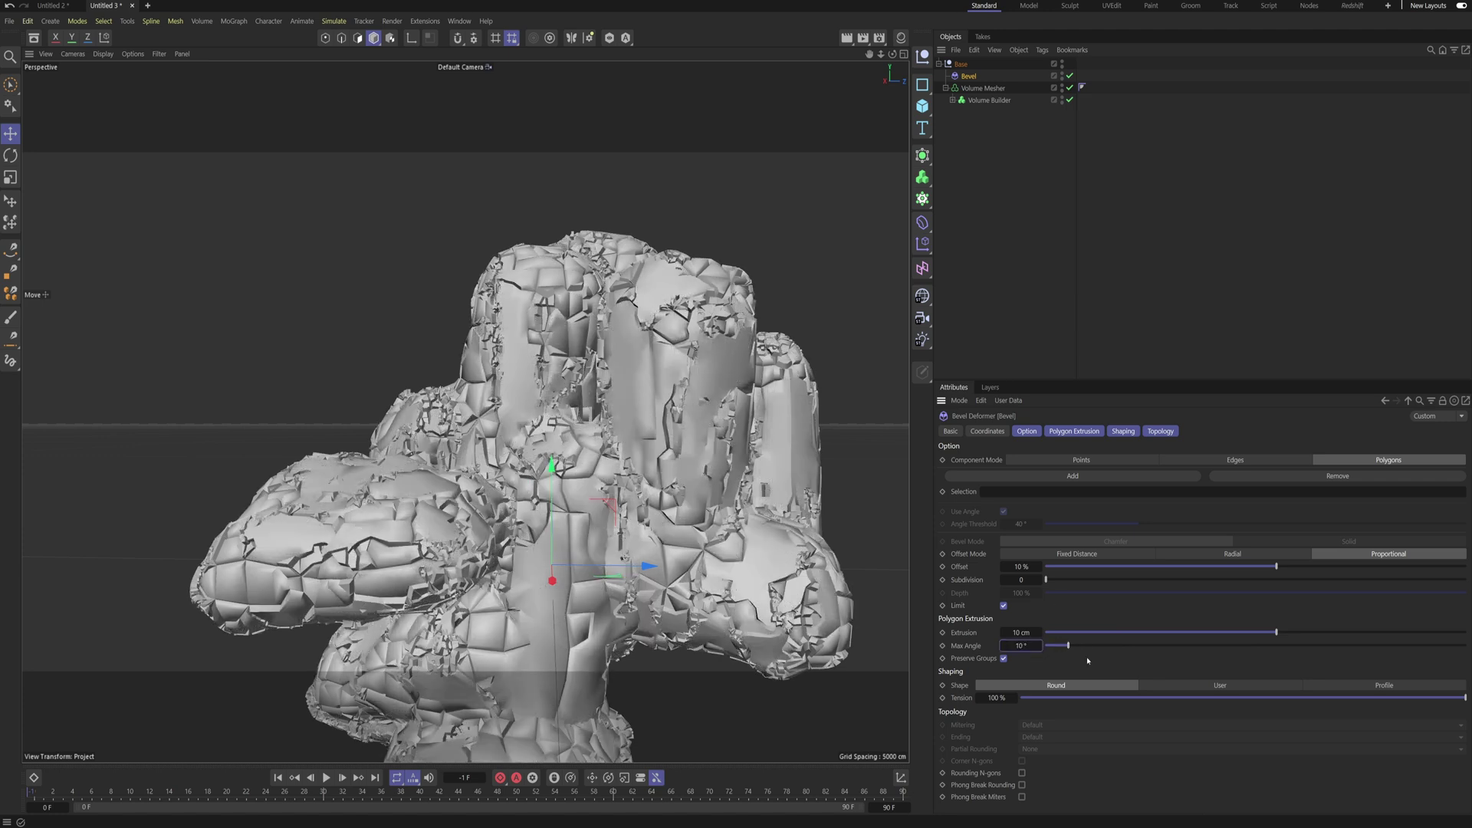
Step: Examine the extruded rock plates and cracks on the beveled form up close from several angles
mouse_move(648, 375)
alt+mouse_down()
mouse_move(698, 436)
mouse_move(617, 418)
mouse_move(615, 374)
mouse_move(639, 359)
alt+mouse_up()
scroll(562, 419, up, 4)
alt+middle_drag(639, 359, 626, 412)
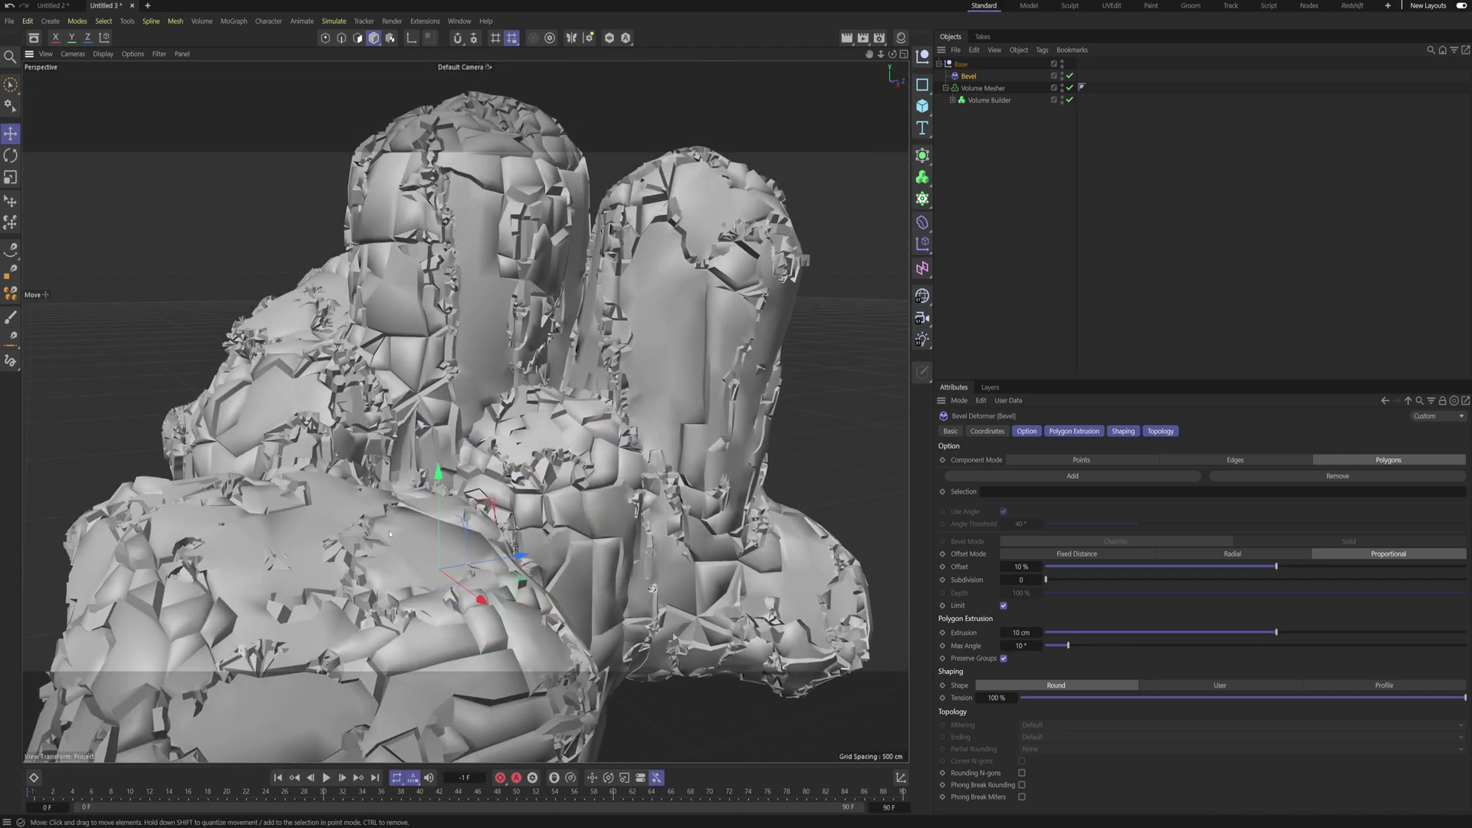
alt+drag(368, 548, 349, 615)
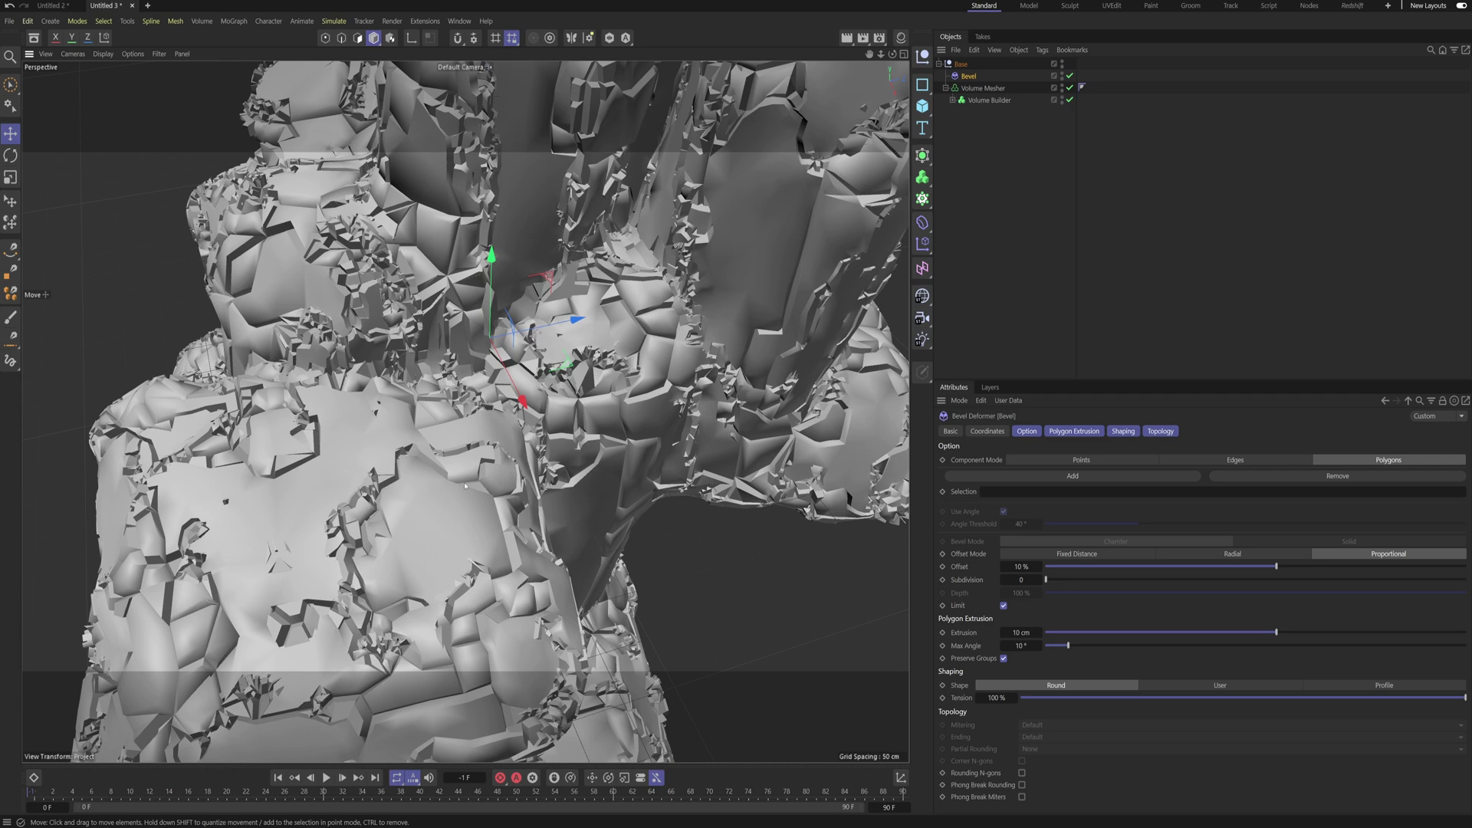
alt+middle_drag(345, 525, 436, 512)
alt+drag(436, 513, 466, 477)
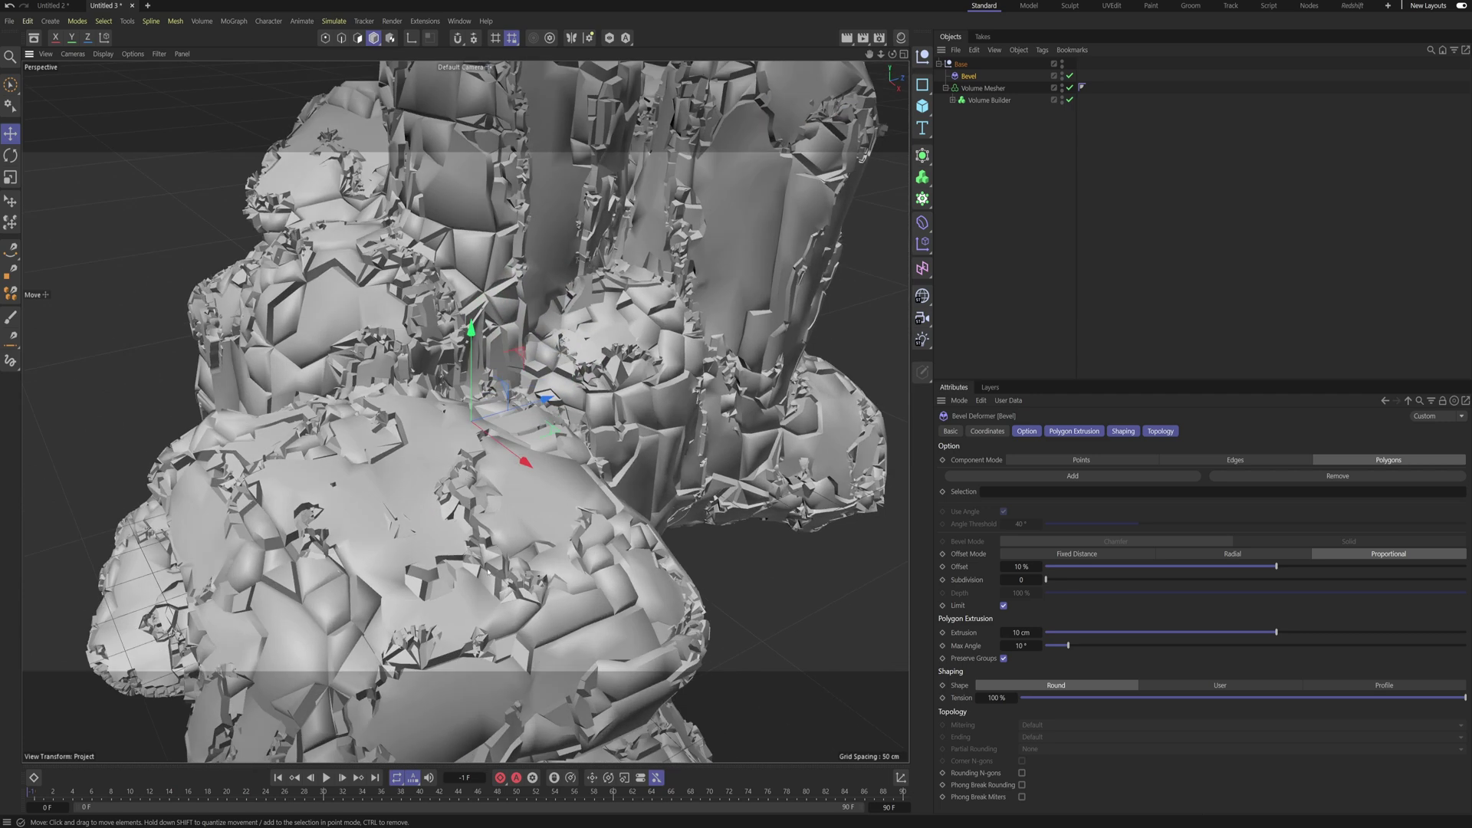
alt+drag(537, 569, 441, 522)
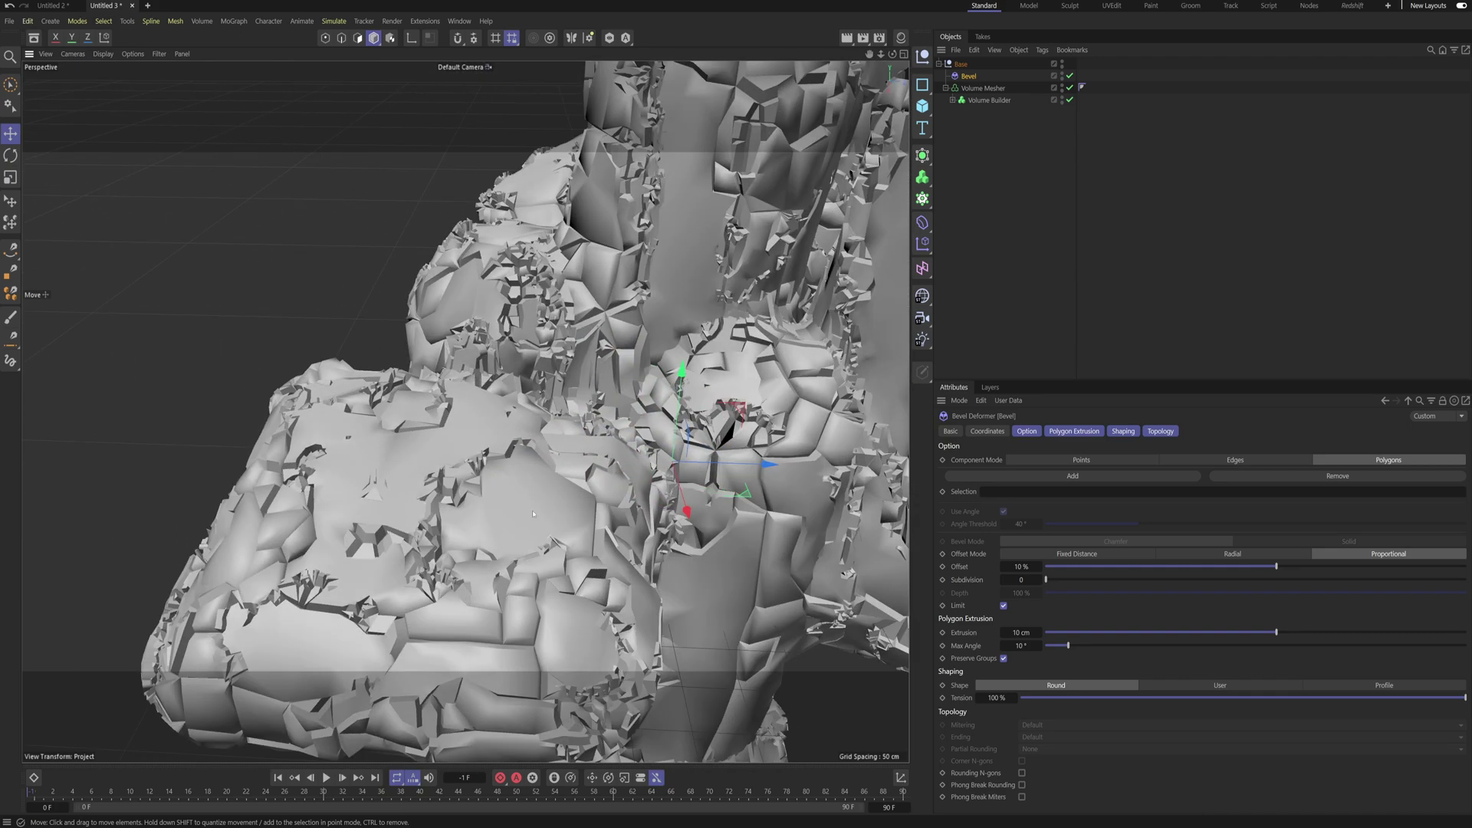
scroll(537, 475, down, 3)
alt+drag(674, 507, 636, 508)
alt+drag(570, 518, 457, 380)
alt+drag(534, 458, 469, 437)
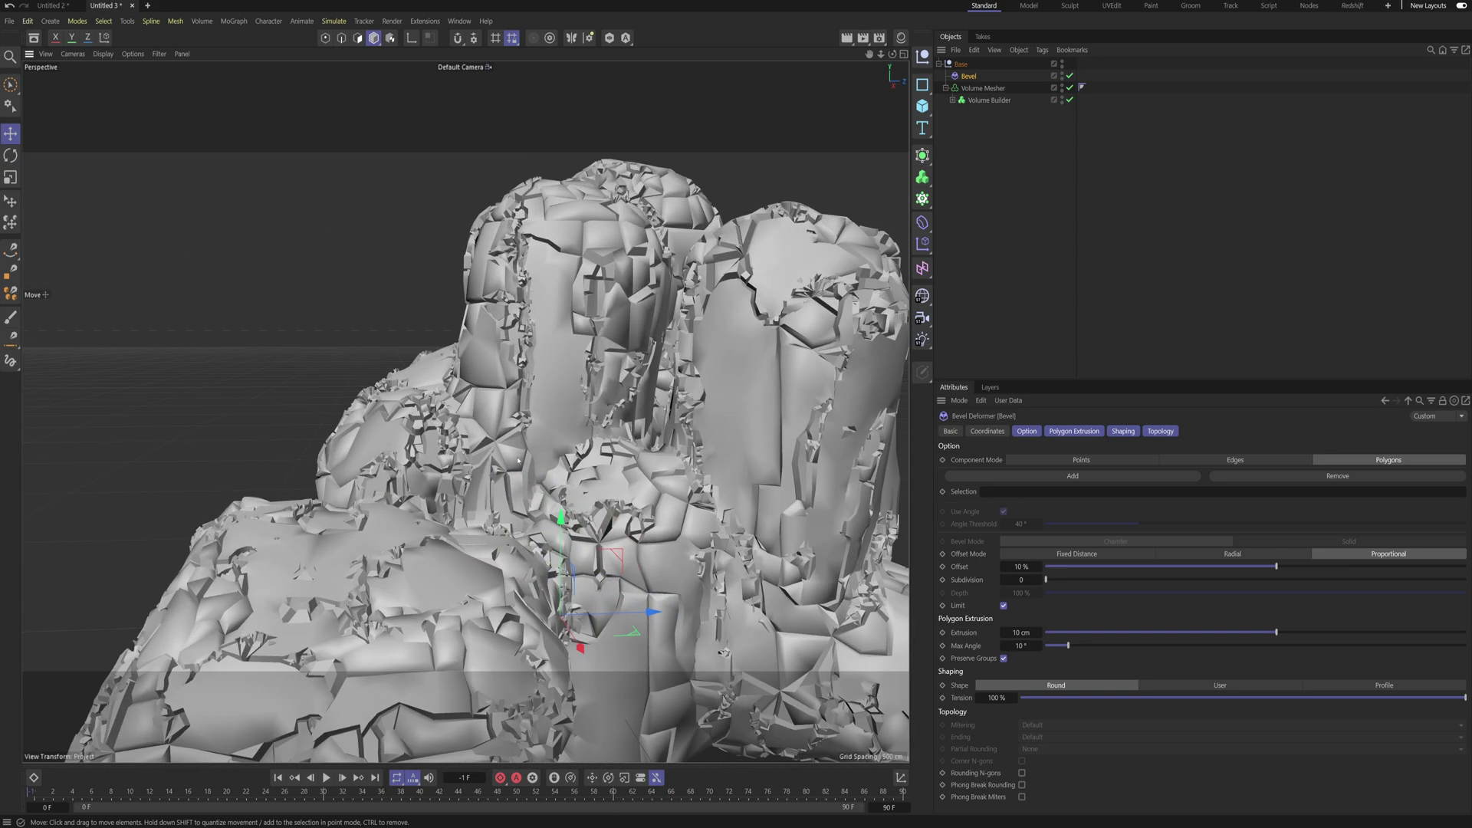
Step: Set the Bevel deformer's offset to 45% for the polygon bevel on the rock form
alt+drag(542, 397, 613, 422)
mouse_move(614, 421)
alt+right_down()
mouse_move(690, 422)
mouse_move(621, 422)
alt+right_up()
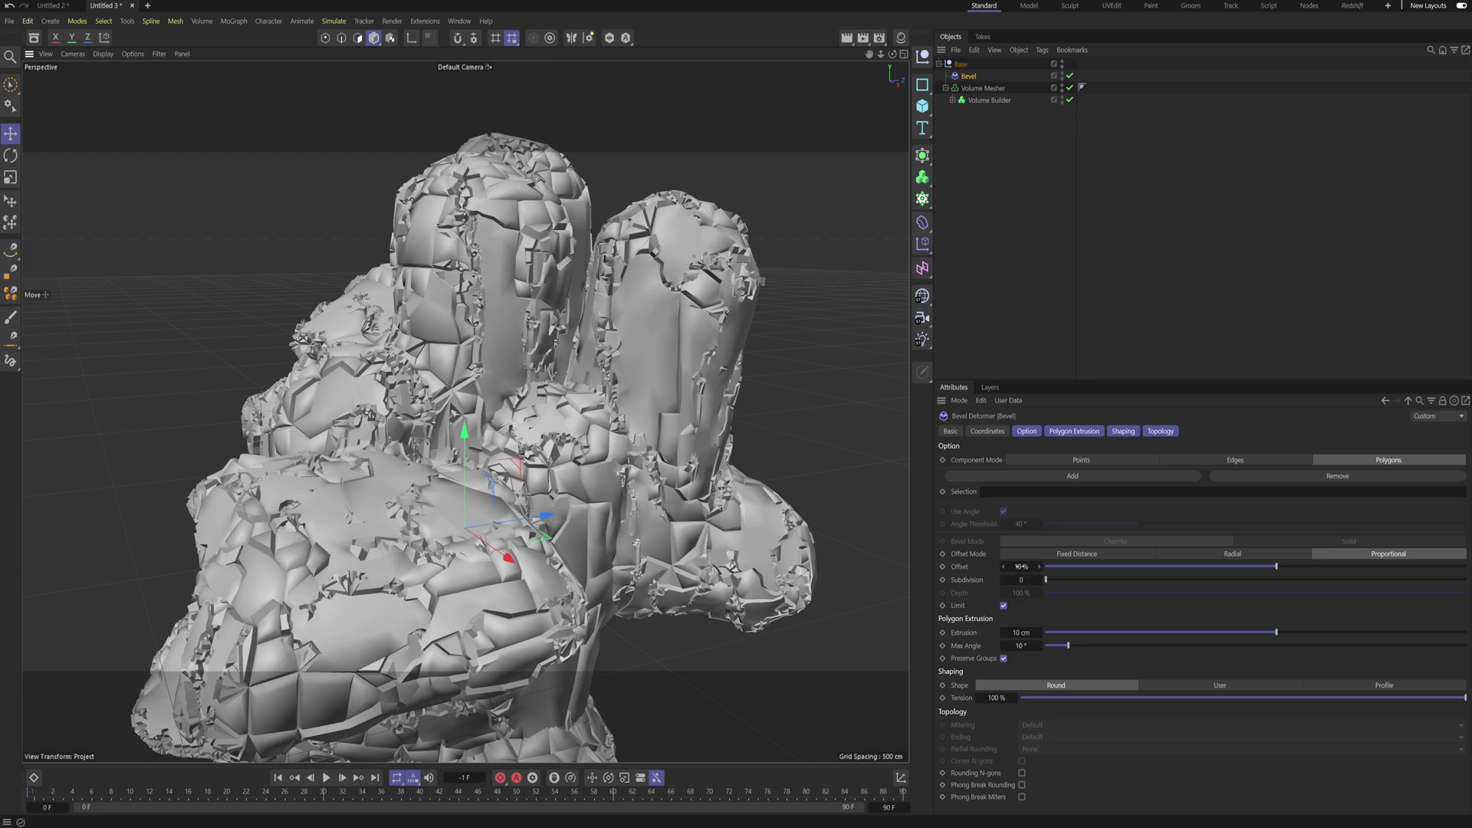
mouse_move(1020, 566)
mouse_down()
mouse_move(1096, 566)
mouse_move(1025, 568)
mouse_up()
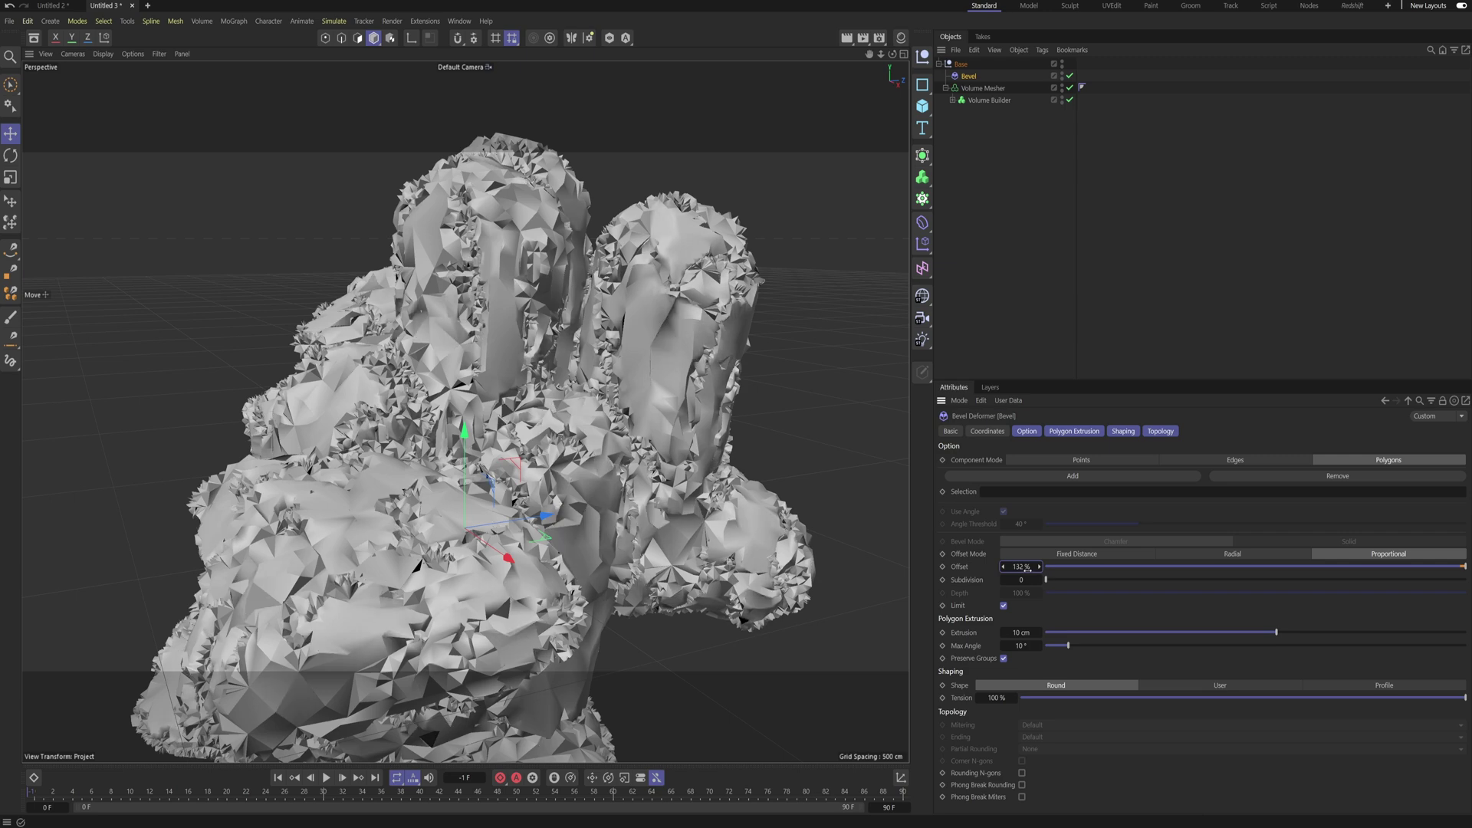
click(1028, 572)
text(45)
key(Return)
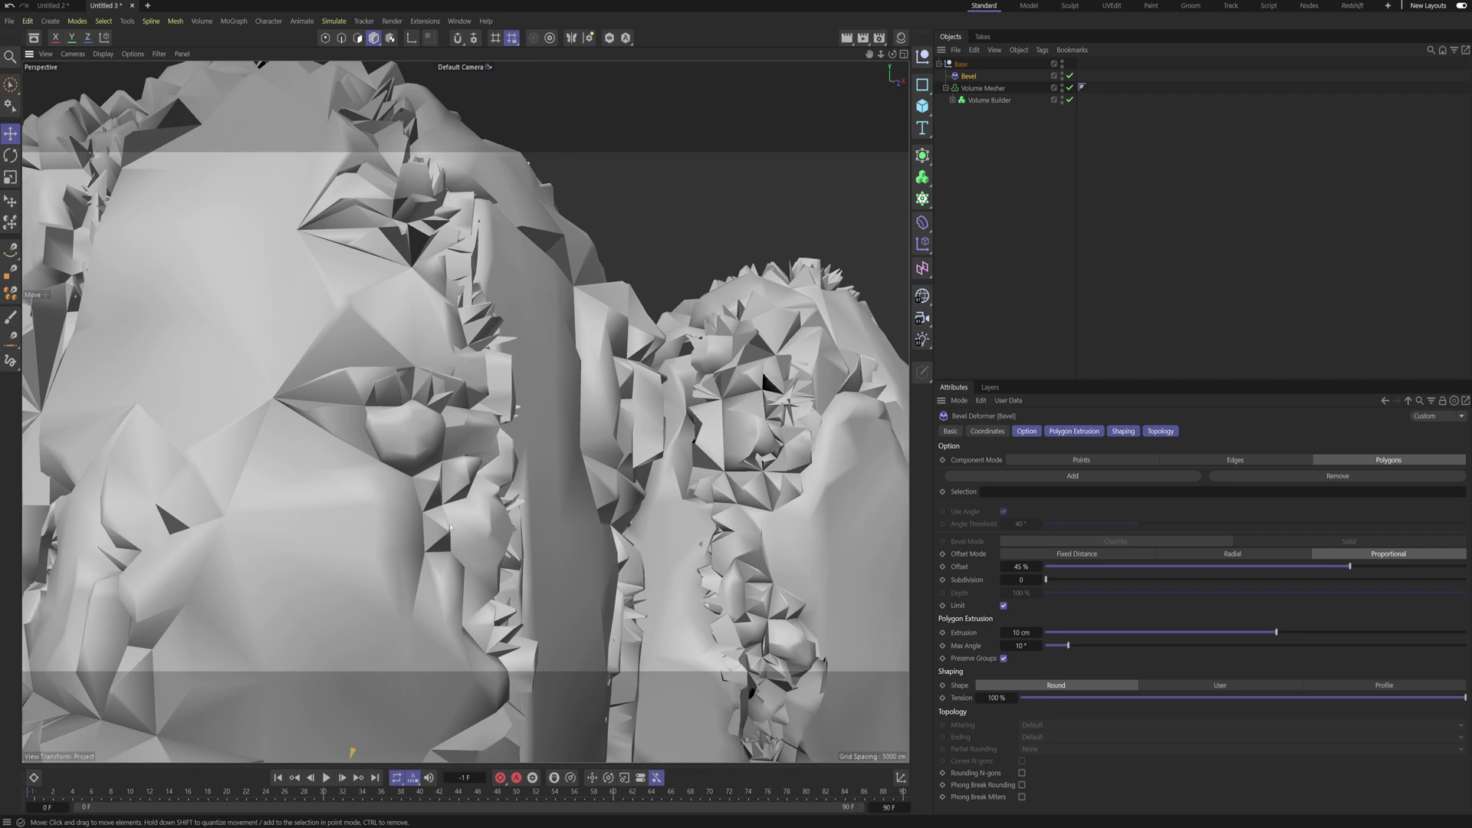
alt+drag(450, 527, 503, 560)
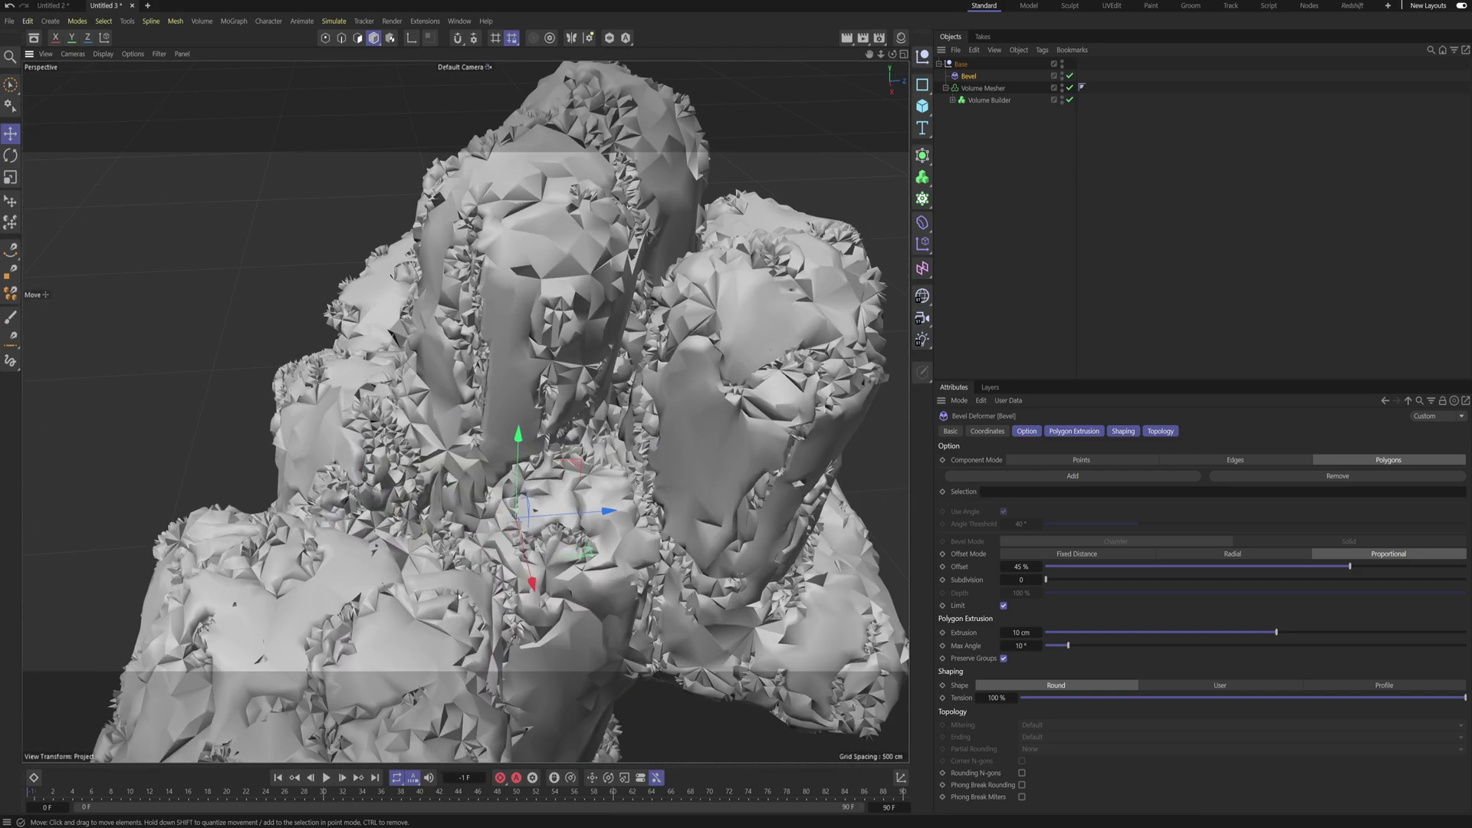
alt+drag(481, 640, 473, 605)
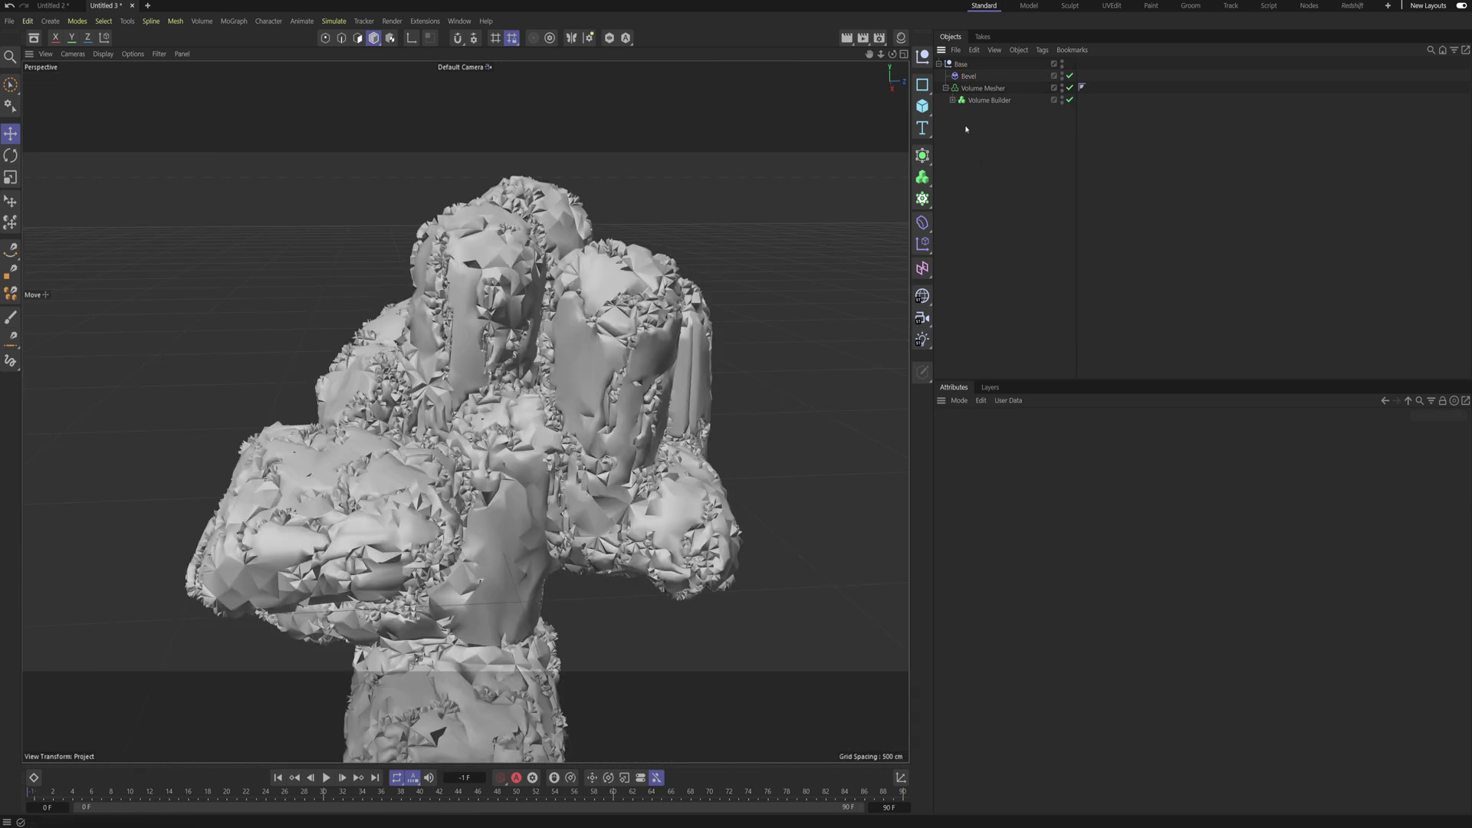
Step: Add a new Volume Builder and place the collapsed Base null inside it
click(939, 65)
click(975, 65)
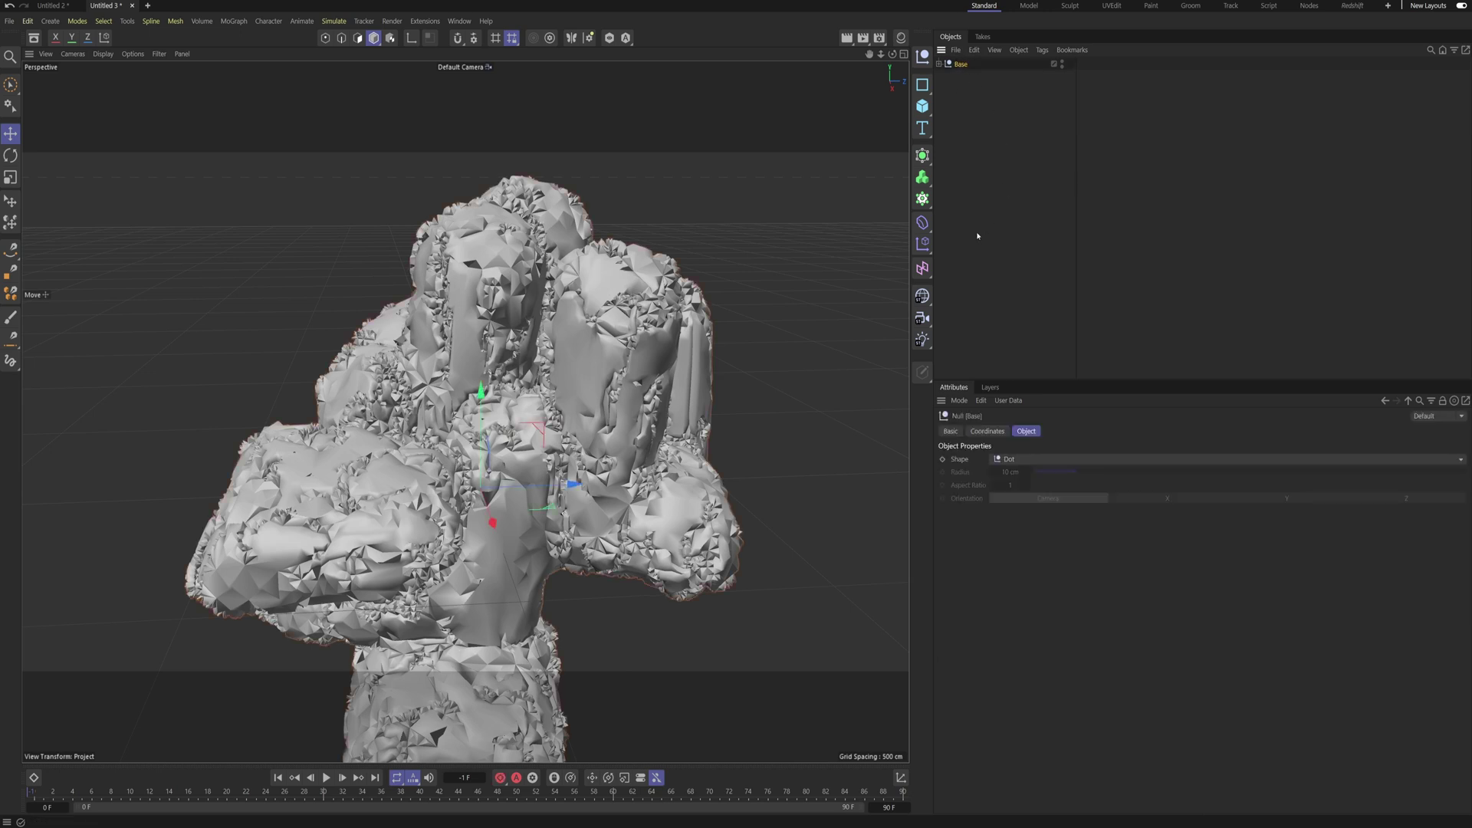
drag(922, 177, 968, 193)
drag(965, 75, 979, 65)
click(975, 63)
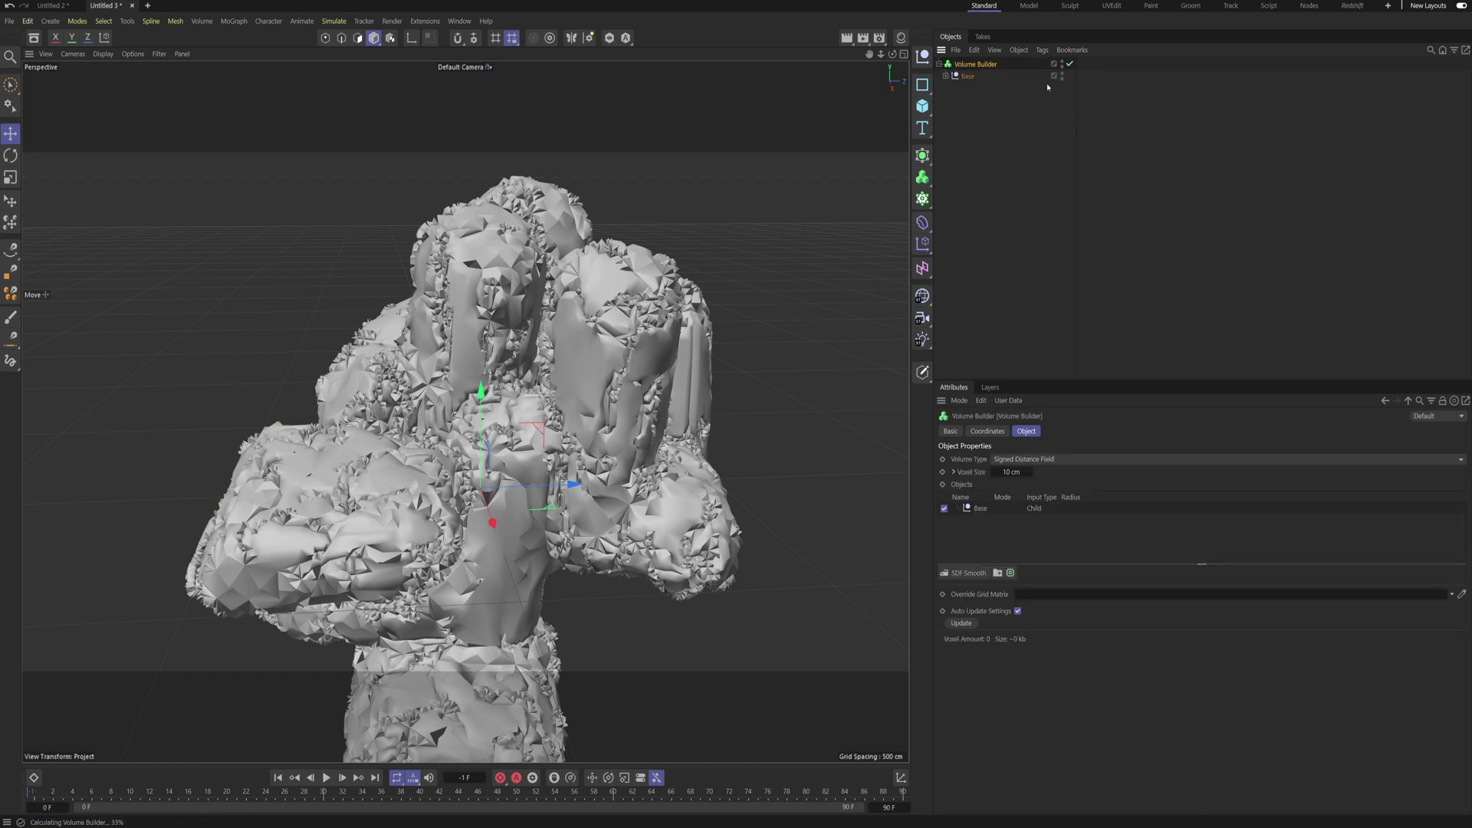
Step: Set the voxel size of the Volume Builder containing the Base null to 3 cm
click(1009, 471)
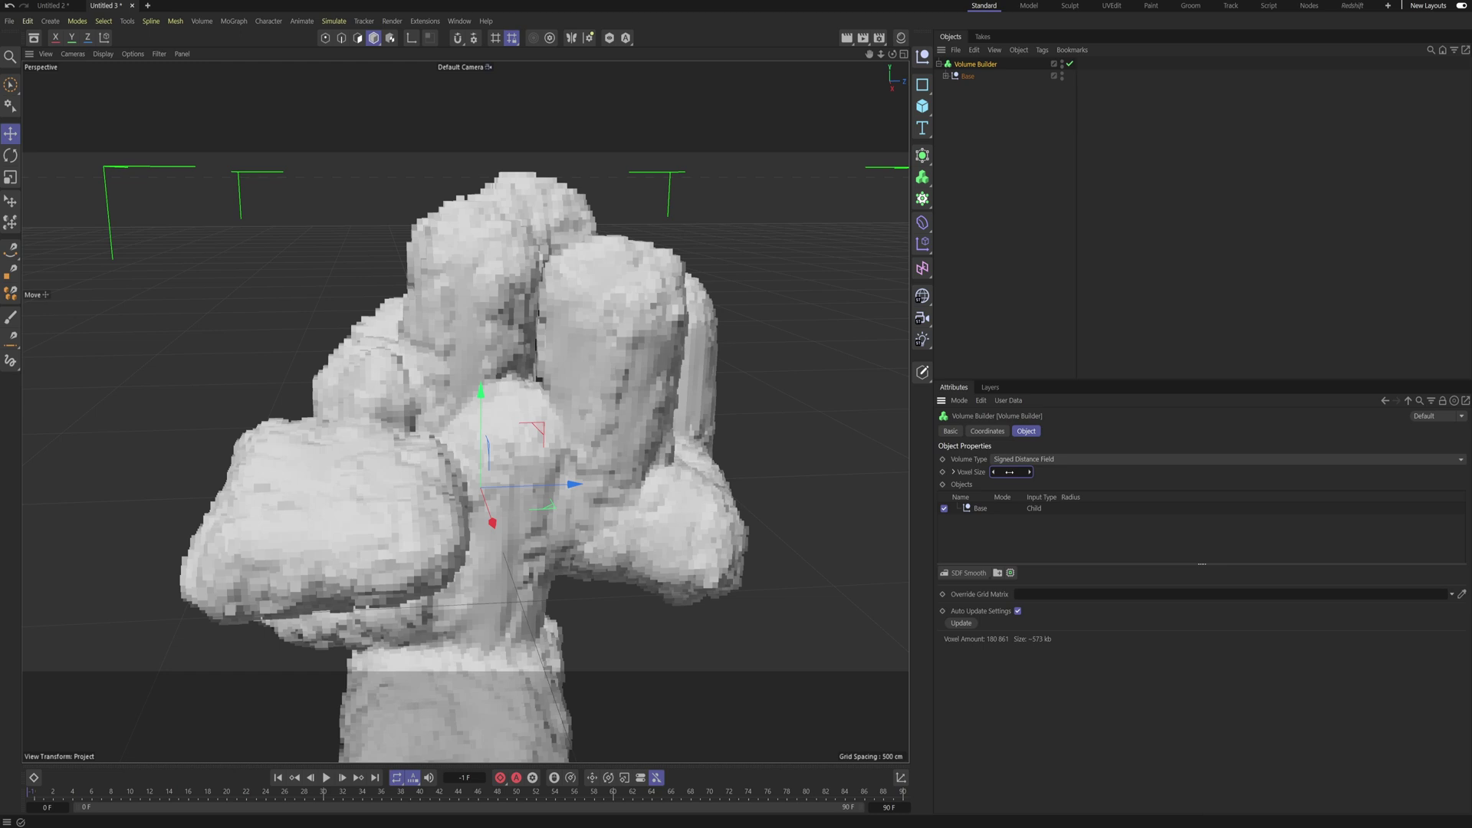
text(3)
key(Return)
Step: Add a Volume Mesher as parent of the top-level Volume Builder to mesh the refined rock volume
click(922, 177)
alt+click(979, 218)
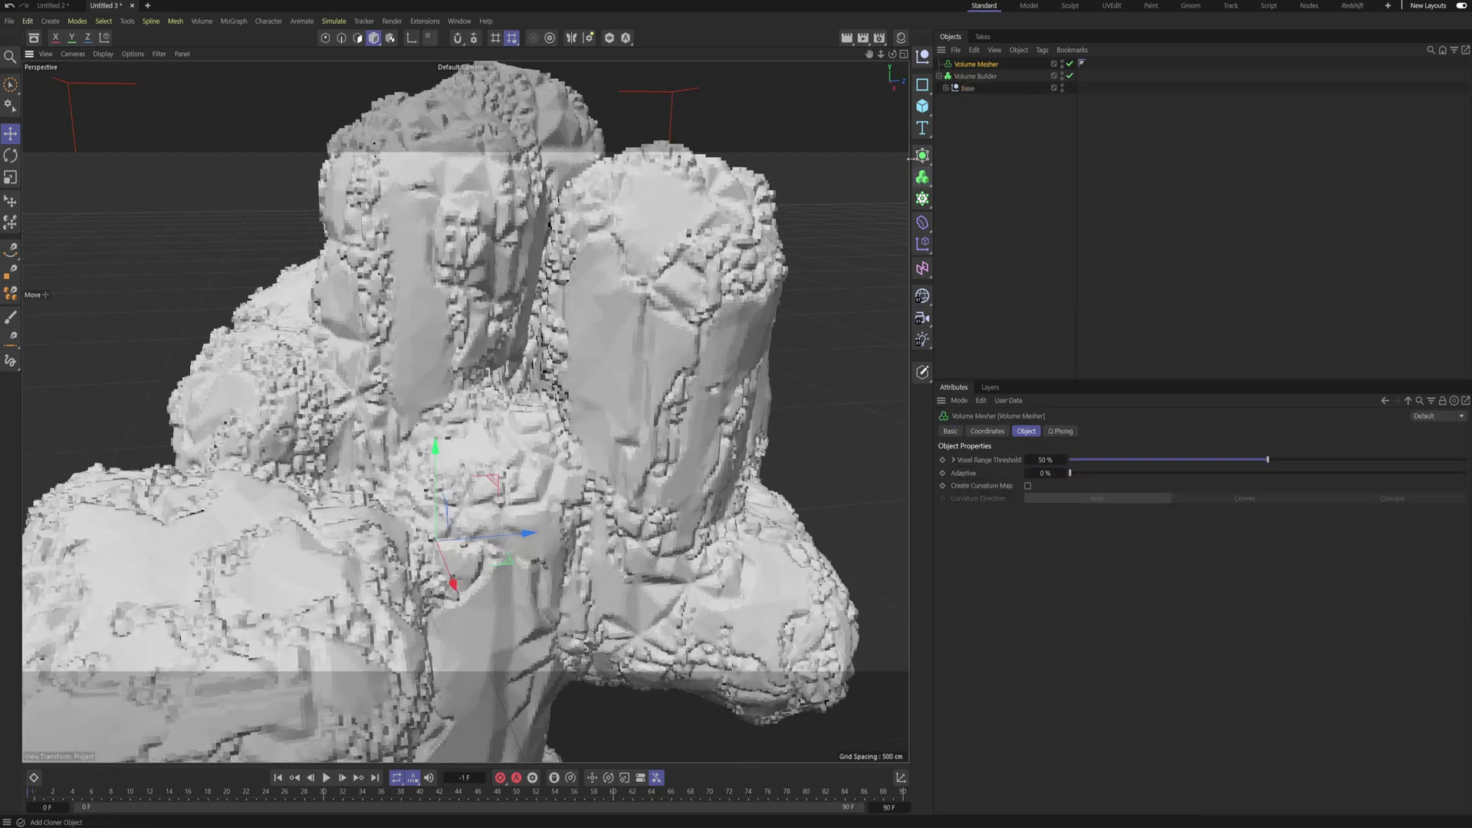
click(1038, 171)
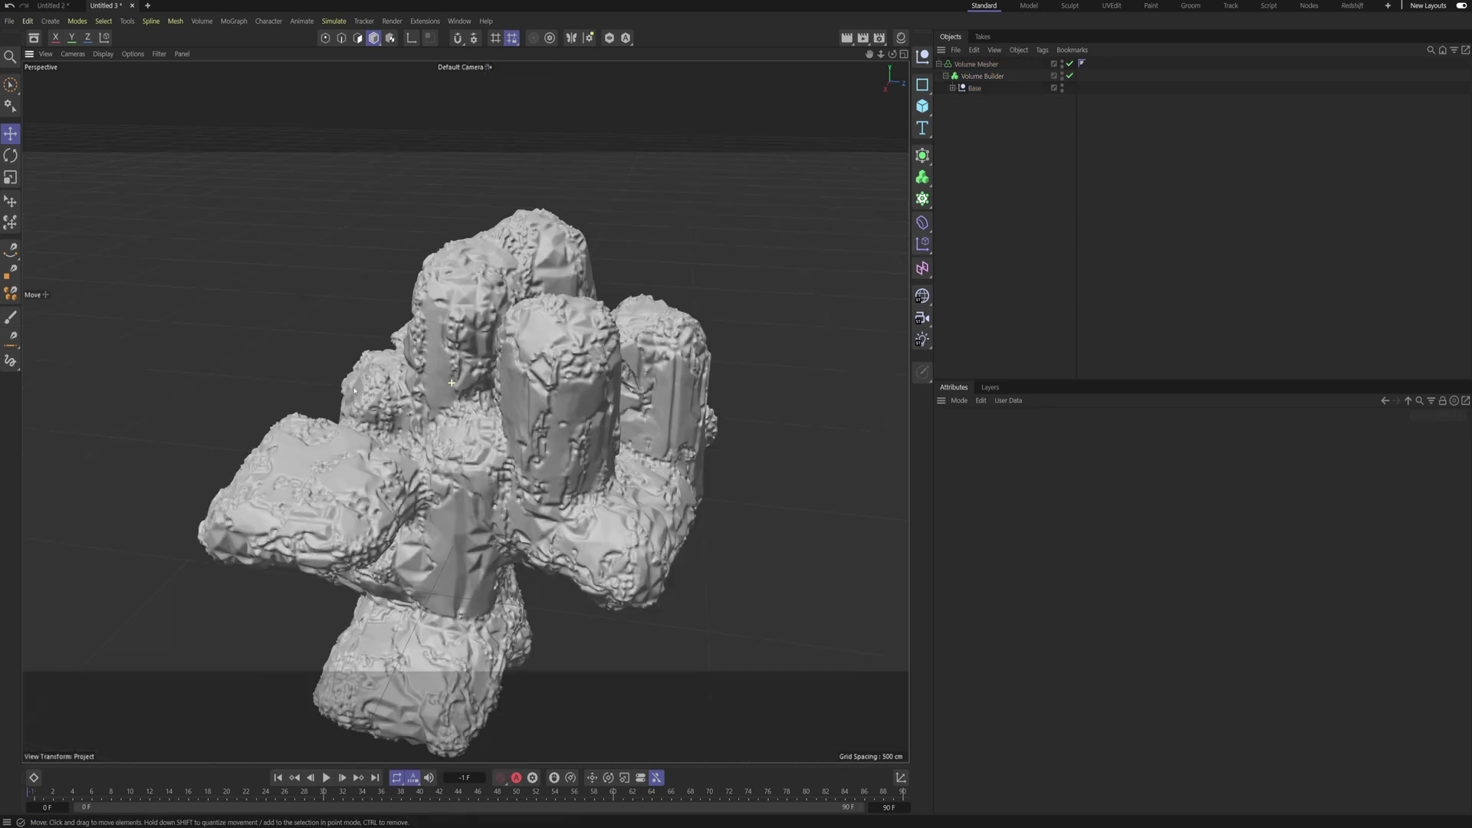
alt+drag(354, 391, 253, 329)
alt+middle_drag(460, 429, 420, 368)
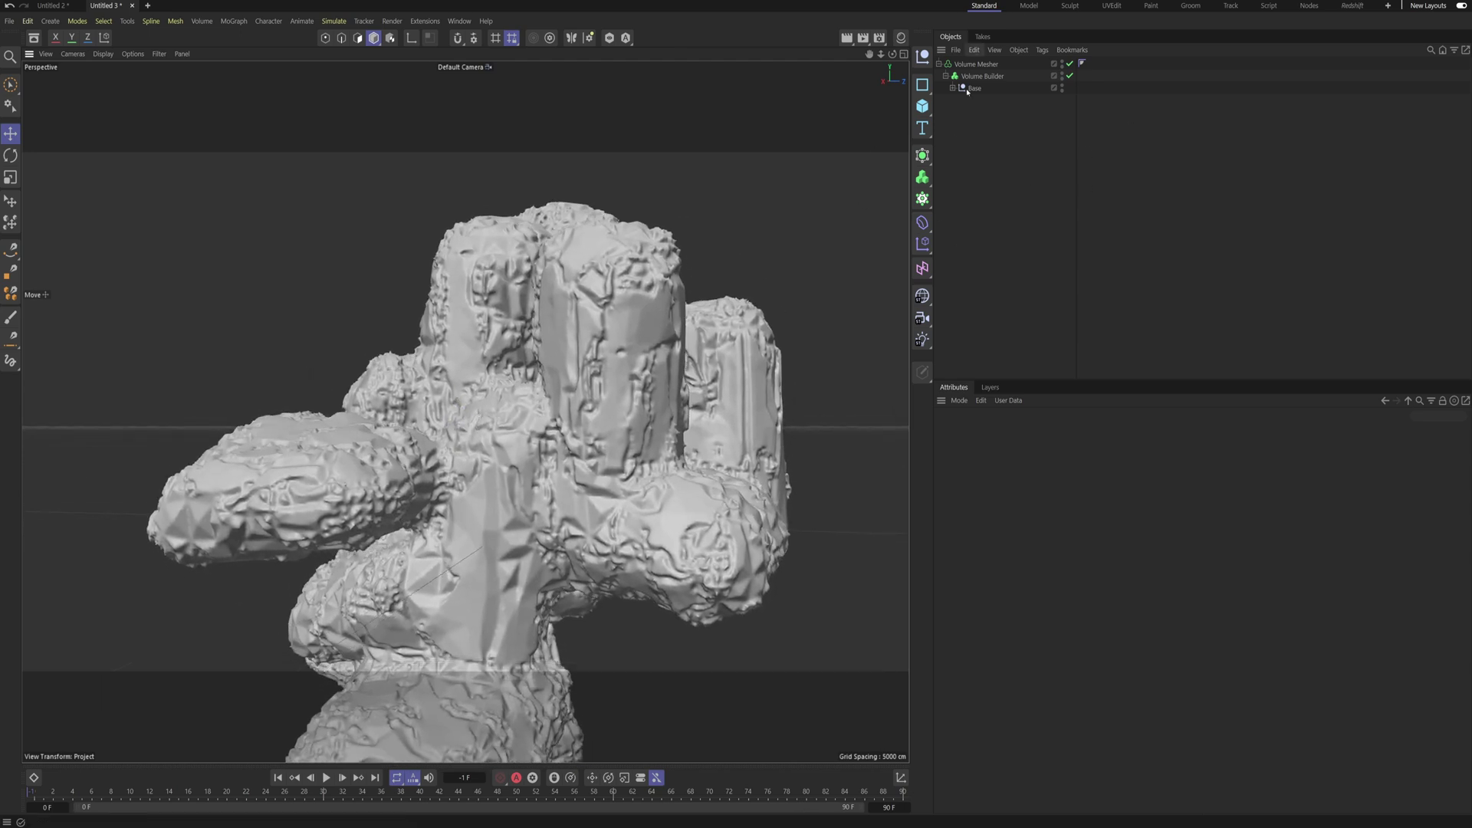
Step: Add a Displacer deformer and place it inside the top-level Volume Mesher, below the Volume Builder
click(922, 222)
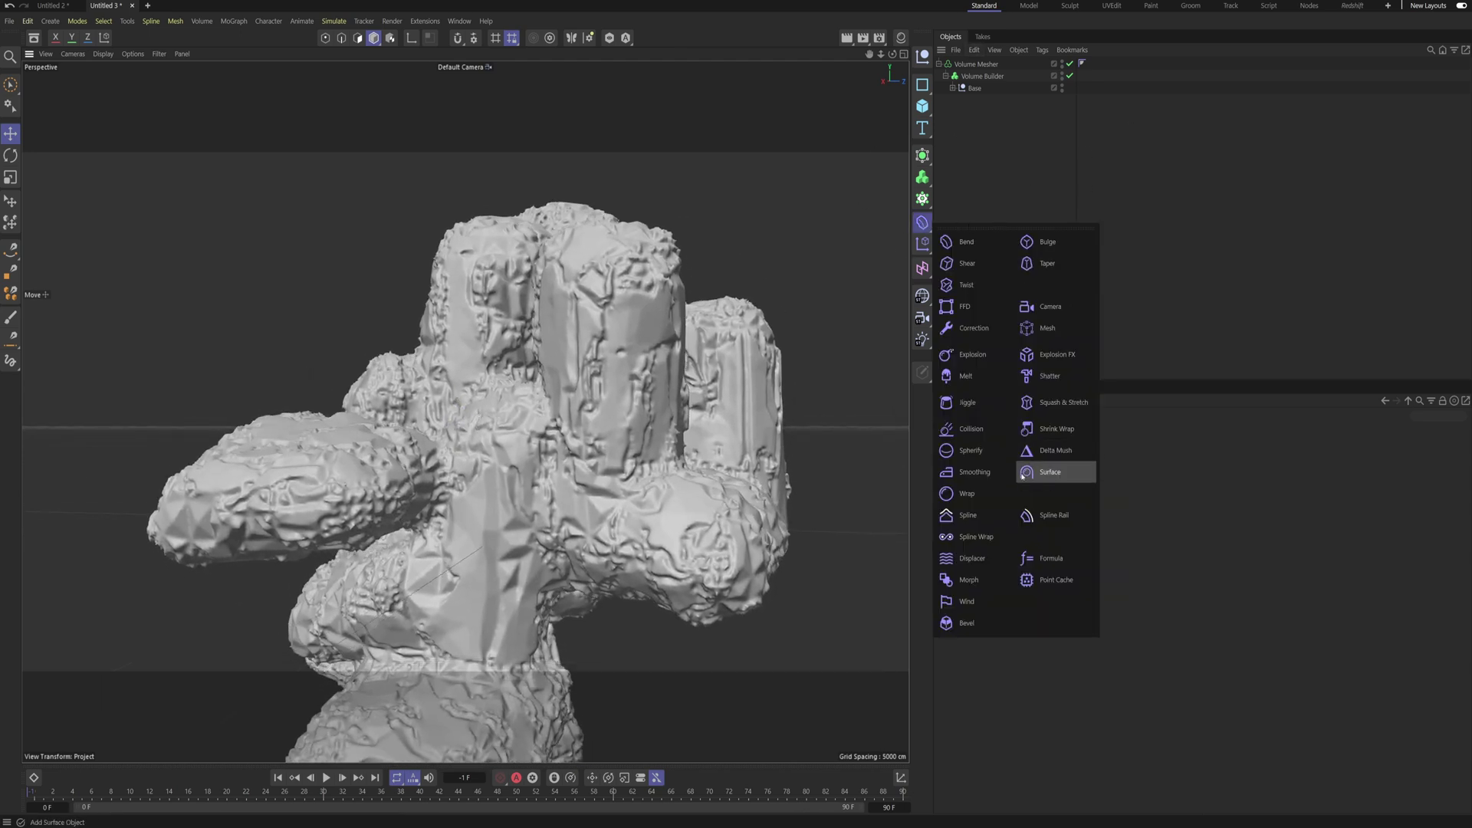
click(971, 558)
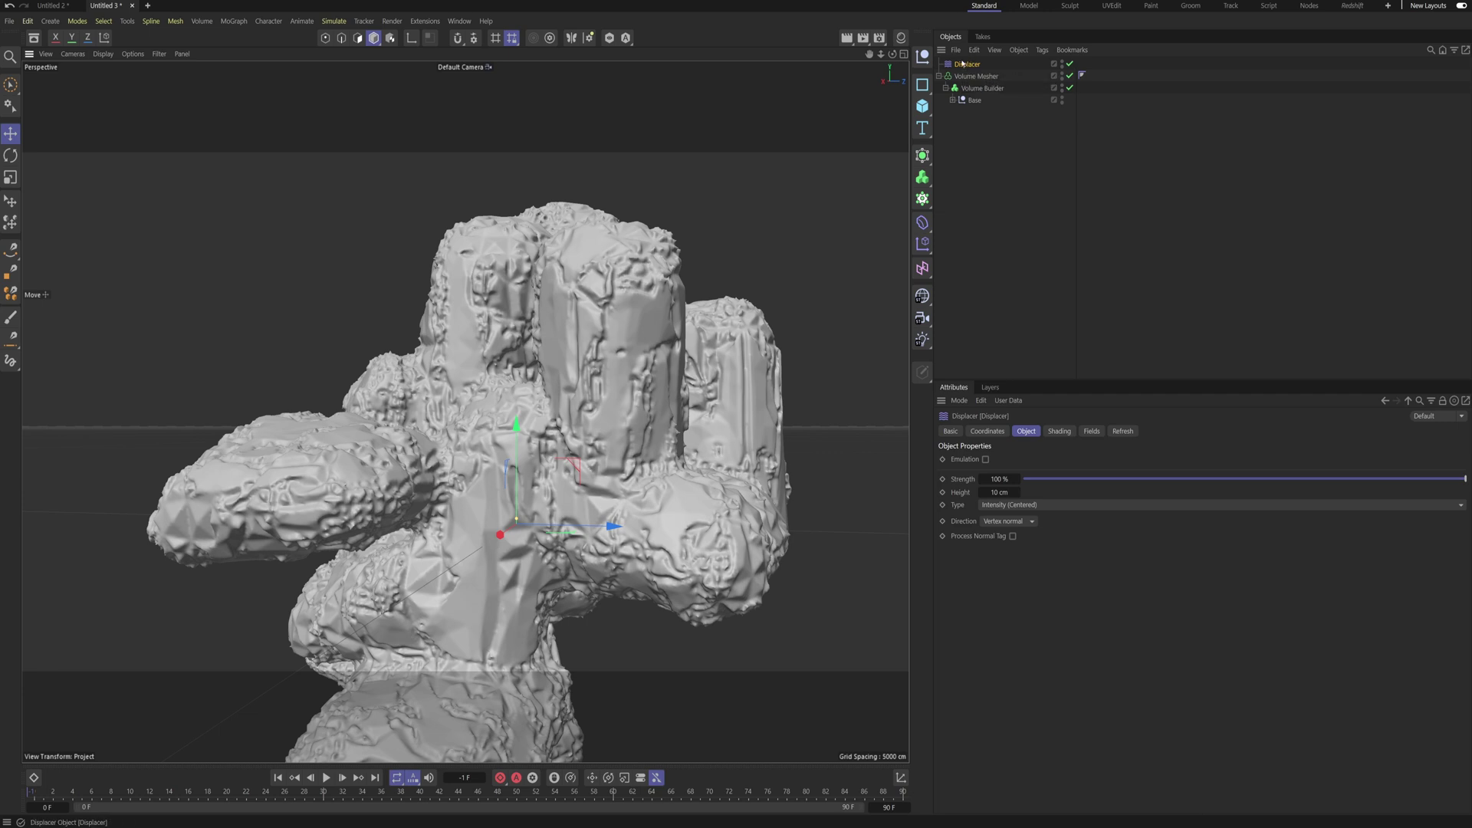
click(945, 88)
drag(959, 65, 970, 90)
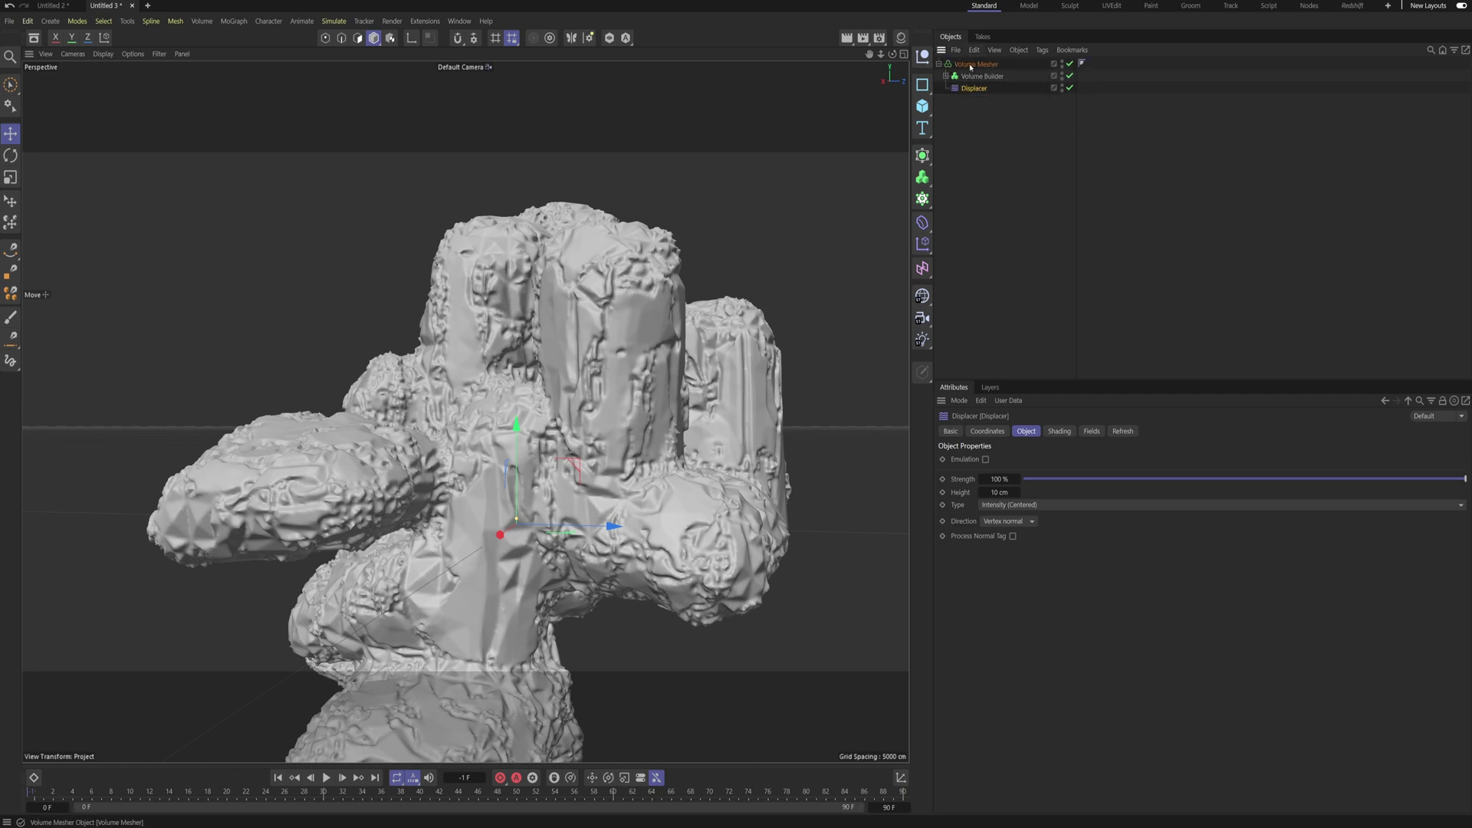
Step: Rename the top-level Volume Mesher as Rock
double_click(970, 64)
text(Fock)
key(Return)
Step: Load a Noise shader into the Displacer's shading and open the shader's properties
click(972, 89)
click(1060, 431)
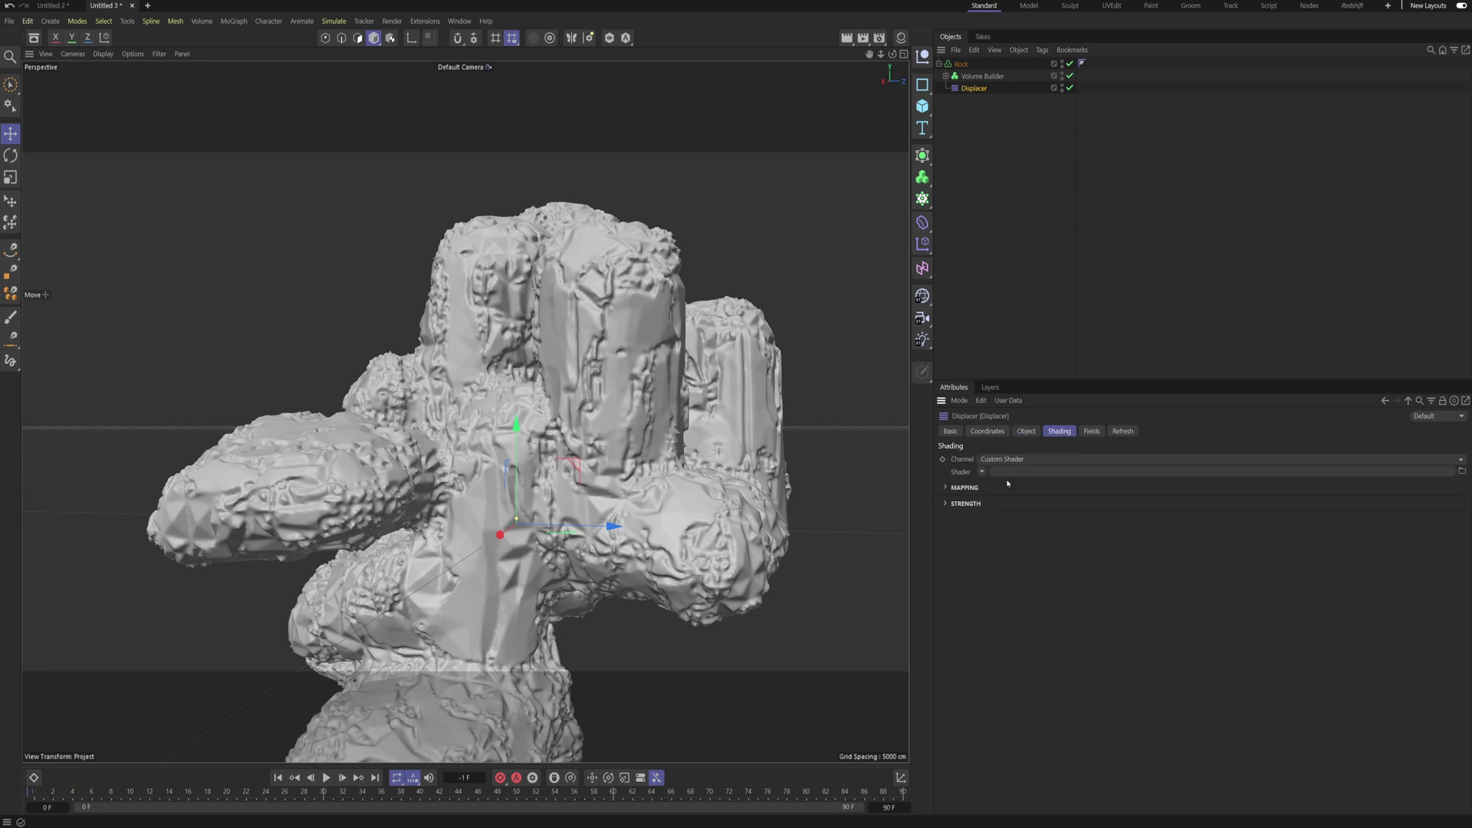
click(982, 473)
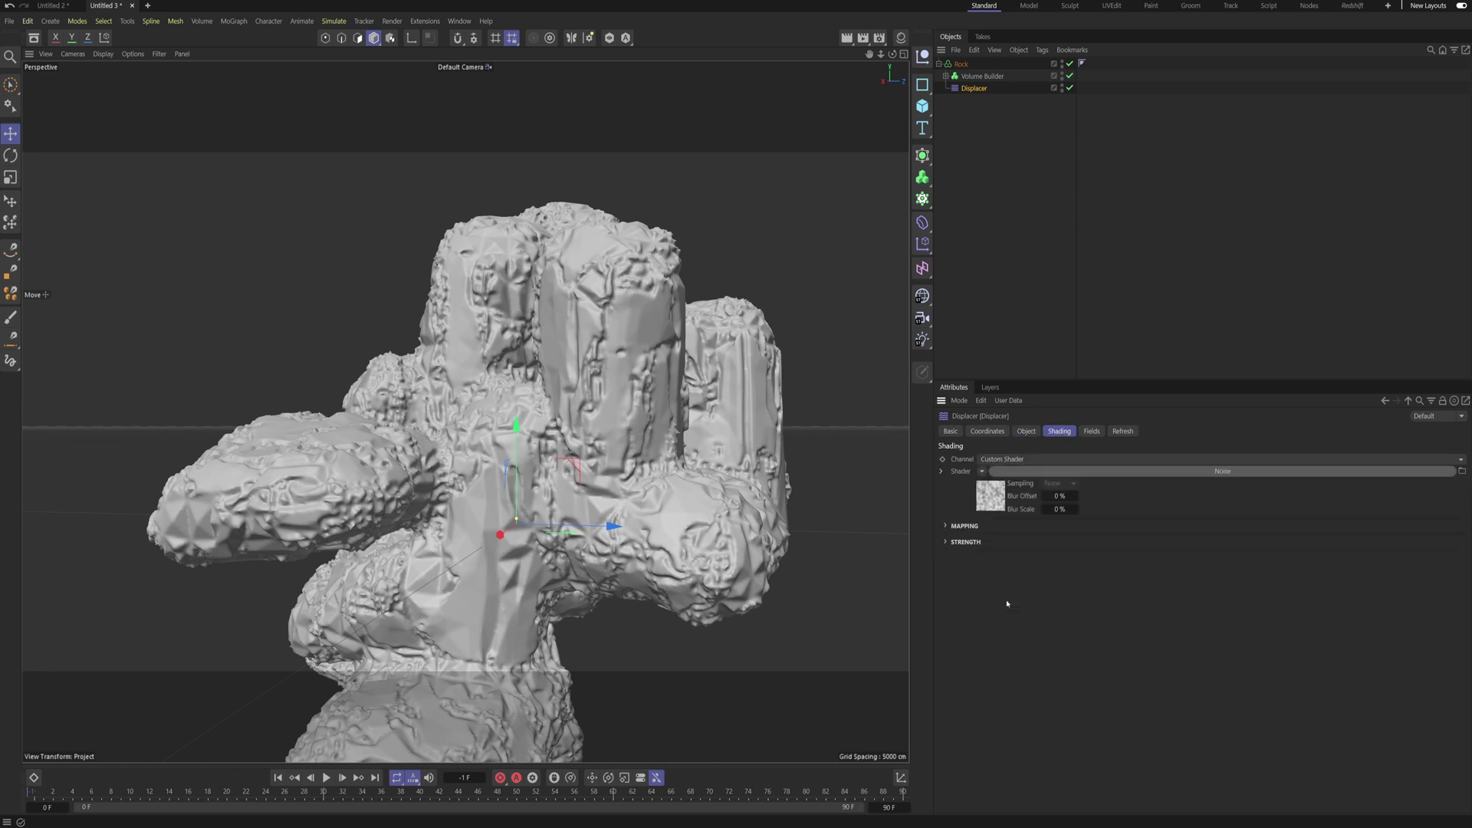
click(1007, 602)
click(997, 472)
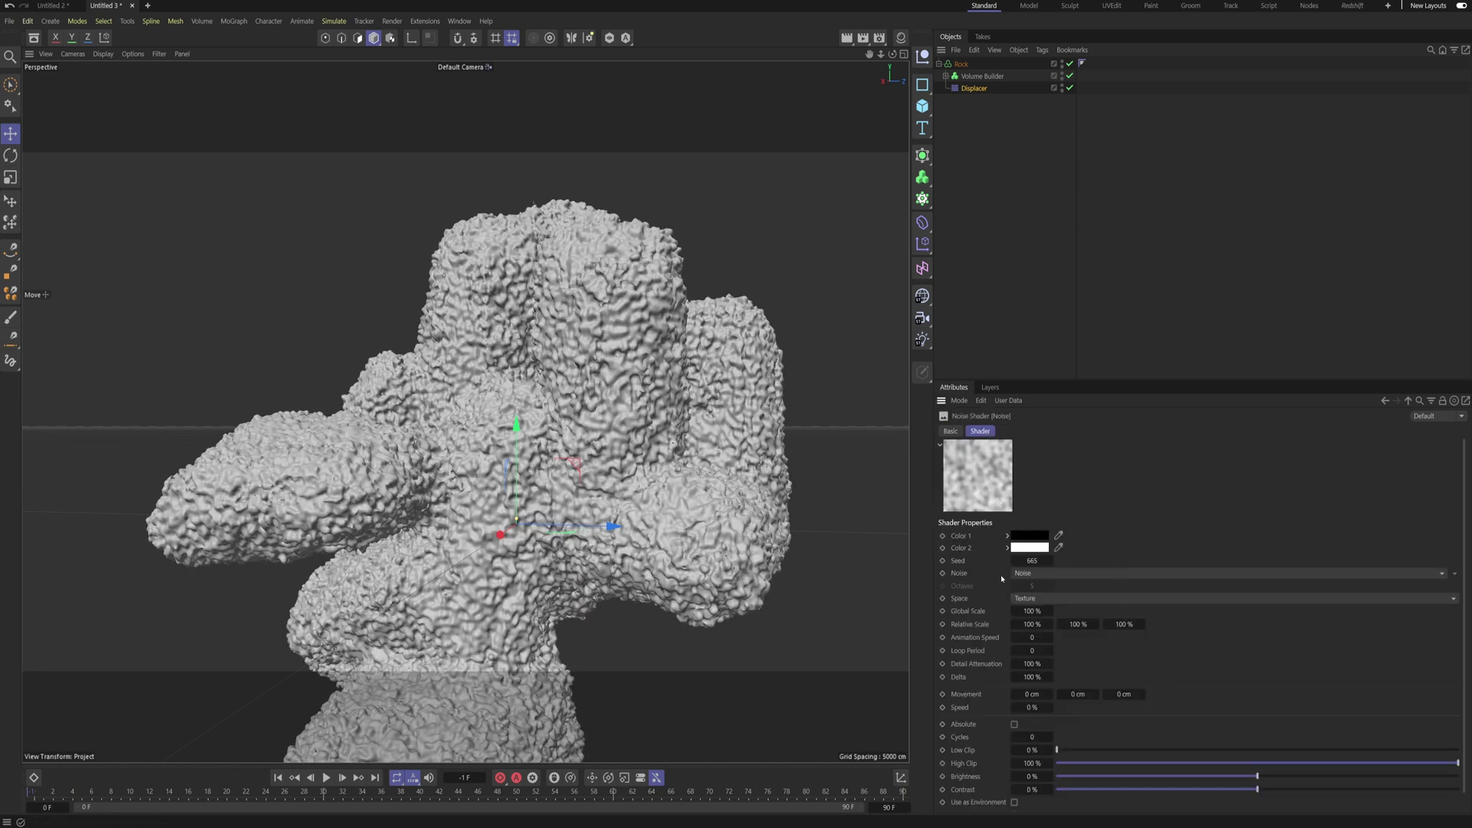
Step: Set the displacement shader's noise type to Displaced Voronoi with 20 octaves
click(1016, 573)
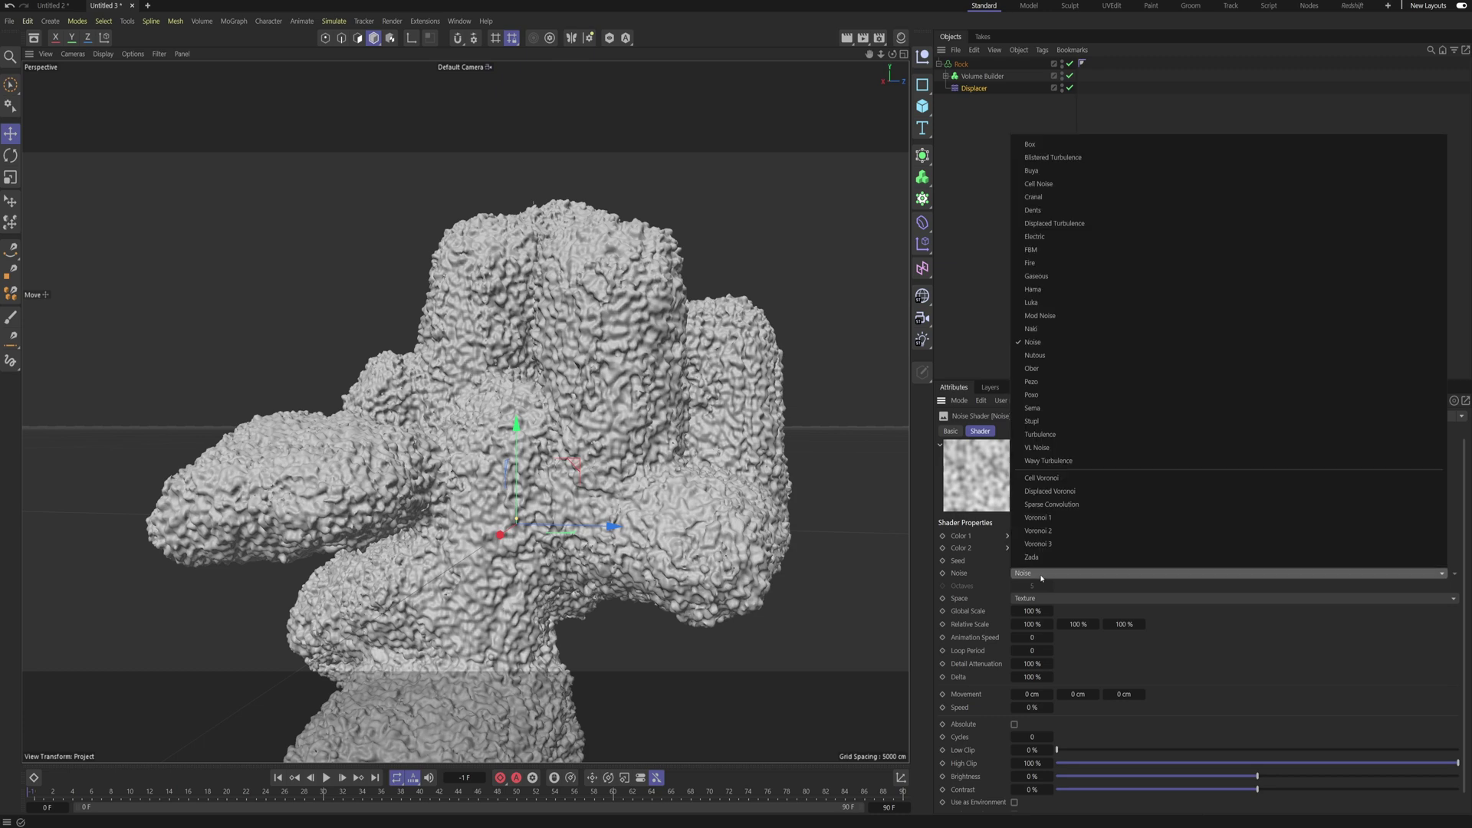
click(1037, 493)
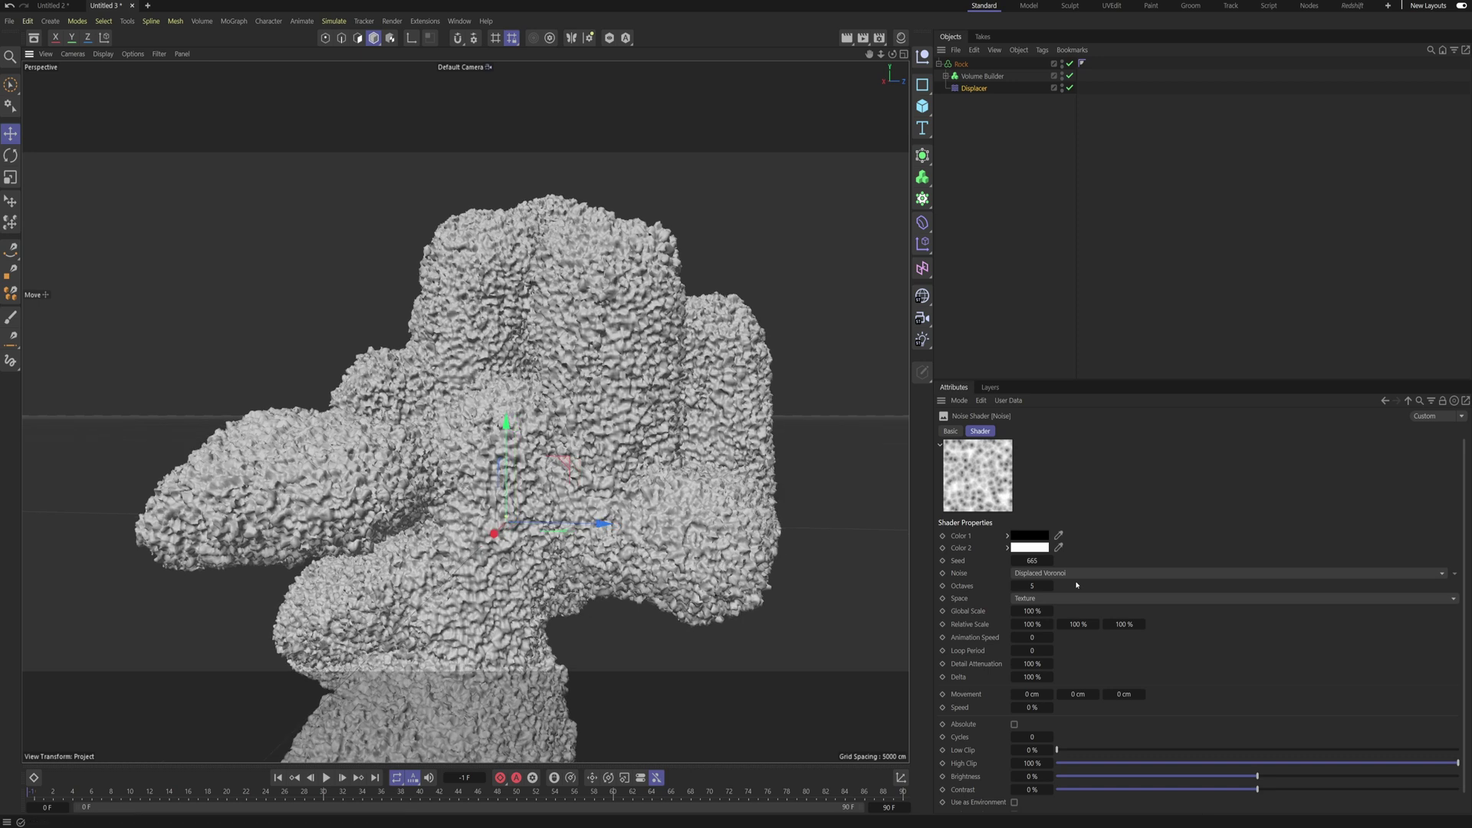
click(1030, 587)
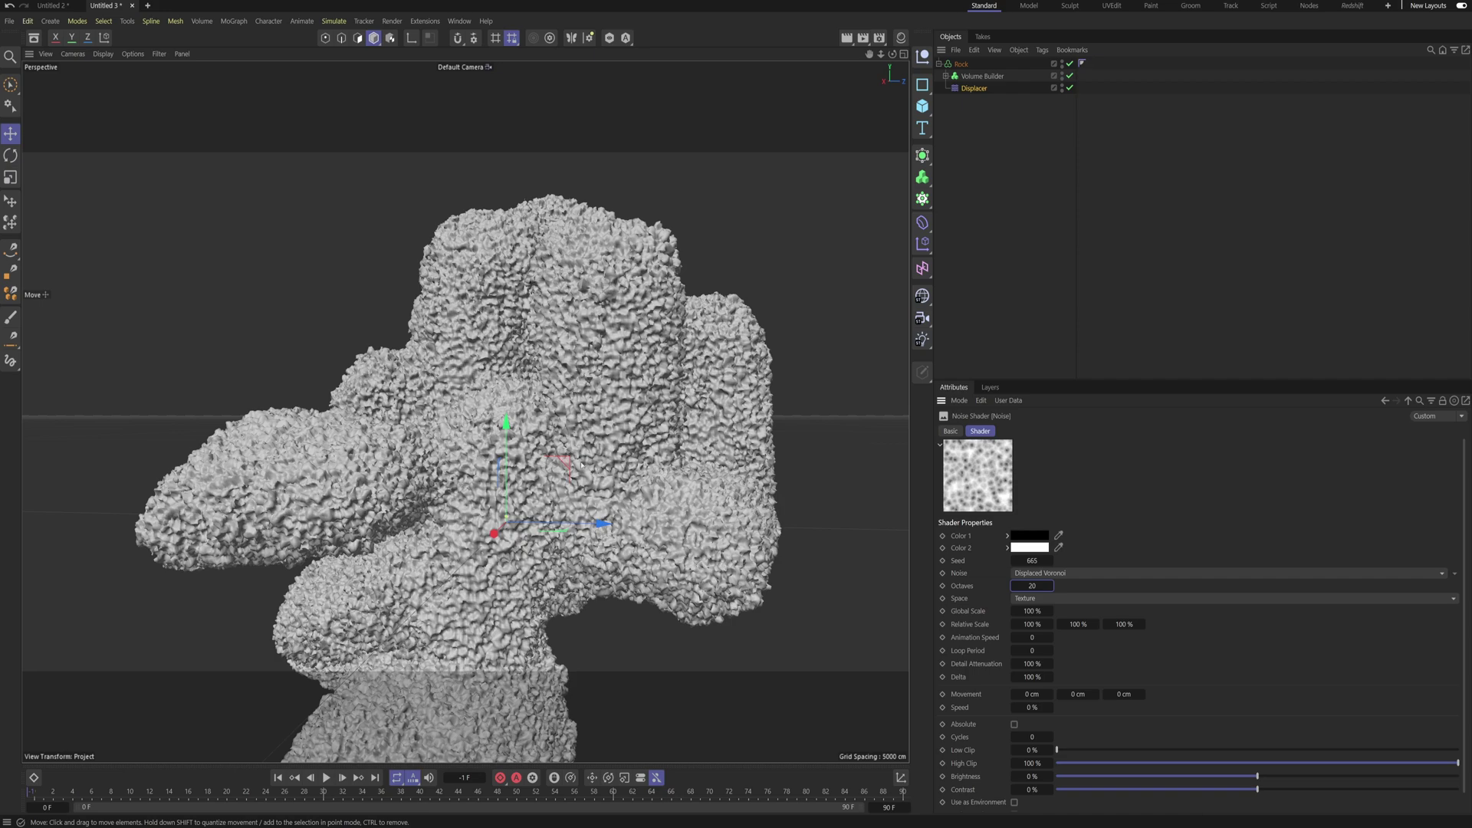
Step: Set the Displaced Voronoi noise's global scale to 500%
scroll(652, 502, up, 6)
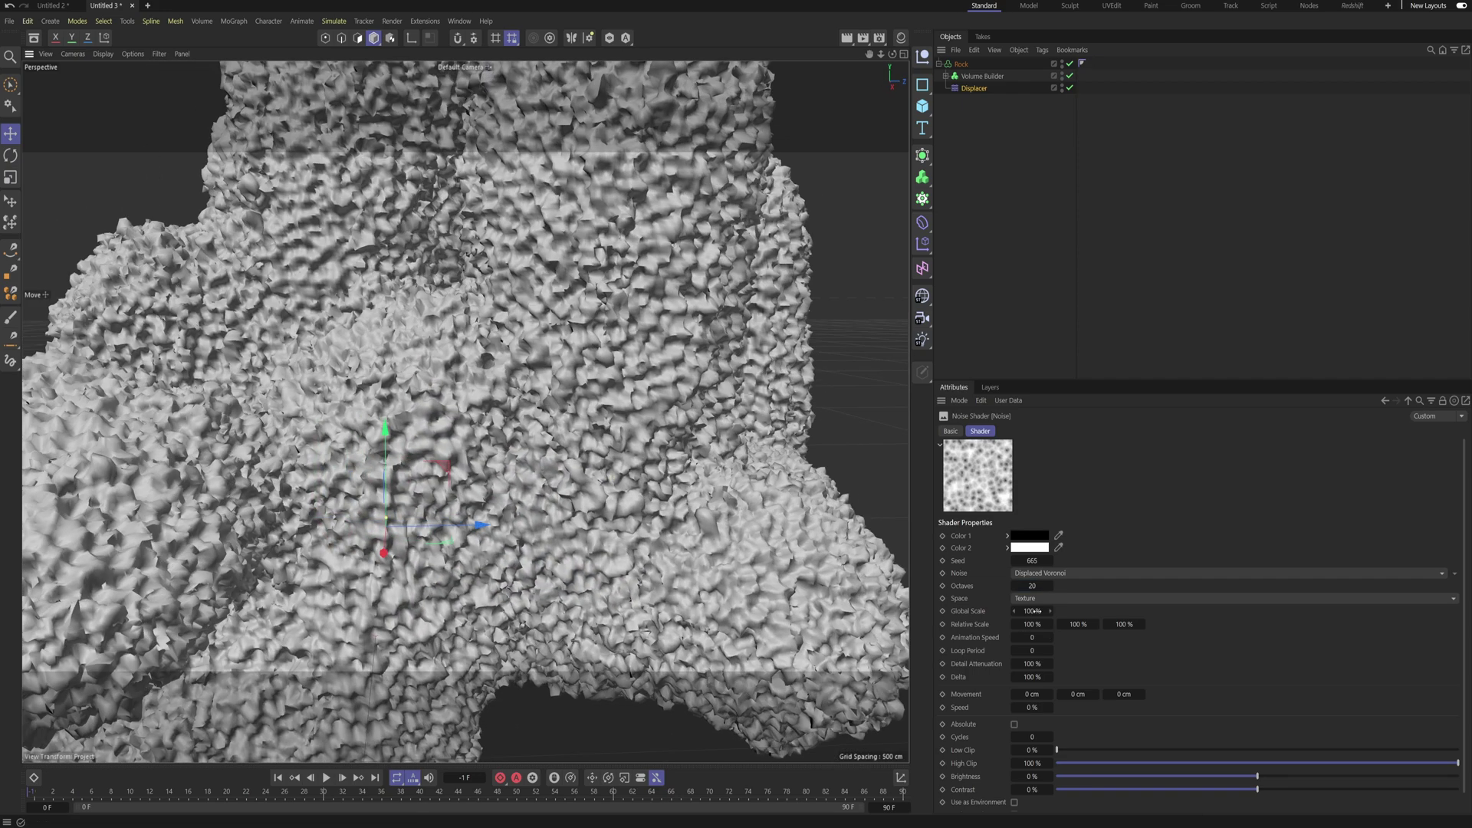
click(1037, 611)
text(500)
key(Return)
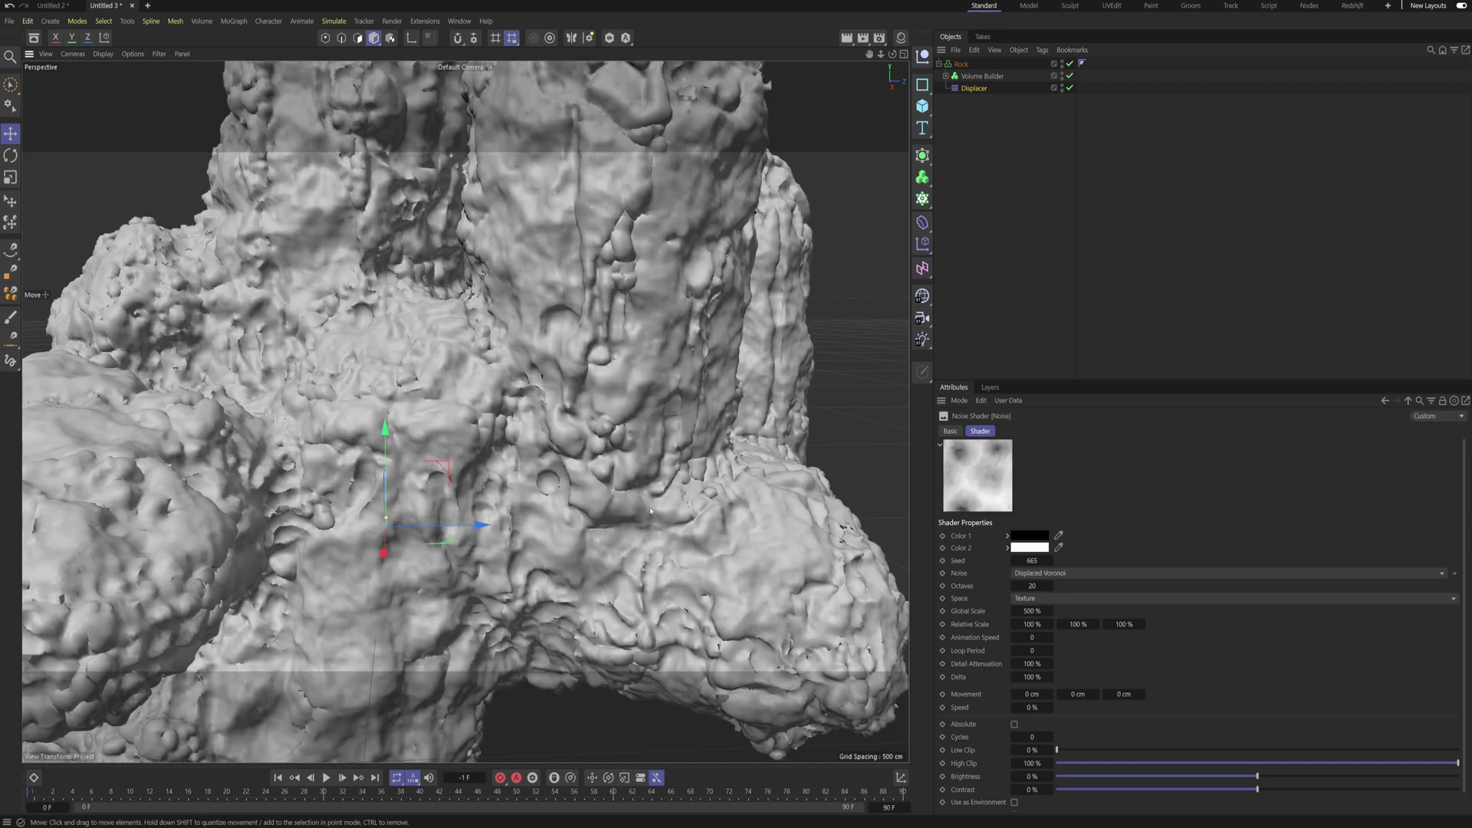
alt+right_drag(652, 436, 561, 470)
alt+drag(561, 470, 514, 461)
Step: Stretch the displacement noise vertically by setting its second relative scale value to 300%
double_click(1070, 626)
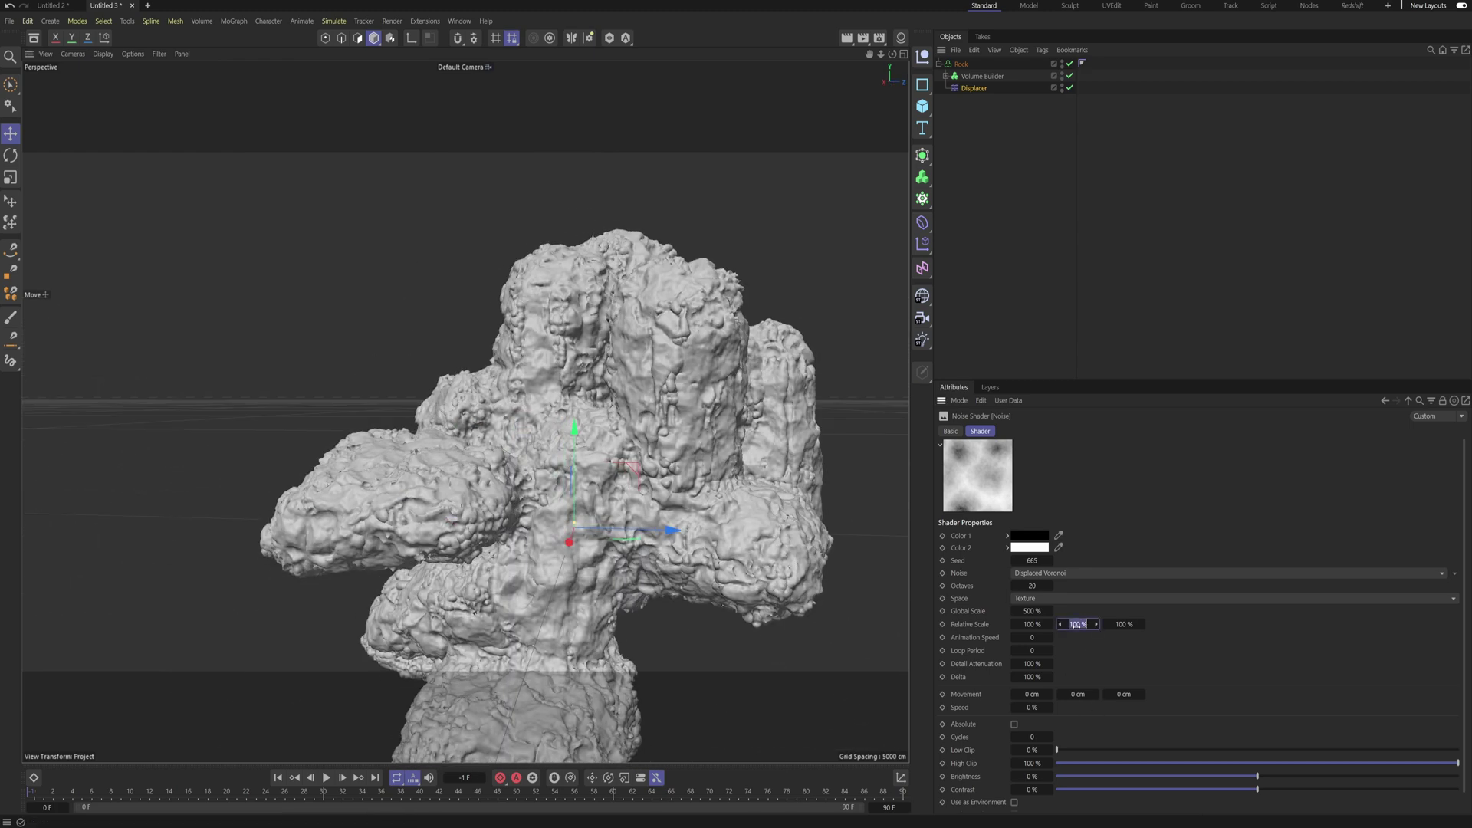
text(30)
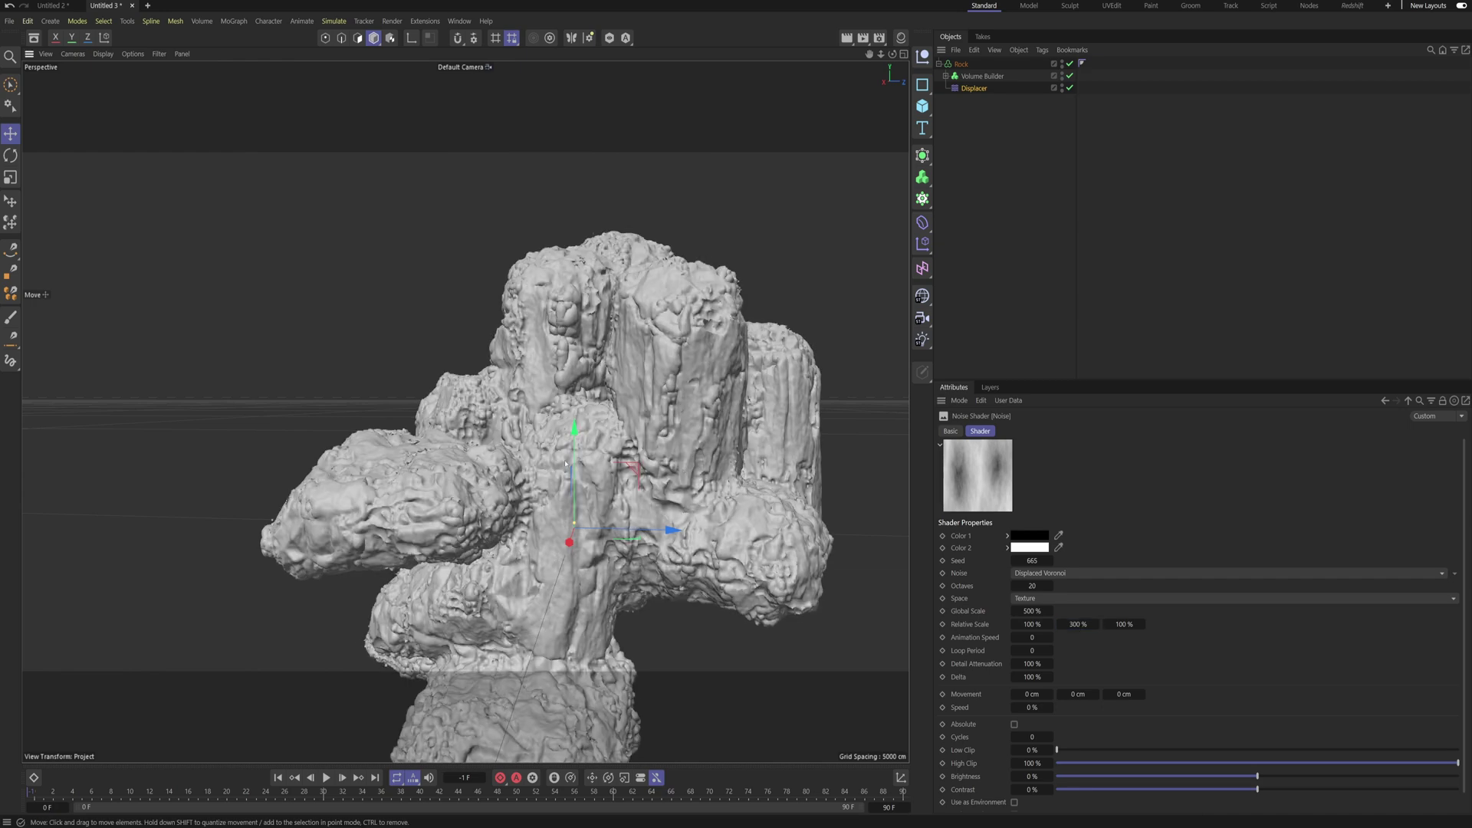
scroll(672, 390, up, 6)
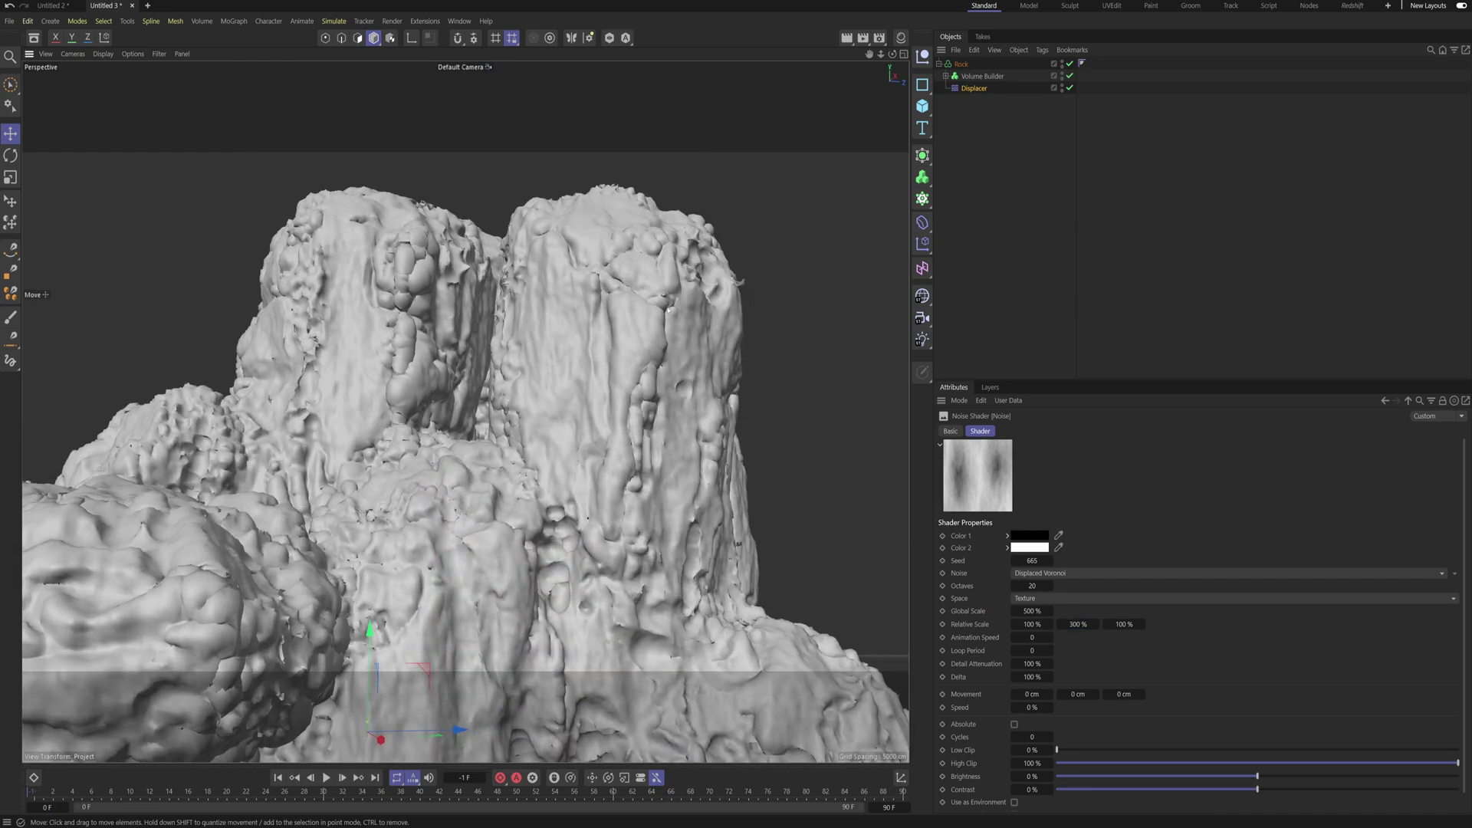
alt+drag(677, 446, 537, 527)
scroll(664, 452, down, 5)
scroll(536, 528, up, 6)
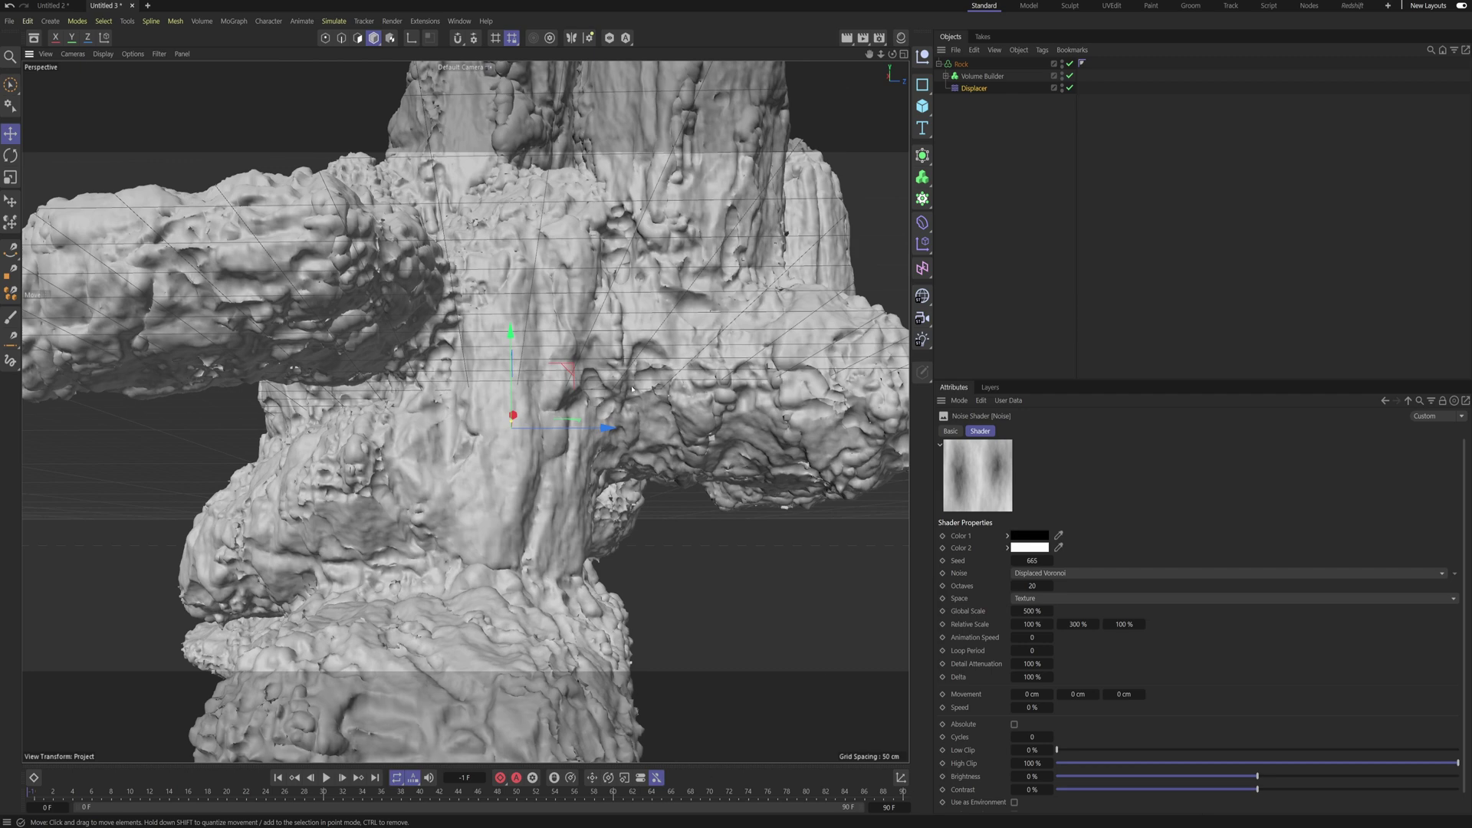
scroll(632, 388, down, 5)
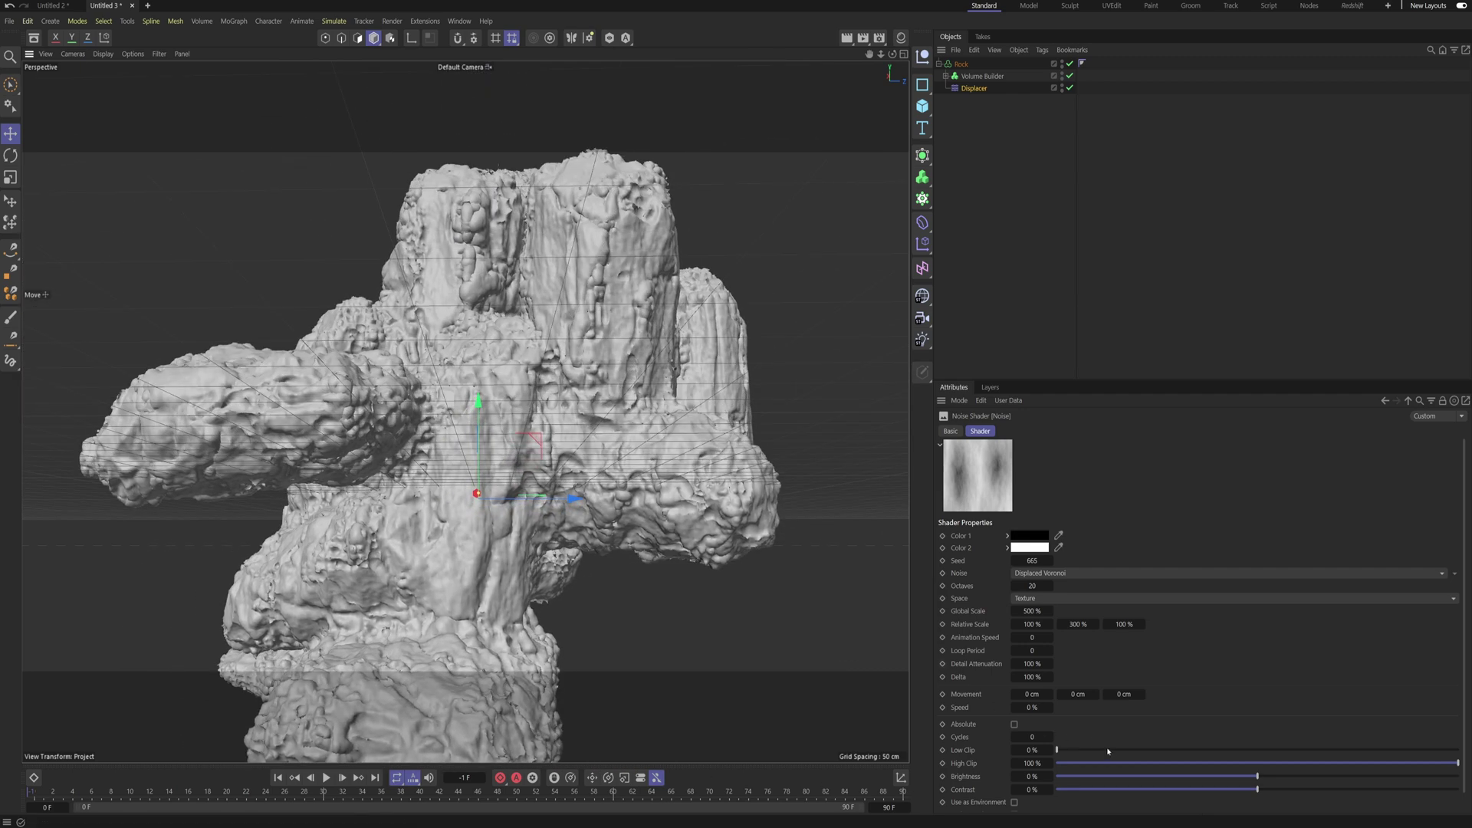
Step: Clip the displacement noise with a Low Clip of 16% and a High Clip of 84%
click(1111, 750)
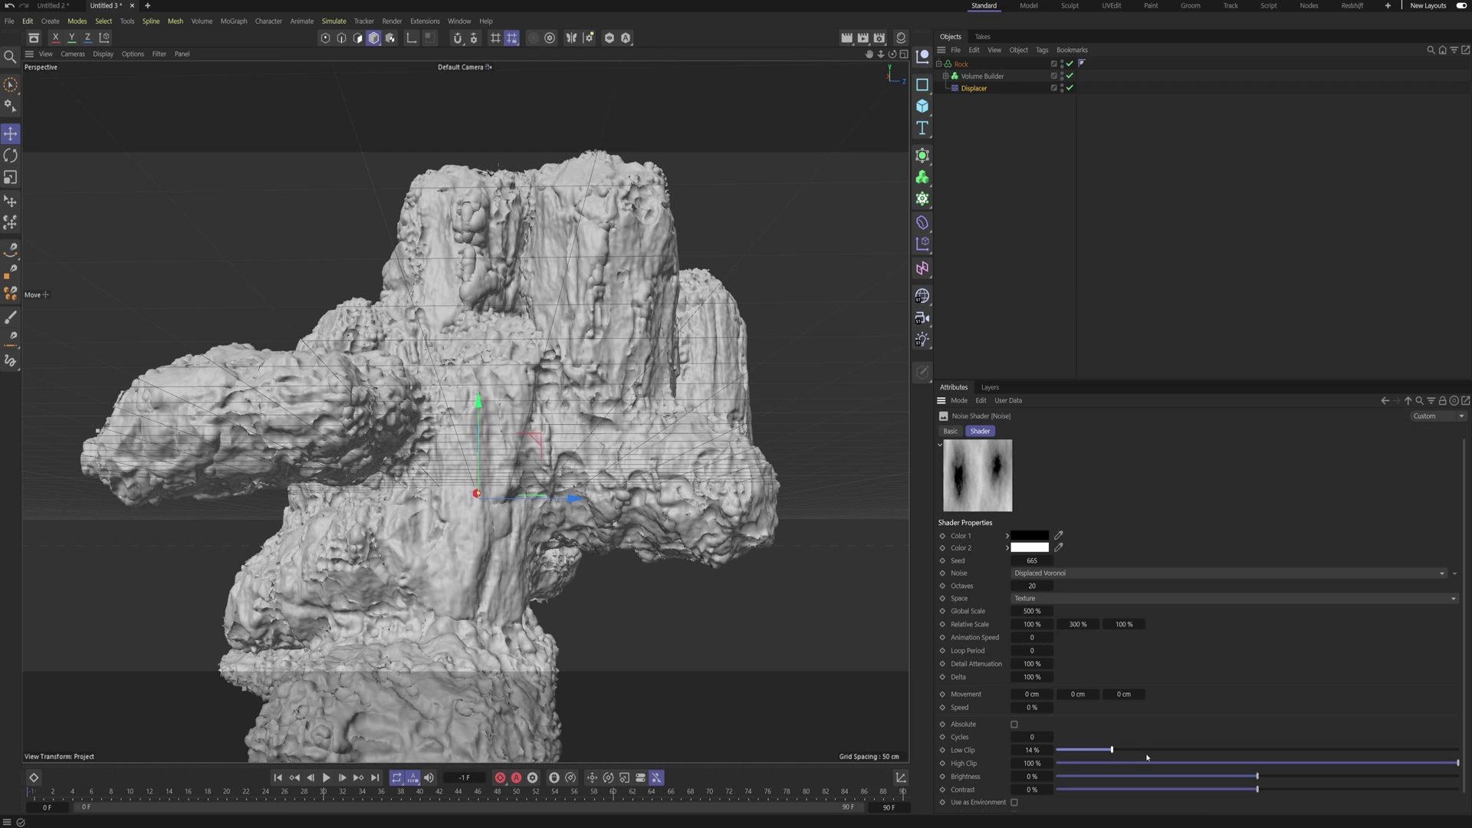
click(1148, 751)
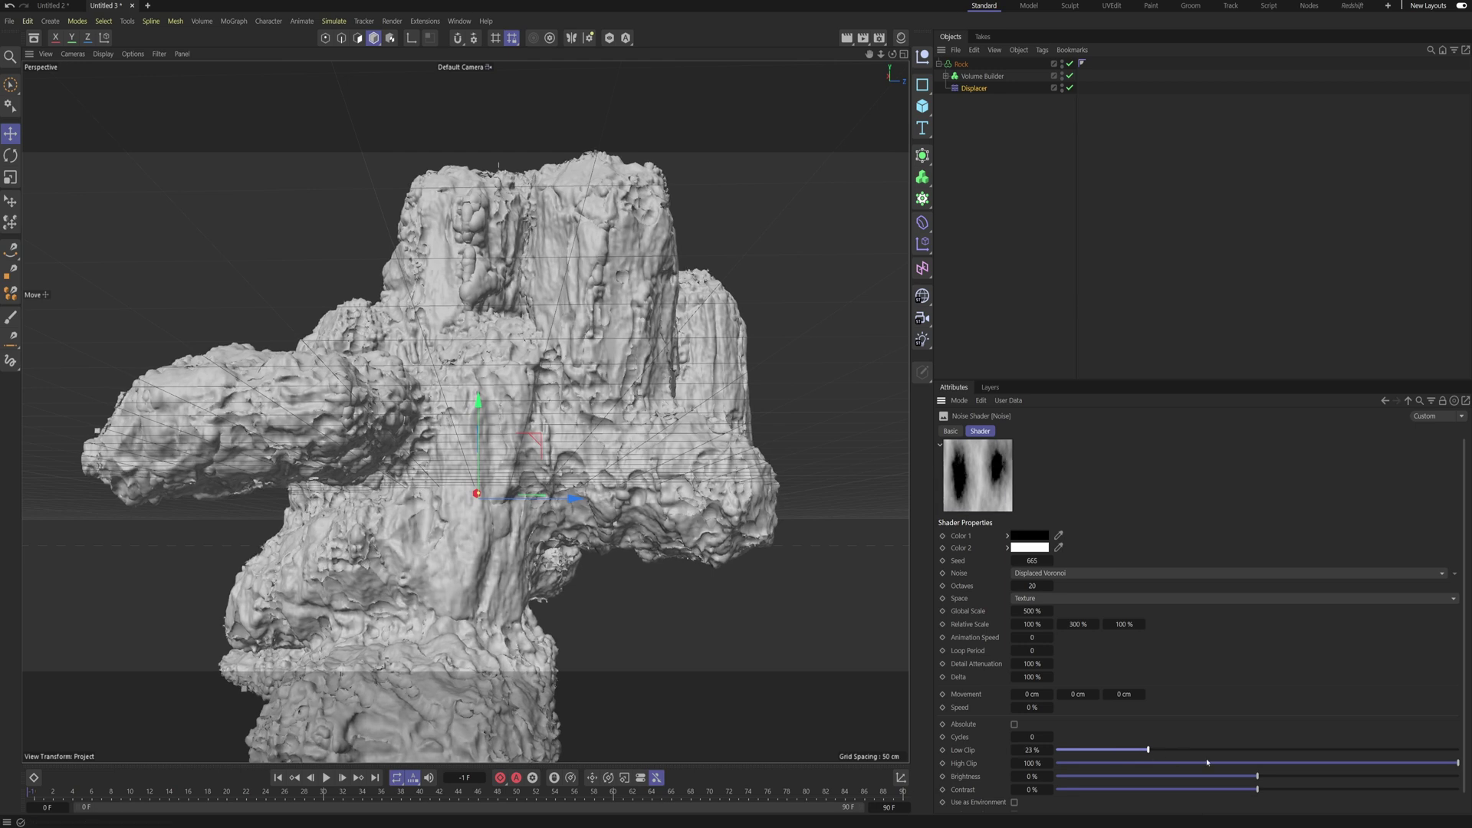
click(1120, 751)
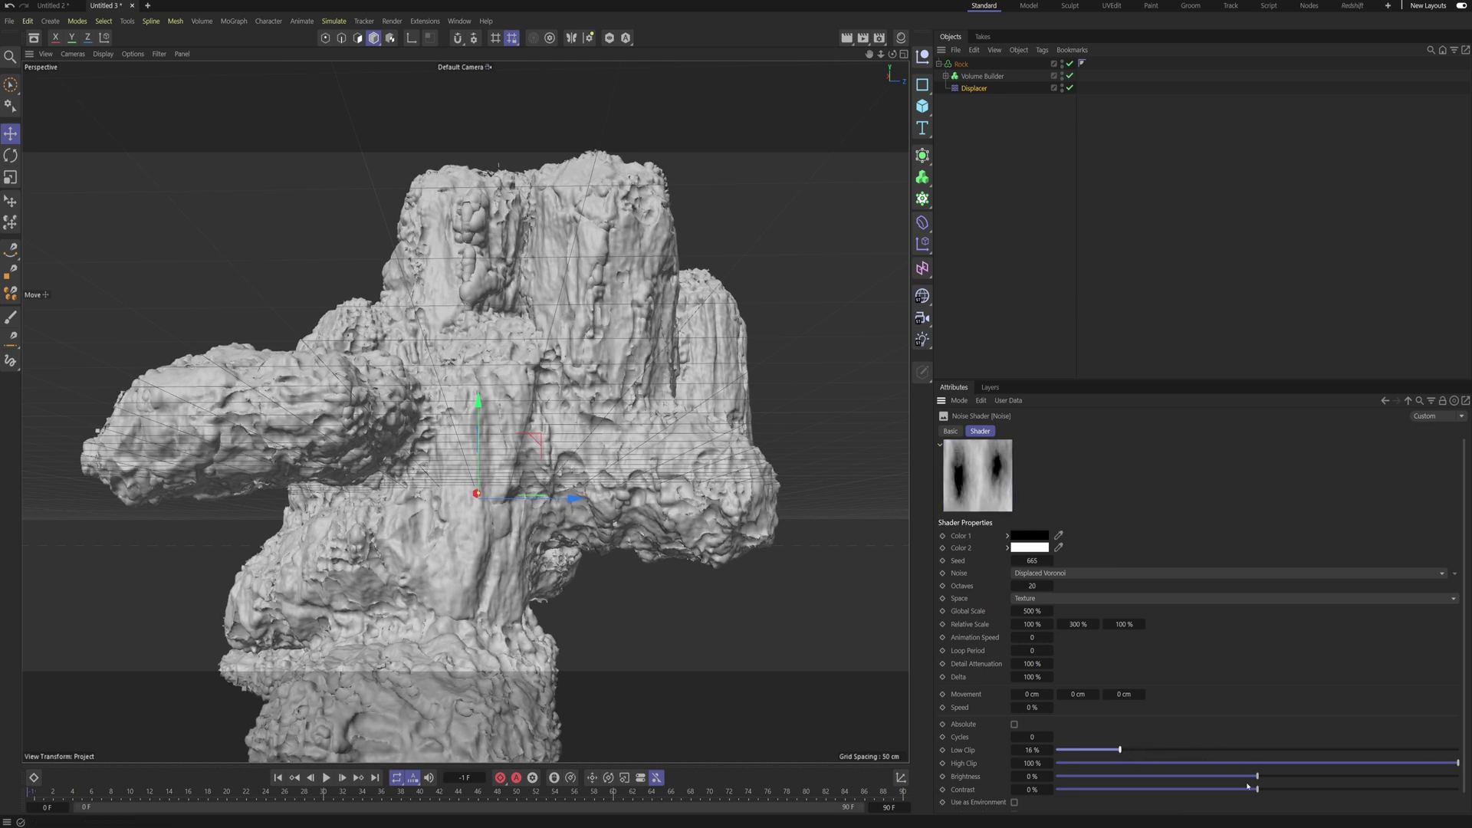
click(1404, 764)
click(1393, 764)
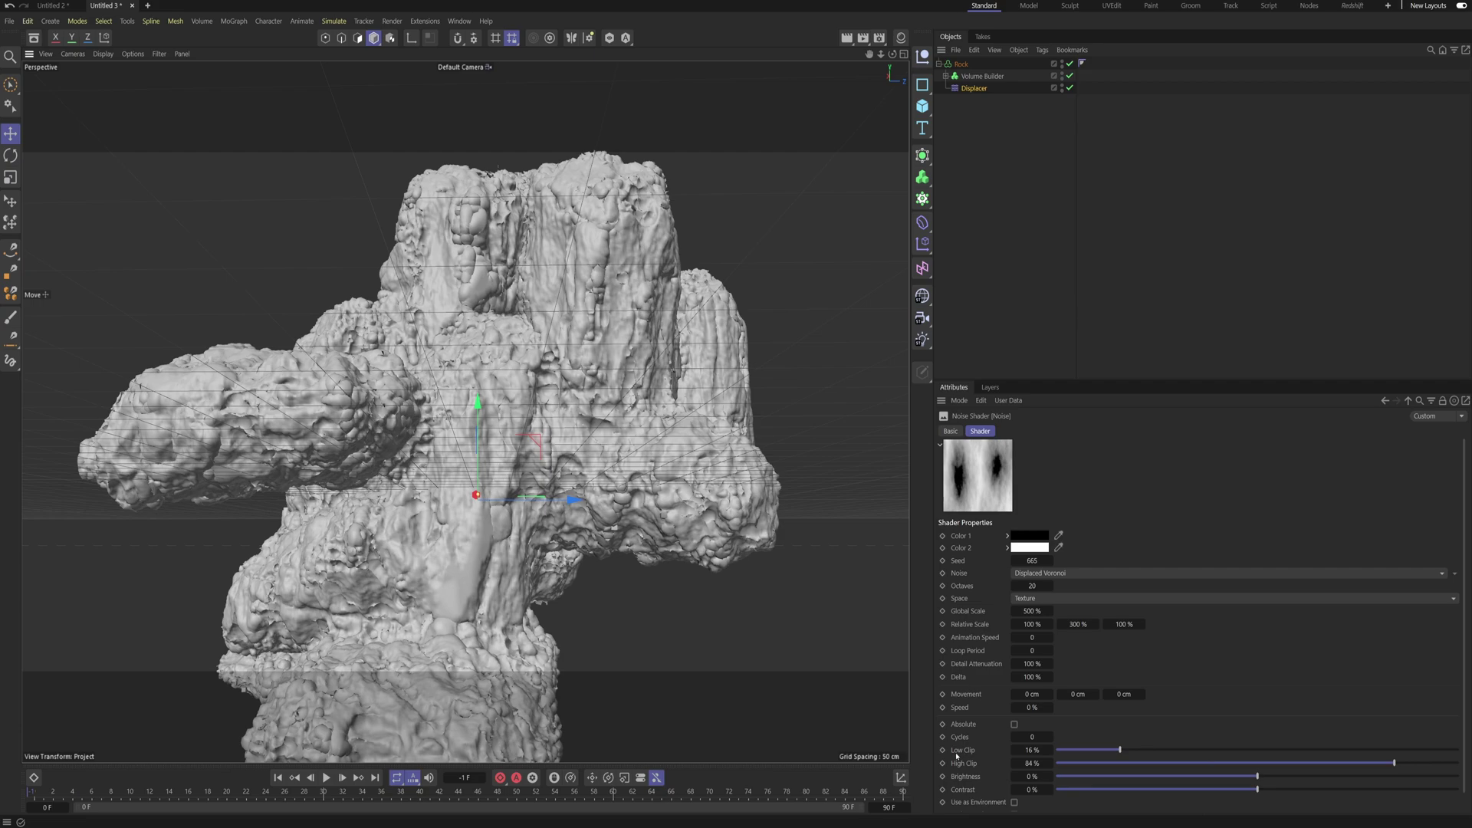
Step: Reduce the displacement noise's Low Clip to 9%
mouse_move(476, 259)
alt+mouse_down()
mouse_move(498, 338)
mouse_move(552, 383)
mouse_move(475, 259)
alt+mouse_up()
scroll(475, 258, up, 5)
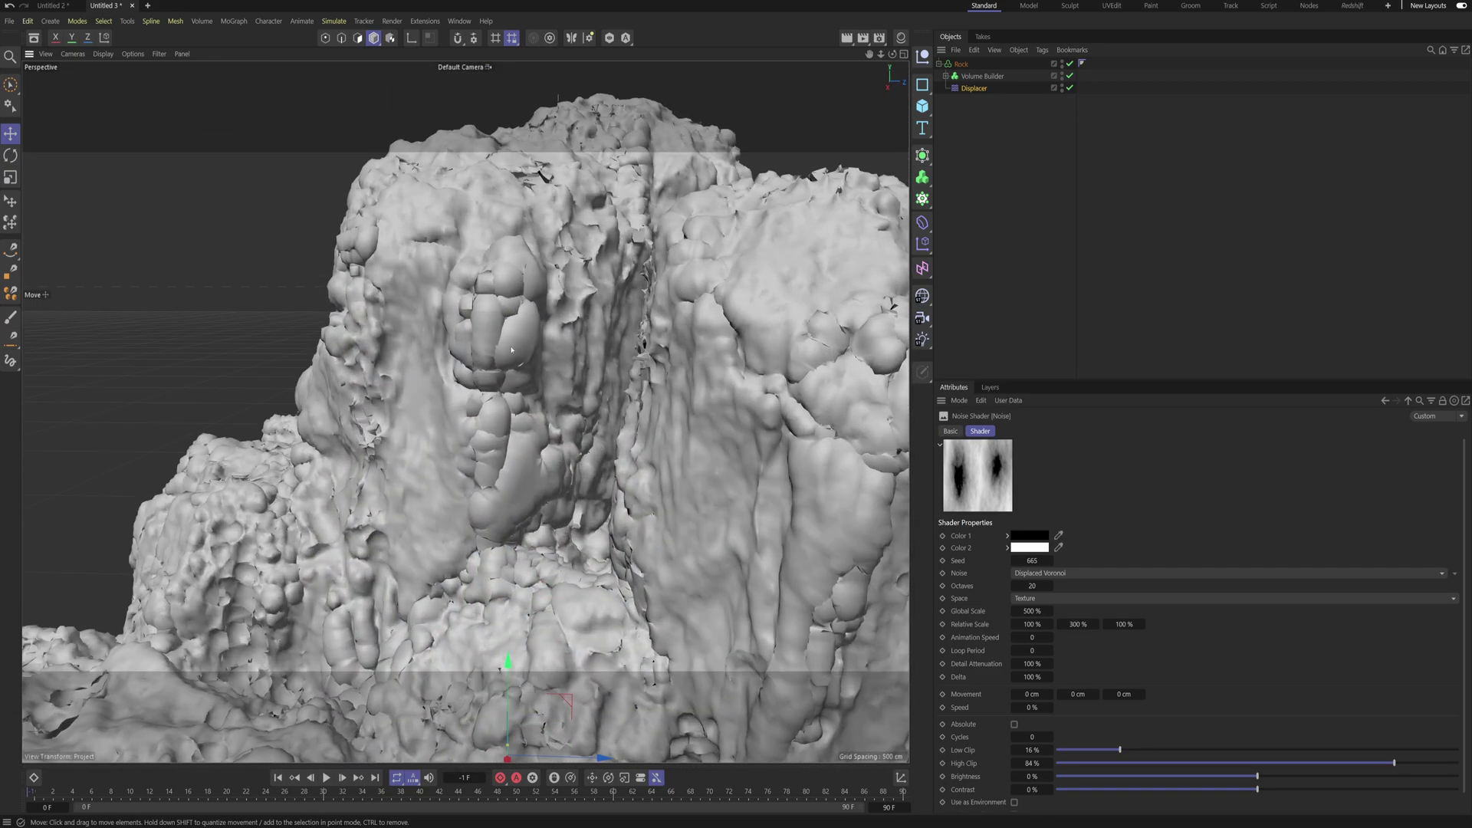
scroll(515, 349, up, 2)
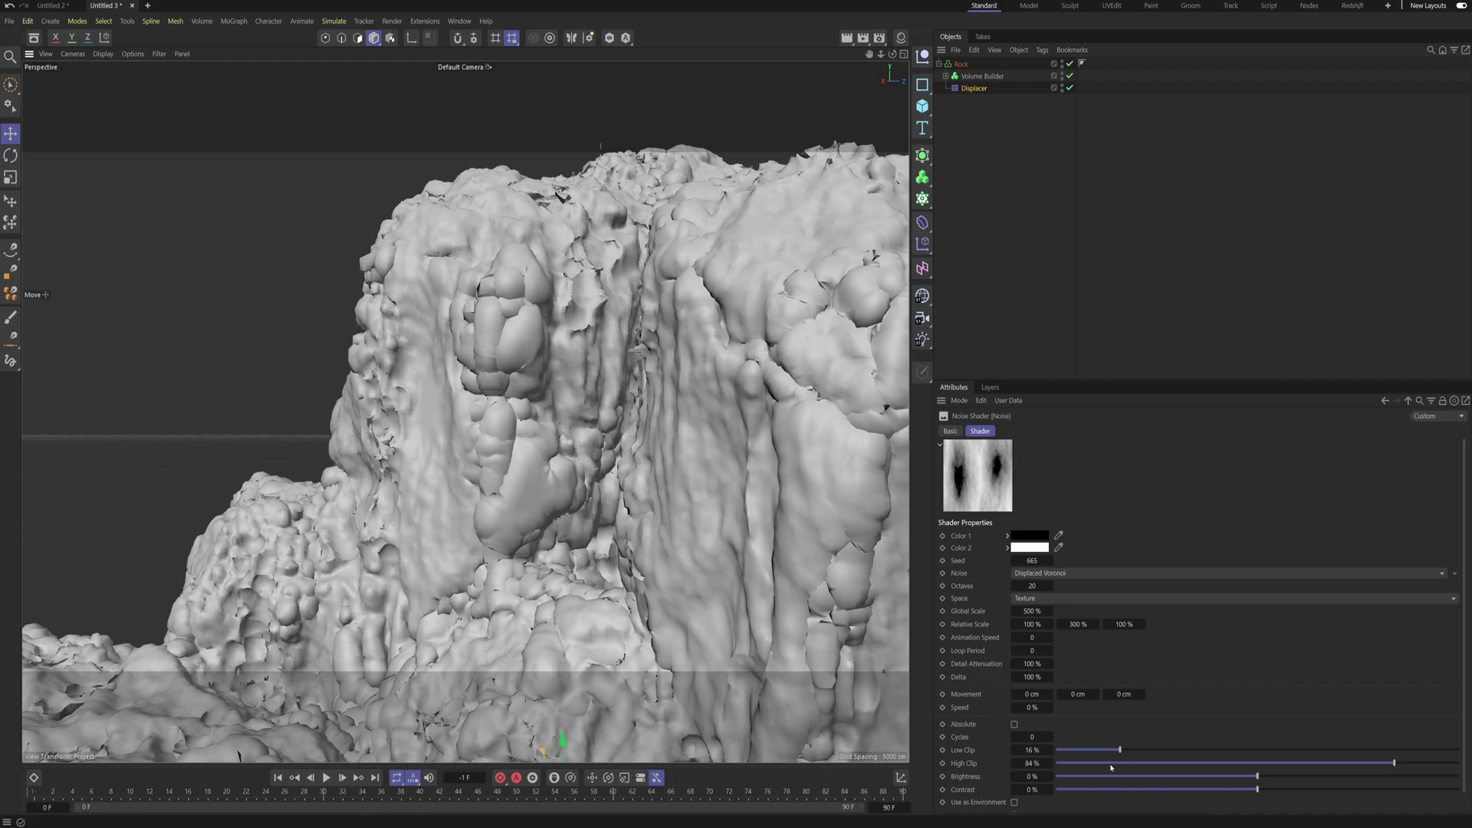
alt+drag(460, 414, 602, 469)
scroll(554, 486, down, 3)
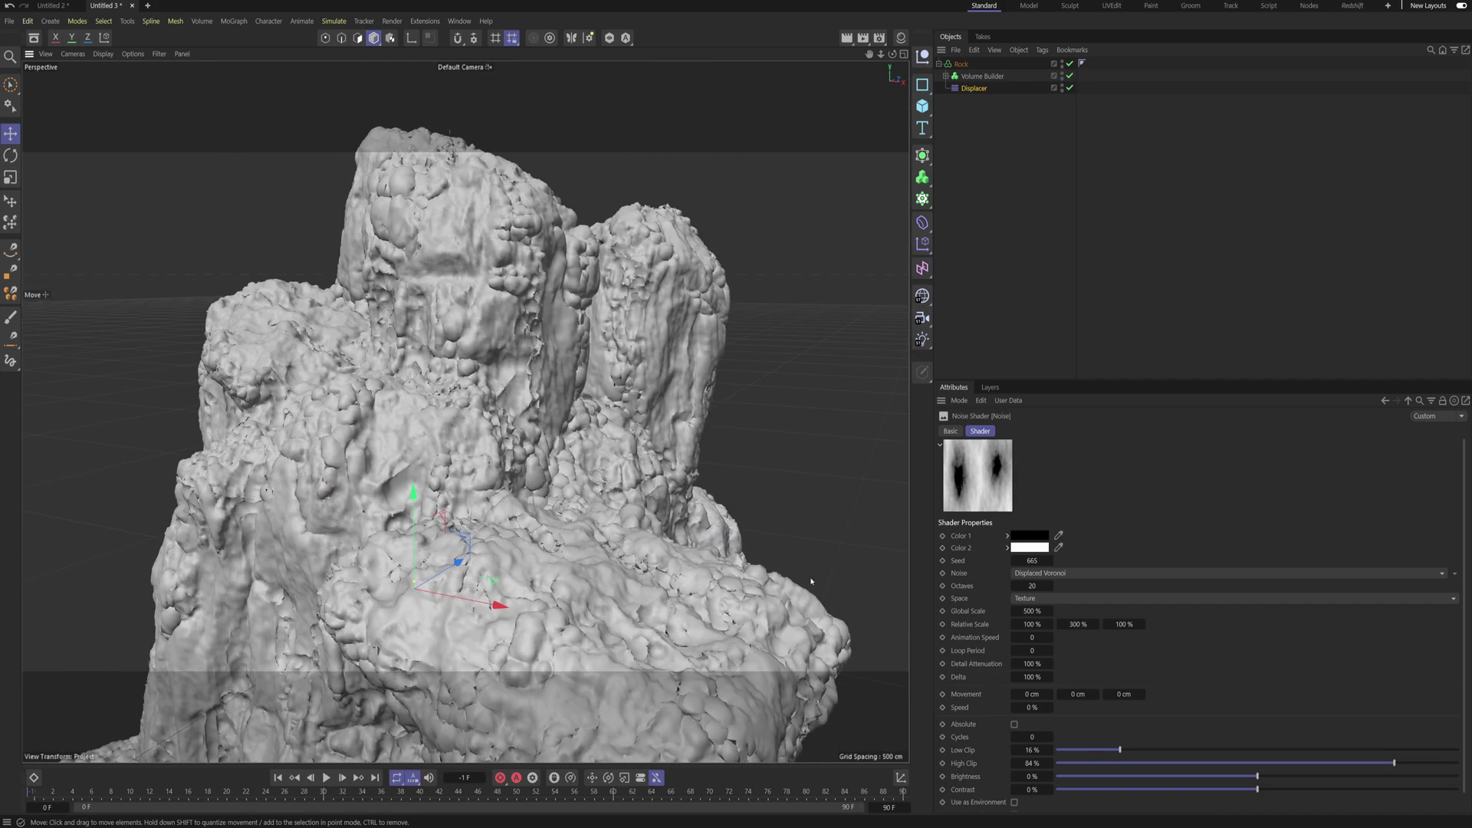
click(1092, 751)
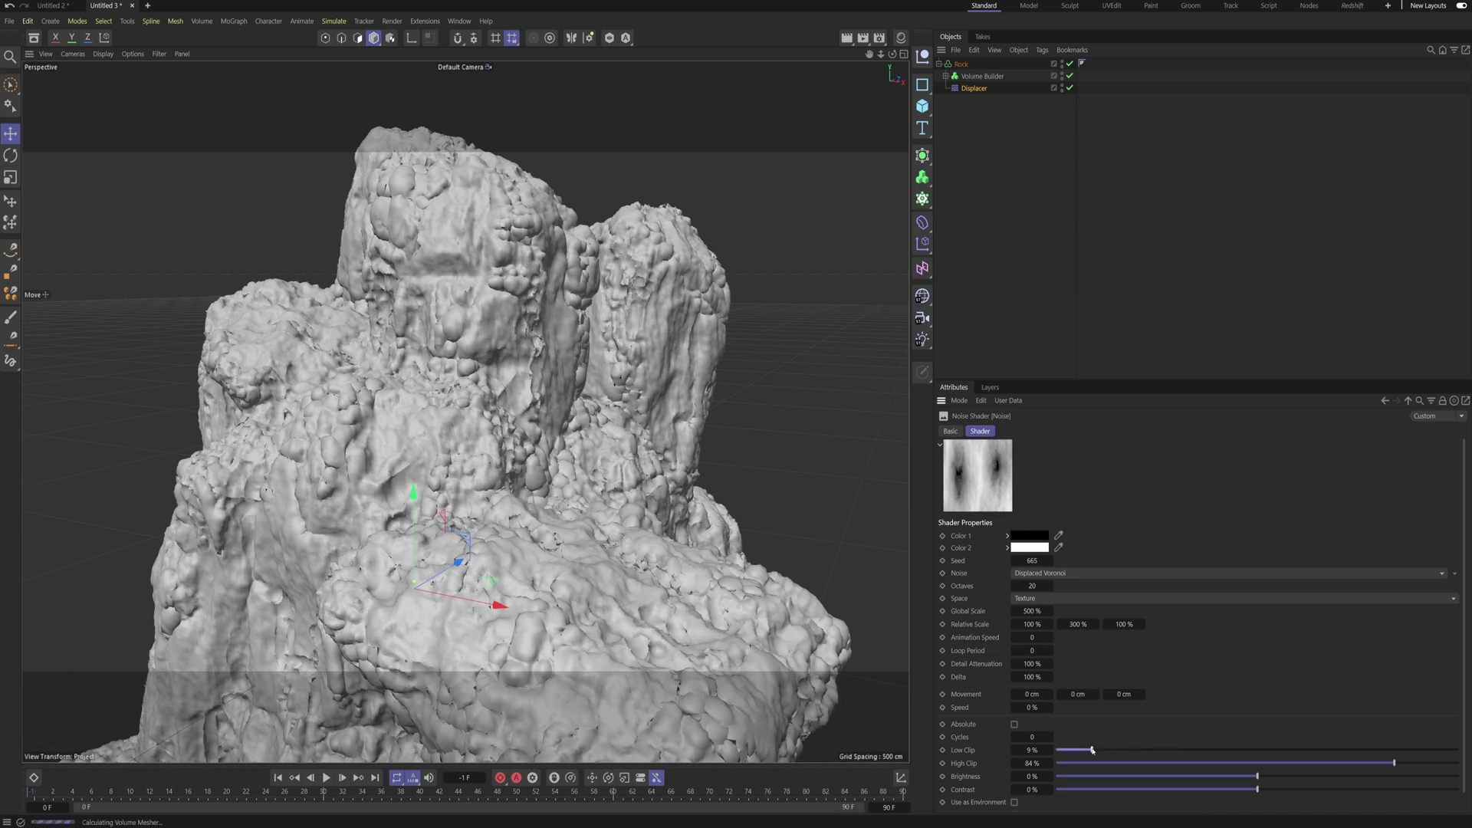
Step: Raise the displacement noise's High Clip to 93% and check the effect from several sides of the rock
click(1429, 763)
alt+drag(843, 429, 648, 345)
alt+drag(730, 387, 805, 429)
alt+right_drag(805, 429, 673, 483)
alt+drag(674, 483, 552, 429)
alt+middle_drag(552, 430, 506, 495)
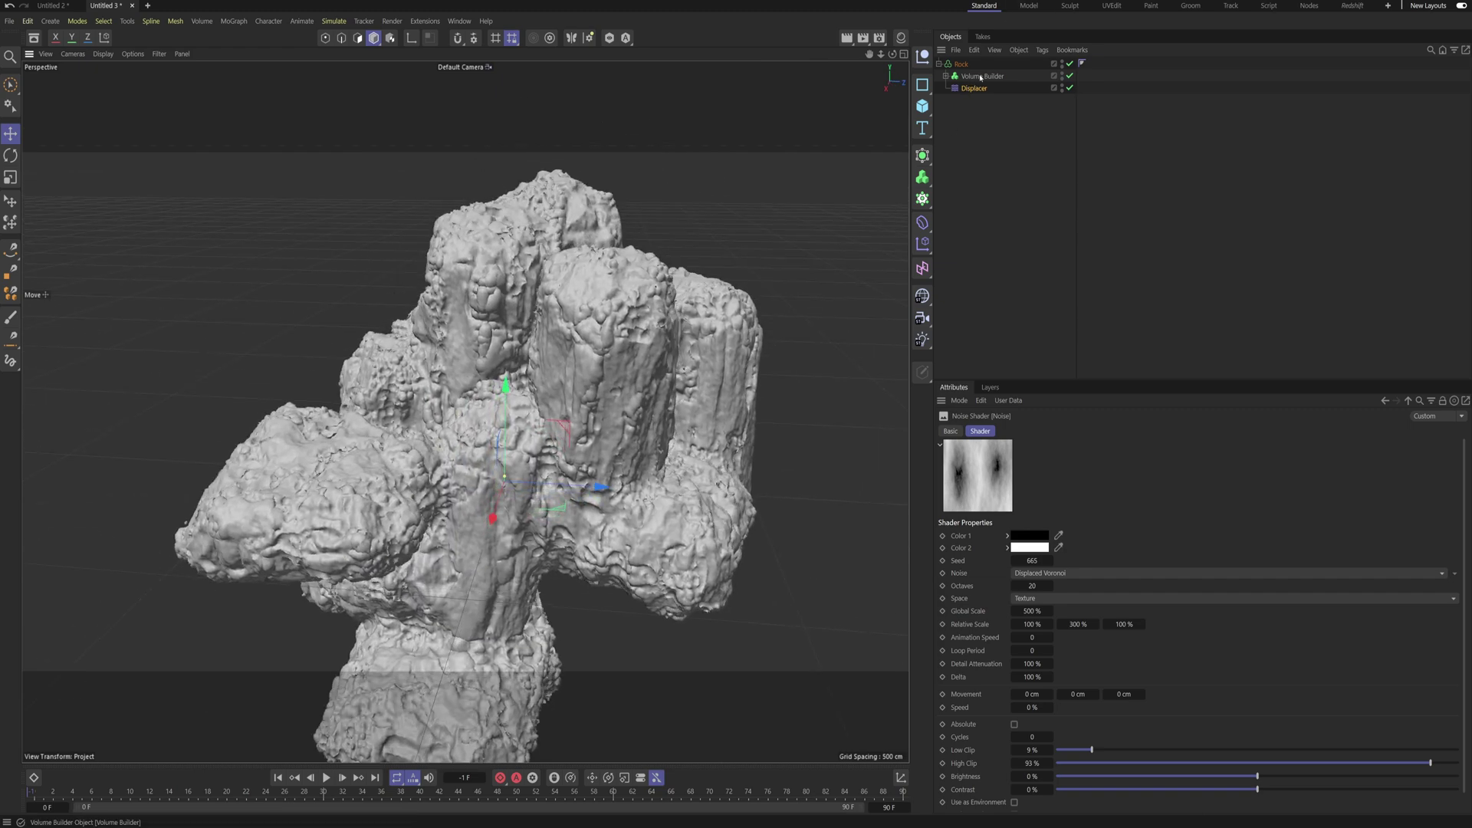
Step: Try a finer voxel size of 2 cm on the Volume Builder directly under Rock
click(982, 76)
click(1010, 473)
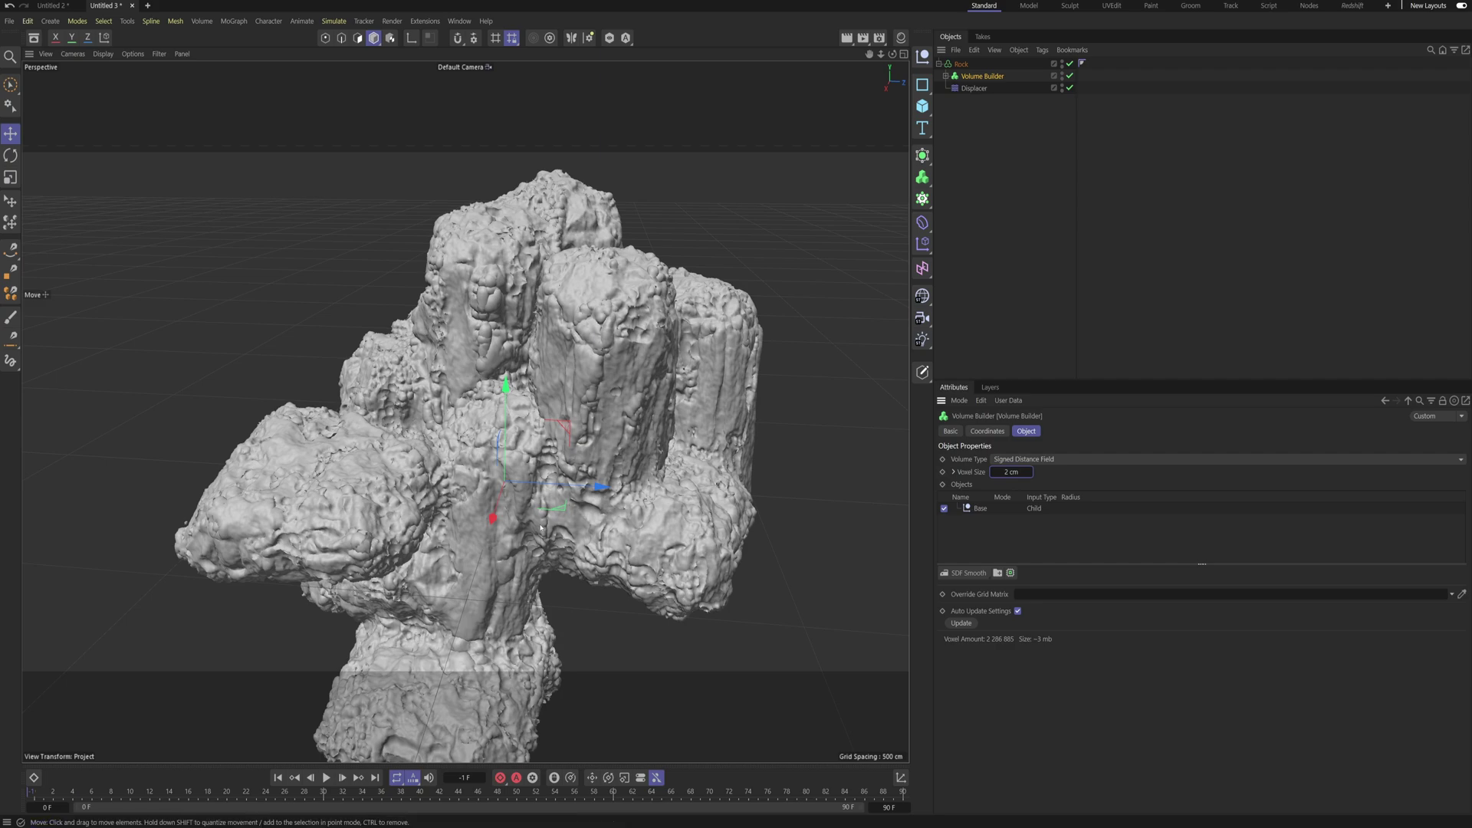
scroll(542, 527, up, 10)
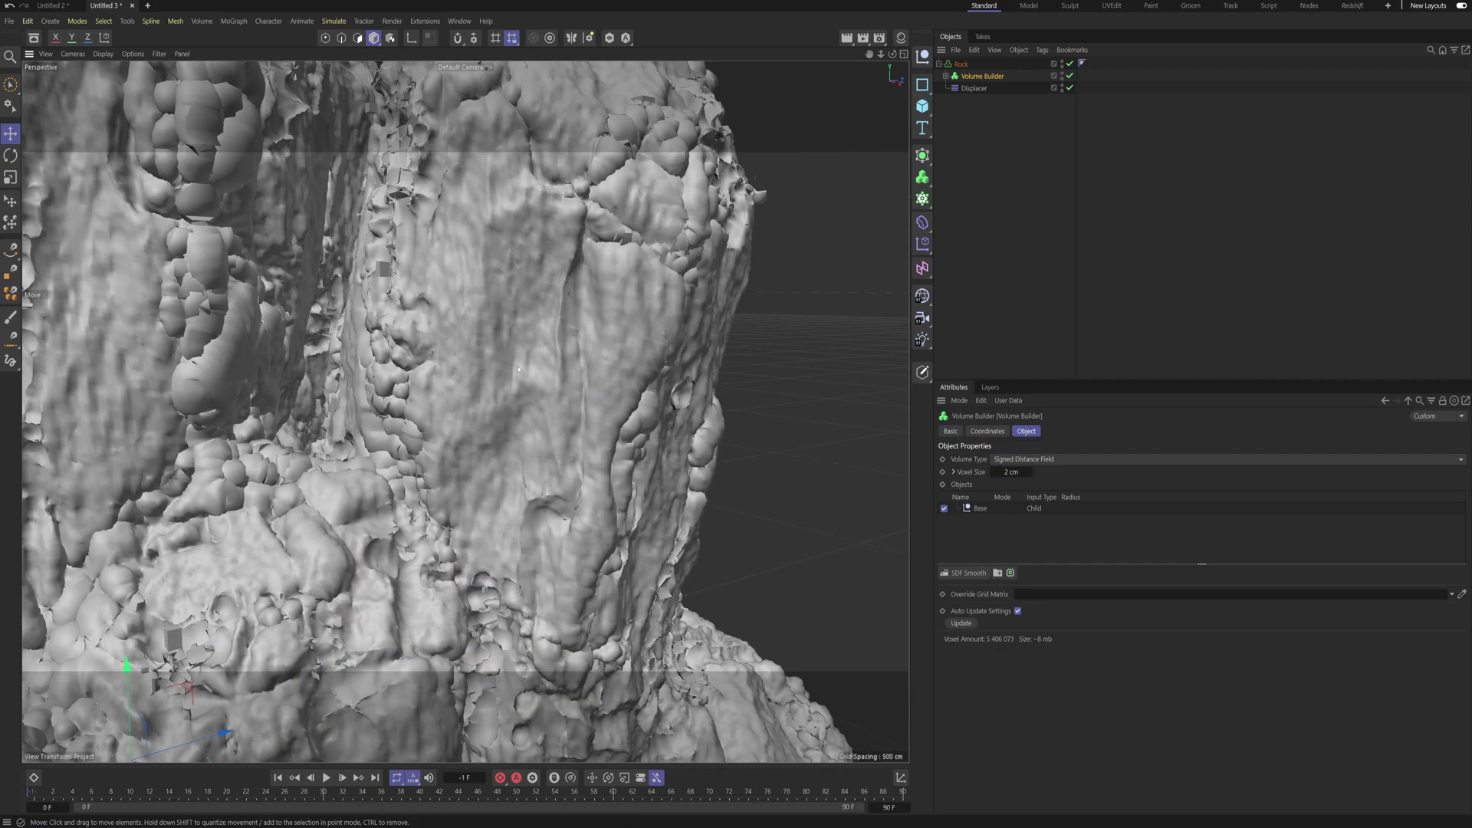
scroll(513, 381, down, 8)
alt+drag(513, 381, 633, 302)
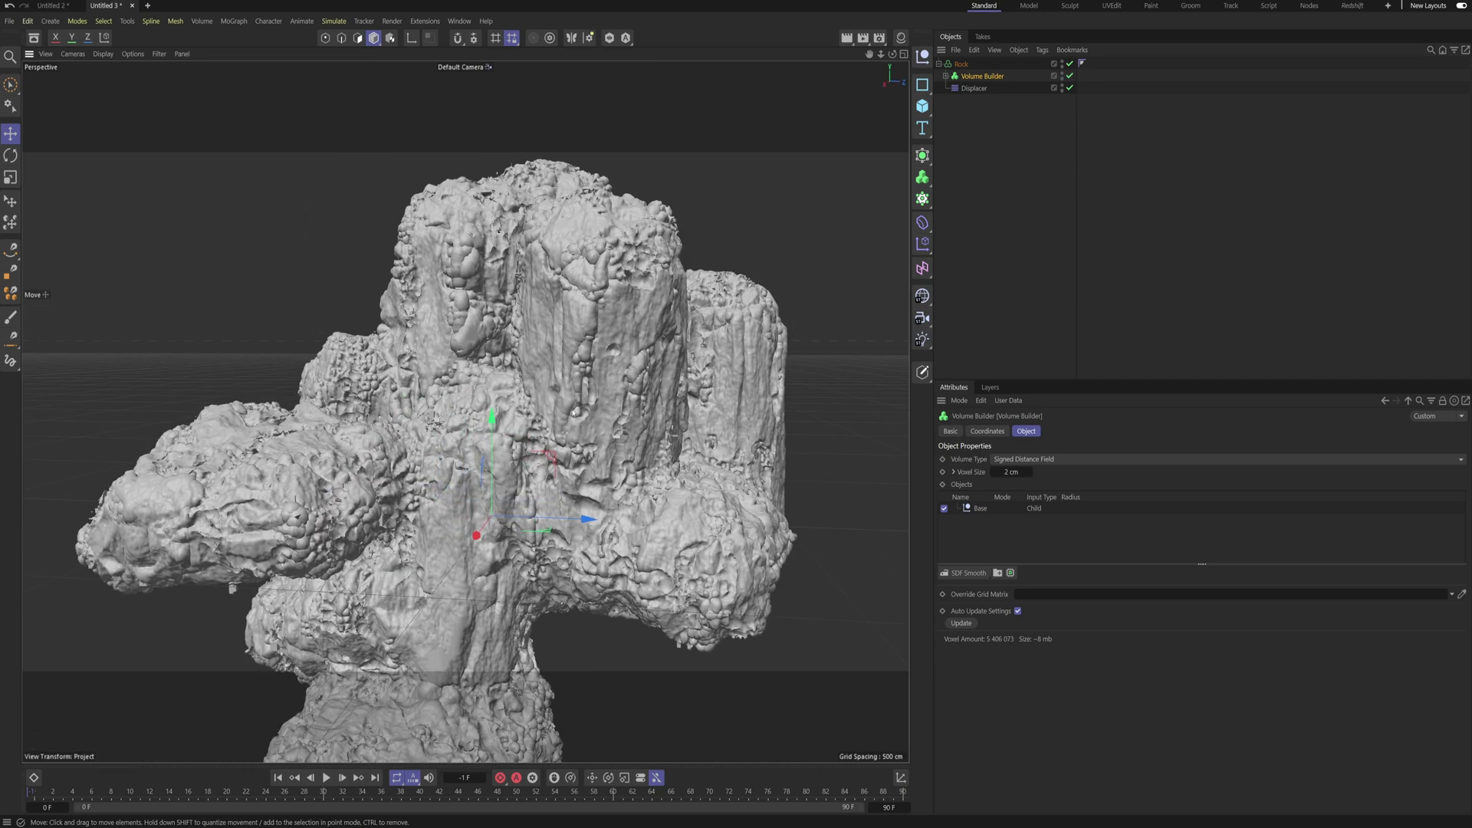
Step: Set the voxel size of the Volume Builder directly under Rock to 3 cm and inspect the whole rock
click(1012, 471)
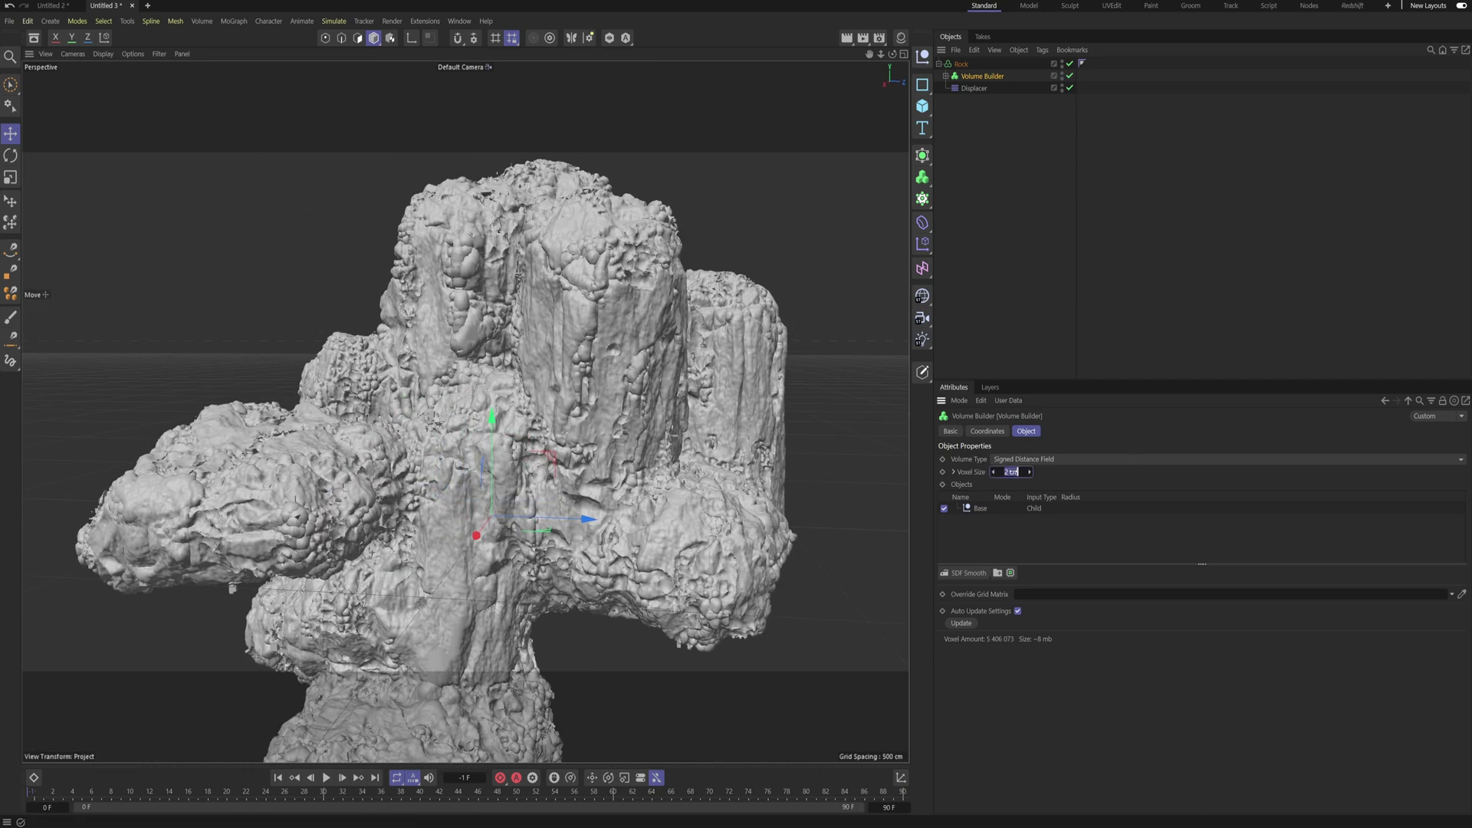
text(3)
key(Return)
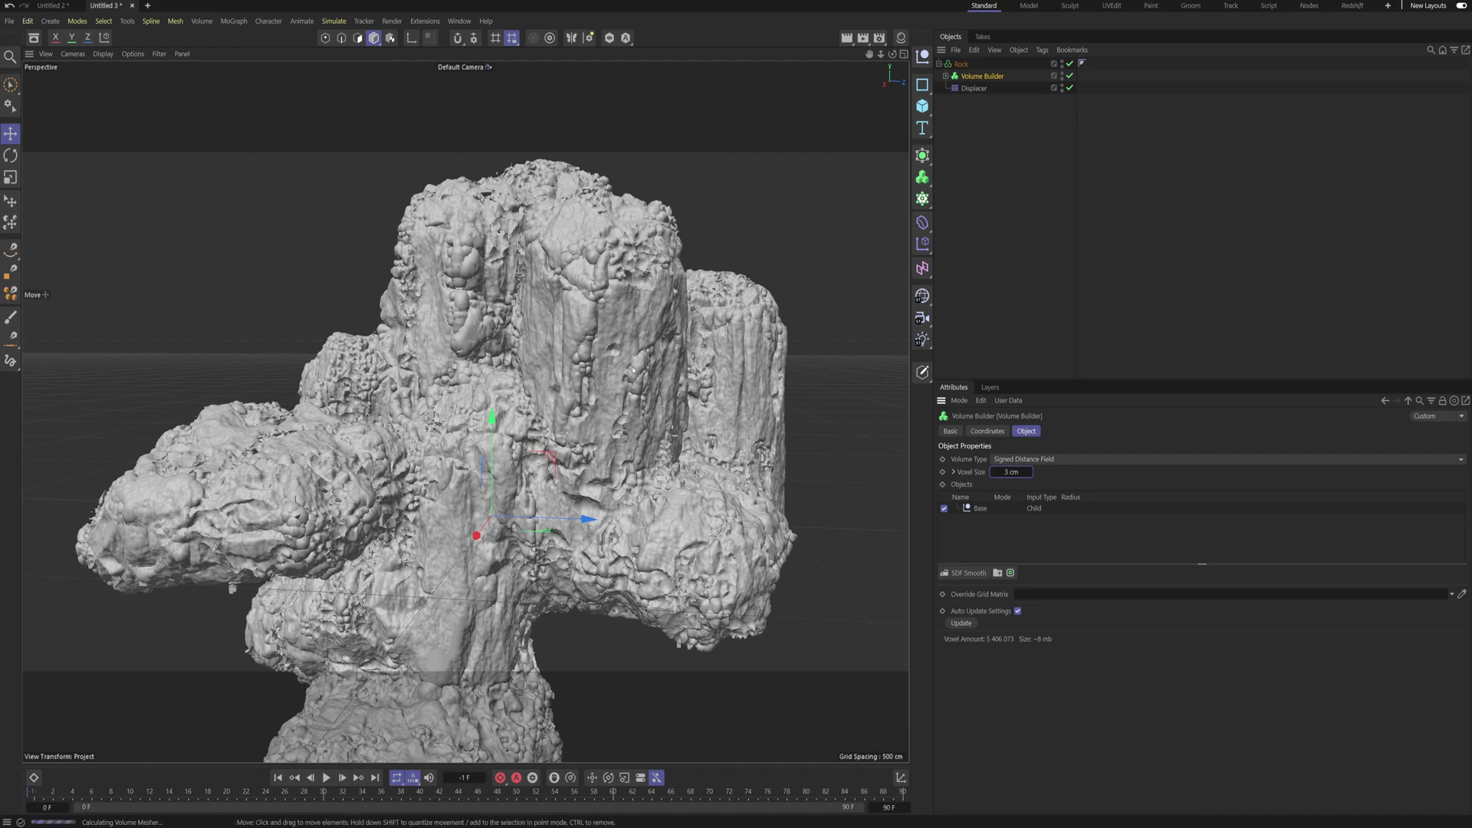
alt+drag(526, 276, 502, 499)
alt+right_drag(502, 498, 568, 494)
alt+drag(568, 494, 637, 534)
alt+right_drag(637, 535, 491, 491)
alt+drag(490, 490, 667, 464)
alt+right_drag(675, 467, 521, 613)
alt+middle_drag(521, 614, 575, 519)
alt+drag(575, 519, 546, 385)
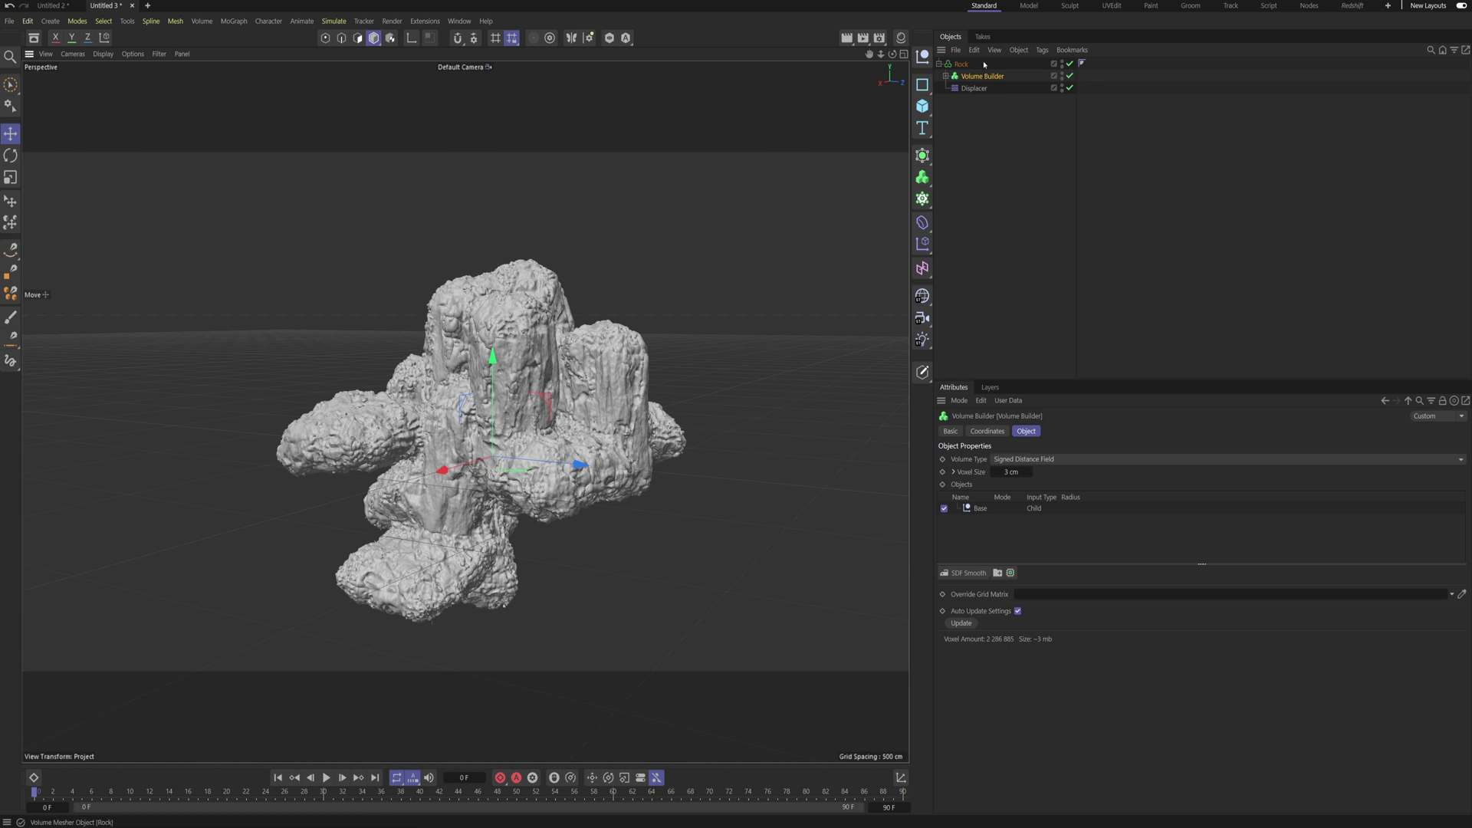
Step: In the nested Volume Builder inside Base, set the SDF Close and Open filter's offset to 55 cm
click(945, 77)
click(952, 88)
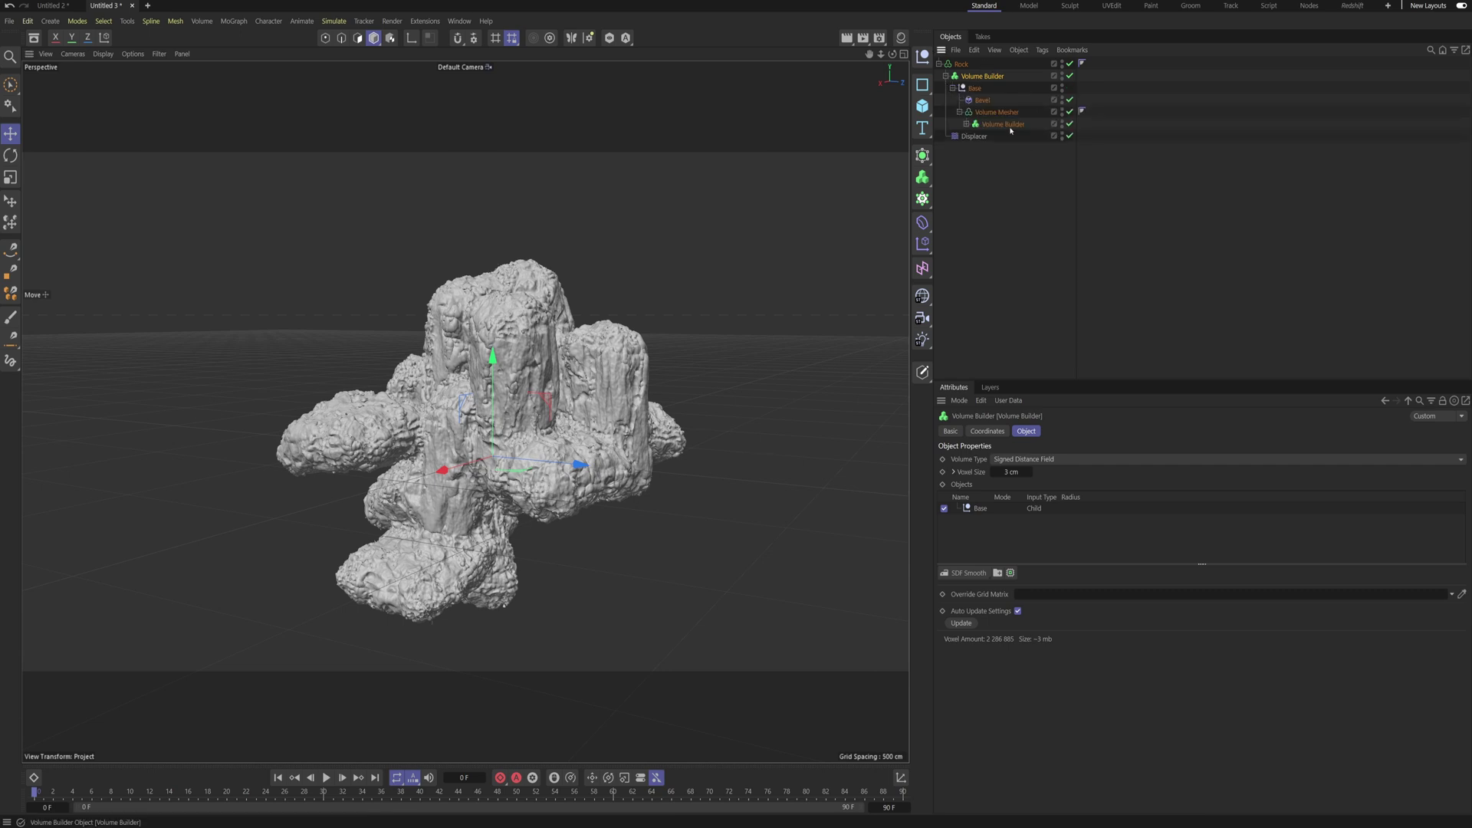
click(989, 124)
click(1004, 520)
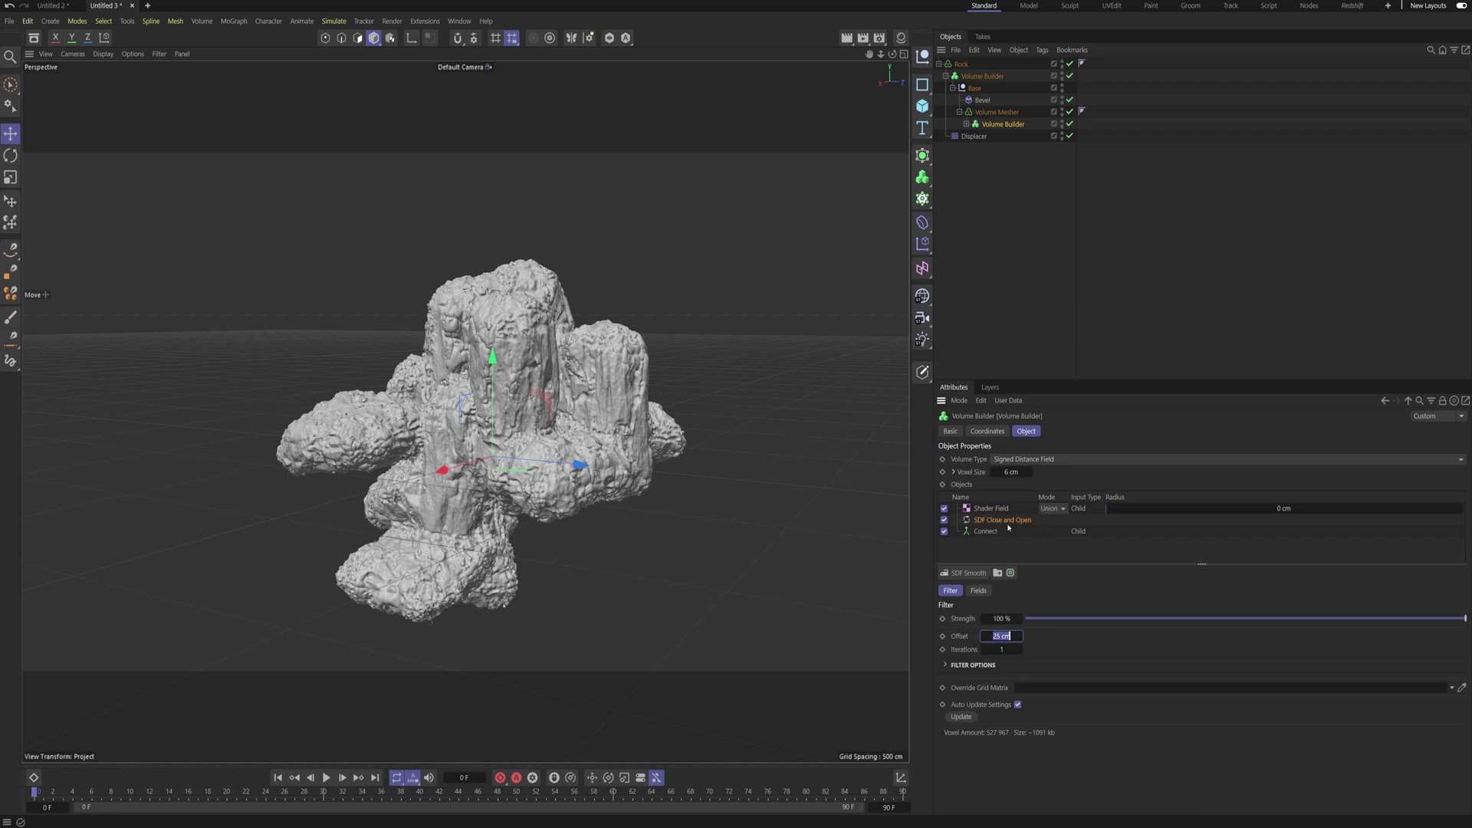
click(1005, 636)
text(55)
key(Return)
alt+drag(581, 400, 461, 375)
Step: Try larger SDF Close and Open offsets of 200 cm and 100 cm, ending back at 55 cm
click(1009, 635)
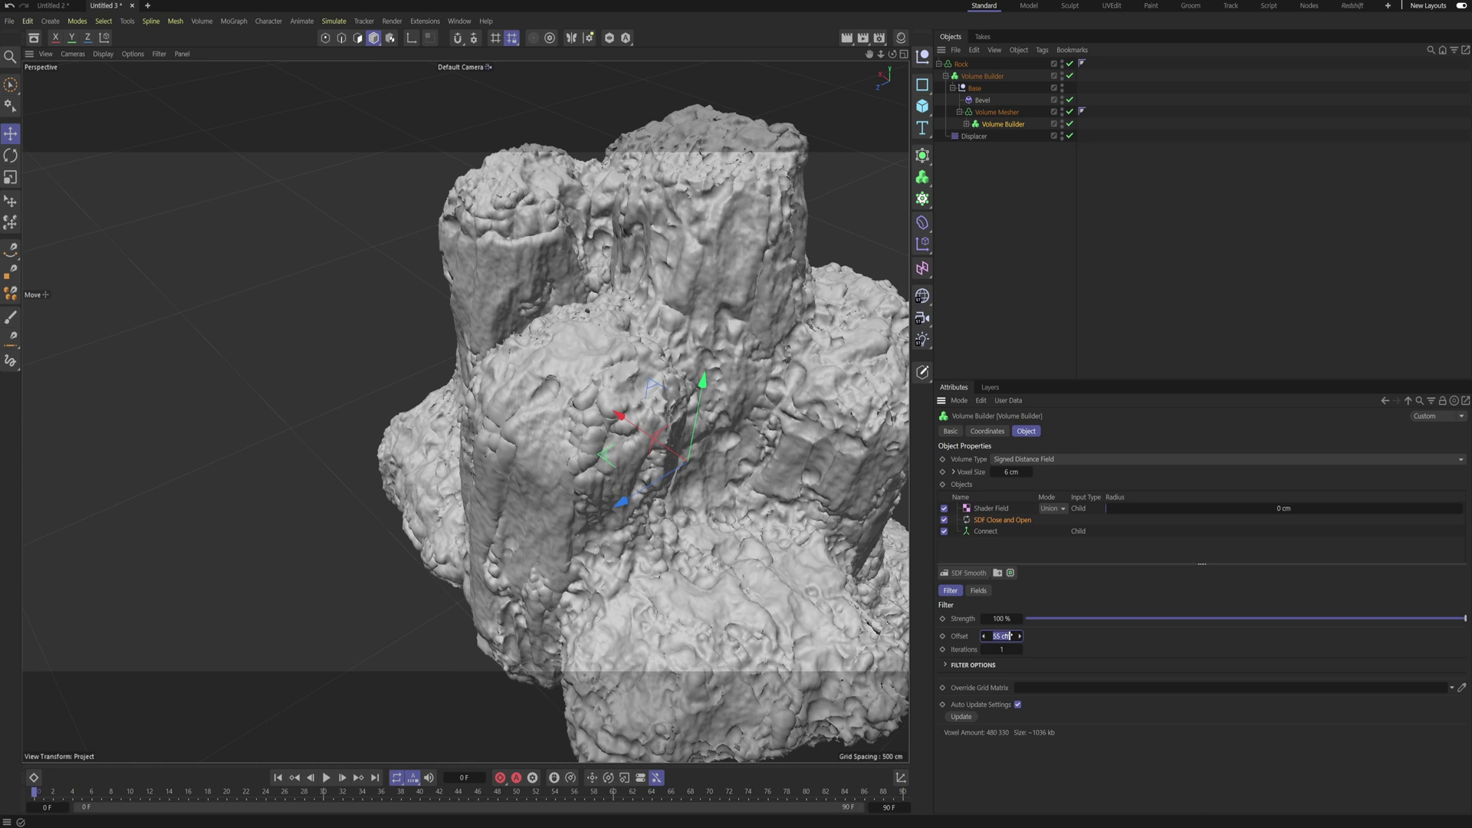
text(200)
key(Return)
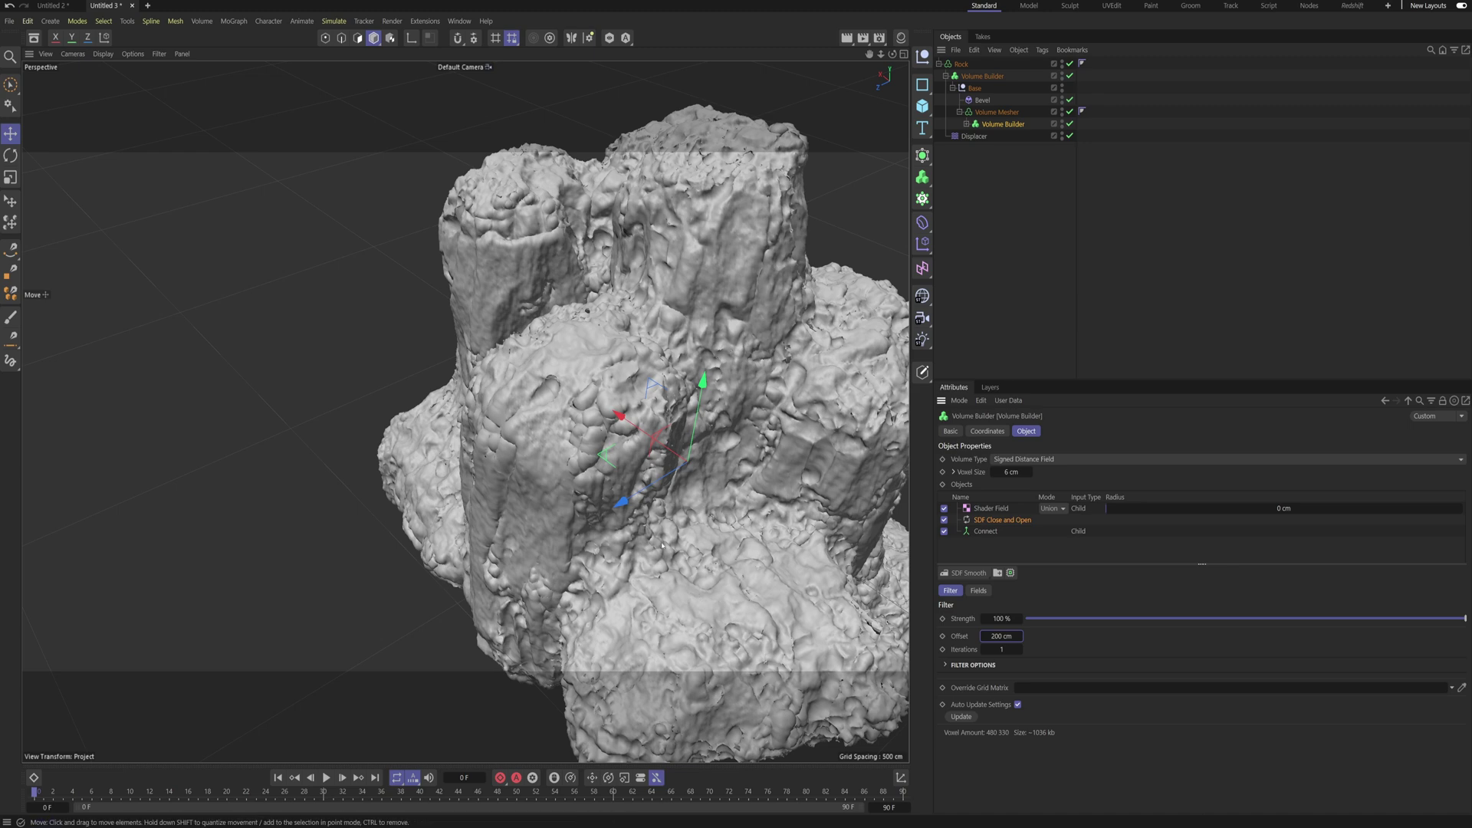
alt+drag(465, 411, 706, 516)
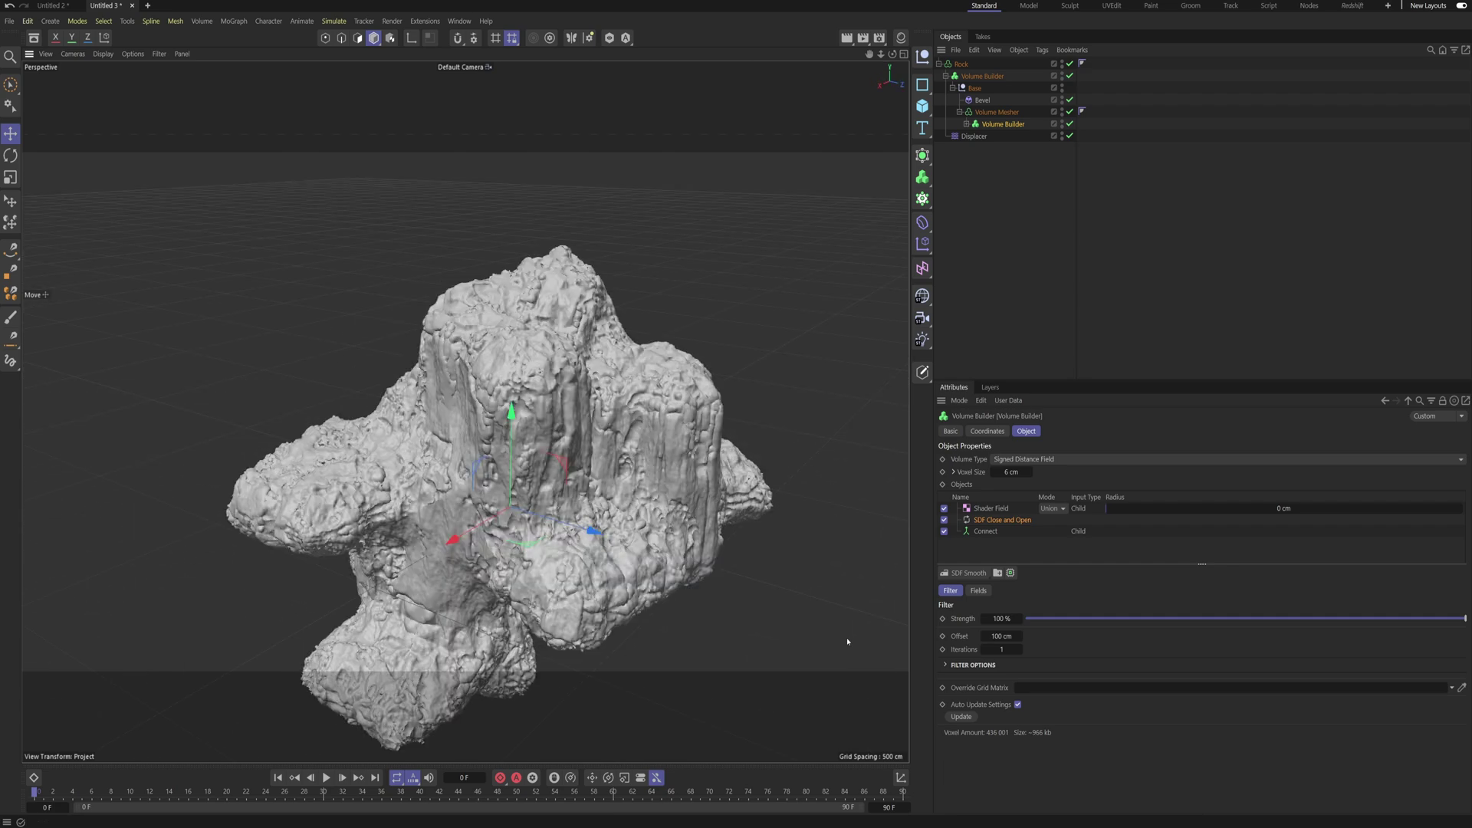
alt+drag(586, 385, 595, 288)
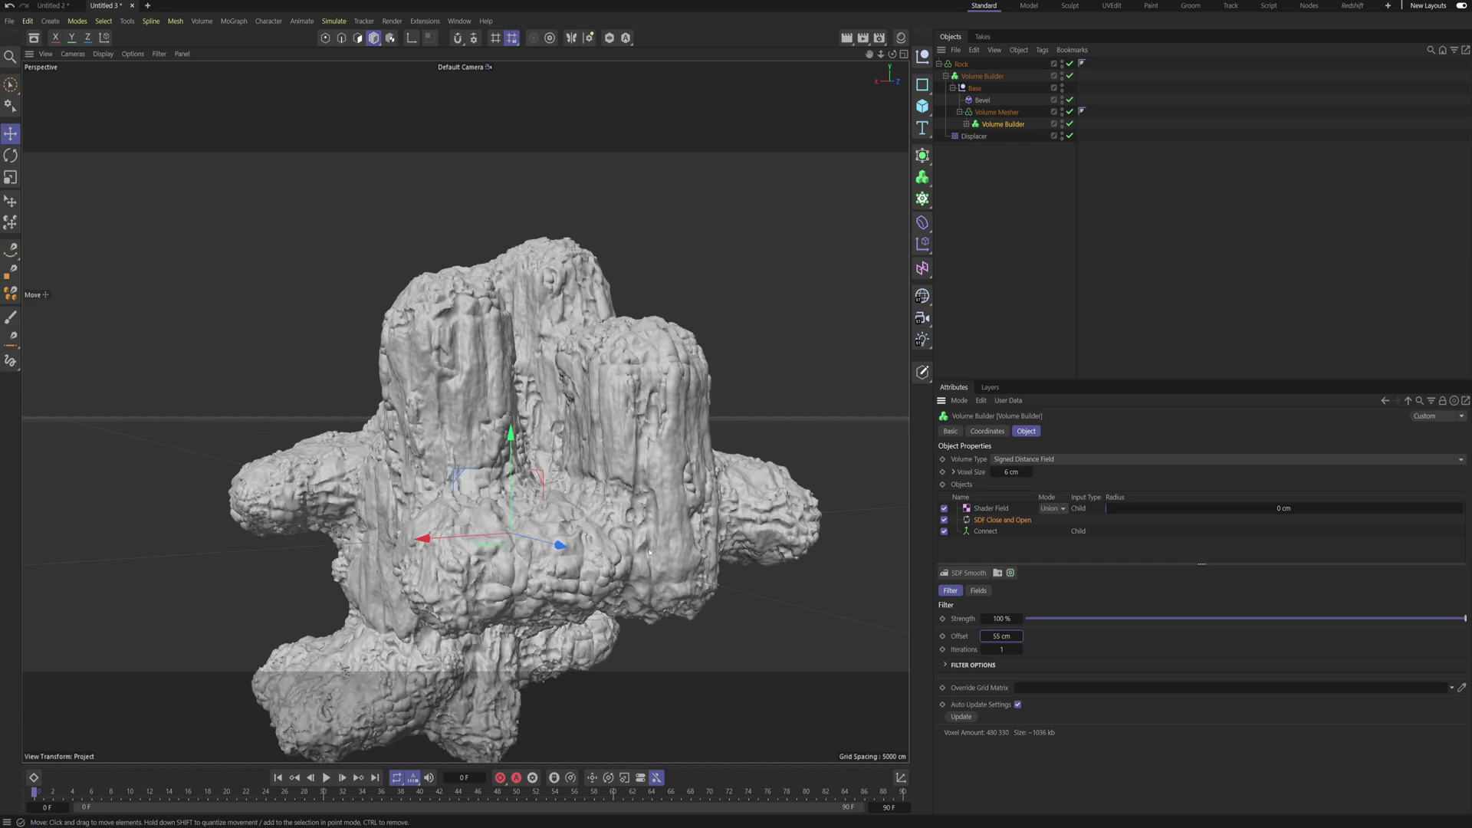
mouse_move(526, 469)
alt+mouse_down()
mouse_move(531, 413)
mouse_move(506, 460)
alt+mouse_up()
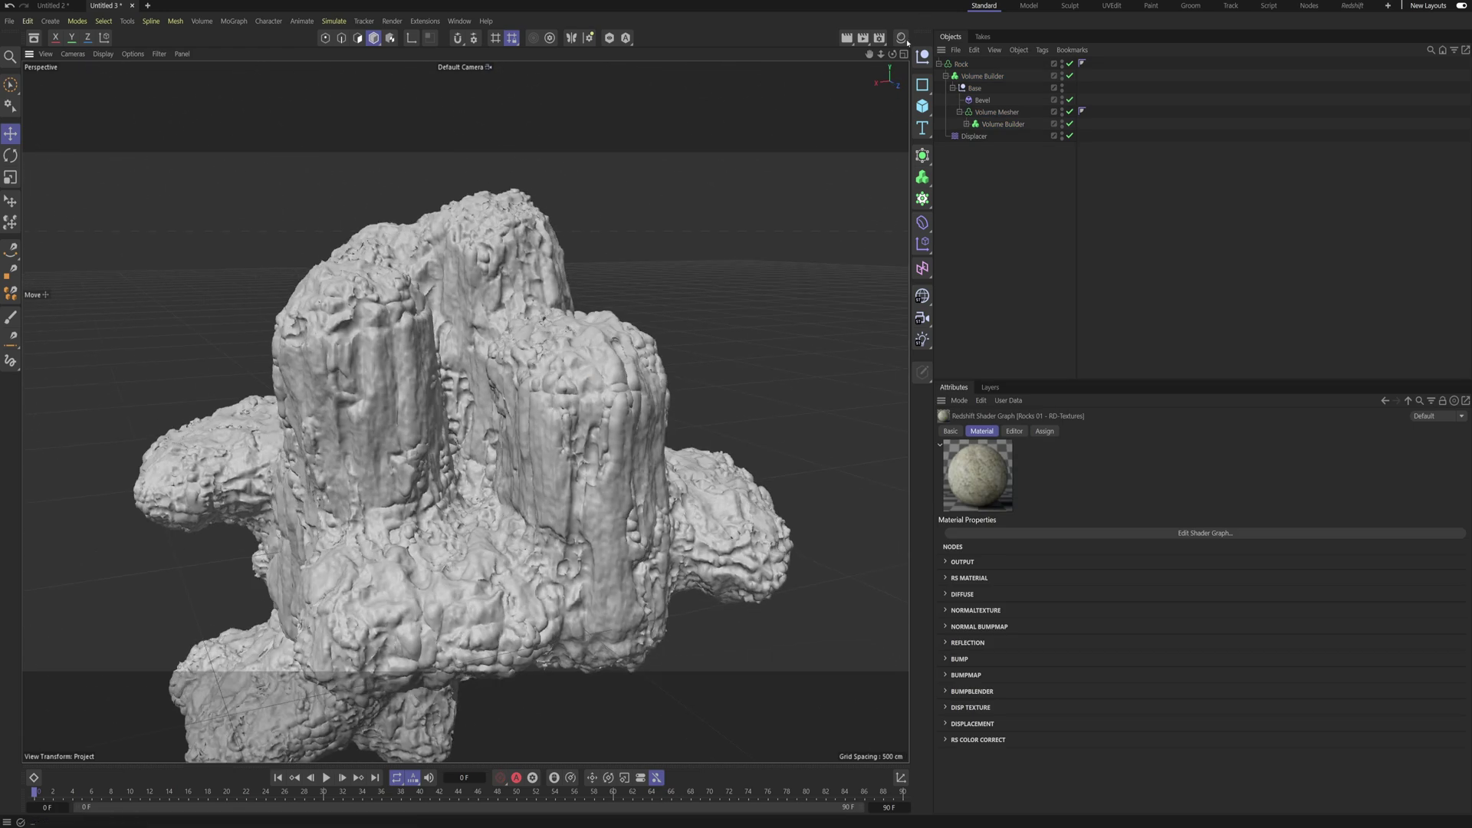
Step: Apply the Rocks 01 - RD-Textures material to the Rock object with Cubic projection
click(902, 38)
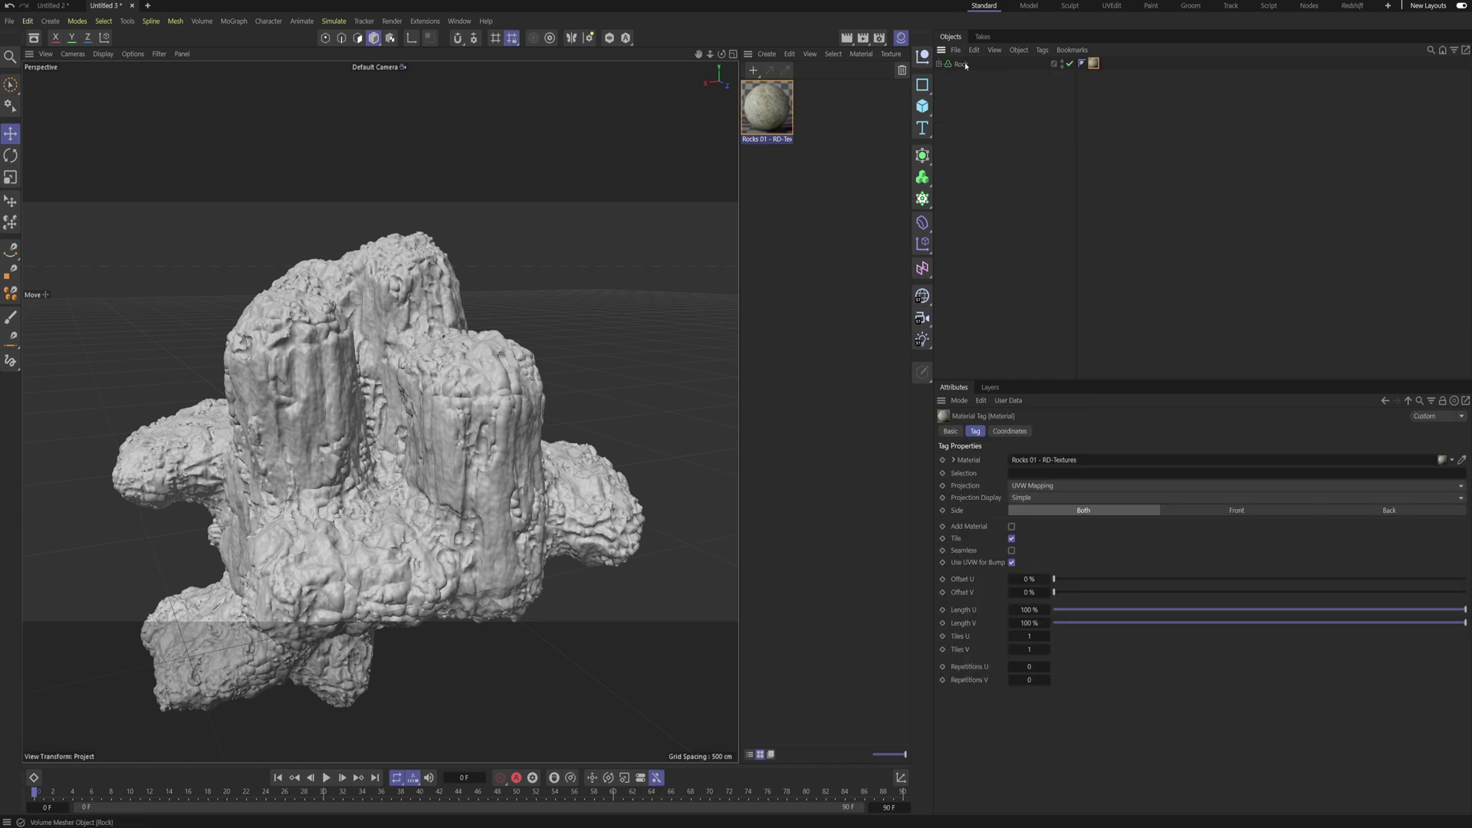
mouse_move(438, 430)
alt+mouse_down()
mouse_move(383, 425)
mouse_move(445, 441)
mouse_move(567, 434)
mouse_move(383, 410)
alt+mouse_up()
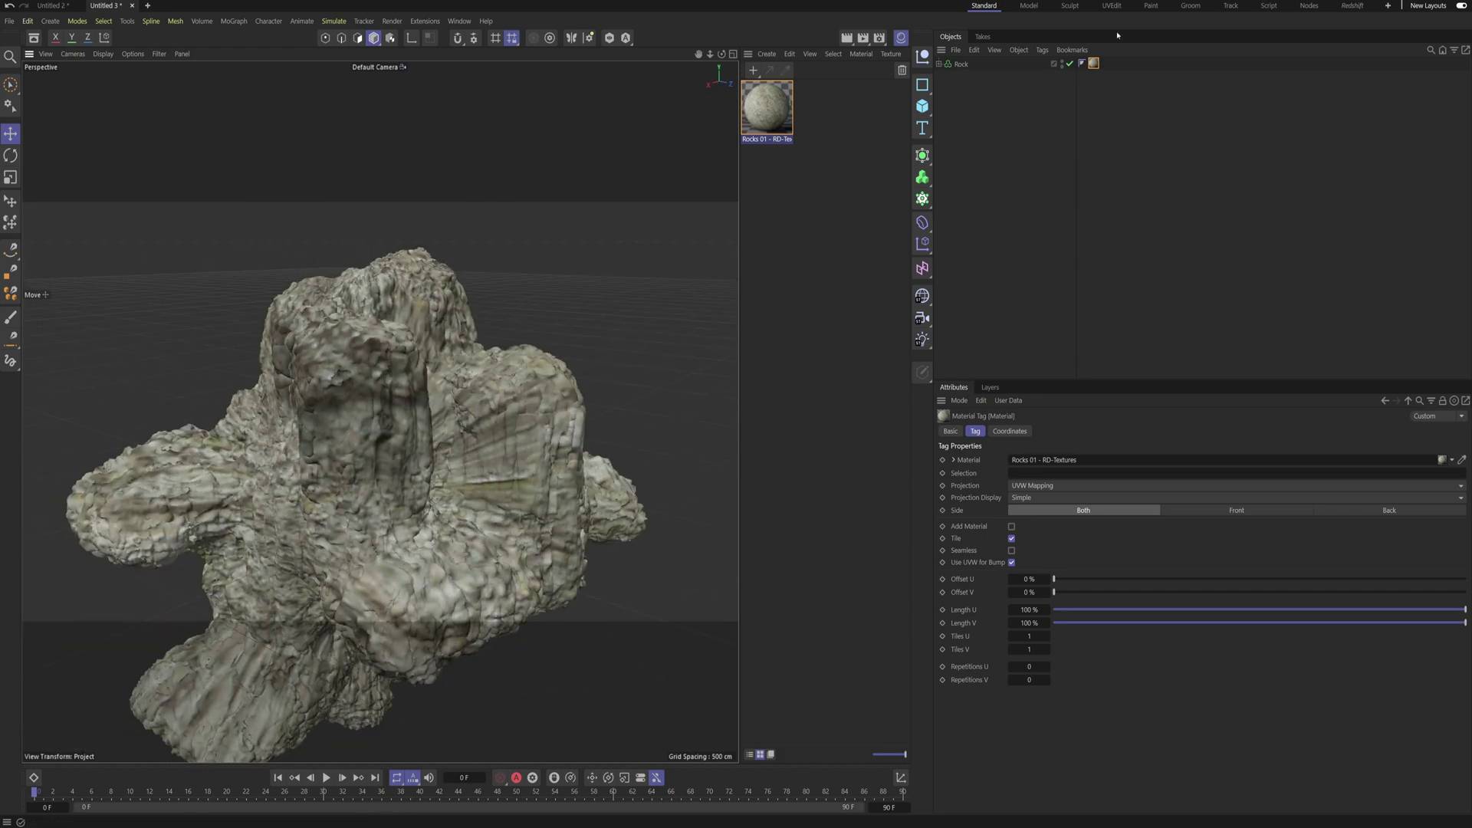
click(1054, 490)
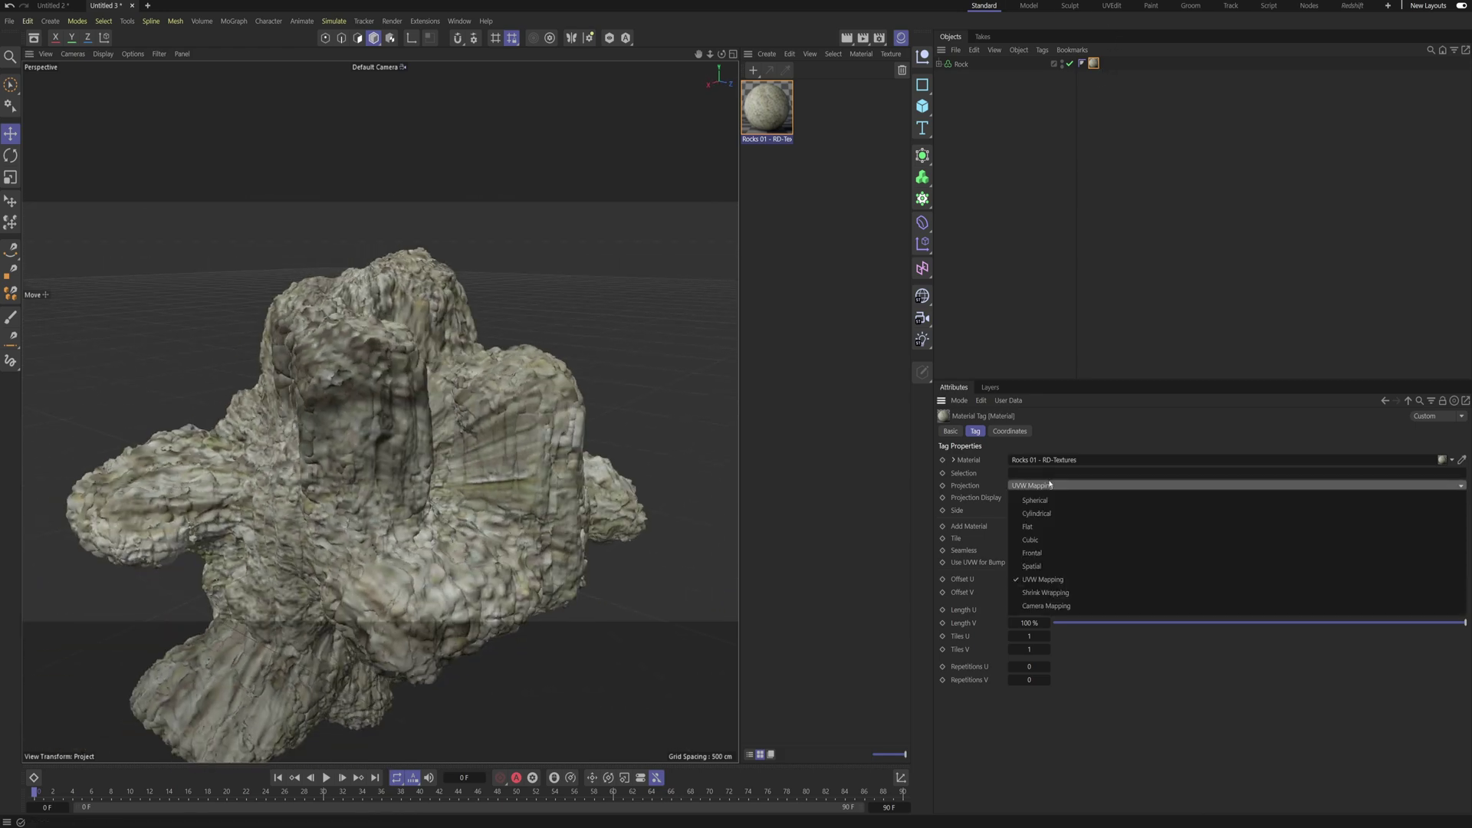
click(1042, 554)
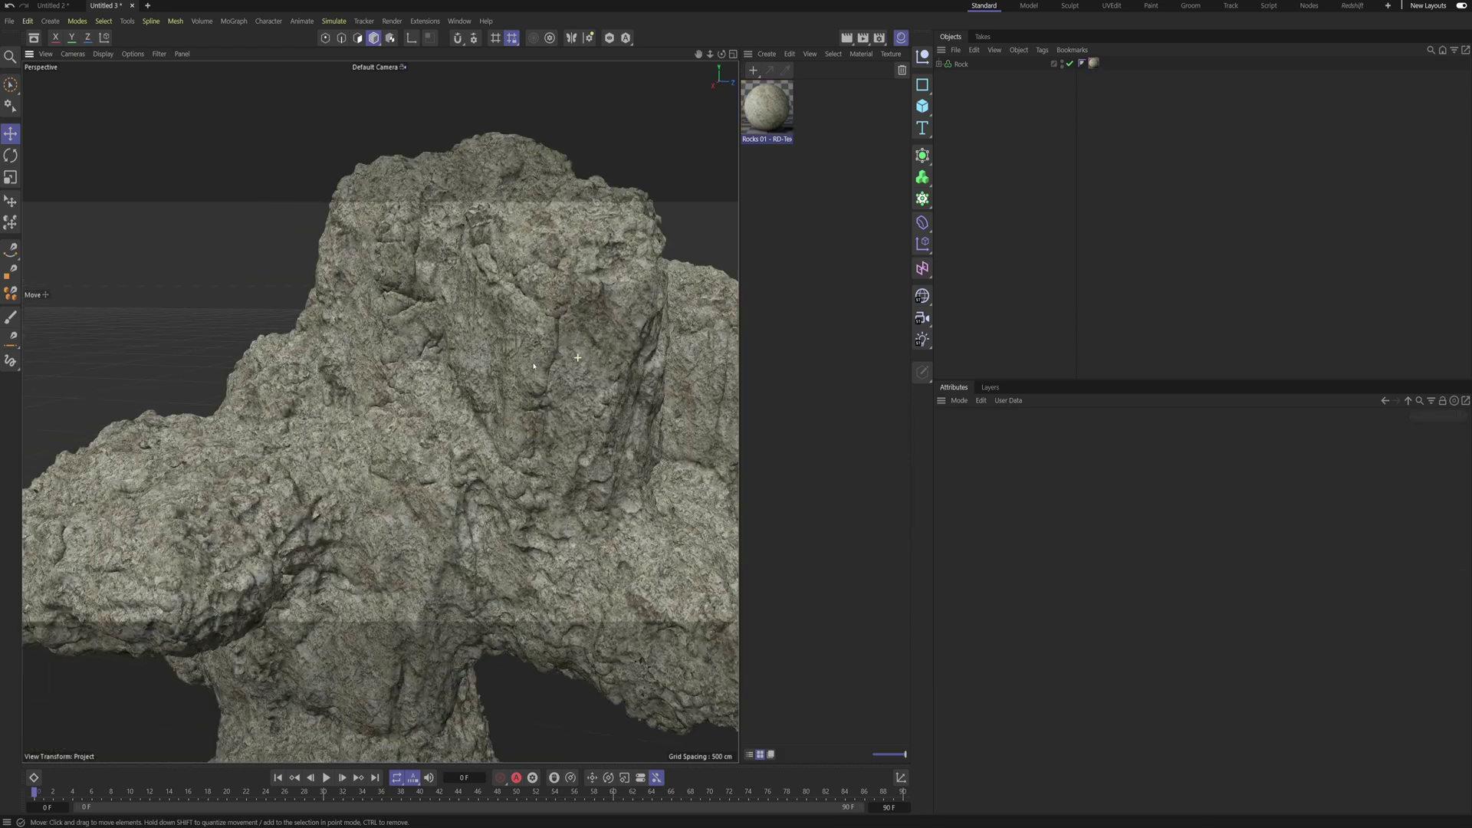
alt+drag(534, 365, 516, 403)
scroll(516, 403, up, 5)
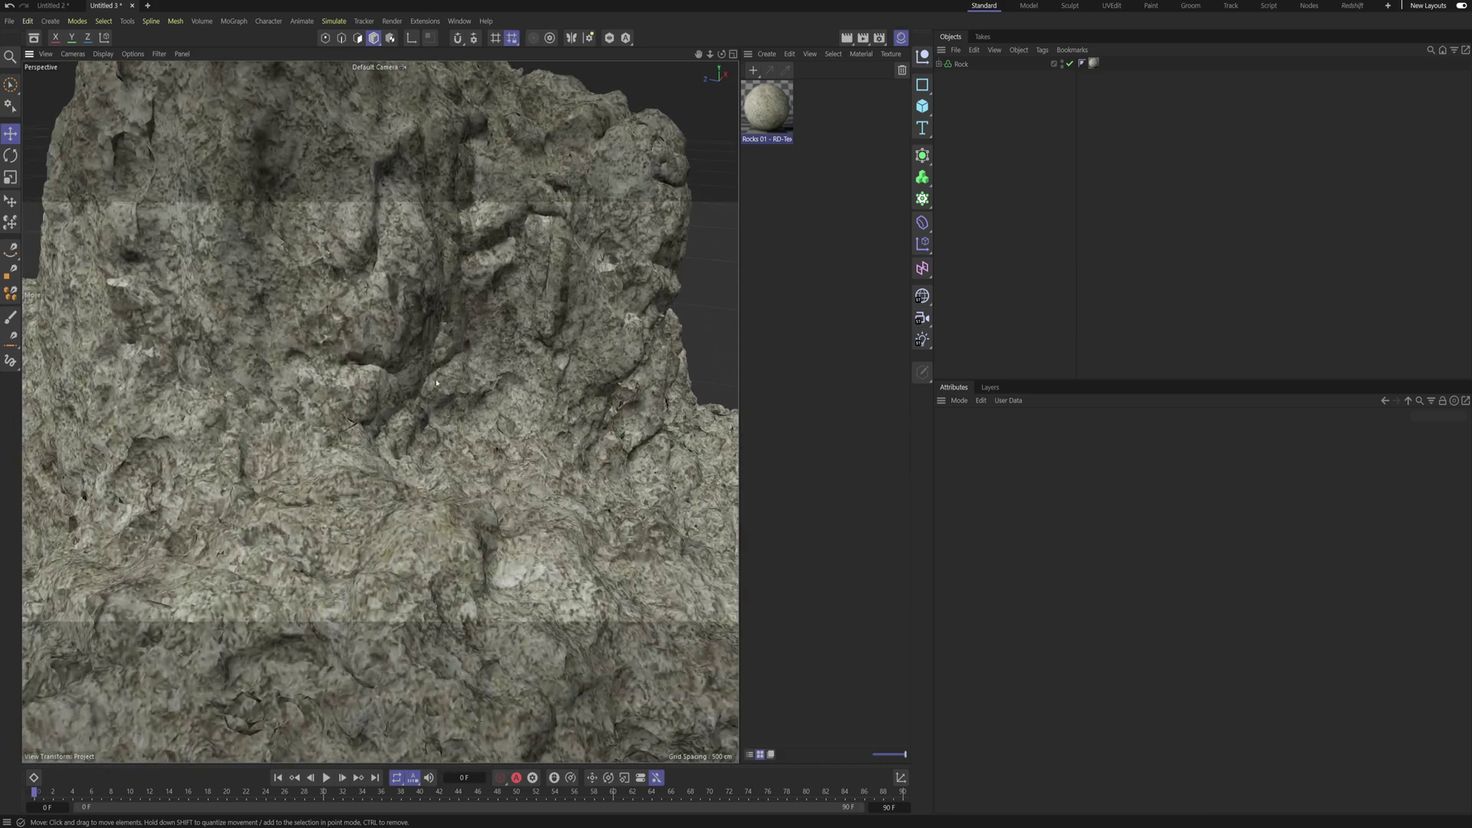
scroll(443, 400, down, 5)
alt+drag(489, 327, 465, 358)
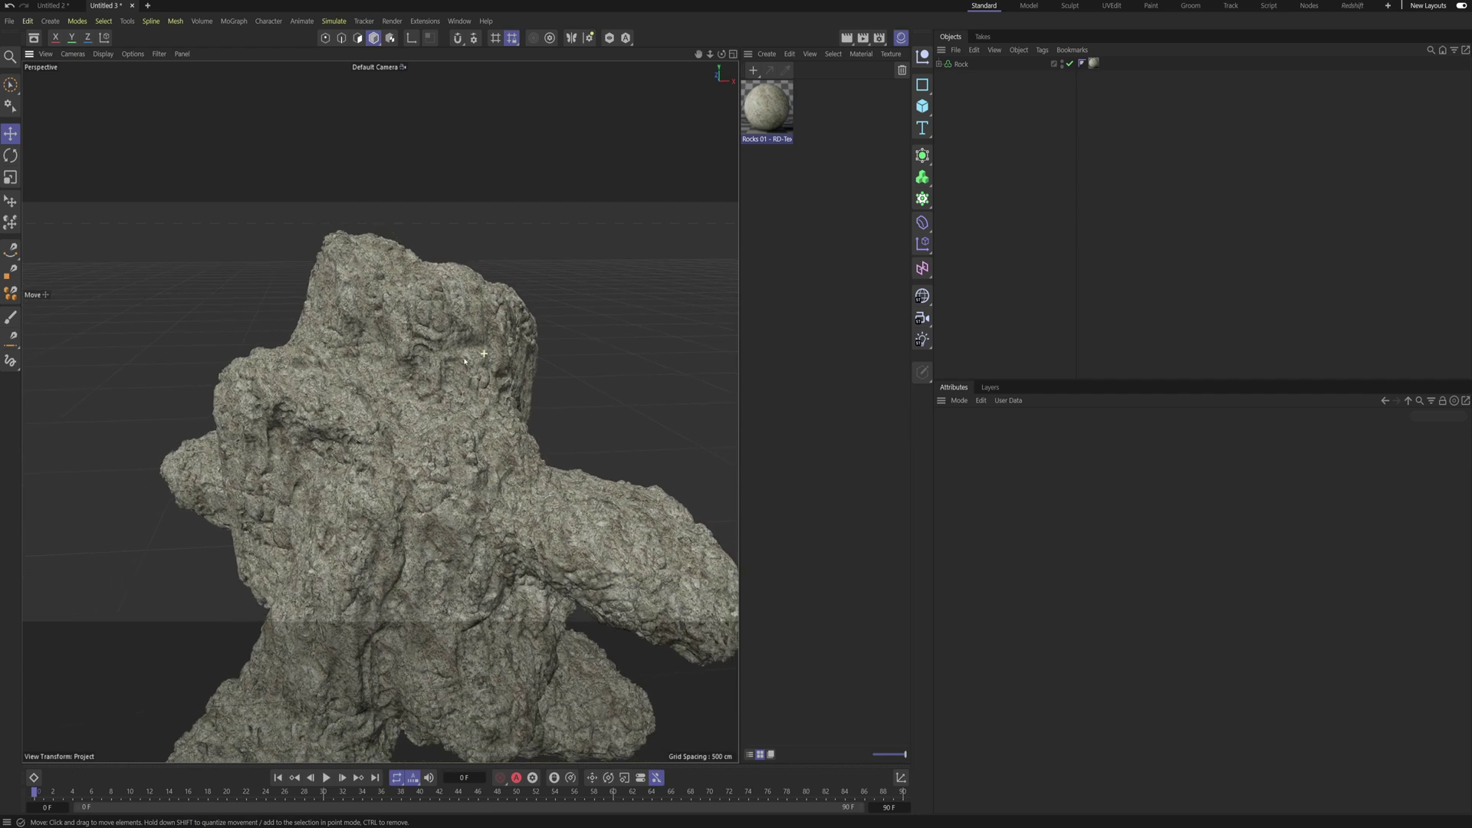
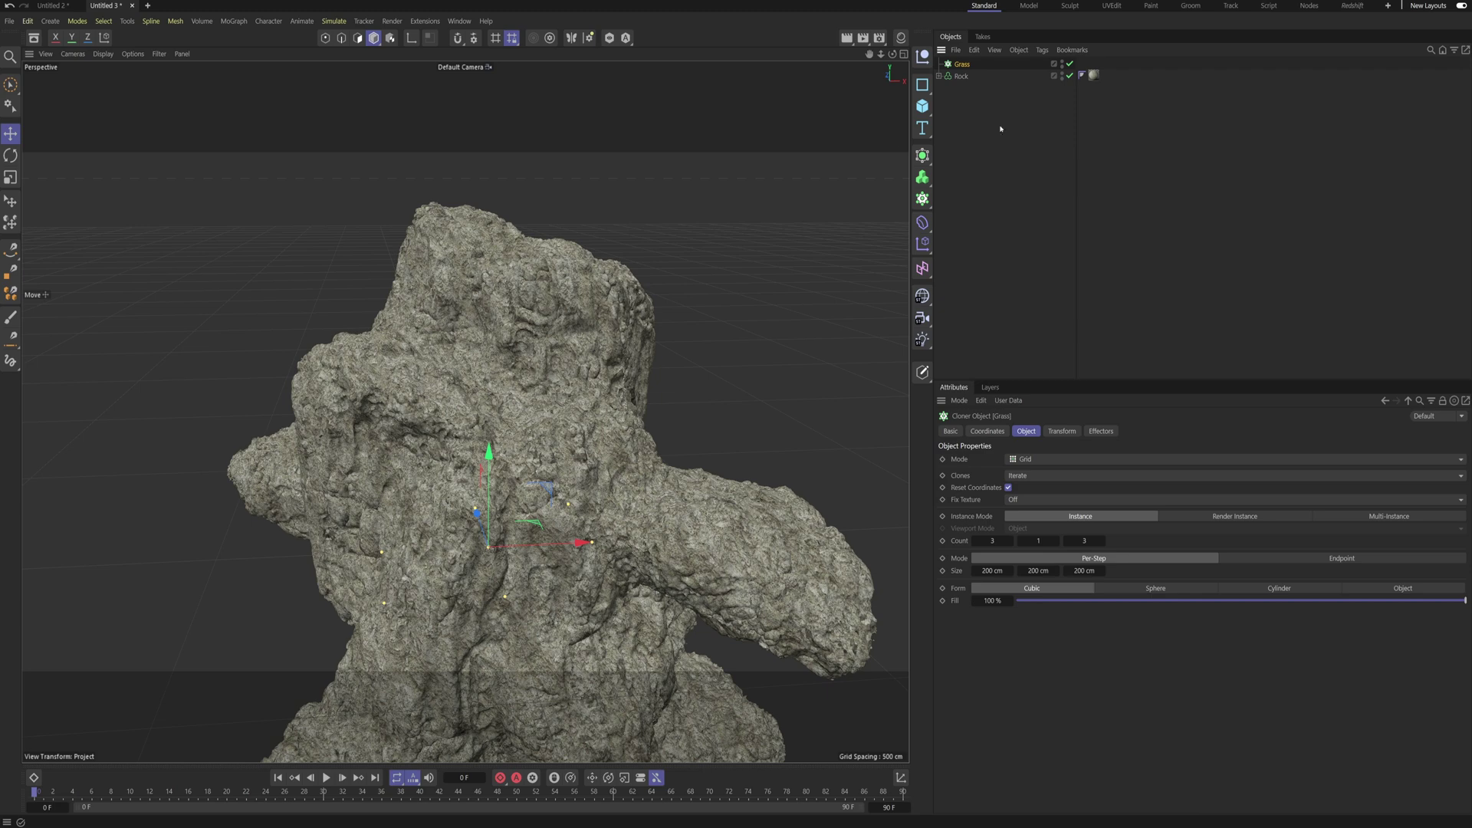
Step: Add the Thuja - 0.78 m plant from the asset library's tree results to the scene
click(34, 37)
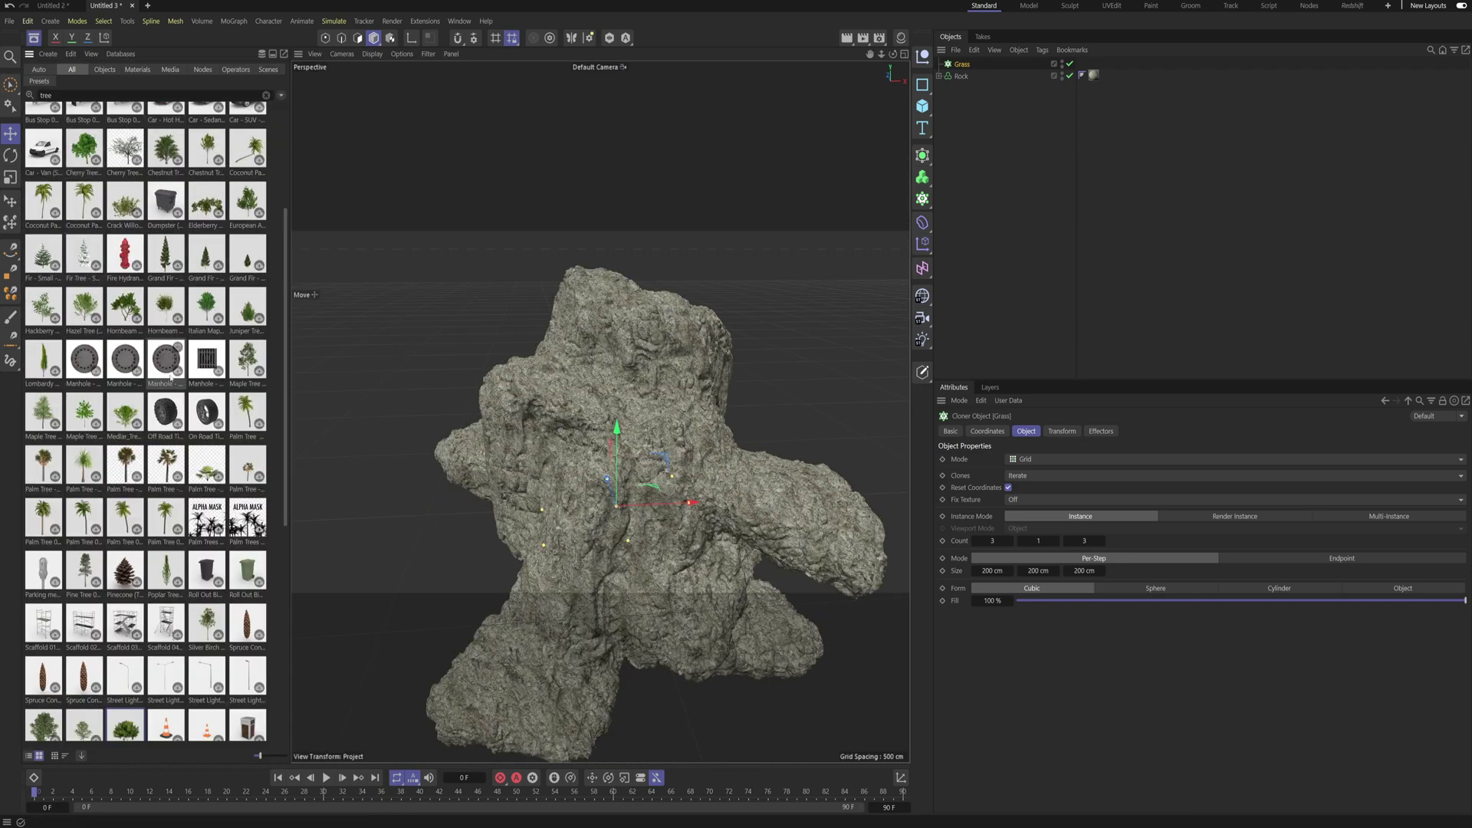
scroll(201, 675, down, 1)
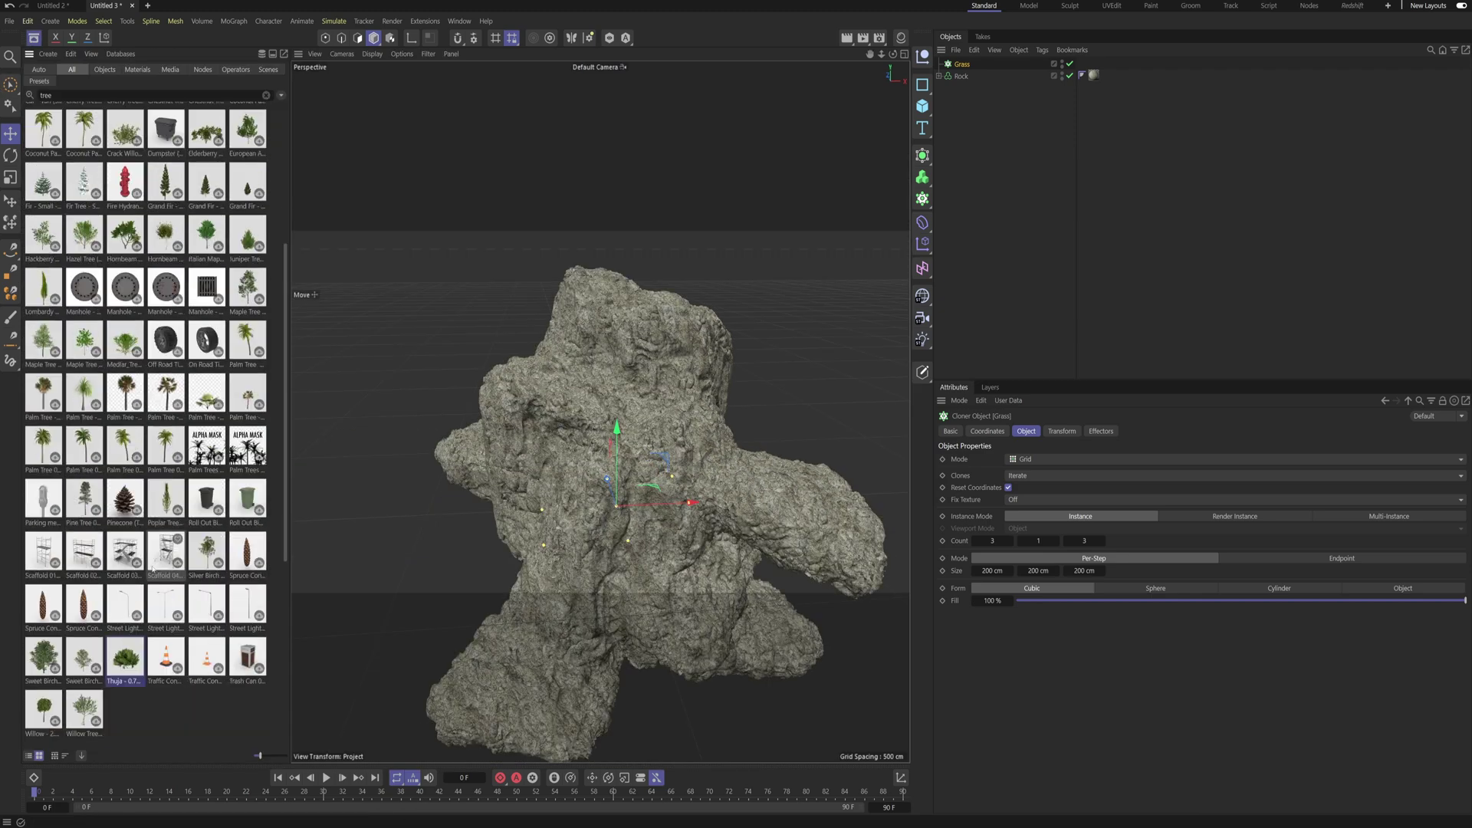
double_click(129, 661)
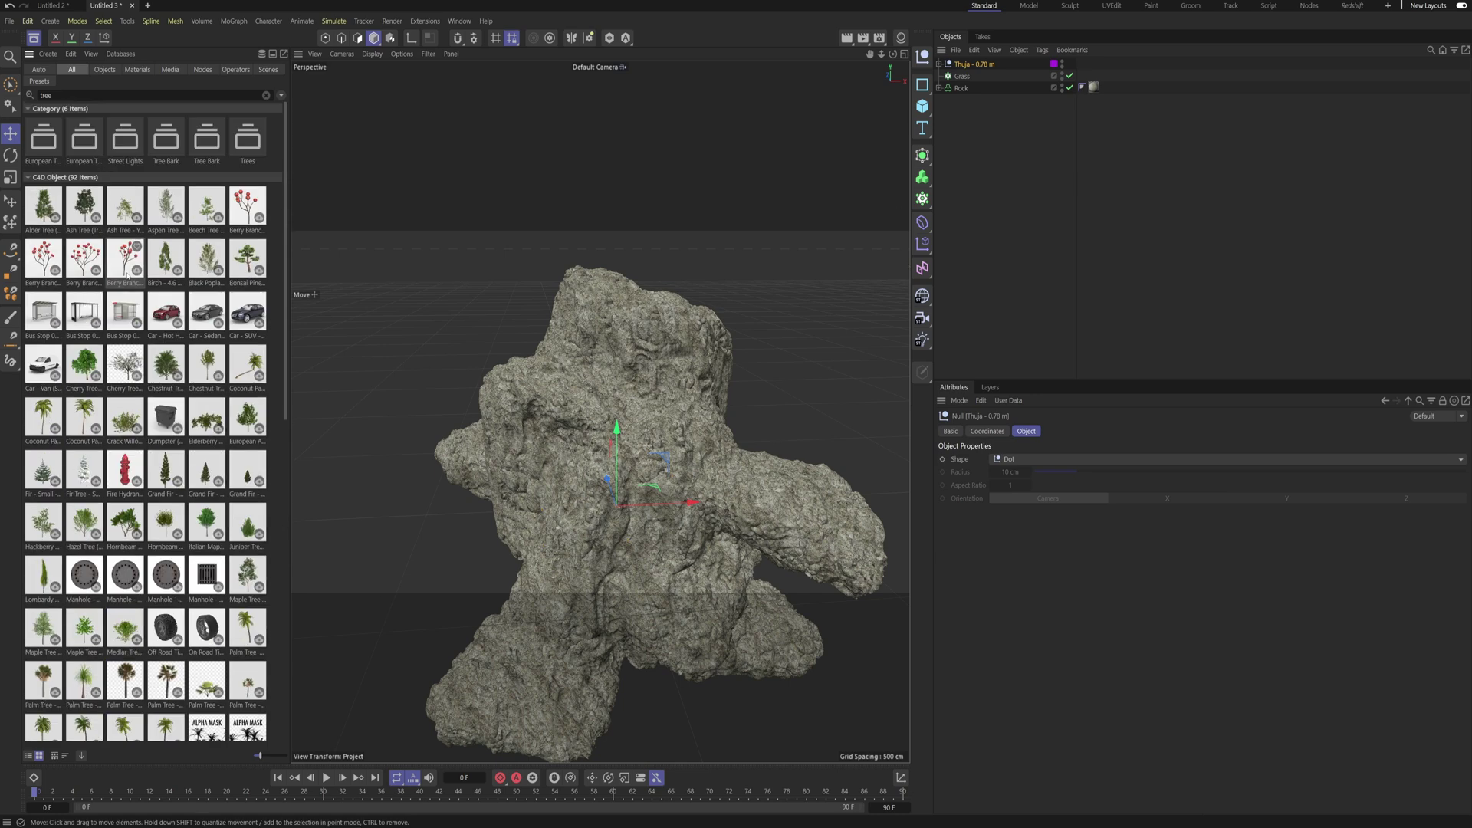
Step: Search the asset library for grass, add Mid Size Grass 02 and make it a child of the Grass cloner
scroll(126, 276, down, 3)
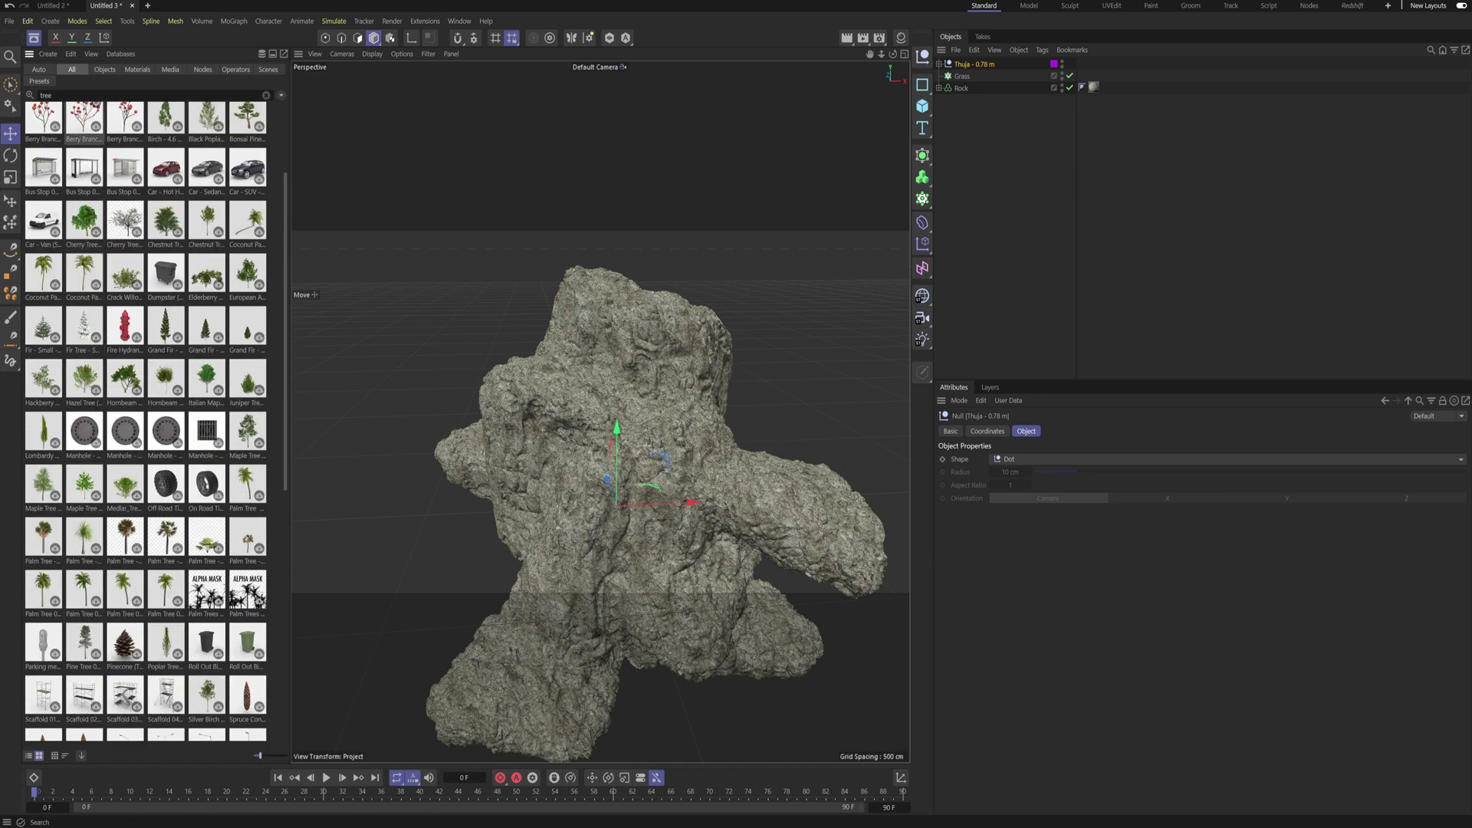
drag(77, 95, 36, 95)
text(grra)
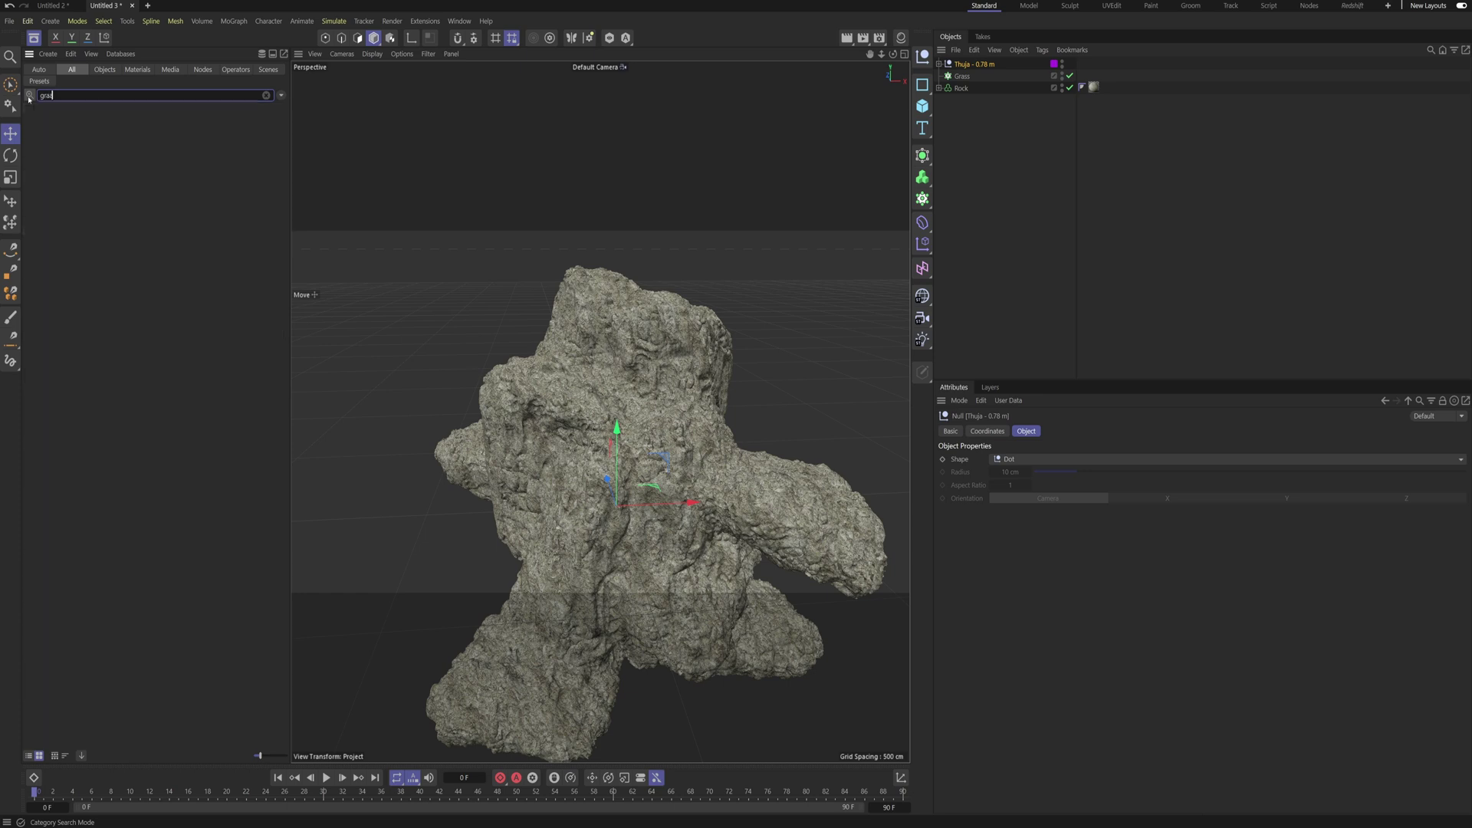
text(ss)
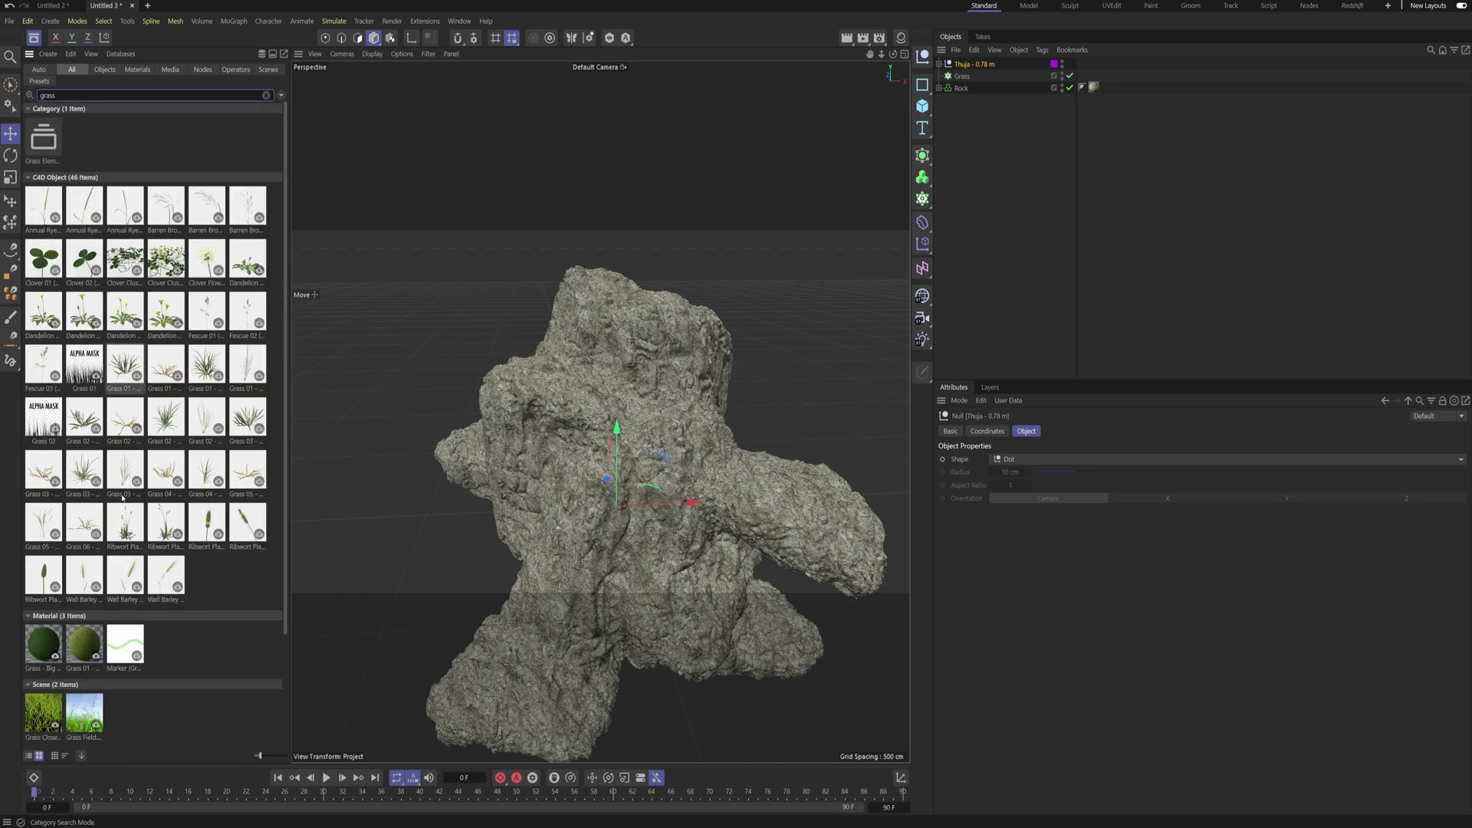
double_click(167, 420)
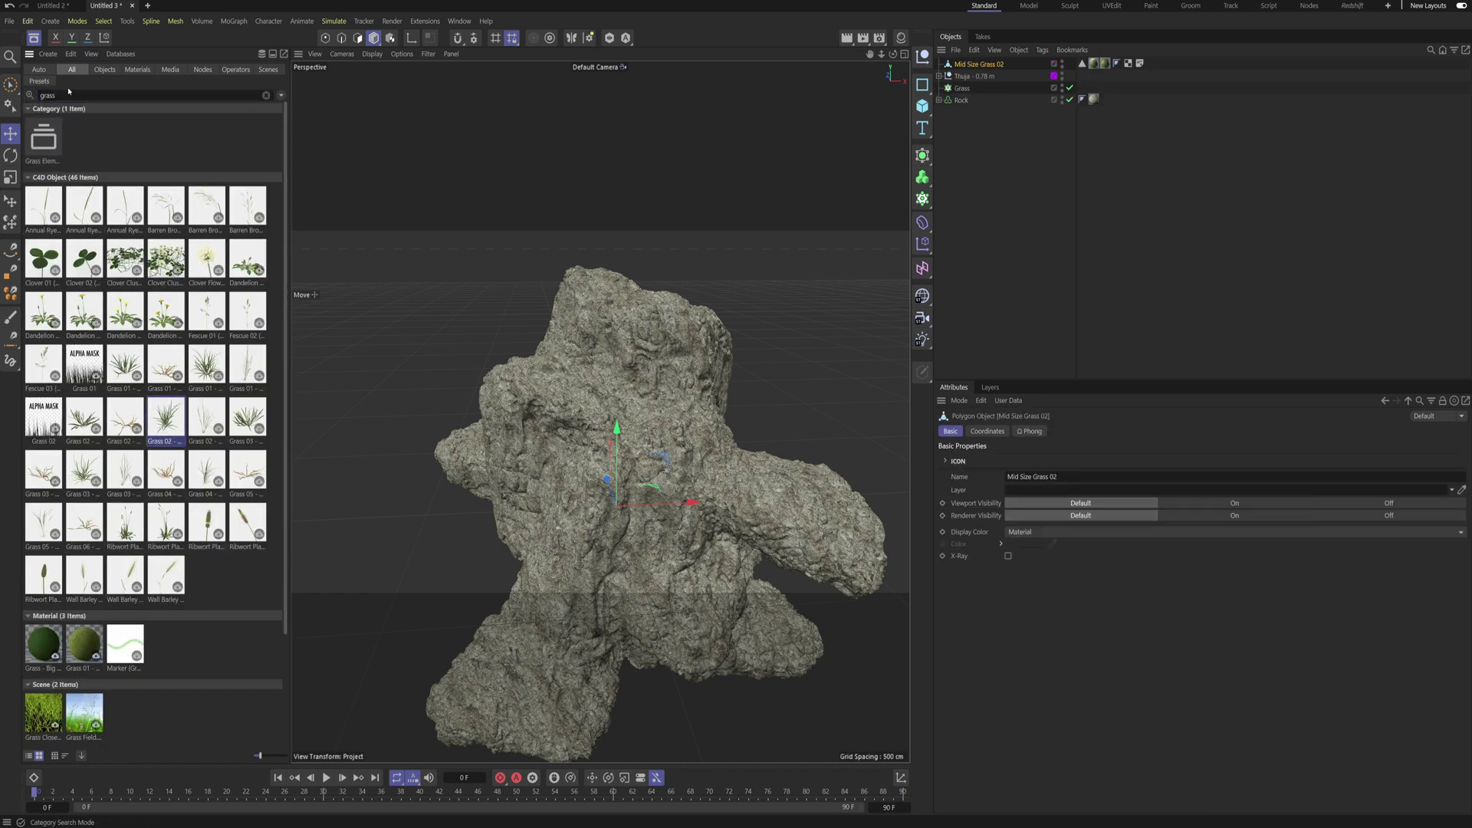
click(34, 38)
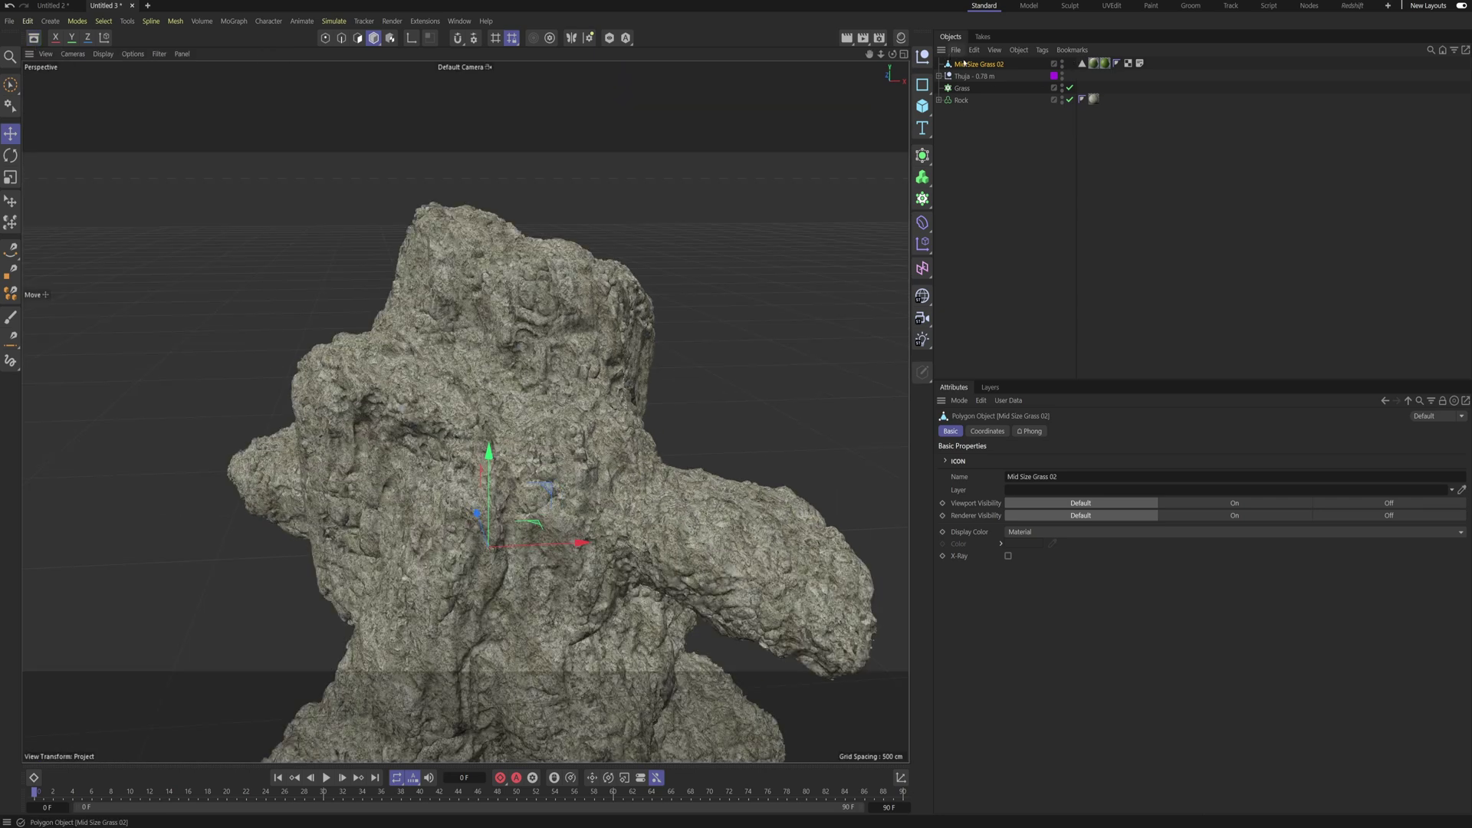
drag(979, 63, 962, 87)
Step: Take the two thuja branch meshes and the trunk mesh out of the Thuja null, and delete that null
click(939, 65)
click(989, 100)
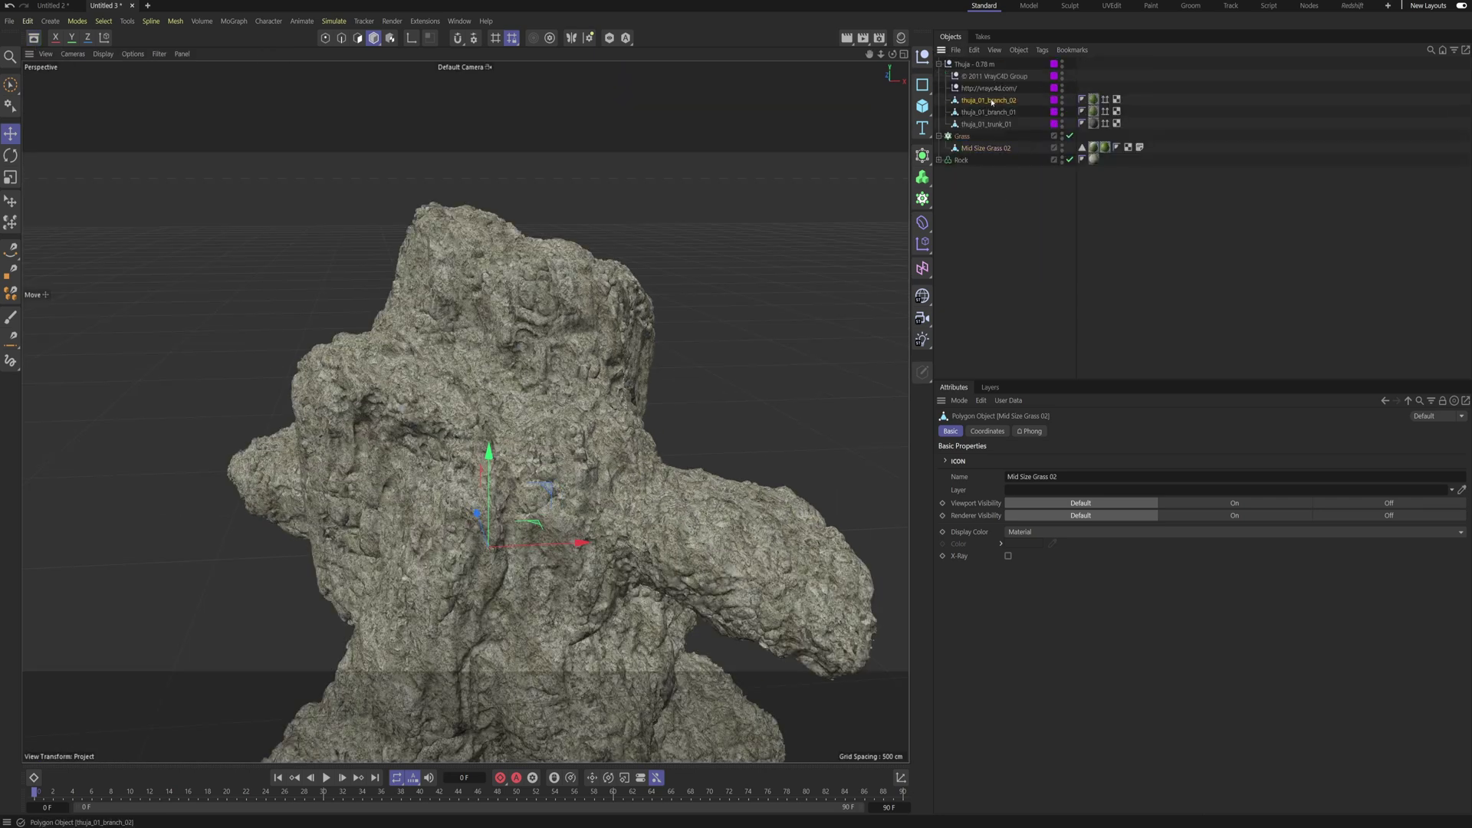
shift+click(987, 124)
drag(988, 112, 964, 59)
click(969, 101)
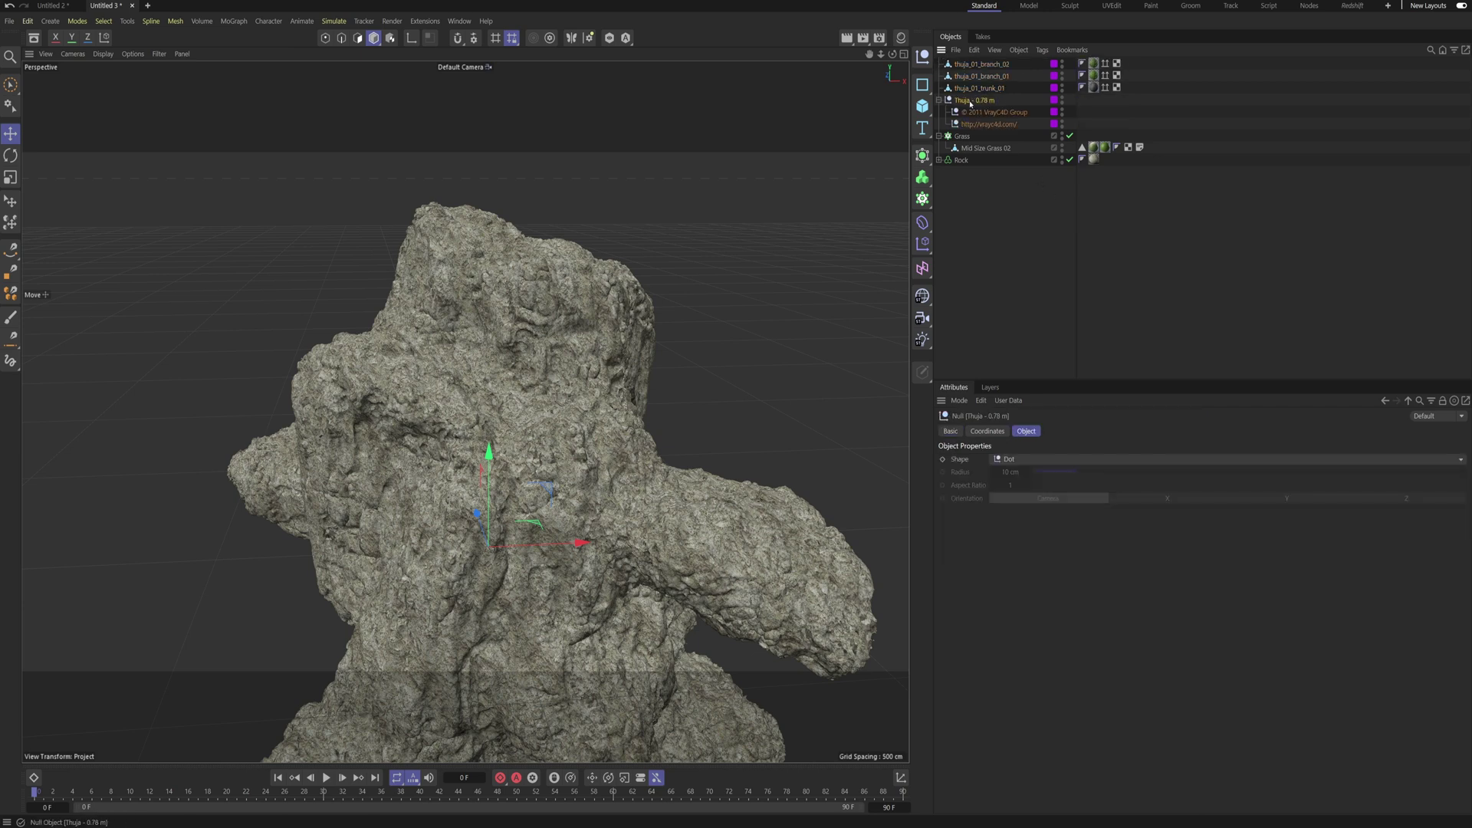
key(Delete)
Step: Merge the three thuja meshes with Connect Objects + Delete and make the merged plant a child of the Grass cloner
click(979, 89)
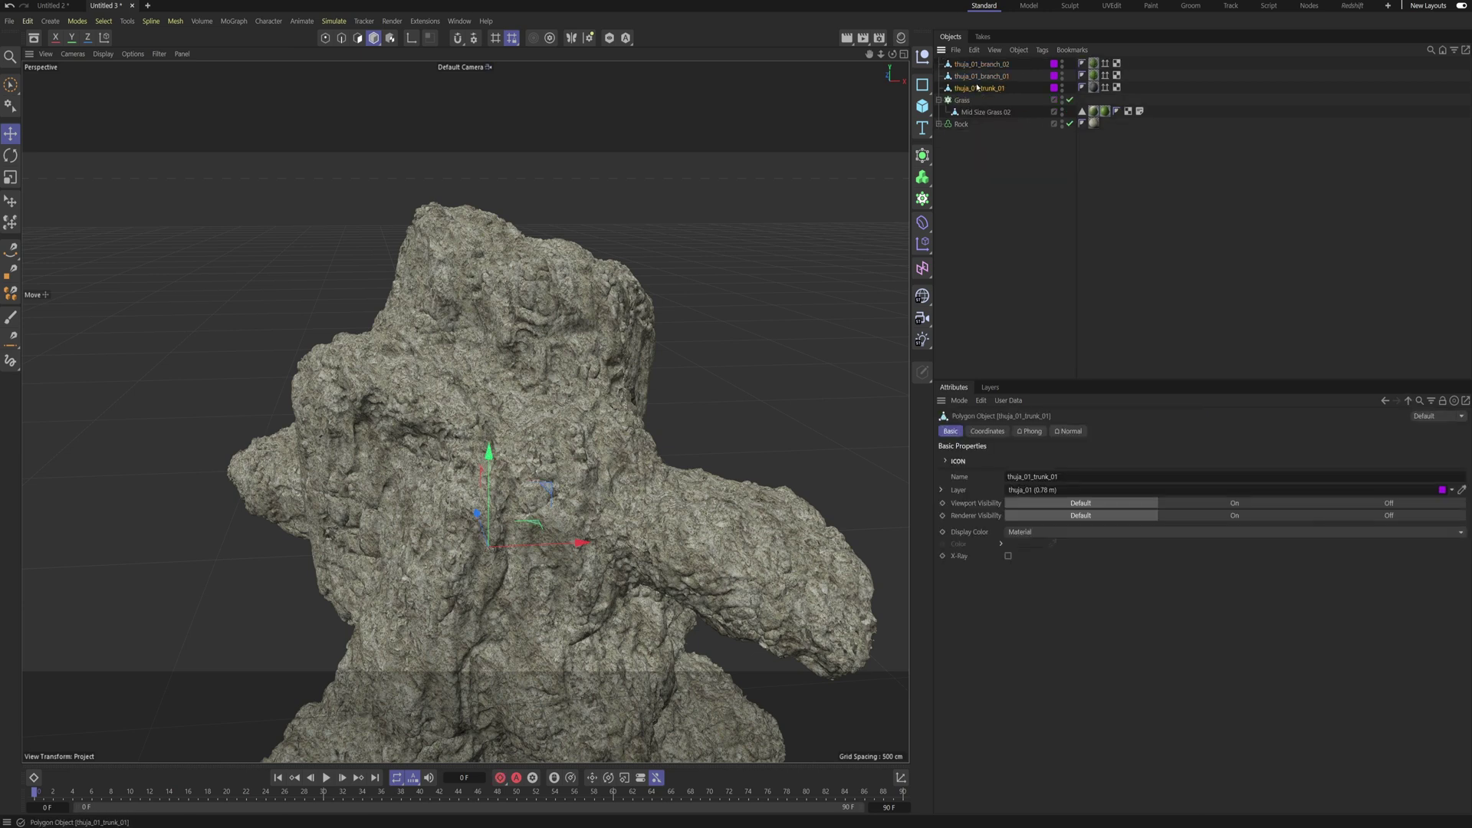
shift+click(992, 65)
right_click(991, 81)
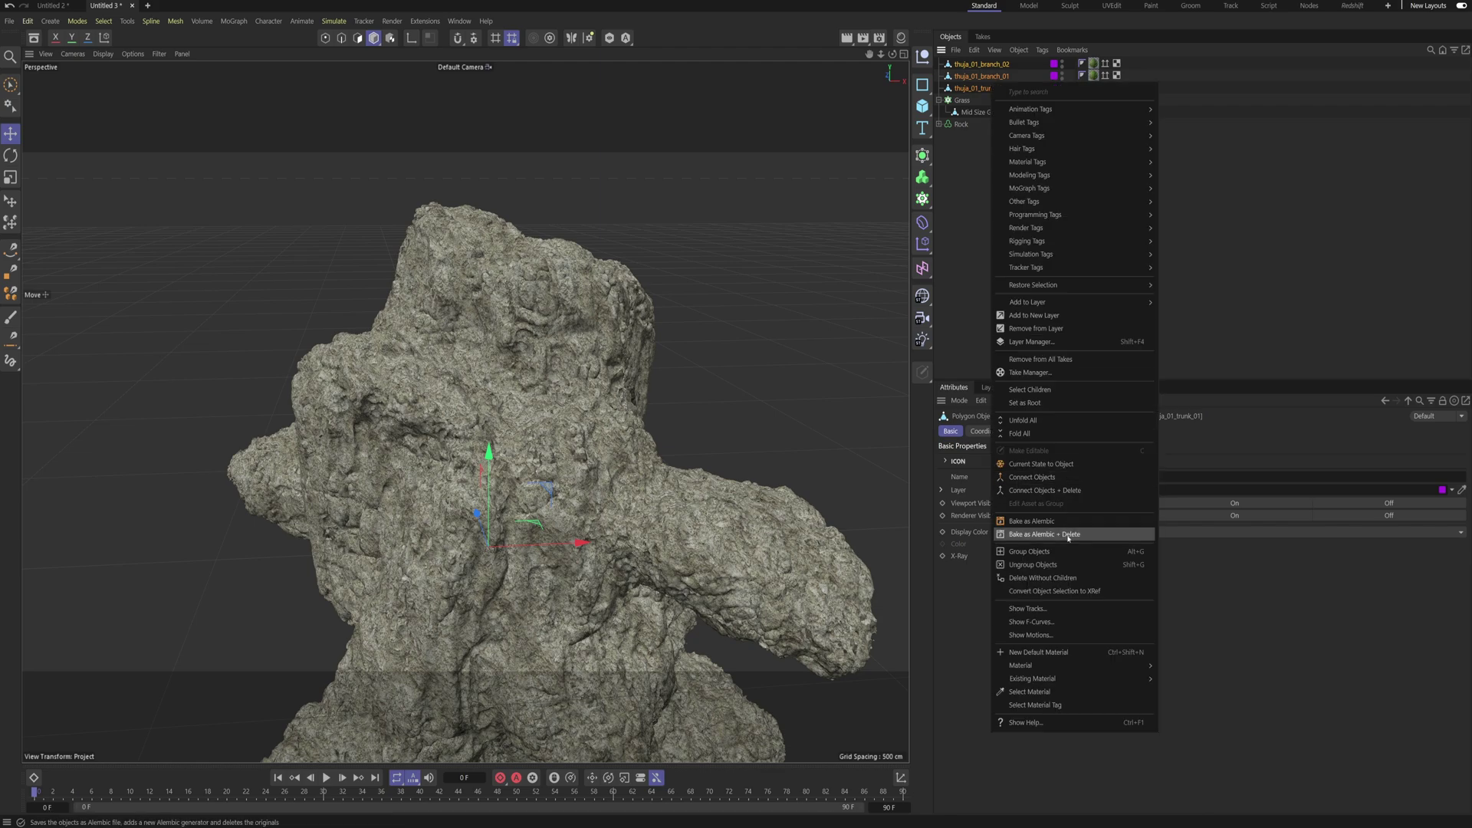
click(1044, 490)
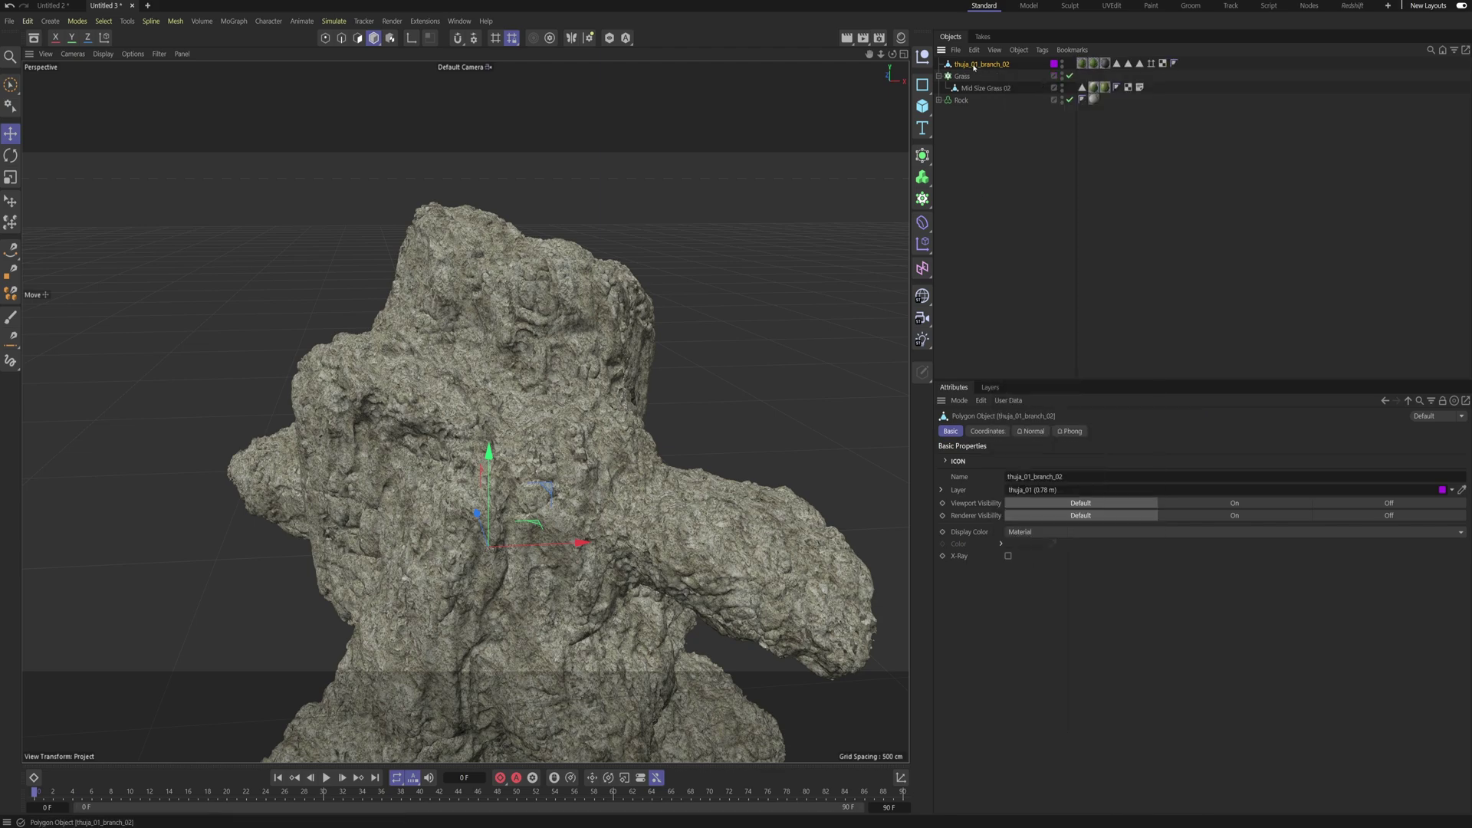
drag(973, 65, 969, 76)
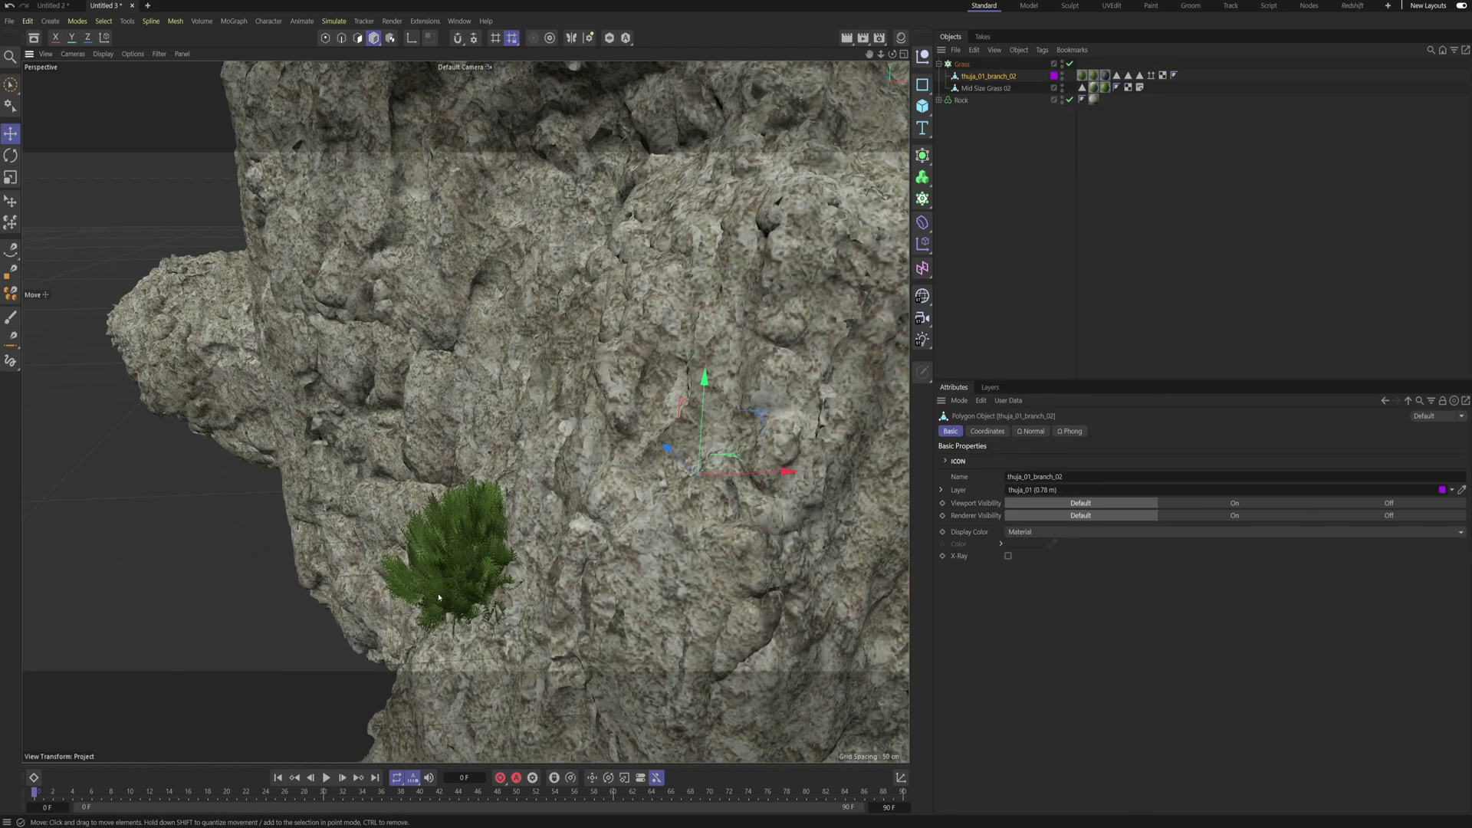
Step: Set the Grass cloner's instance mode to Multi-Instance
alt+right_drag(438, 594, 536, 552)
alt+drag(535, 549, 437, 510)
click(986, 89)
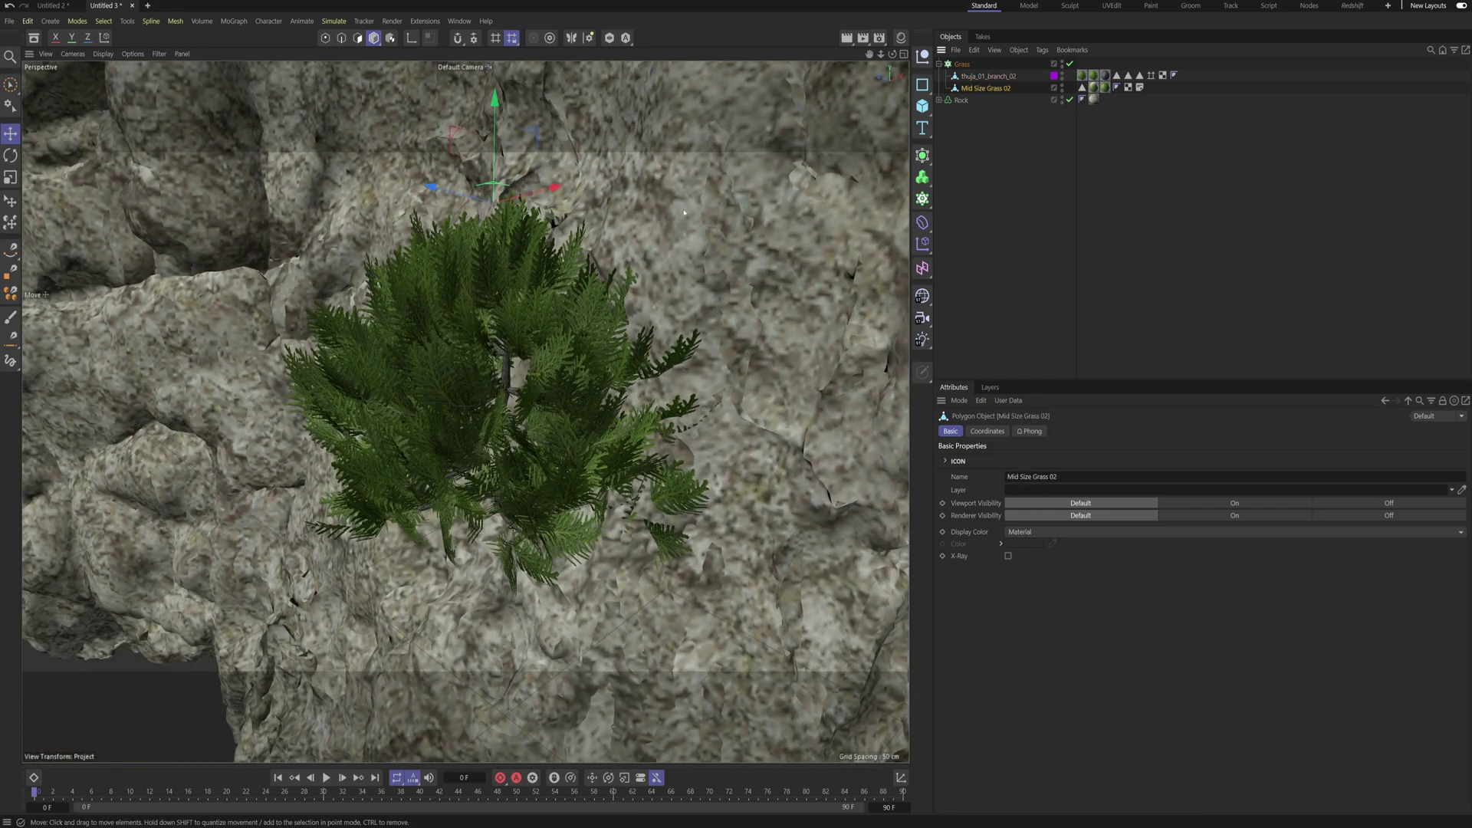
key(o)
click(963, 63)
key(o)
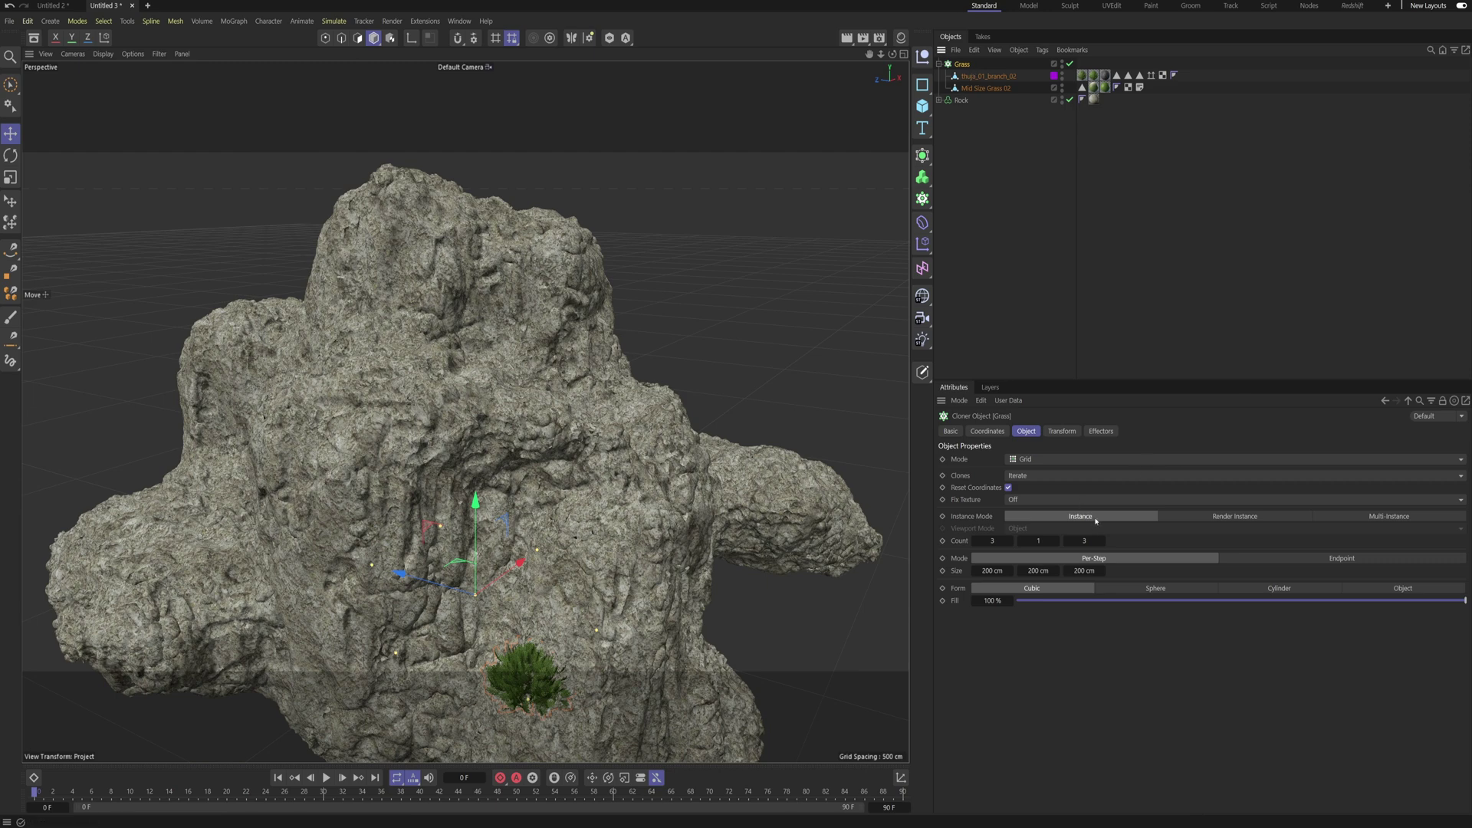
click(1377, 518)
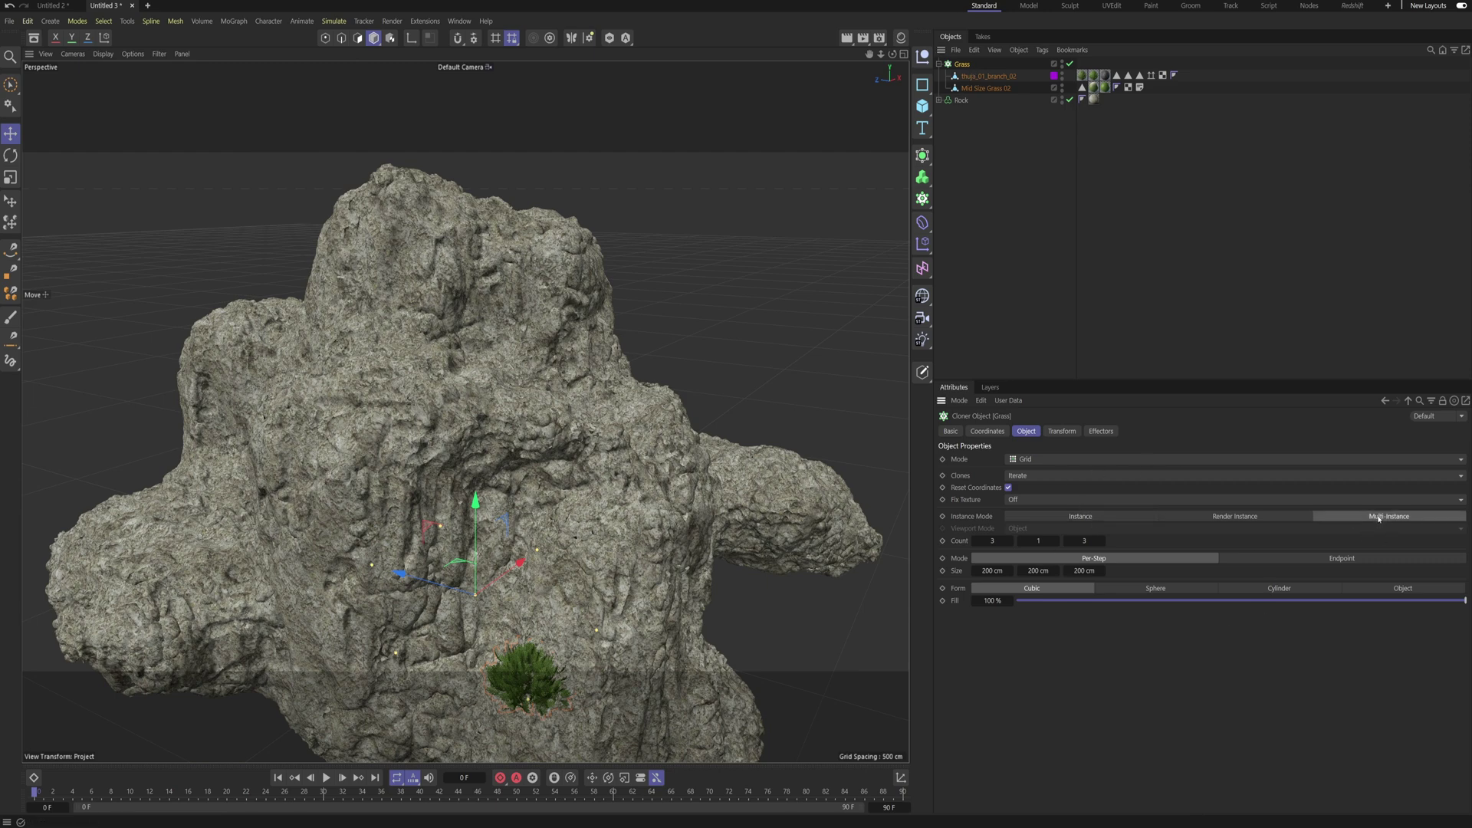
Step: Switch the Grass cloner to Object mode and assign the Rock as the object that receives the clones
click(1048, 462)
click(1049, 474)
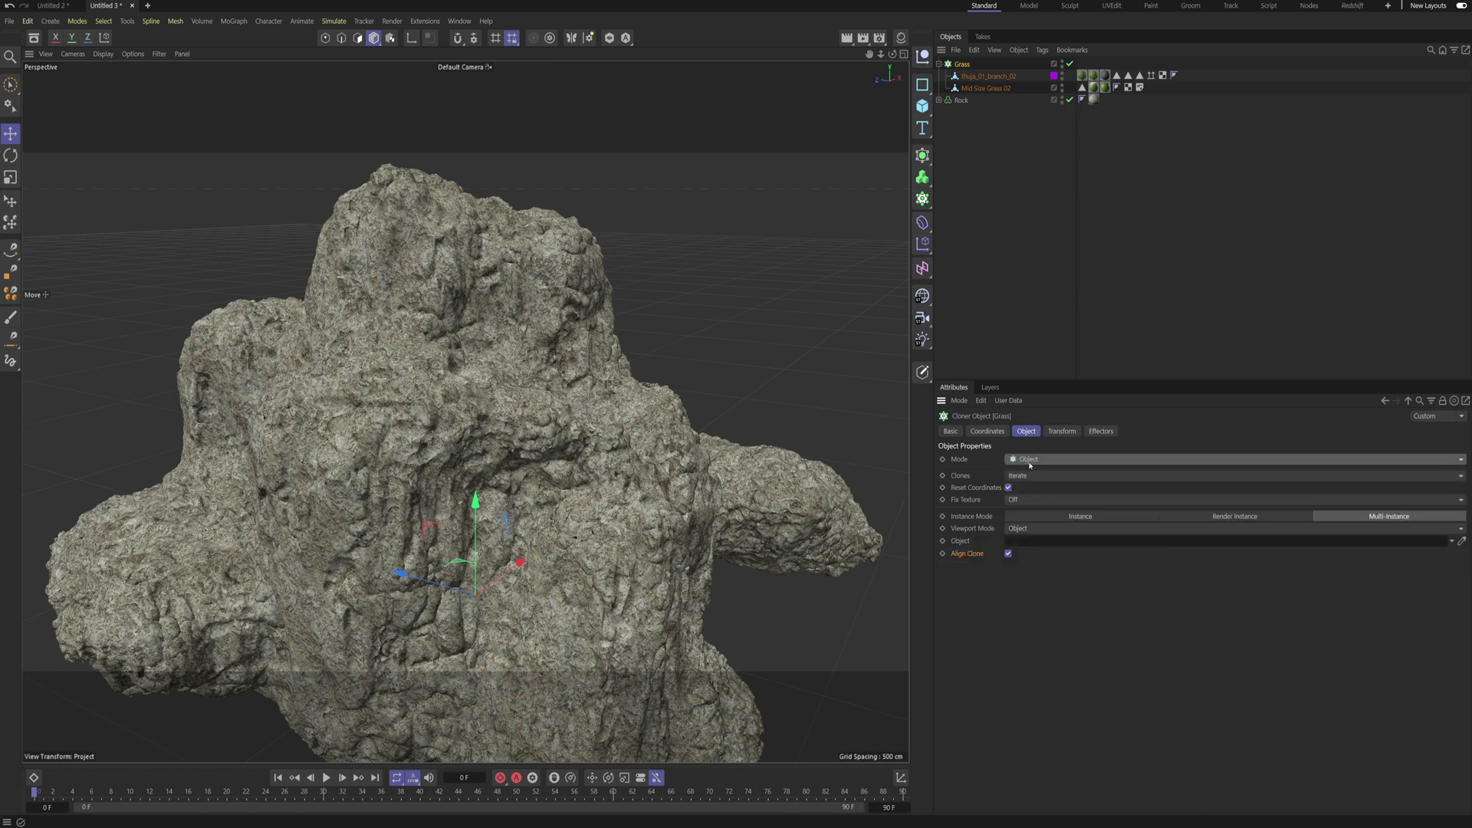
drag(961, 99, 1093, 508)
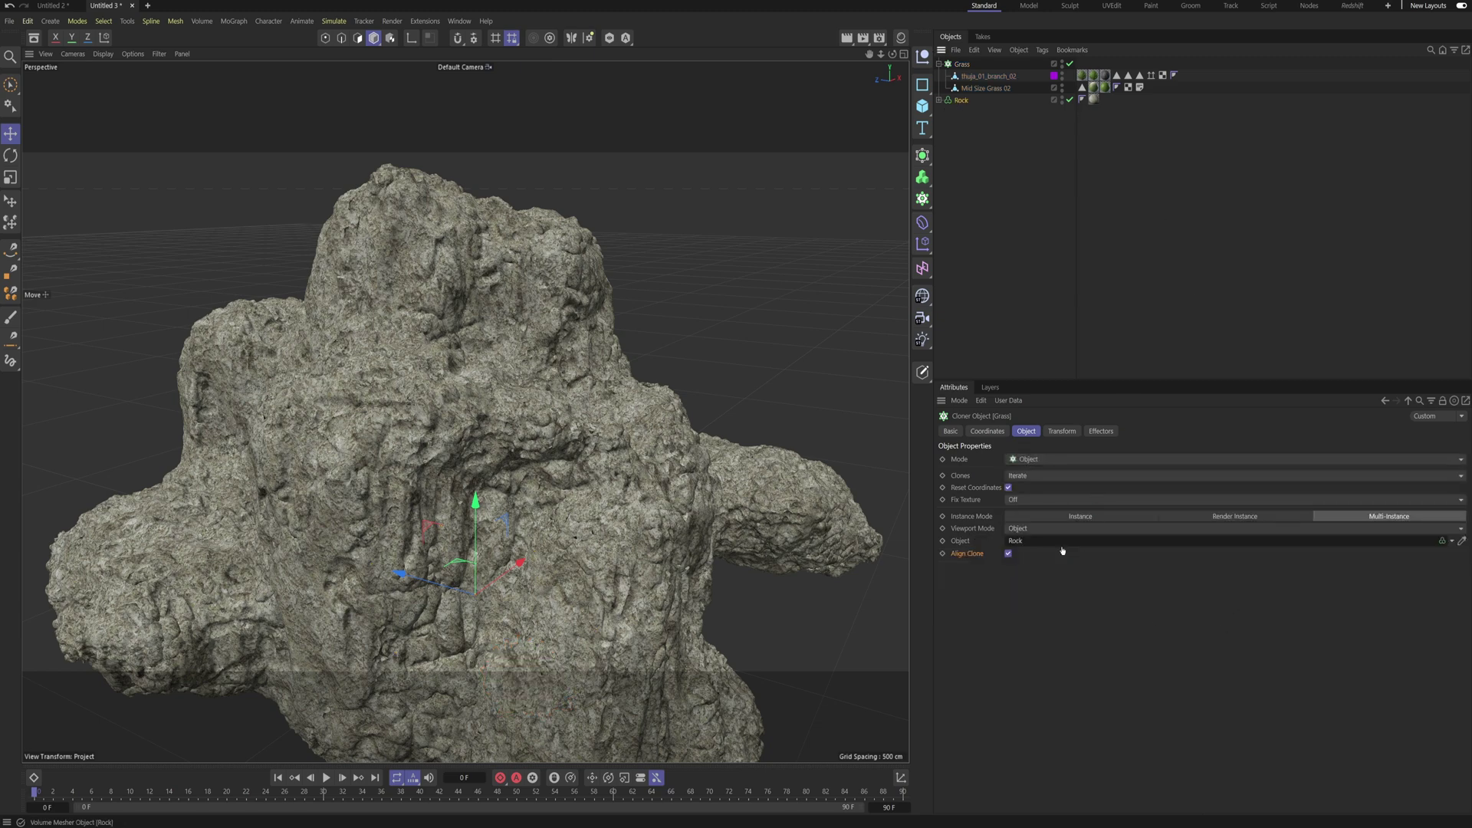
alt+drag(498, 452, 532, 447)
alt+right_drag(532, 447, 476, 493)
alt+drag(478, 493, 362, 429)
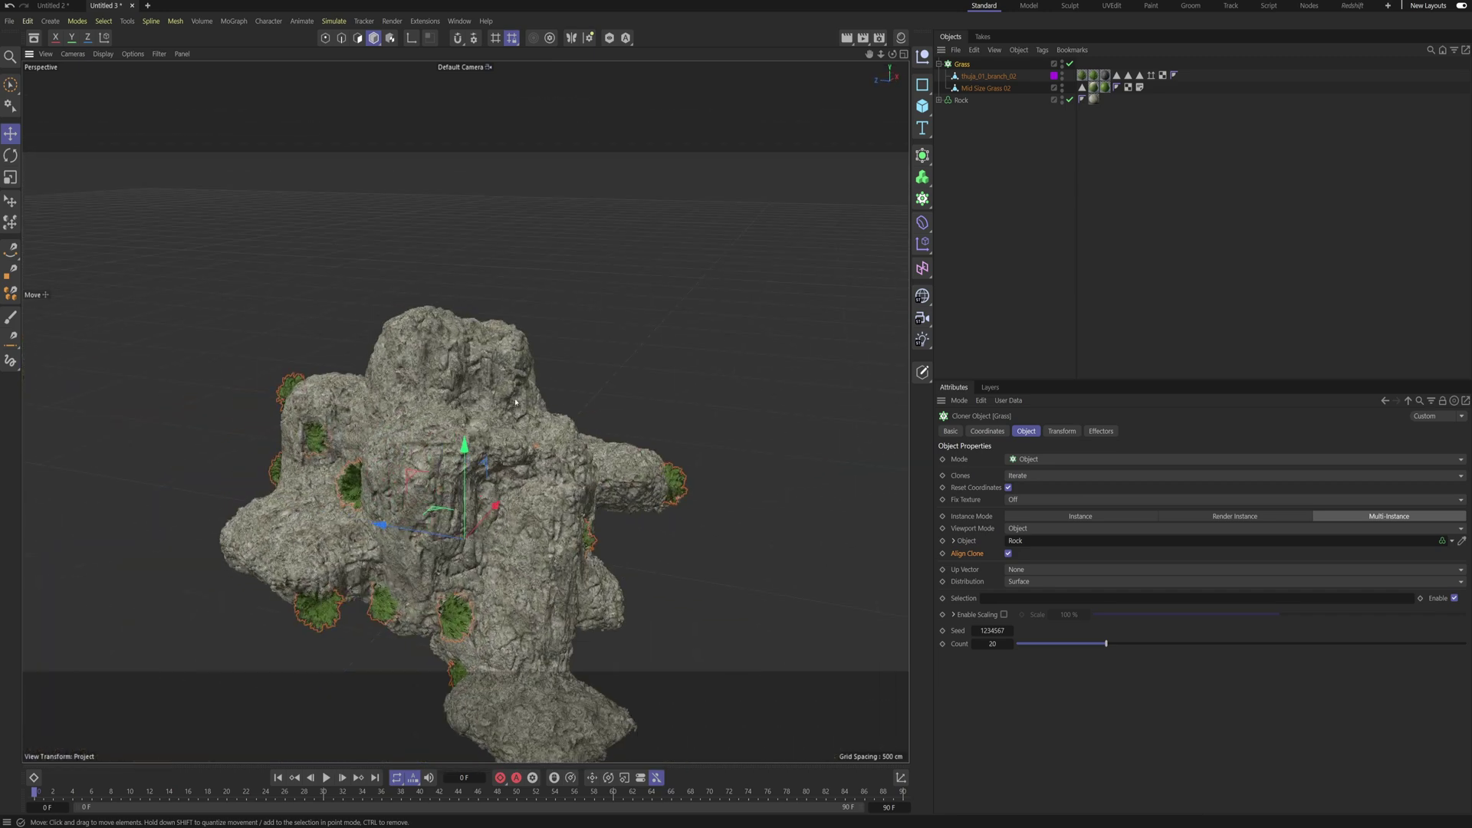
Step: Raise the Grass cloner's clone count to 10000
alt+right_drag(516, 402, 1015, 174)
alt+drag(529, 437, 488, 404)
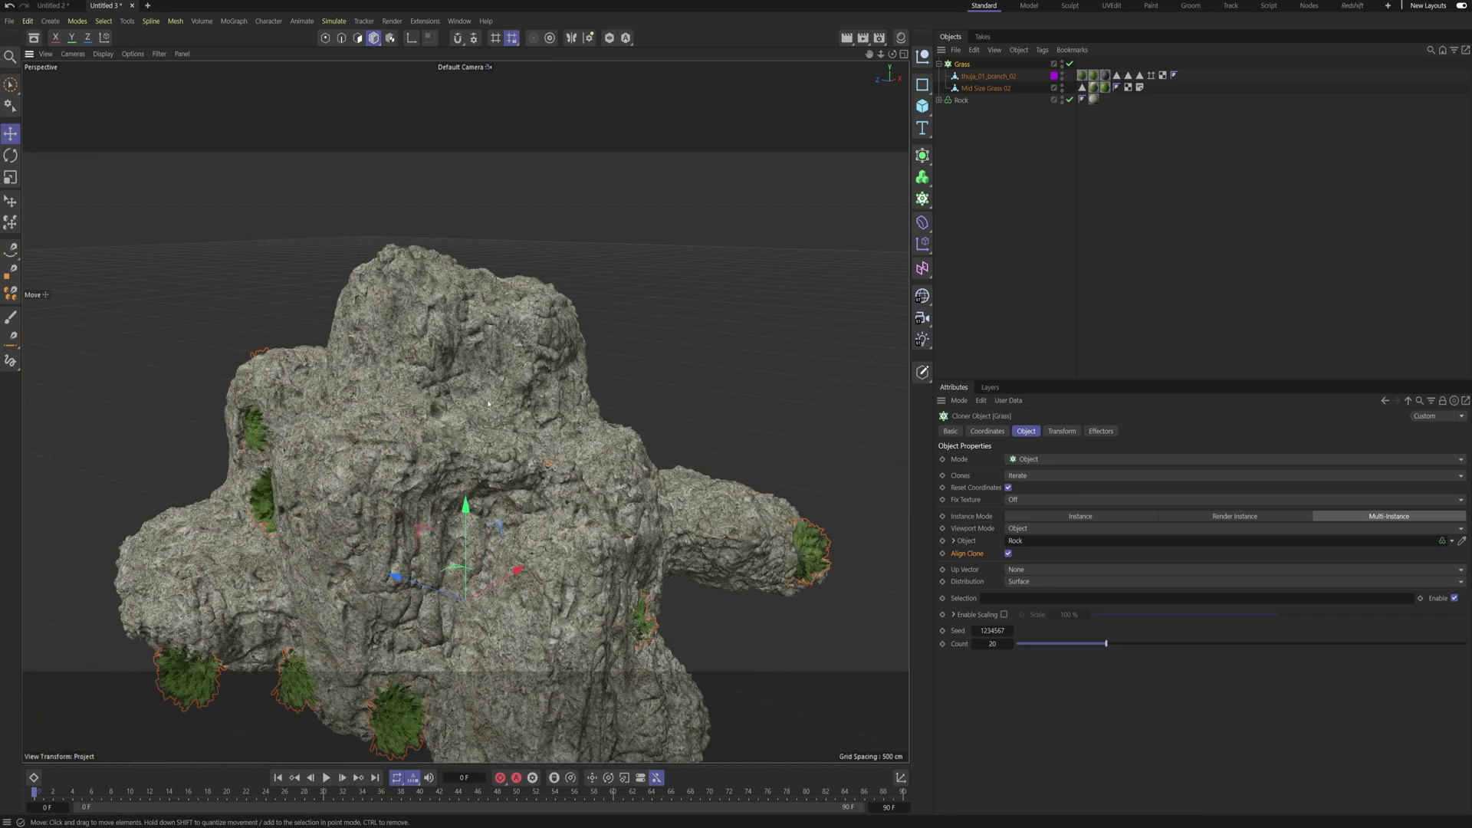
drag(1069, 645, 1466, 644)
double_click(993, 644)
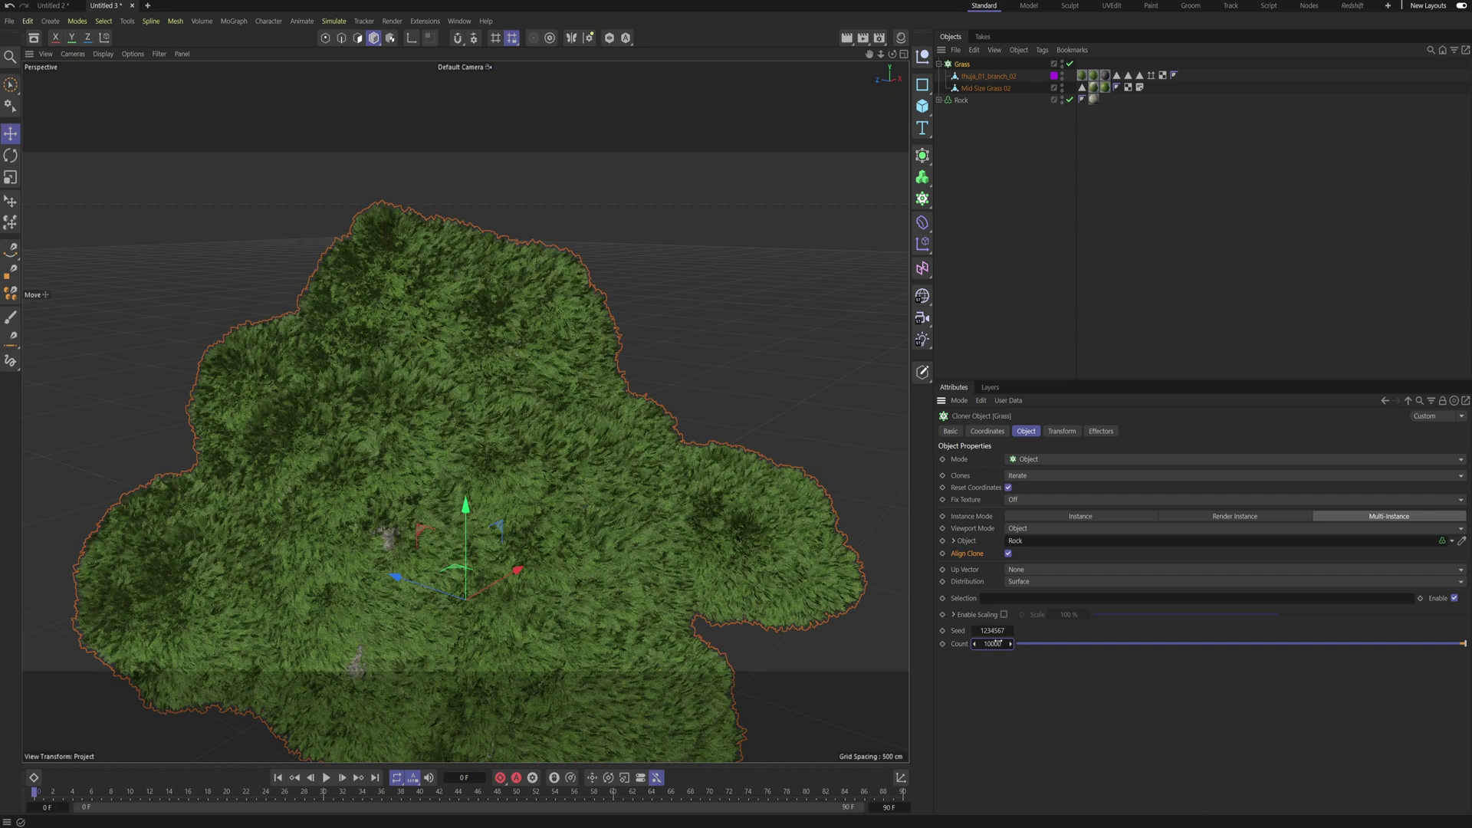
Step: Scale up the Mid Size Grass 02 mesh uniformly so its blades rise above the thuja clones
click(468, 559)
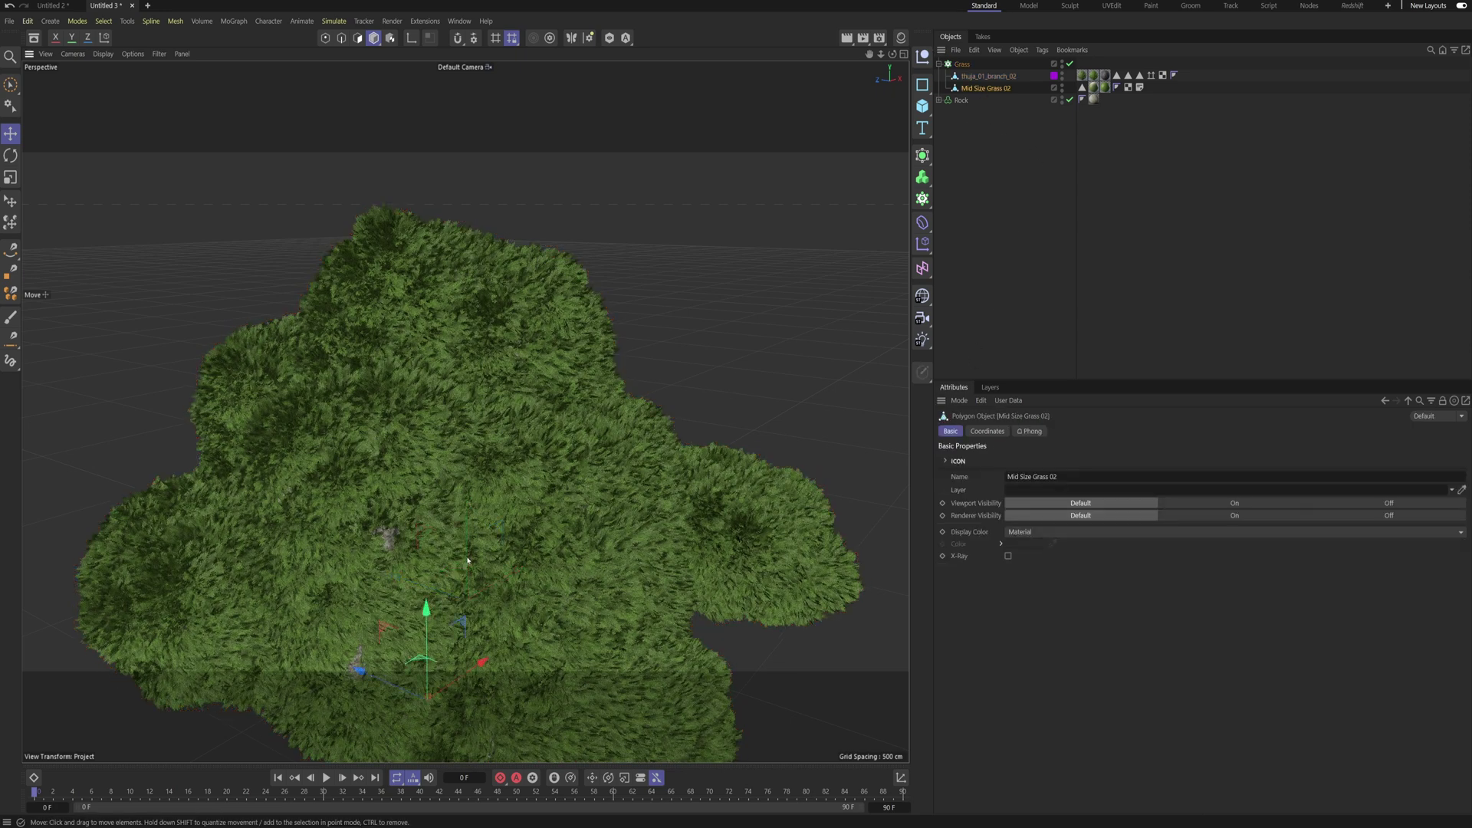
mouse_move(467, 560)
alt+mouse_down()
mouse_move(489, 557)
mouse_move(460, 567)
alt+mouse_up()
alt+middle_drag(460, 568, 489, 464)
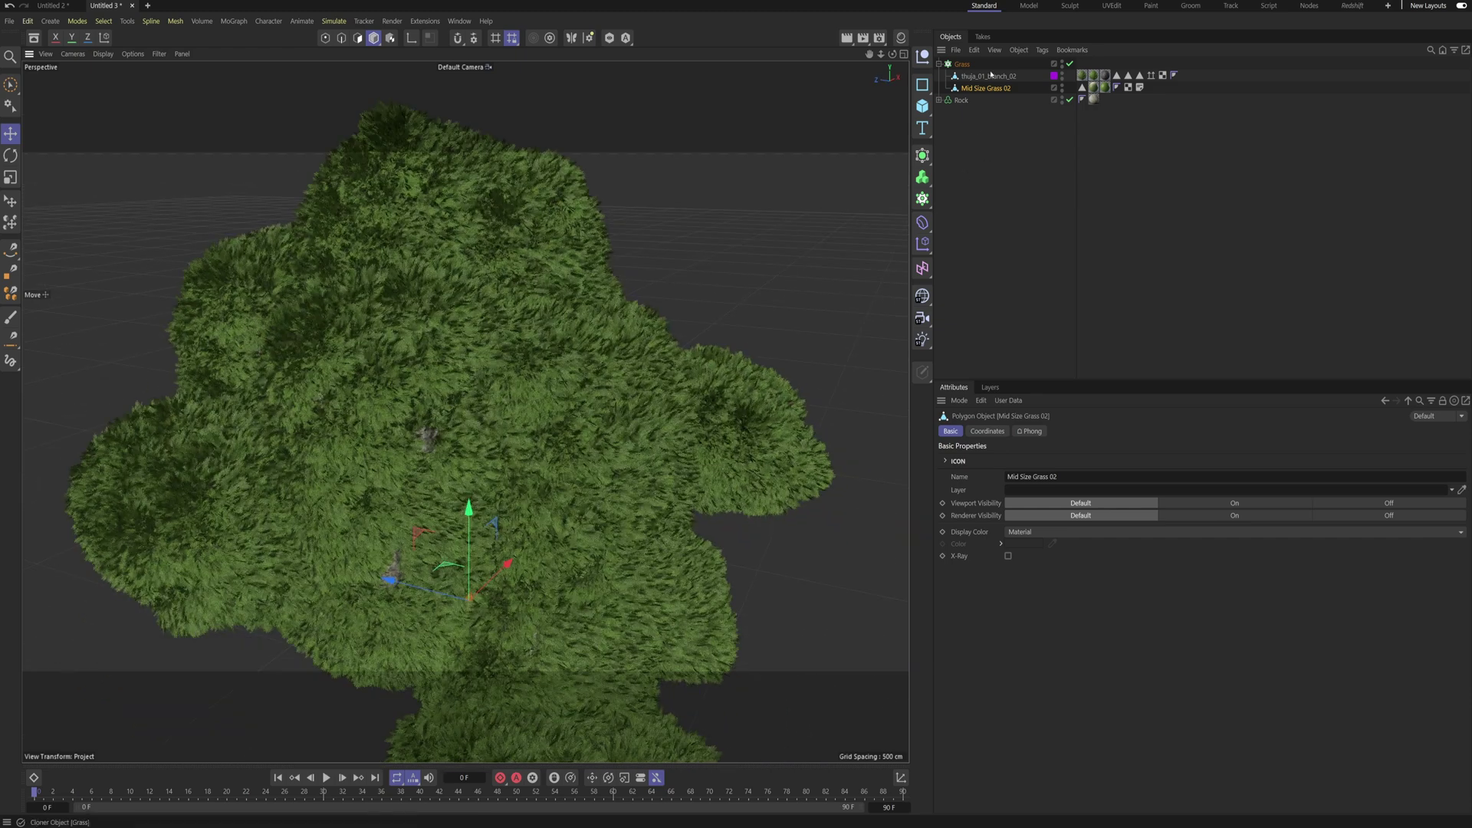
key(t)
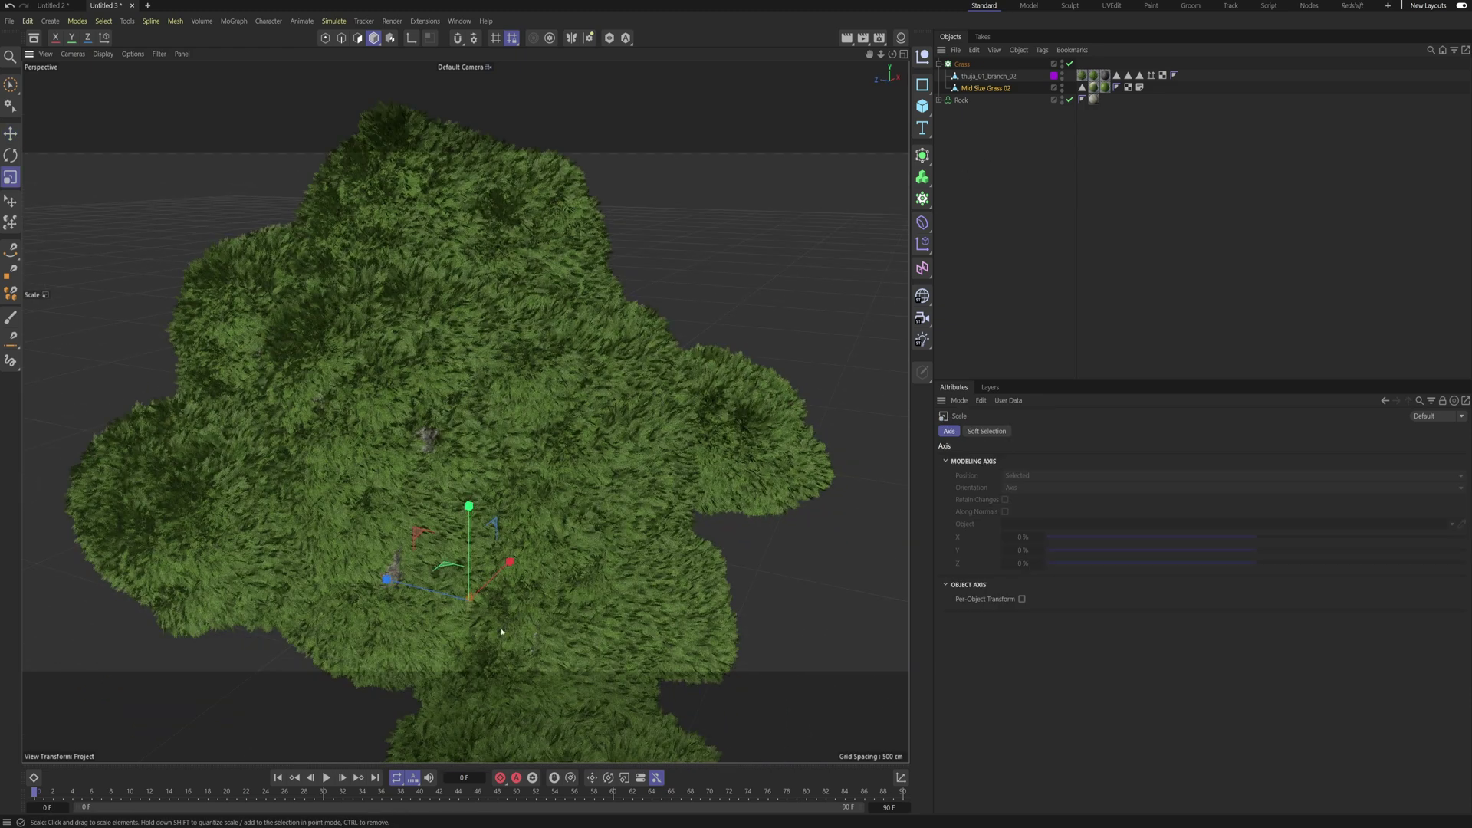
drag(501, 632, 736, 627)
drag(570, 622, 622, 622)
Step: Scale down the thuja_01_branch_02 mesh uniformly and check the covered rock from other angles
click(988, 76)
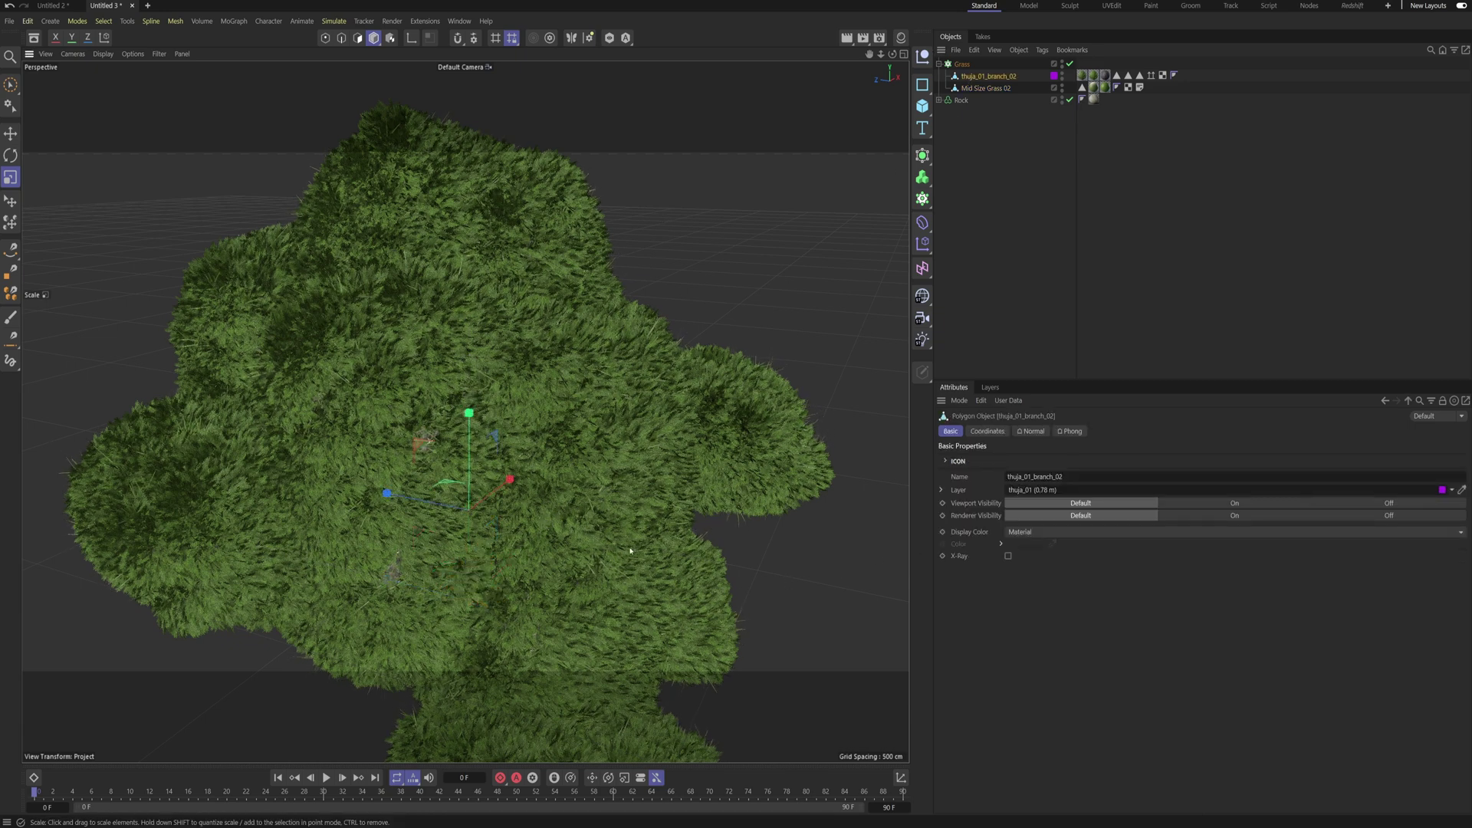
drag(631, 550, 549, 551)
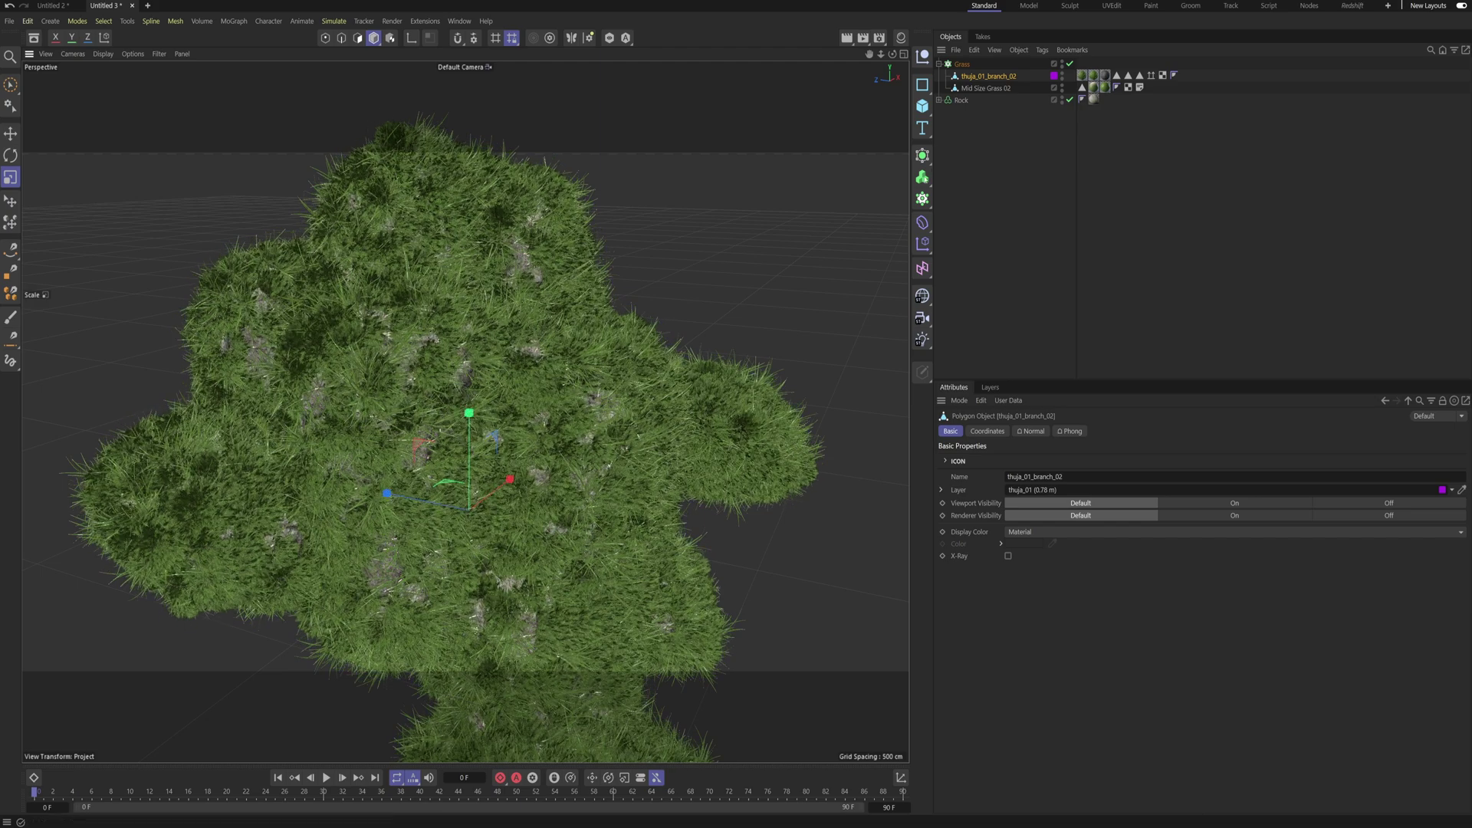
alt+drag(462, 477, 506, 465)
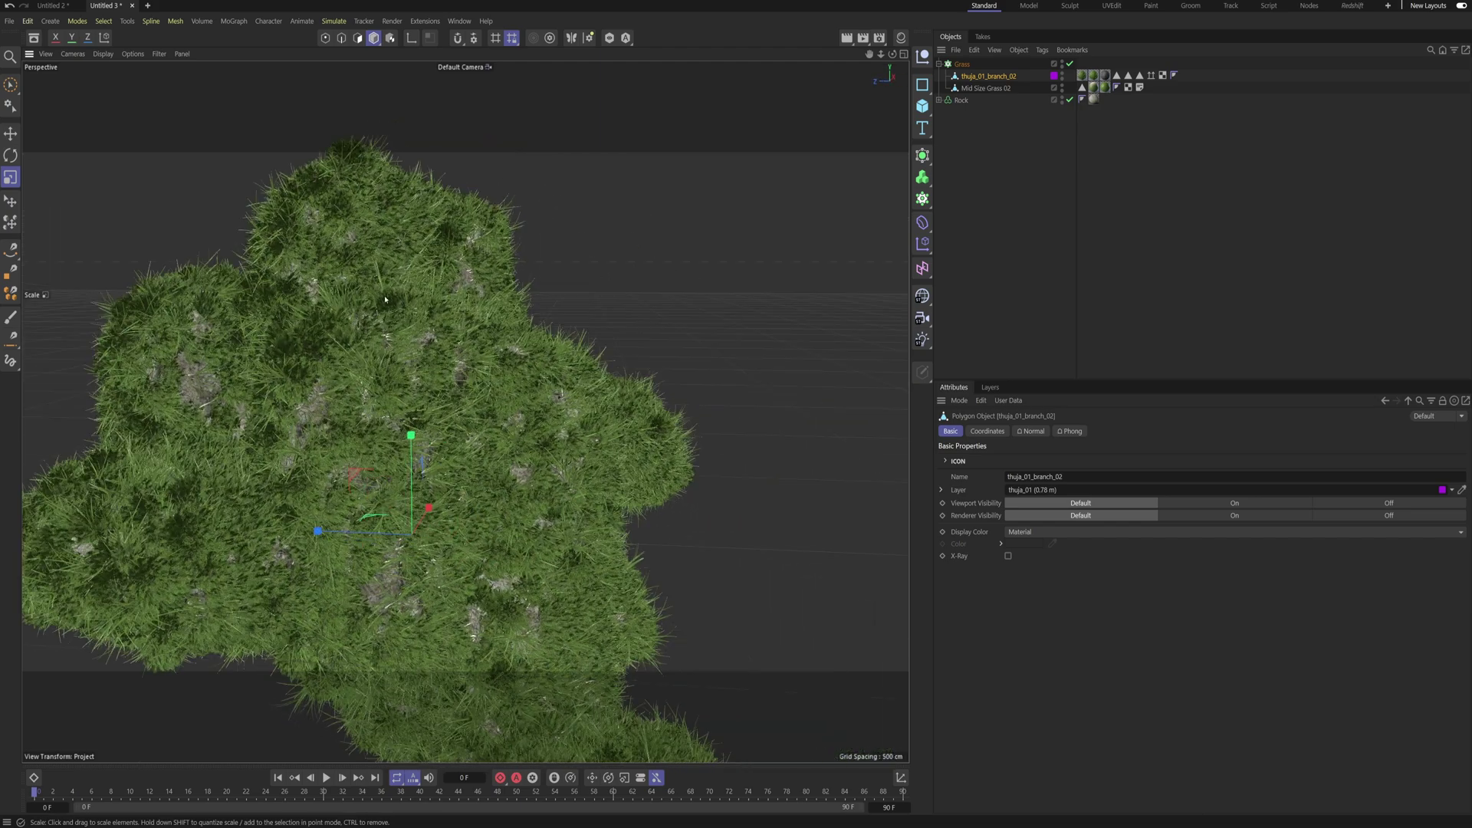
alt+drag(385, 299, 311, 337)
alt+drag(429, 309, 652, 307)
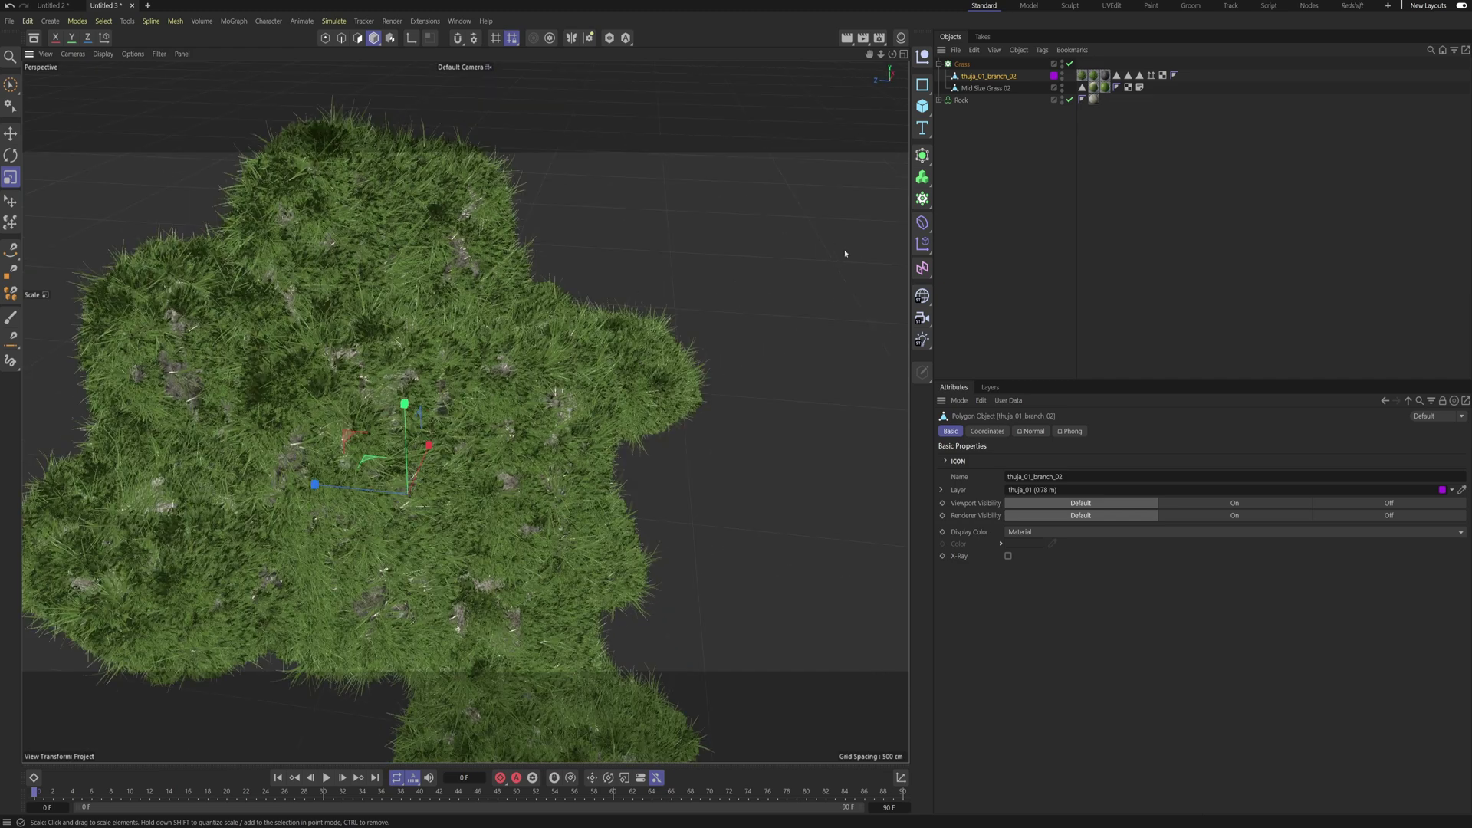
Step: Fine-tune the scale of Mid Size Grass 02 and shrink the thuja_01_branch_02 mesh further to expose more rock
click(988, 89)
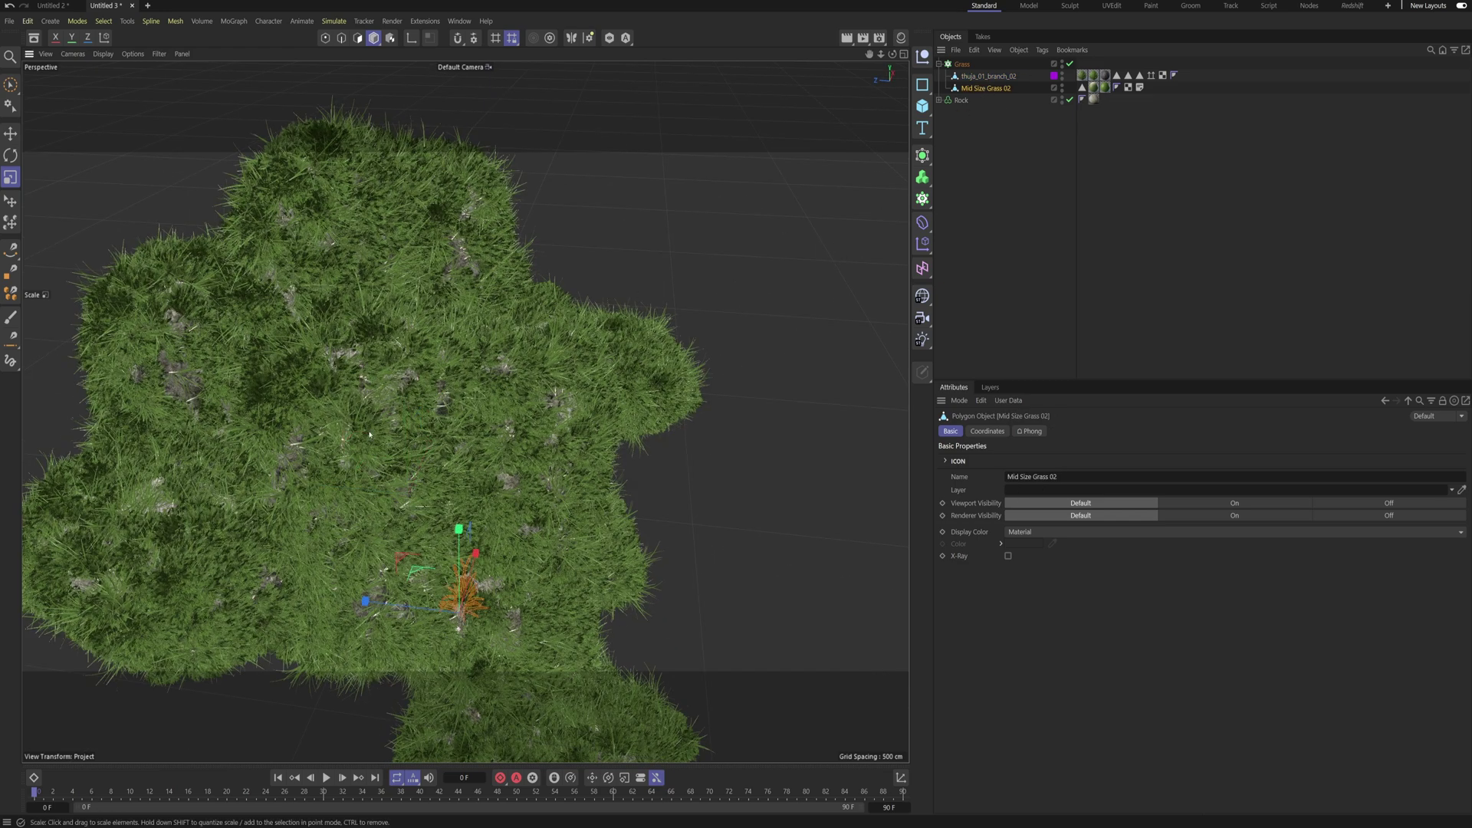
alt+drag(405, 447, 299, 387)
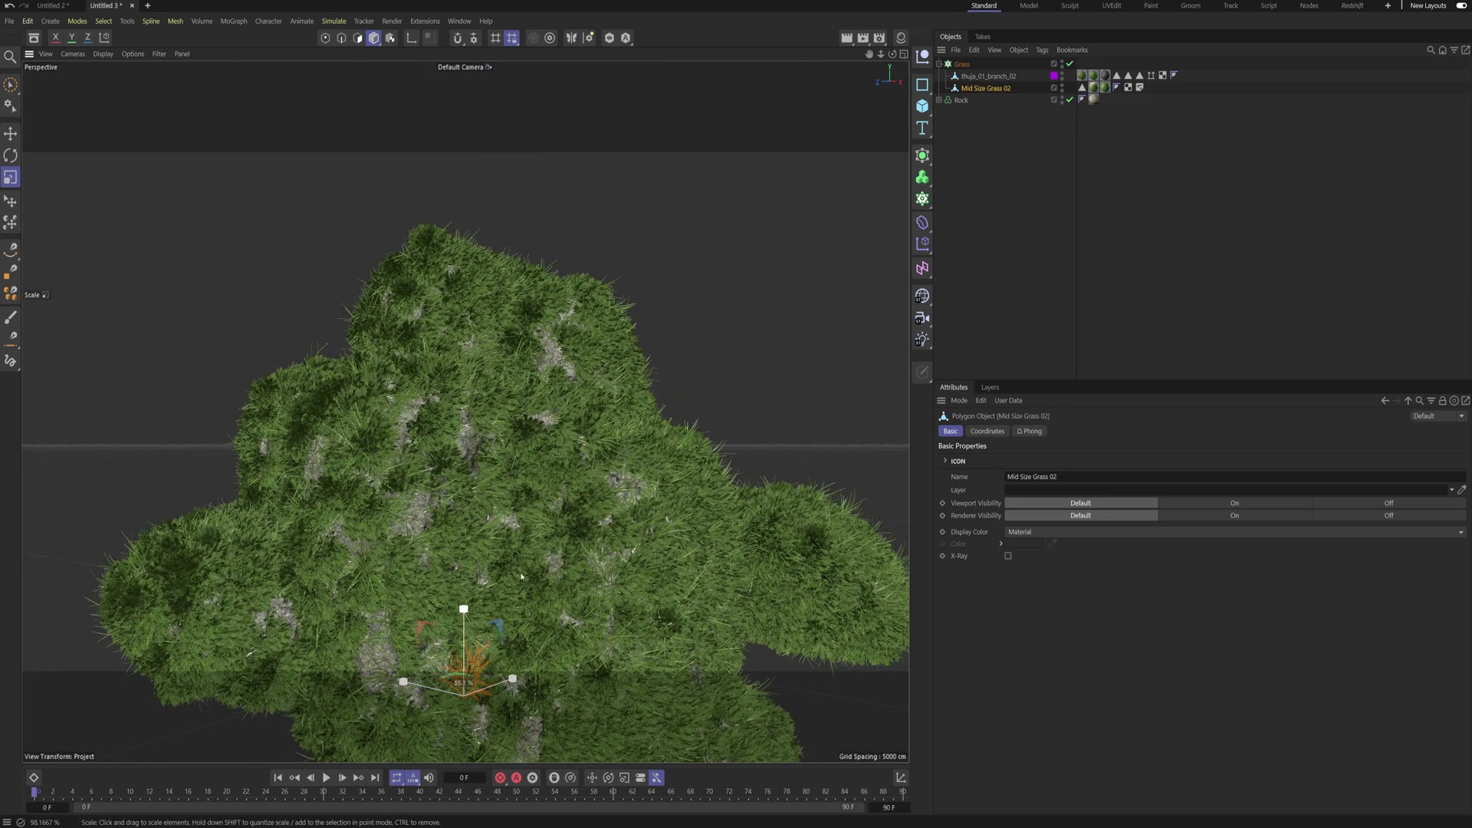
click(992, 78)
drag(653, 503, 614, 549)
Step: Add a Random effector to the Grass cloner
click(962, 64)
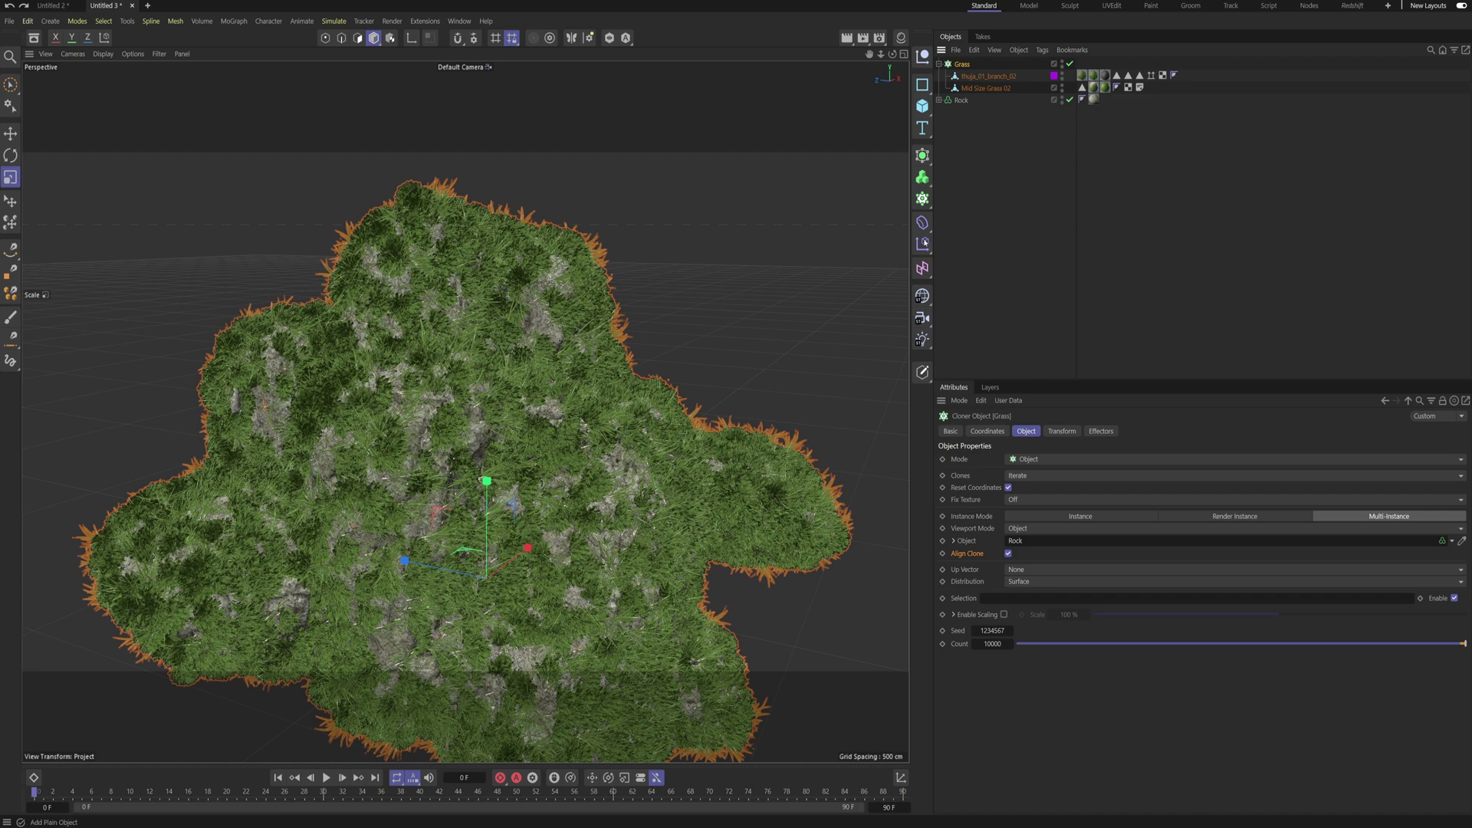
click(923, 244)
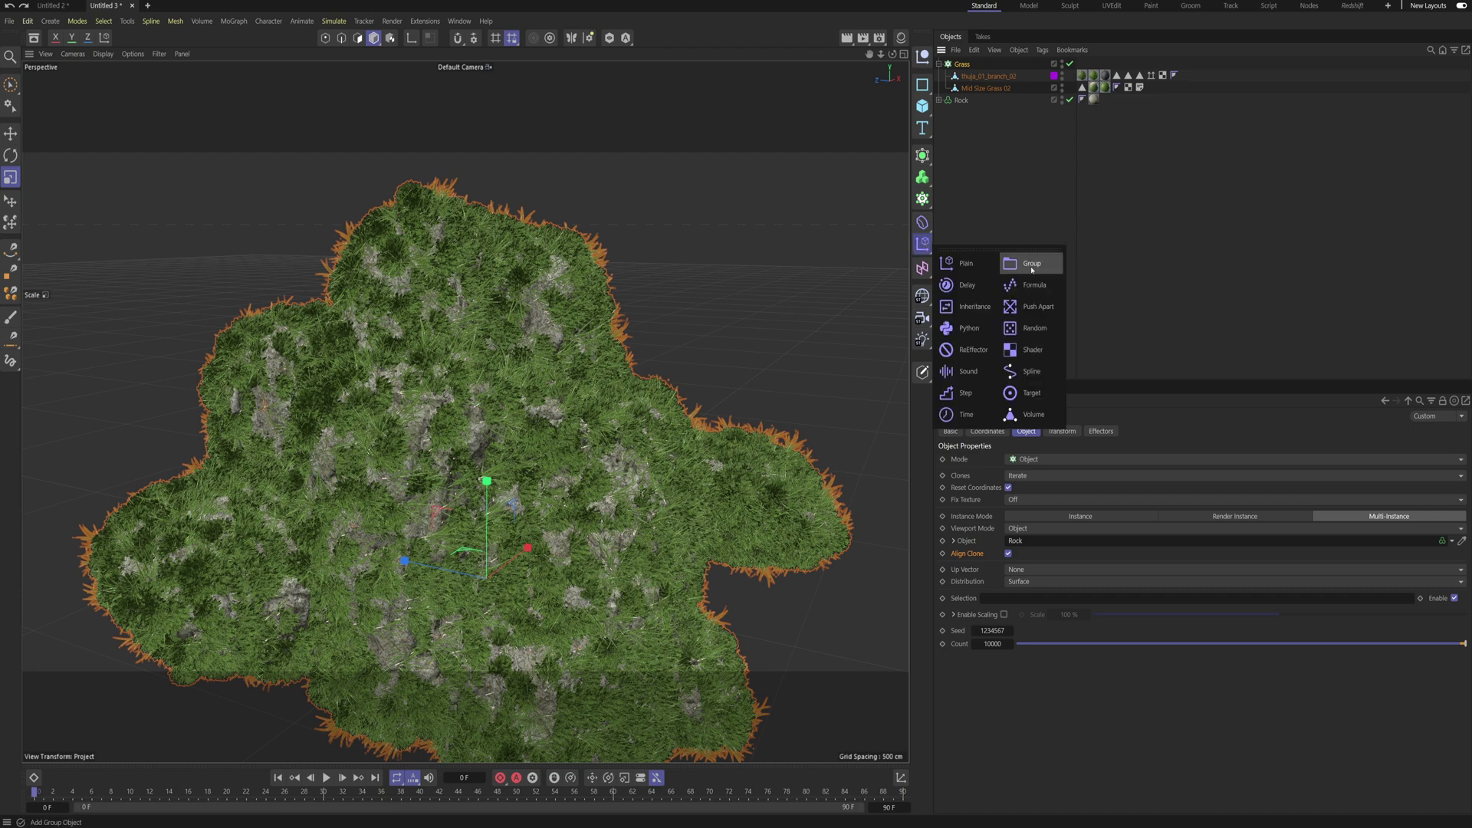
click(1035, 328)
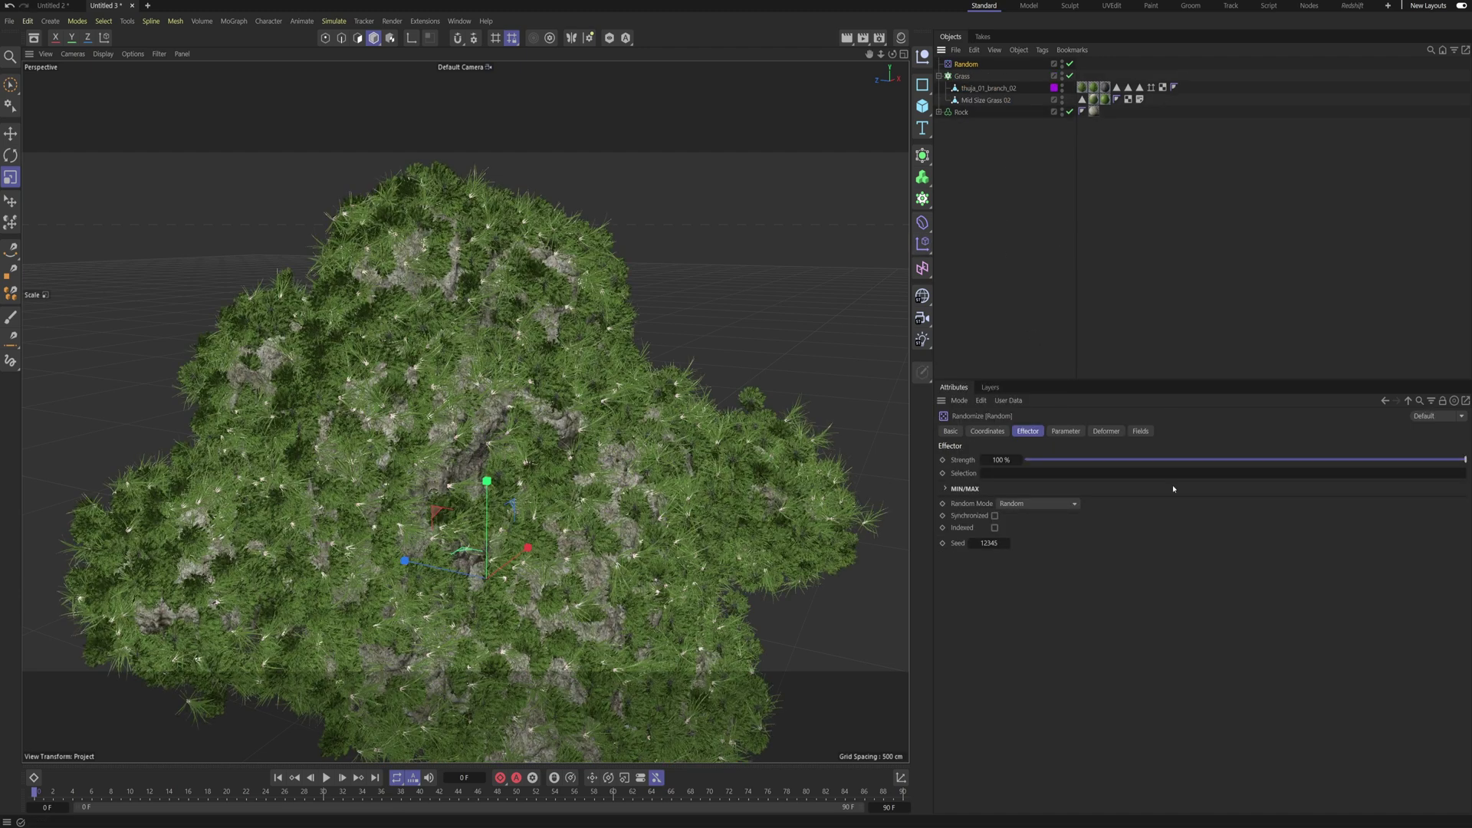
Step: Turn off the Random effector's position variation and set its rotation to 53° heading, 55° pitch and 53° bank
click(1066, 430)
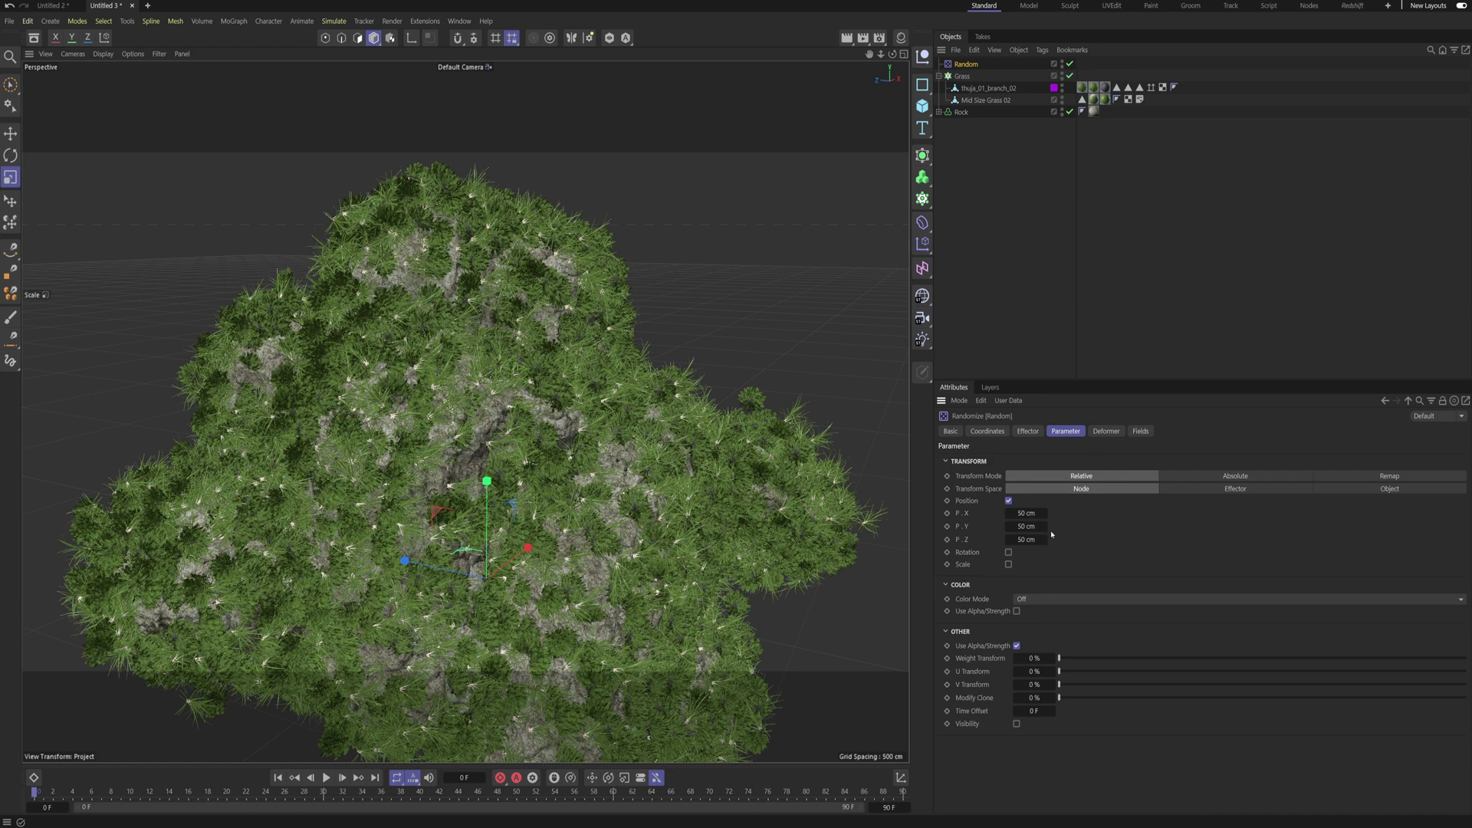
click(1008, 500)
click(1009, 512)
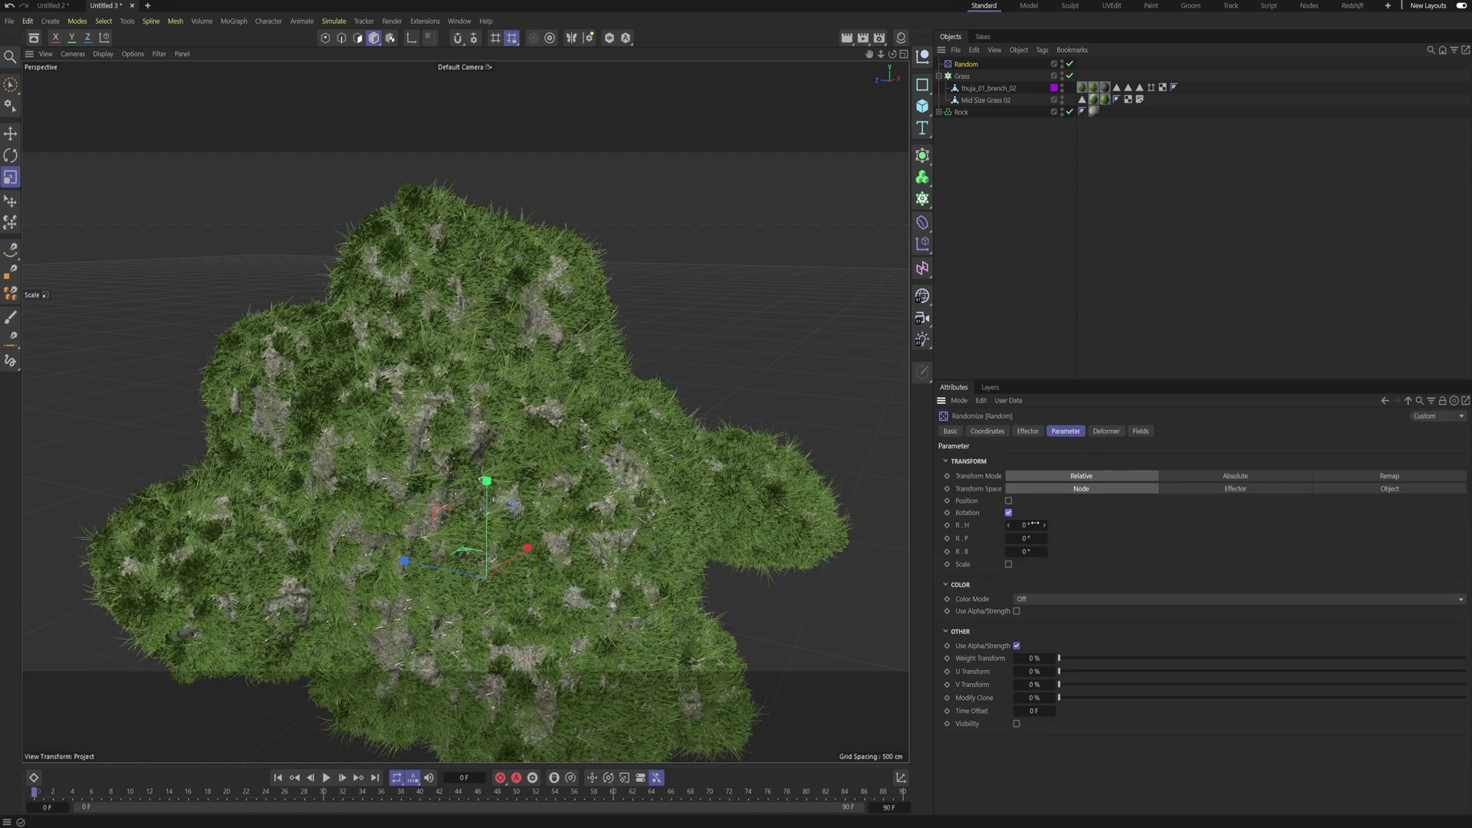
mouse_move(1034, 524)
mouse_down()
mouse_move(1007, 538)
mouse_move(1026, 551)
mouse_up()
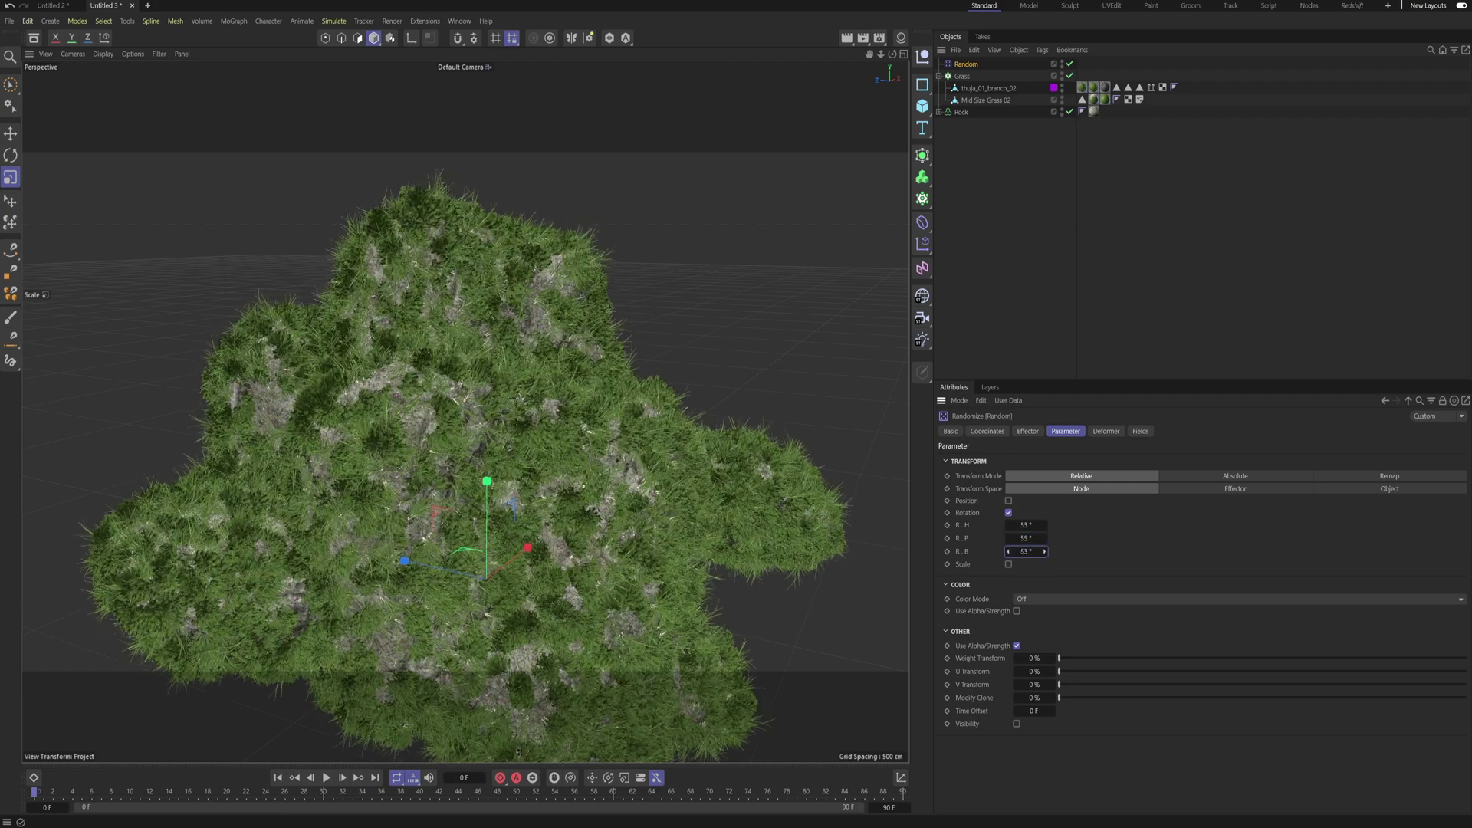
Step: Enable uniform scale variation on the Random effector and set its scale value to 0.5
click(1008, 564)
click(1008, 576)
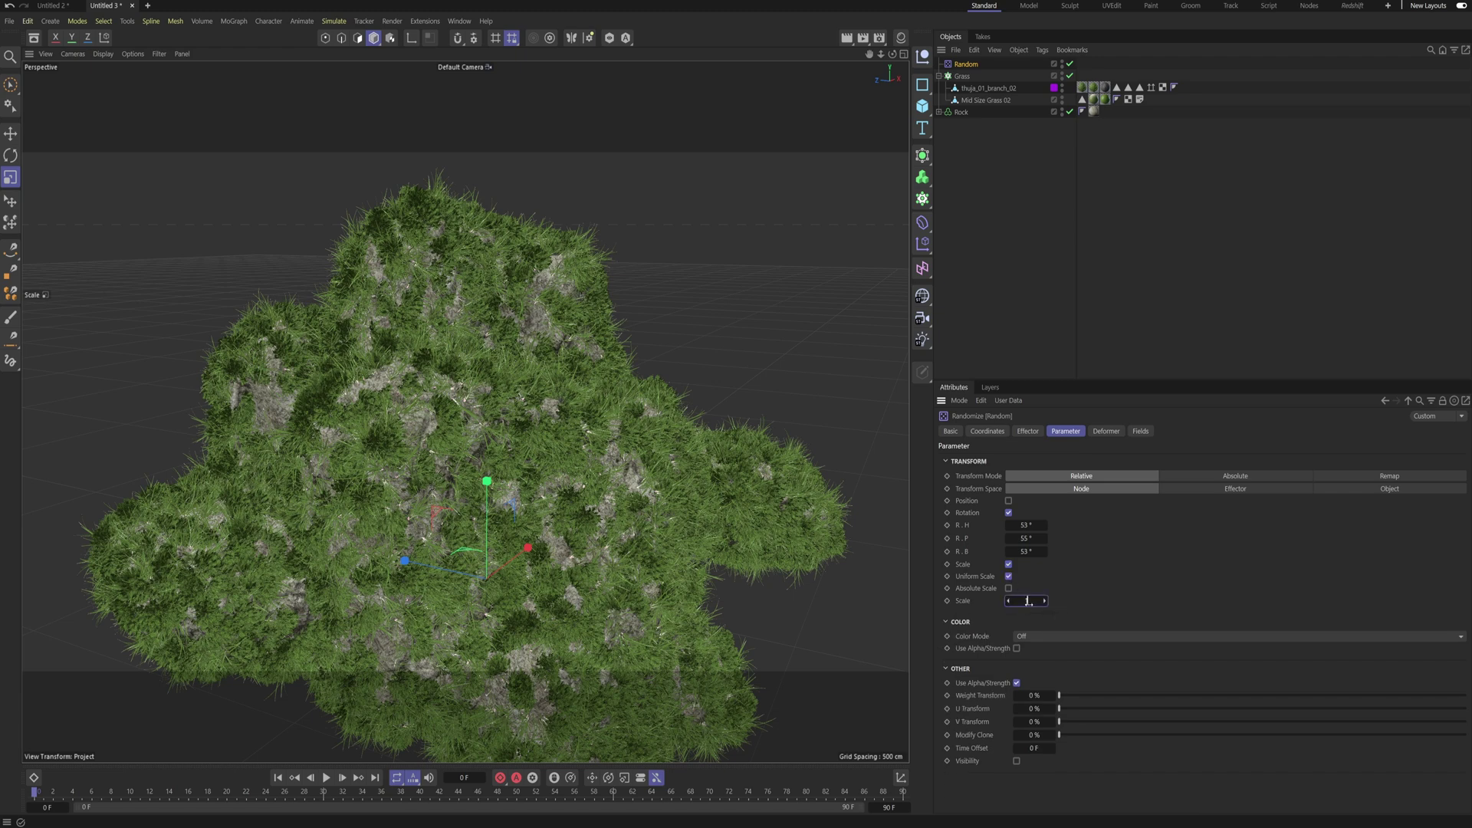
key(Return)
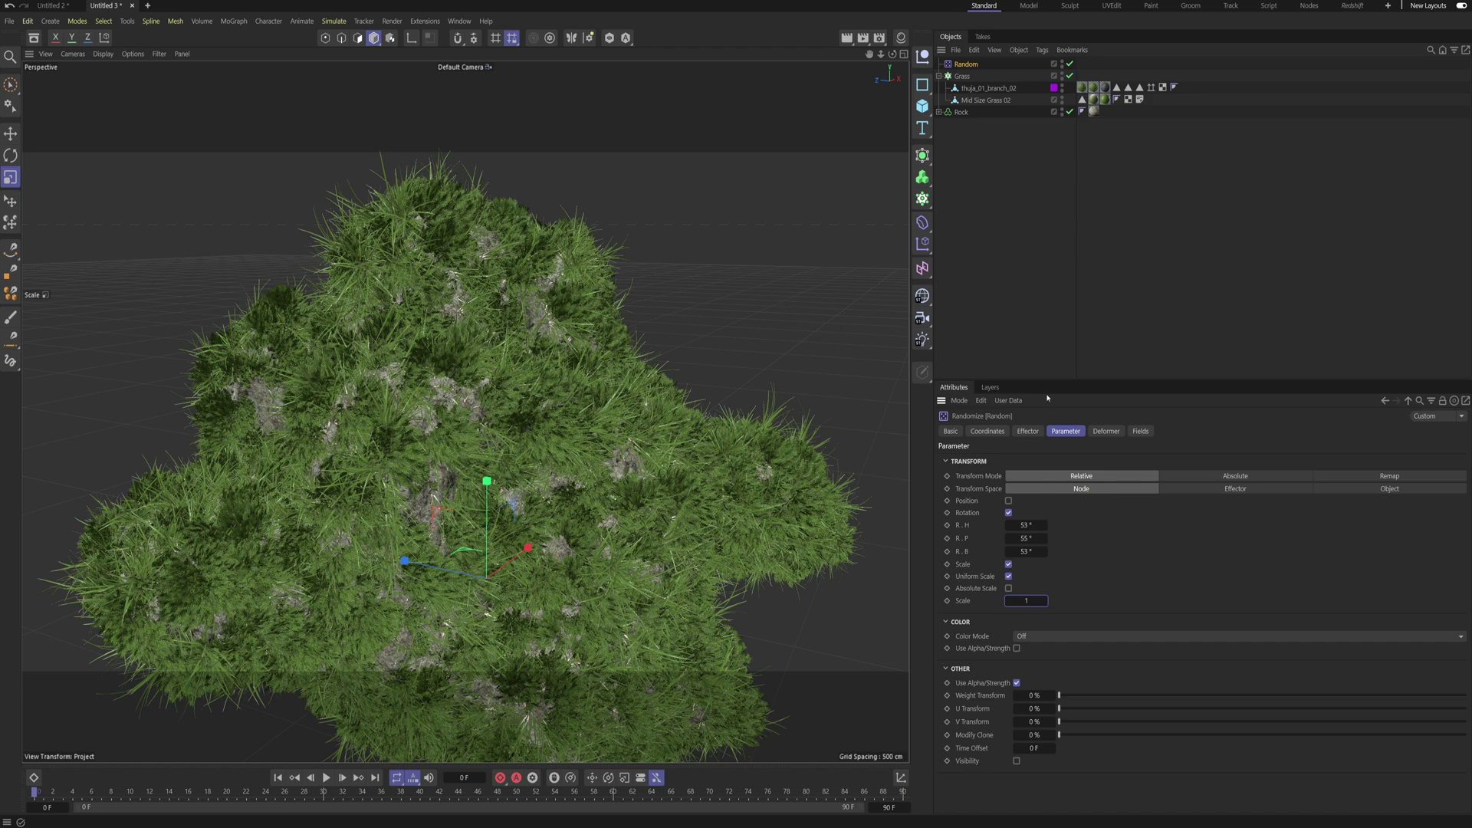
alt+drag(537, 491, 479, 493)
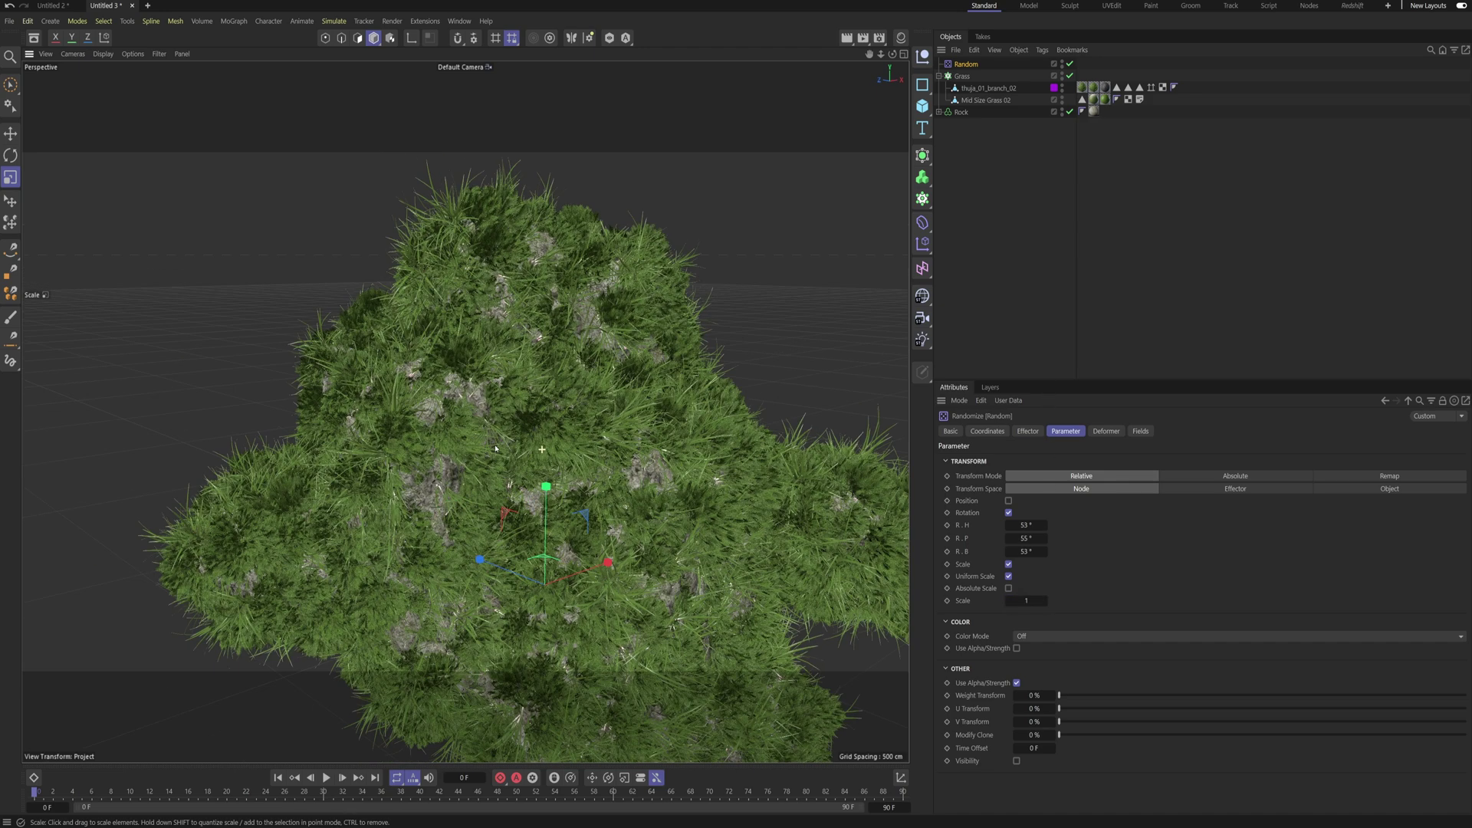
click(1028, 600)
key(Return)
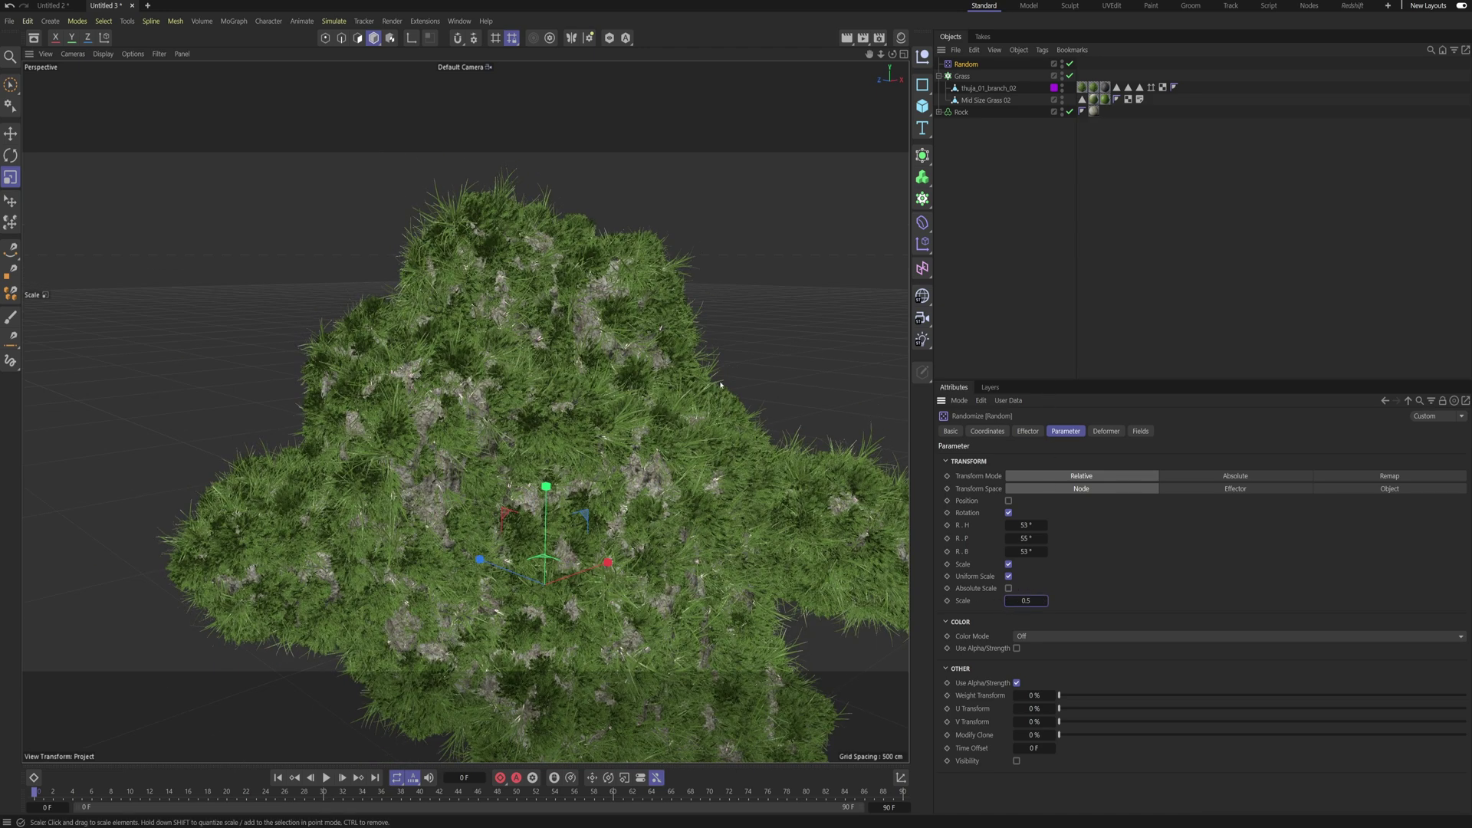
Step: Examine the size, rotation and coverage of the grass and thuja clones from all sides of the rock
alt+drag(719, 384, 613, 357)
scroll(490, 420, down, 3)
alt+drag(490, 420, 414, 414)
click(1032, 253)
scroll(622, 360, down, 3)
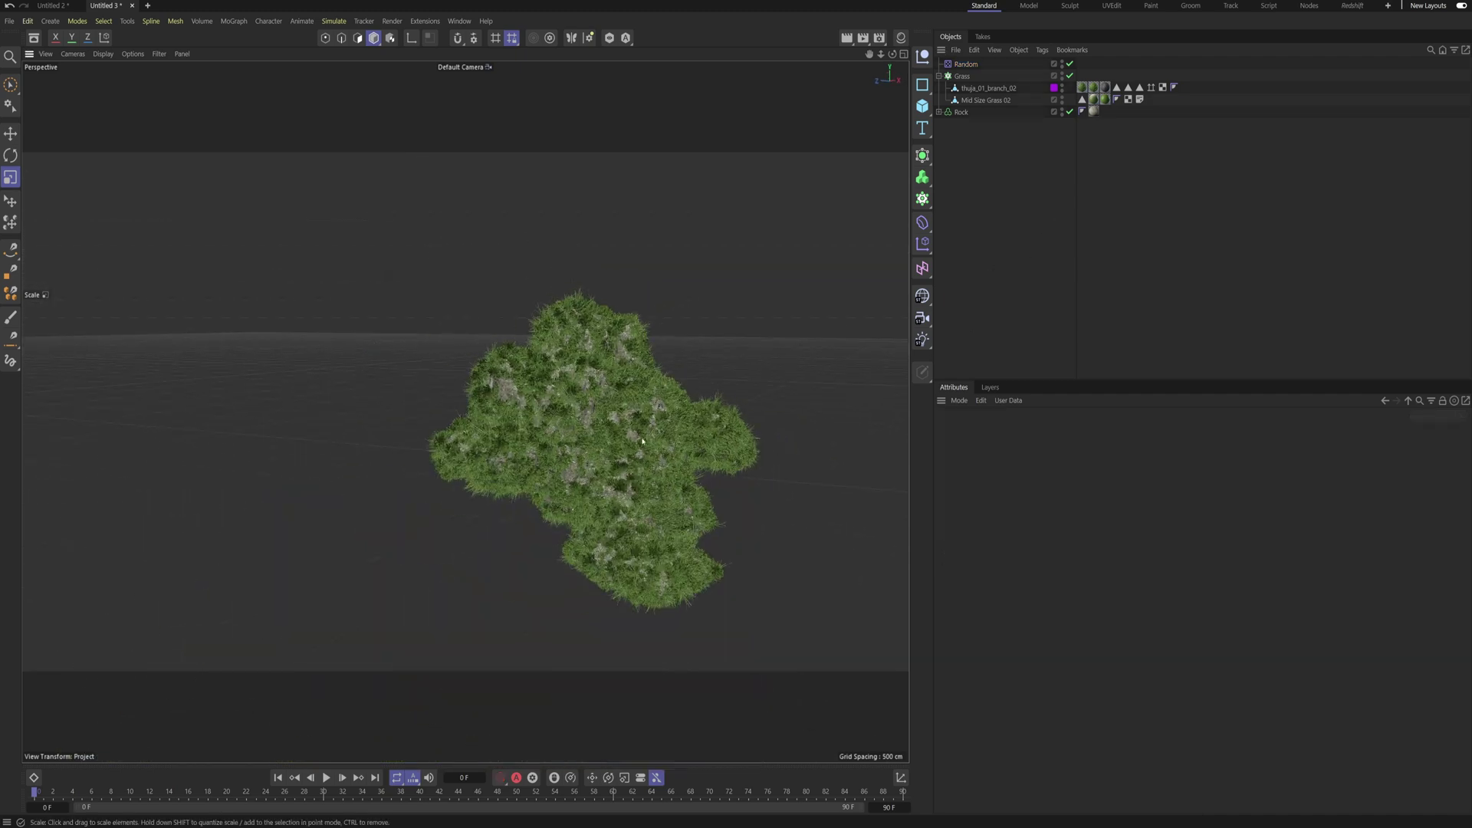
alt+drag(622, 360, 463, 411)
alt+middle_drag(463, 411, 314, 413)
scroll(518, 452, up, 3)
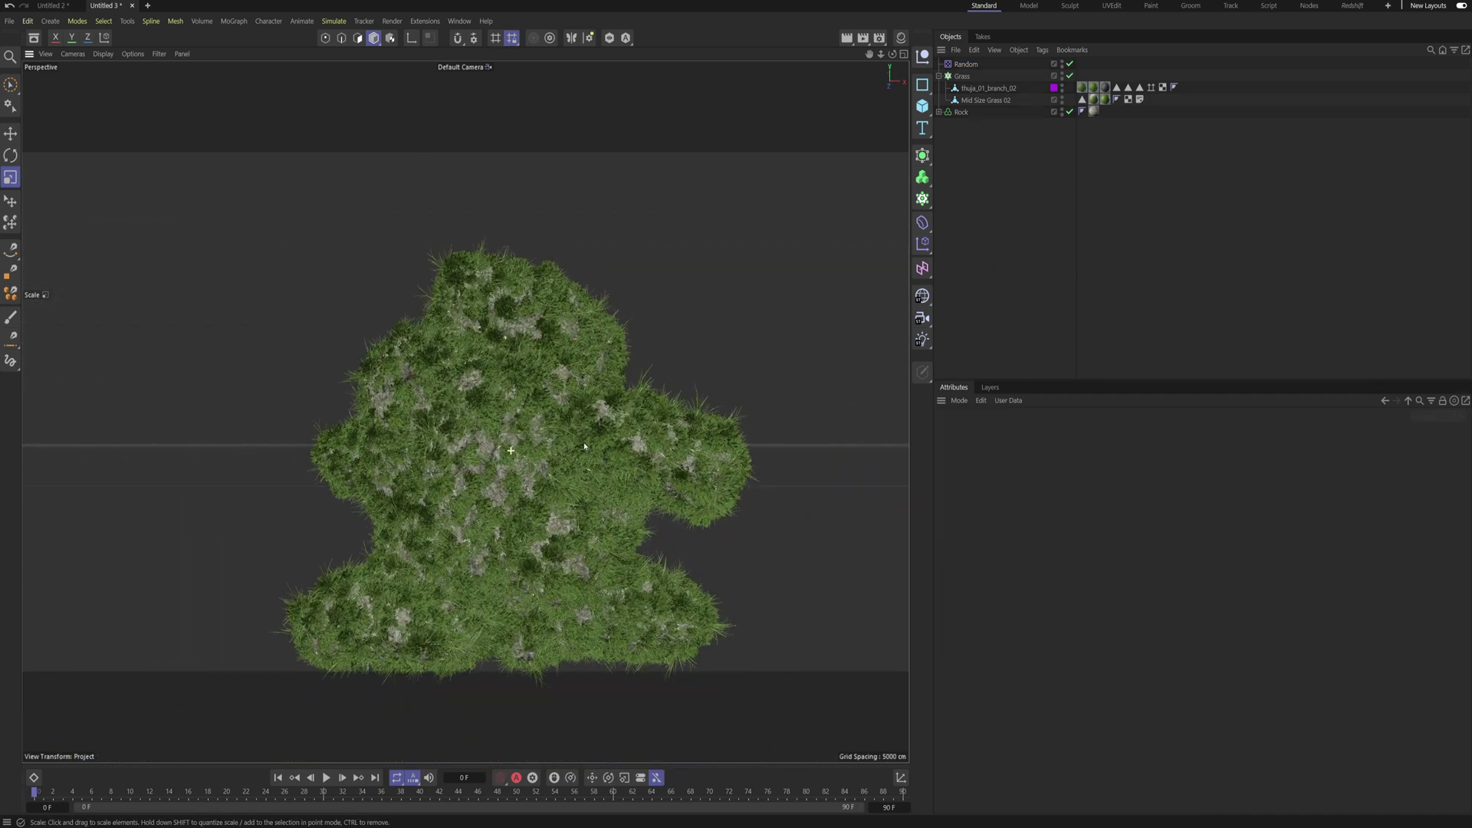
mouse_move(601, 494)
alt+mouse_down()
mouse_move(650, 512)
mouse_move(616, 493)
mouse_move(624, 457)
mouse_move(666, 473)
mouse_move(592, 405)
alt+mouse_up()
alt+drag(471, 293, 563, 399)
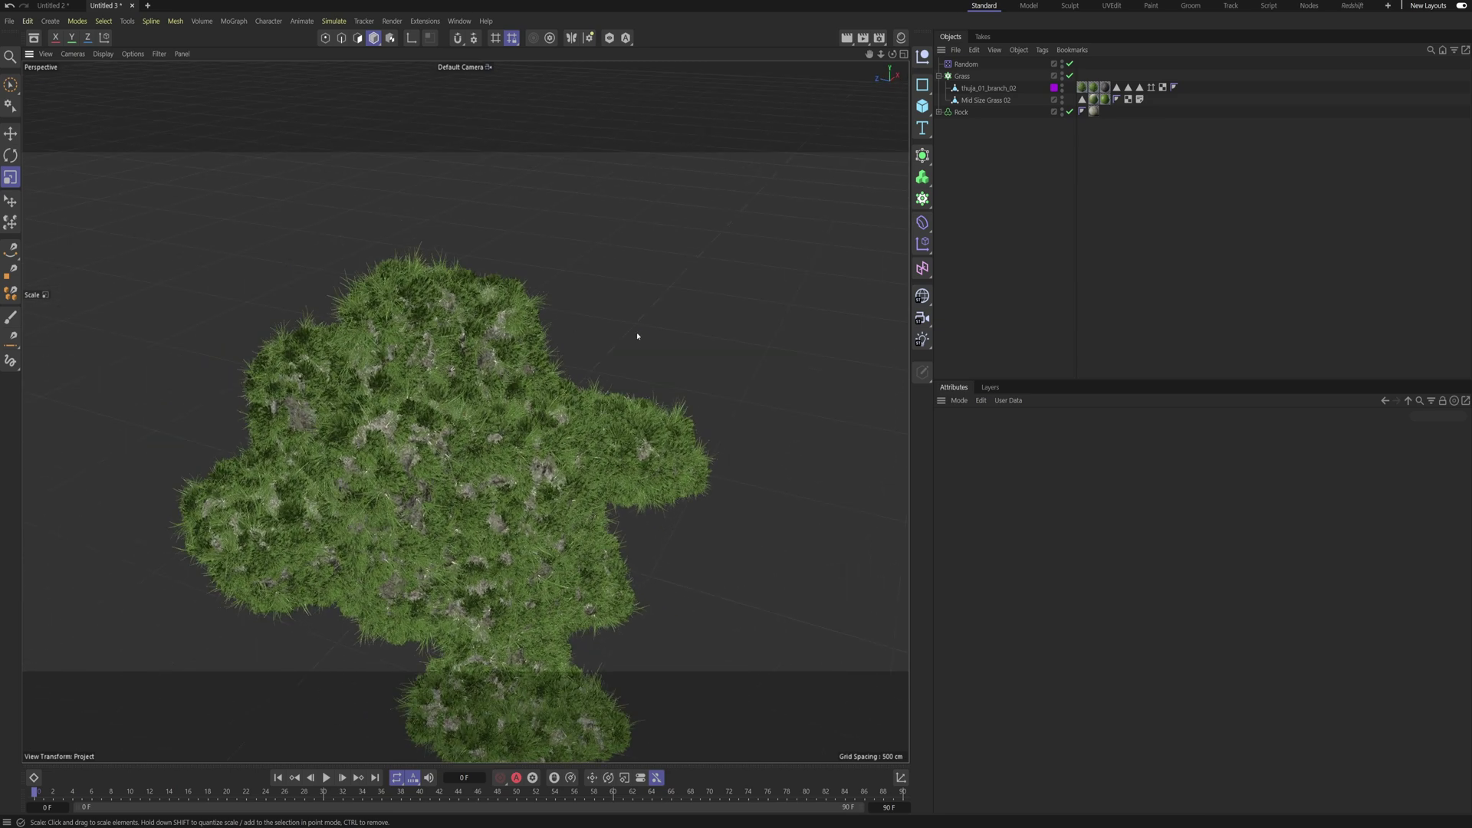
Step: Add a Shader Field to the scene and load the Terrain Mask effect as its shader
click(922, 268)
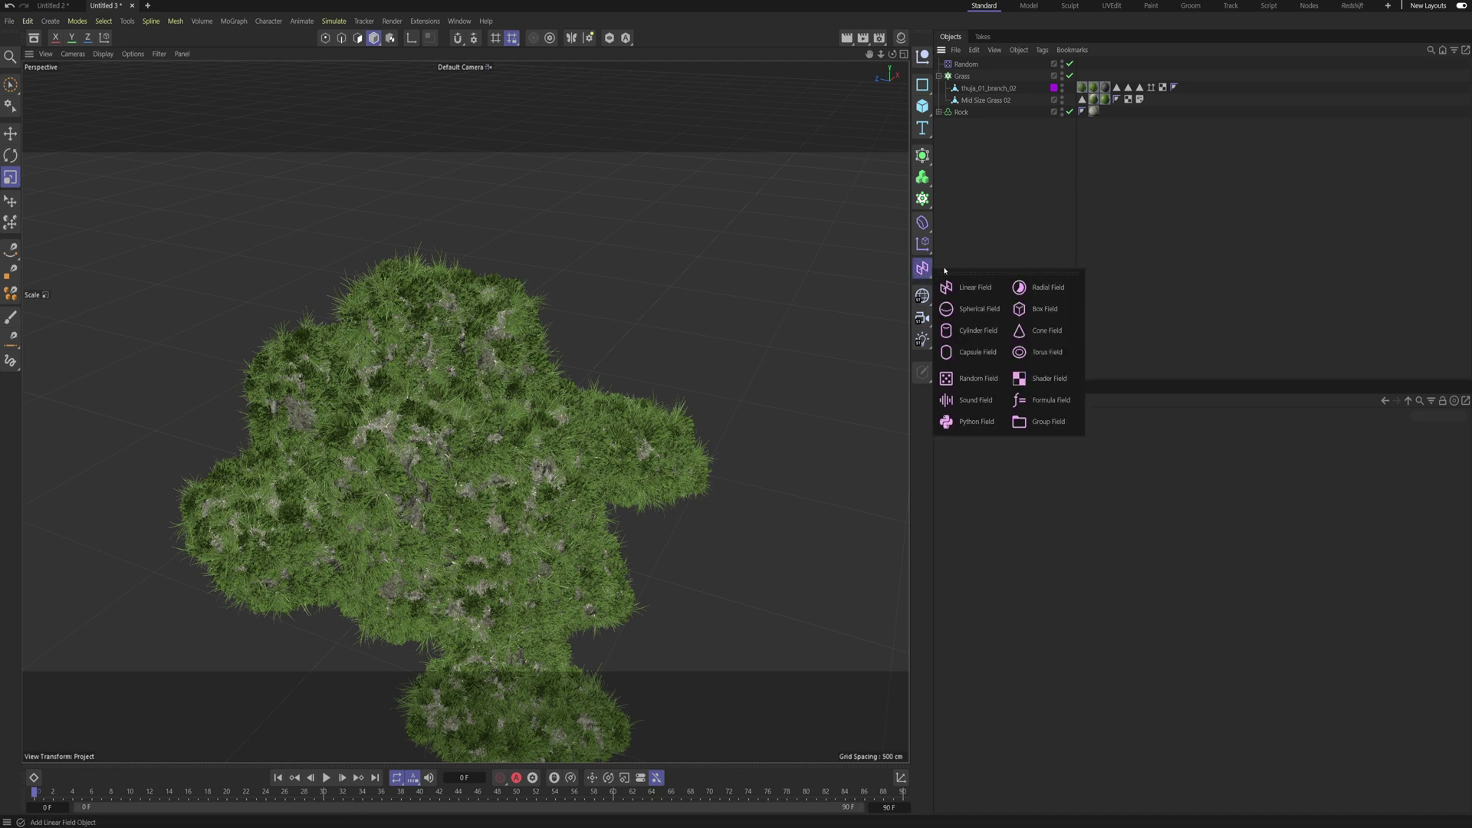
click(1044, 378)
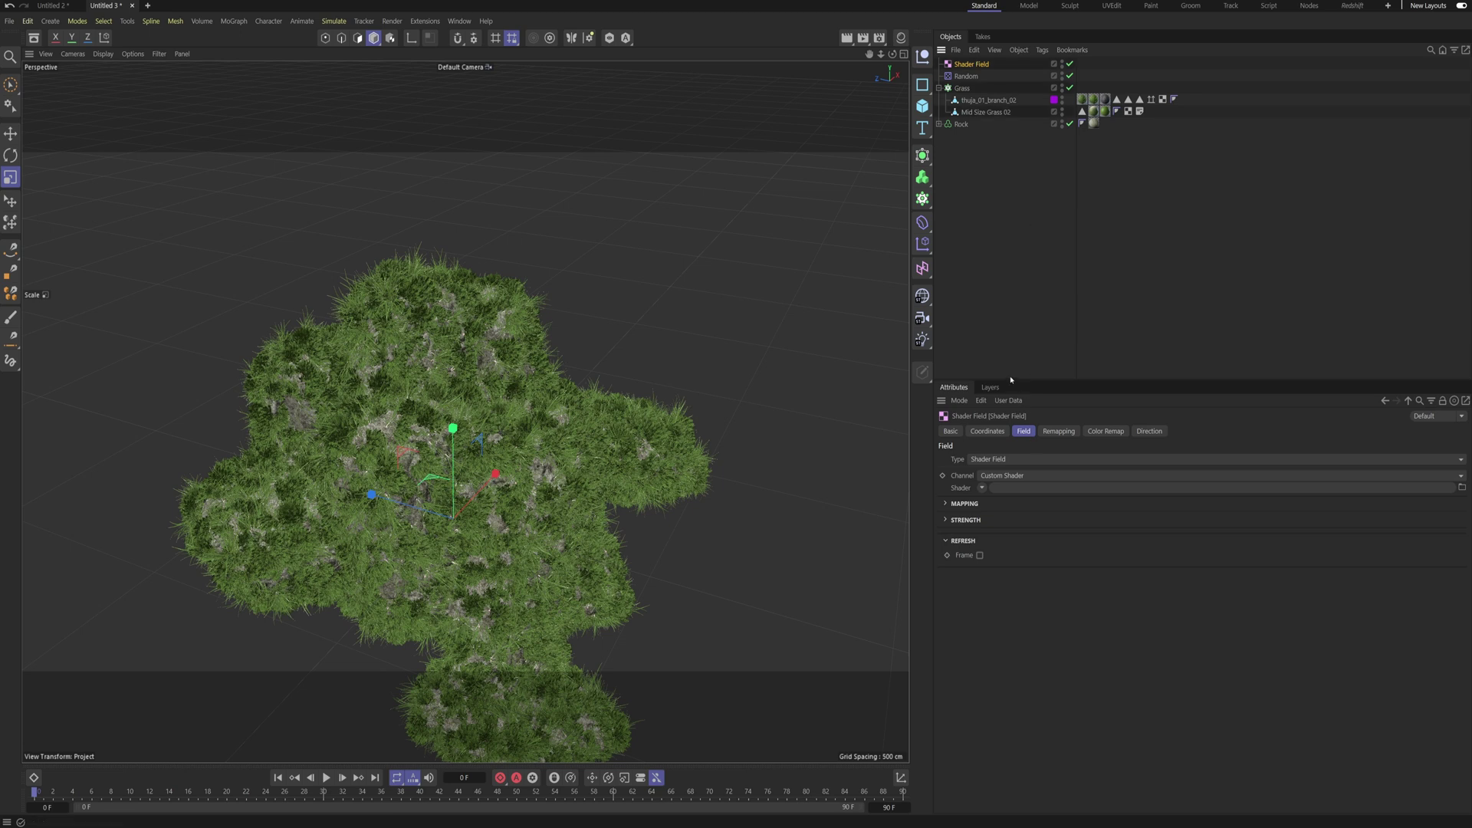
drag(1015, 380, 1015, 153)
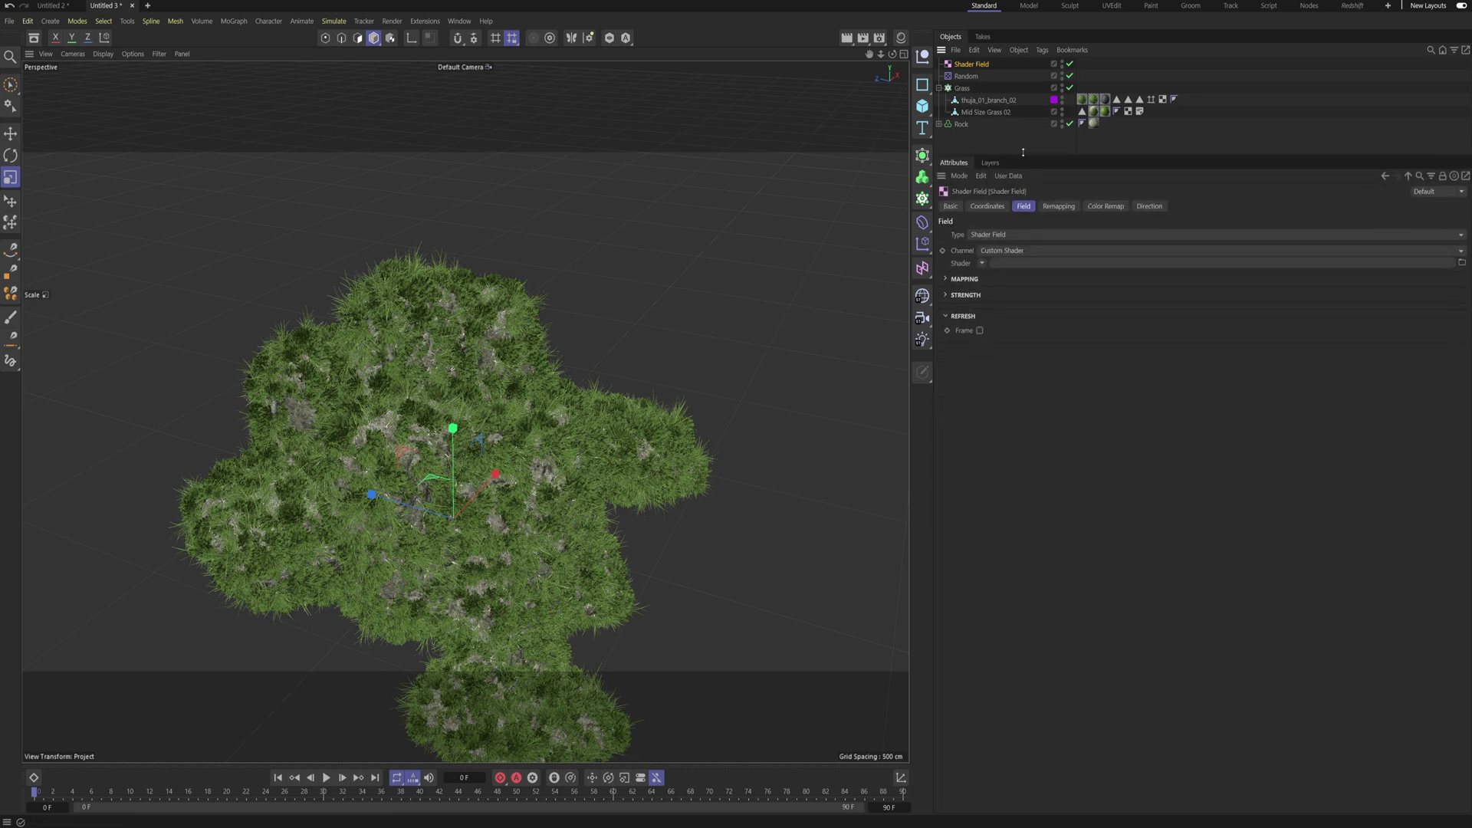
click(981, 260)
mouse_move(1025, 496)
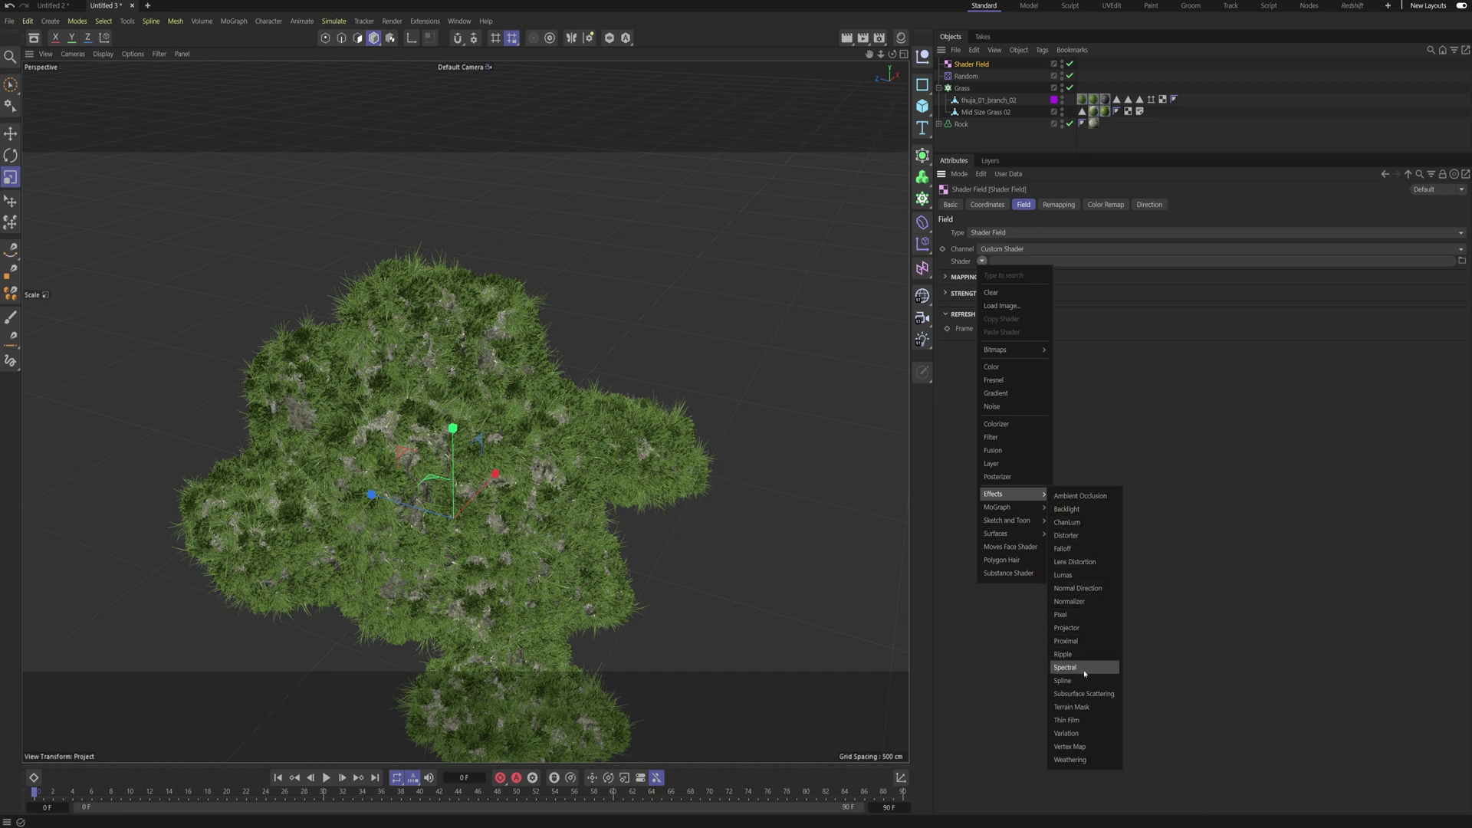
click(1094, 713)
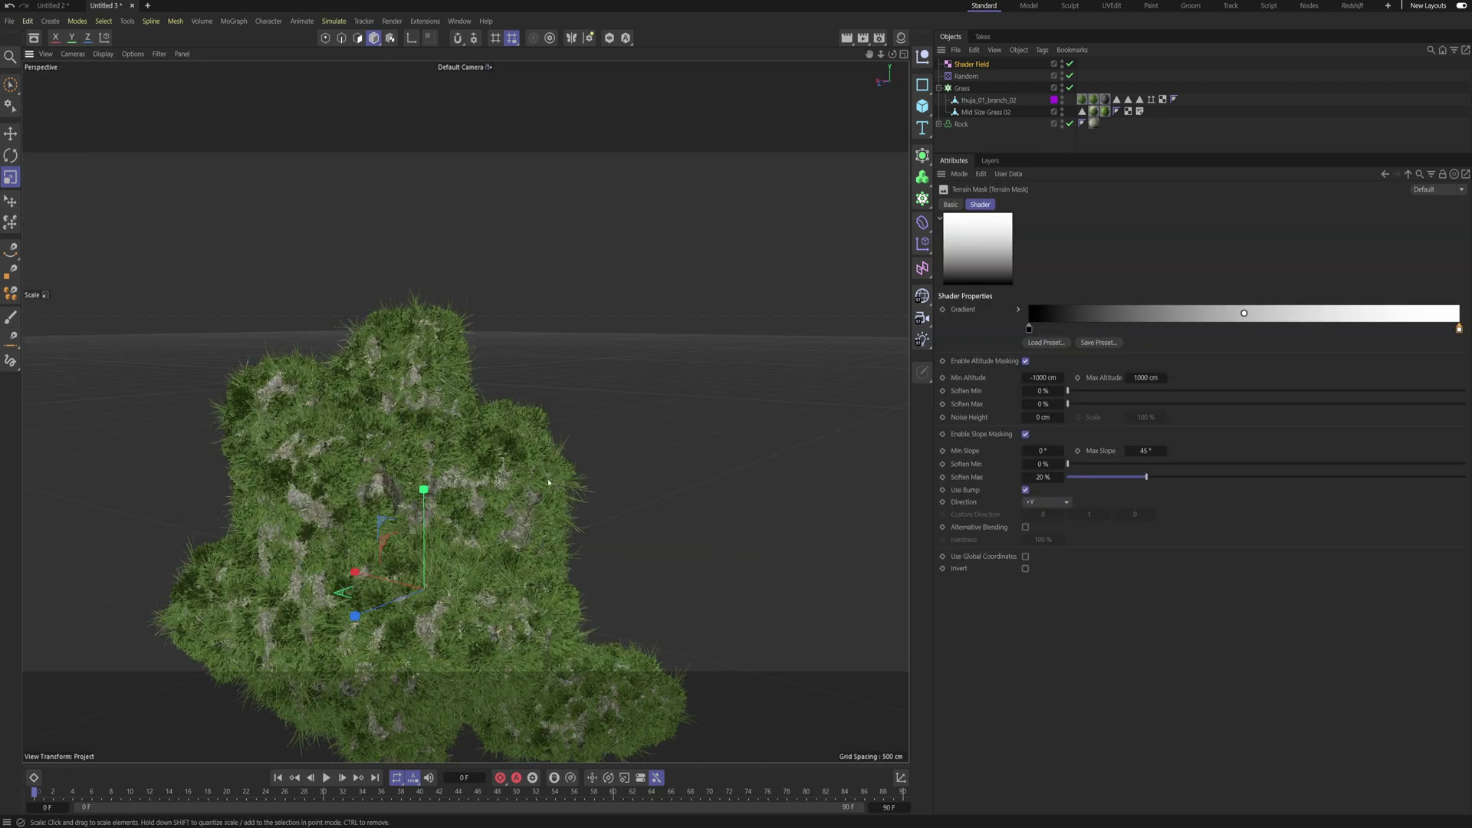
Step: Disable altitude masking in the Terrain Mask, set the slope's Soften Max to 2% and enable global coordinates
alt+drag(530, 482, 414, 502)
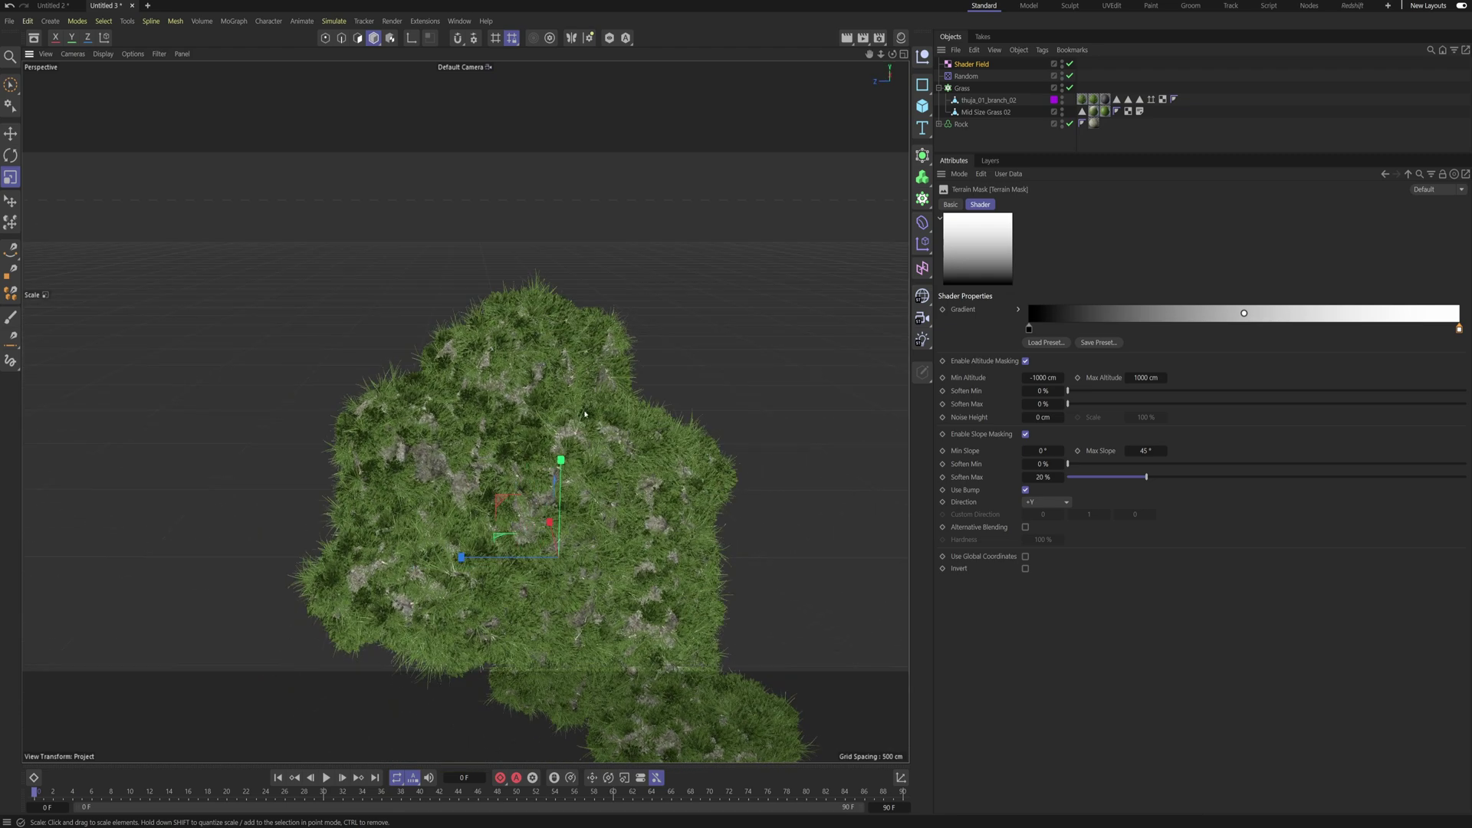
click(1026, 361)
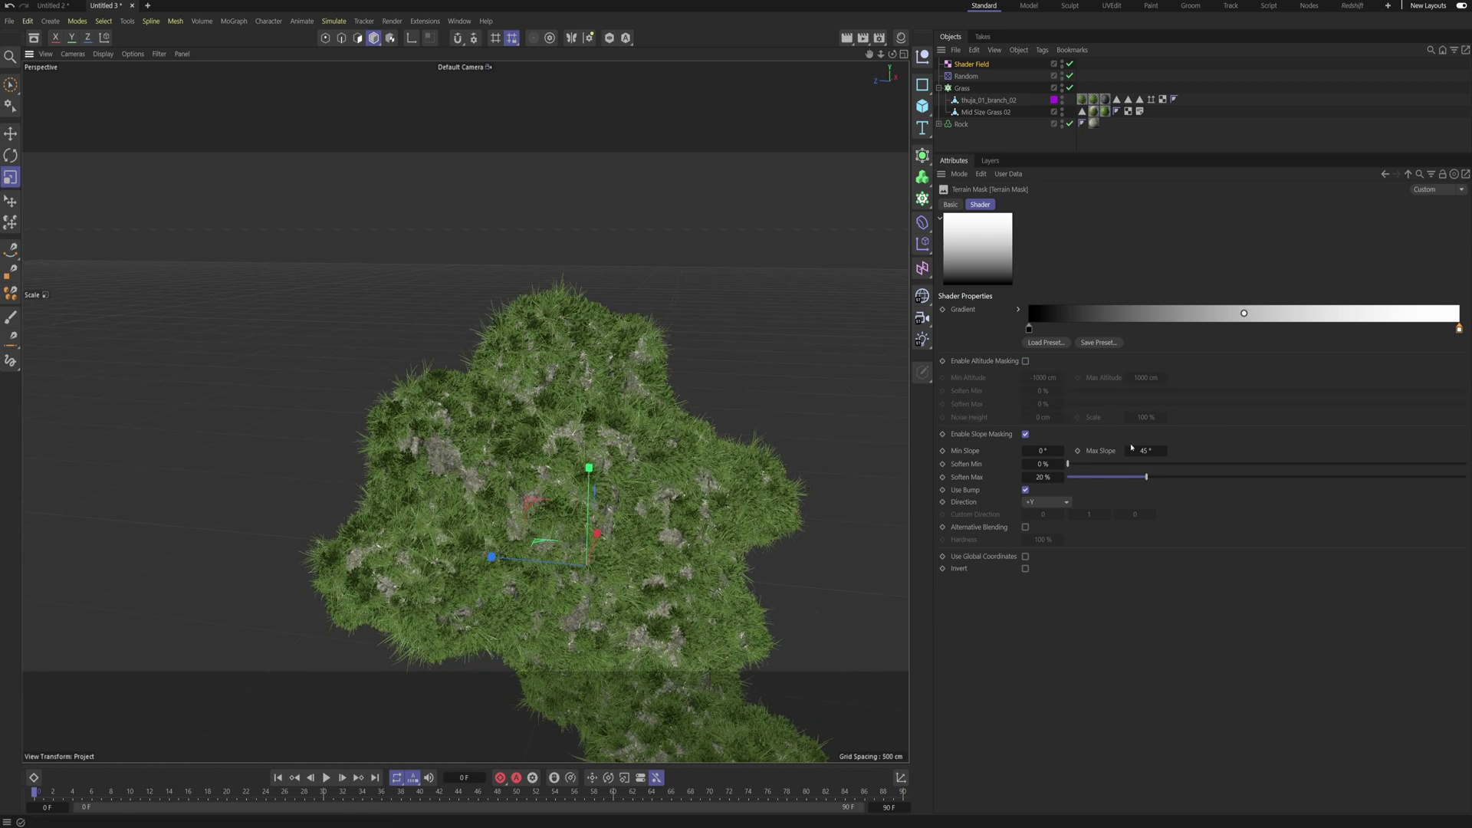
drag(1143, 481, 1092, 482)
click(1060, 480)
click(1025, 557)
alt+drag(674, 475, 766, 483)
Step: Add a Plain effector that affects visibility instead of position, and rename it Delete
click(938, 87)
drag(1014, 154, 1033, 351)
drag(1080, 146, 1120, 146)
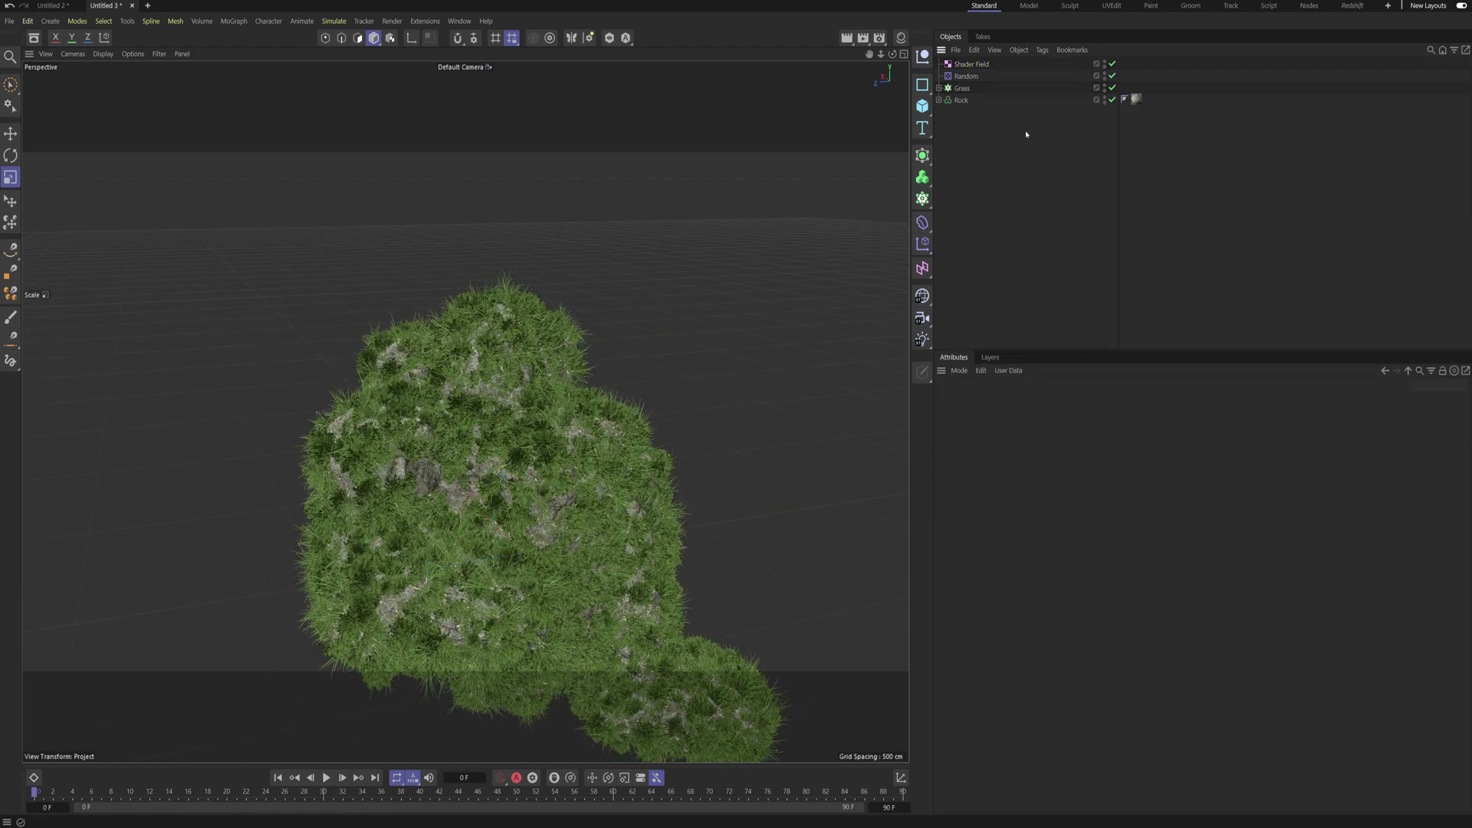
click(925, 245)
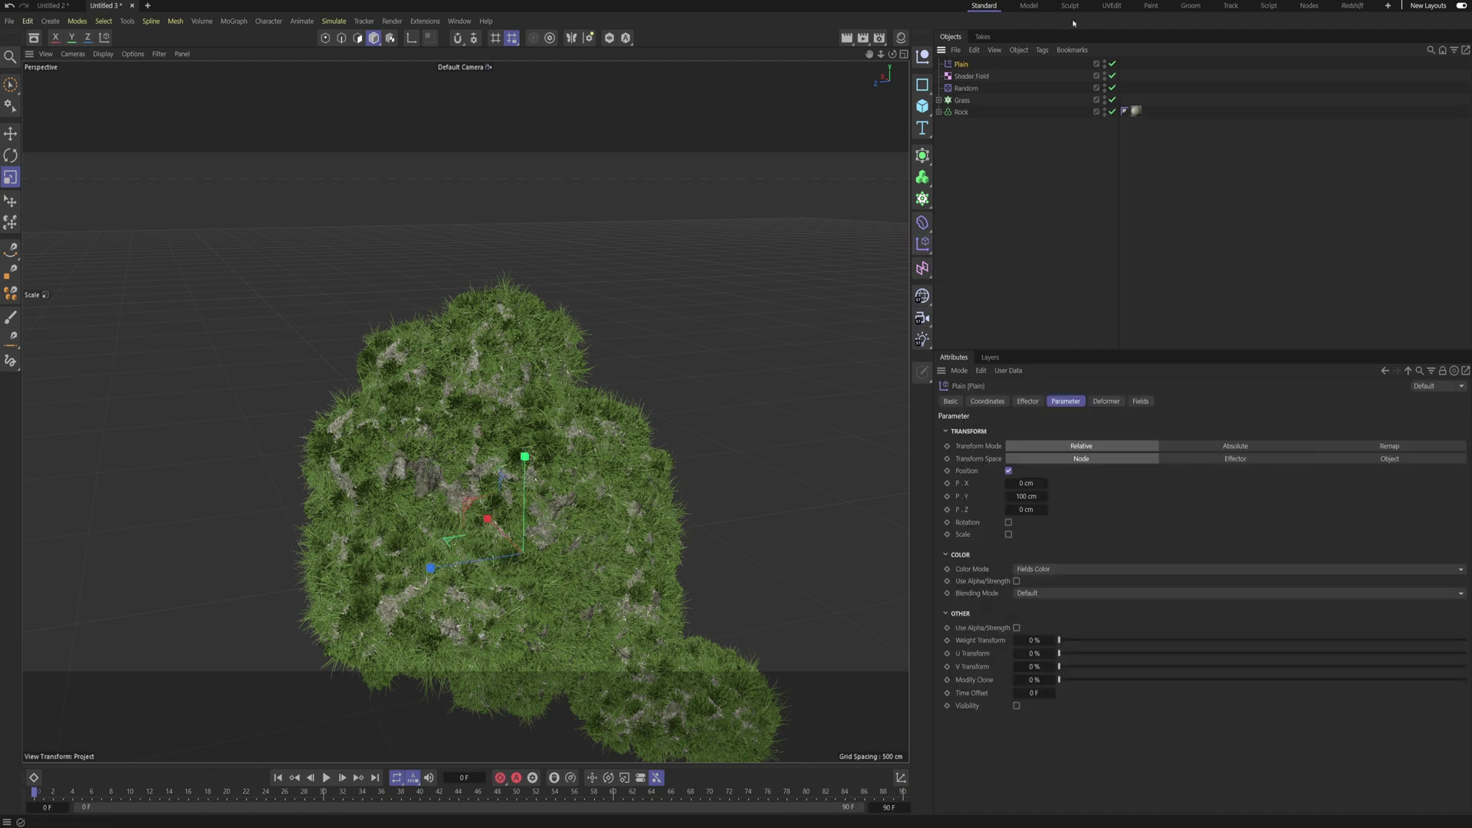
click(1008, 471)
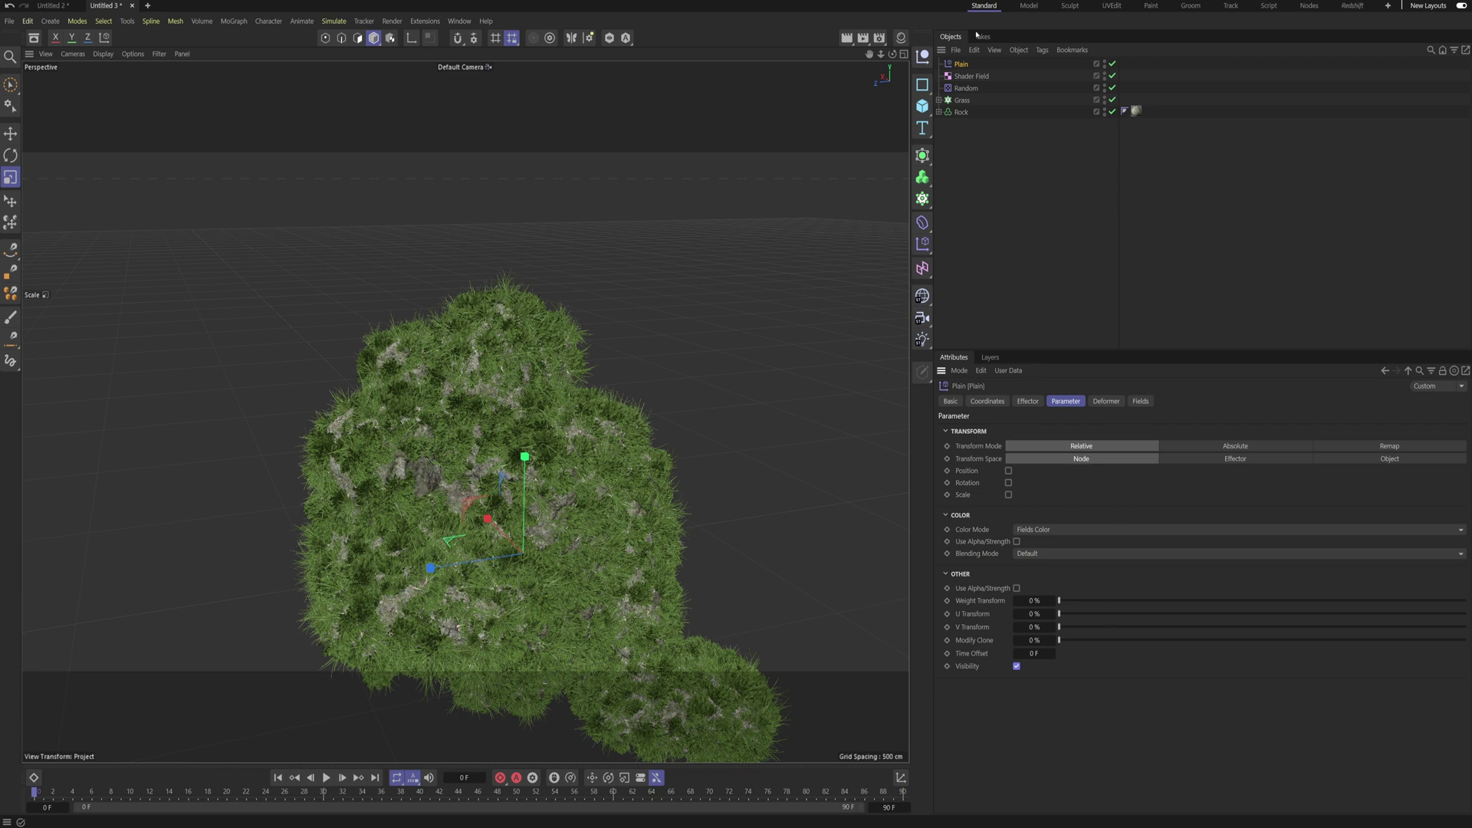
double_click(962, 63)
text(Delete)
key(Return)
Step: Assign the Shader Field to the Delete effector's fields and add Delete to the Grass cloner's effectors
click(1141, 401)
drag(971, 76, 1073, 375)
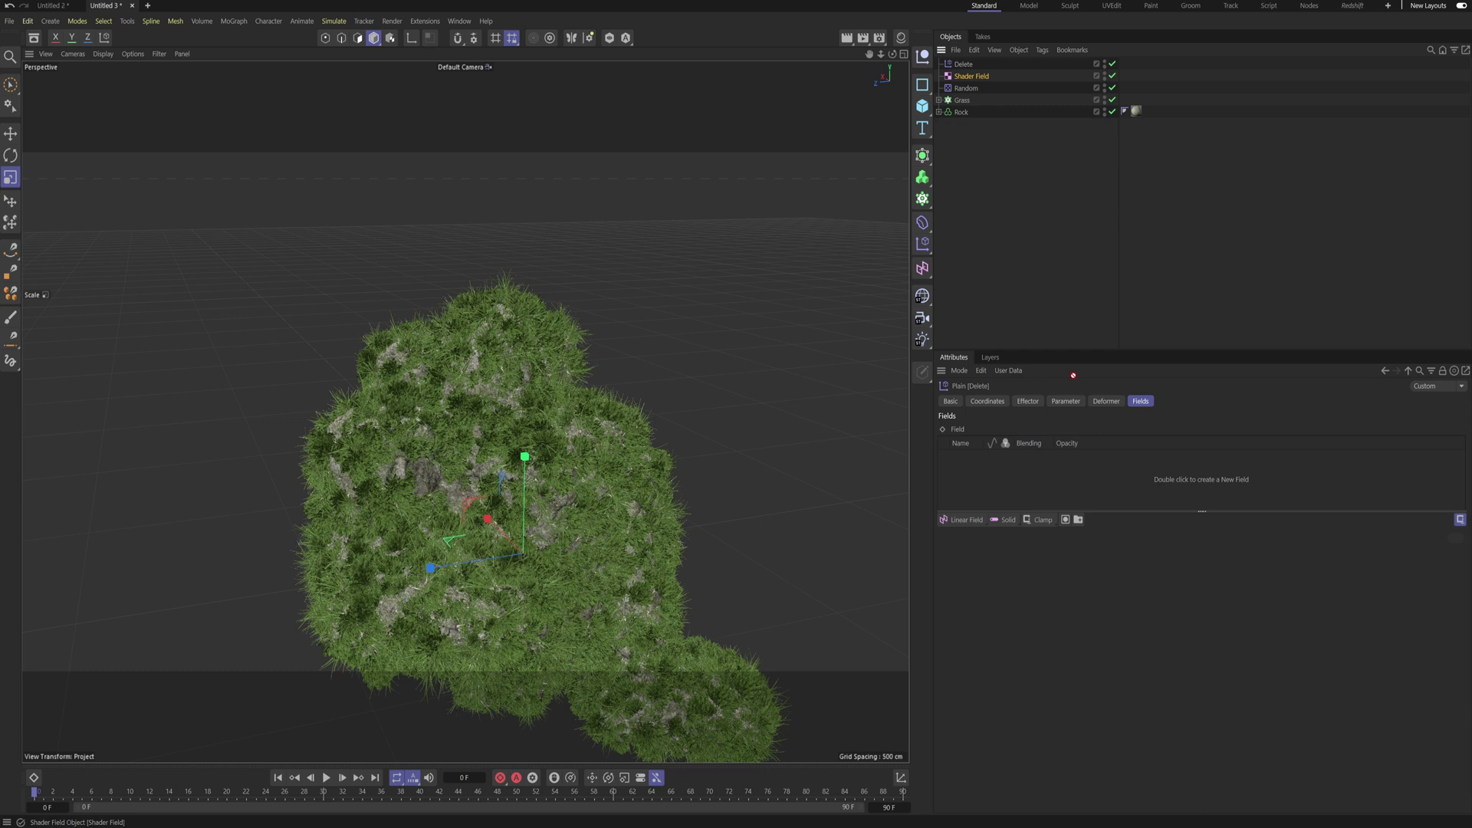
drag(1016, 470, 1019, 464)
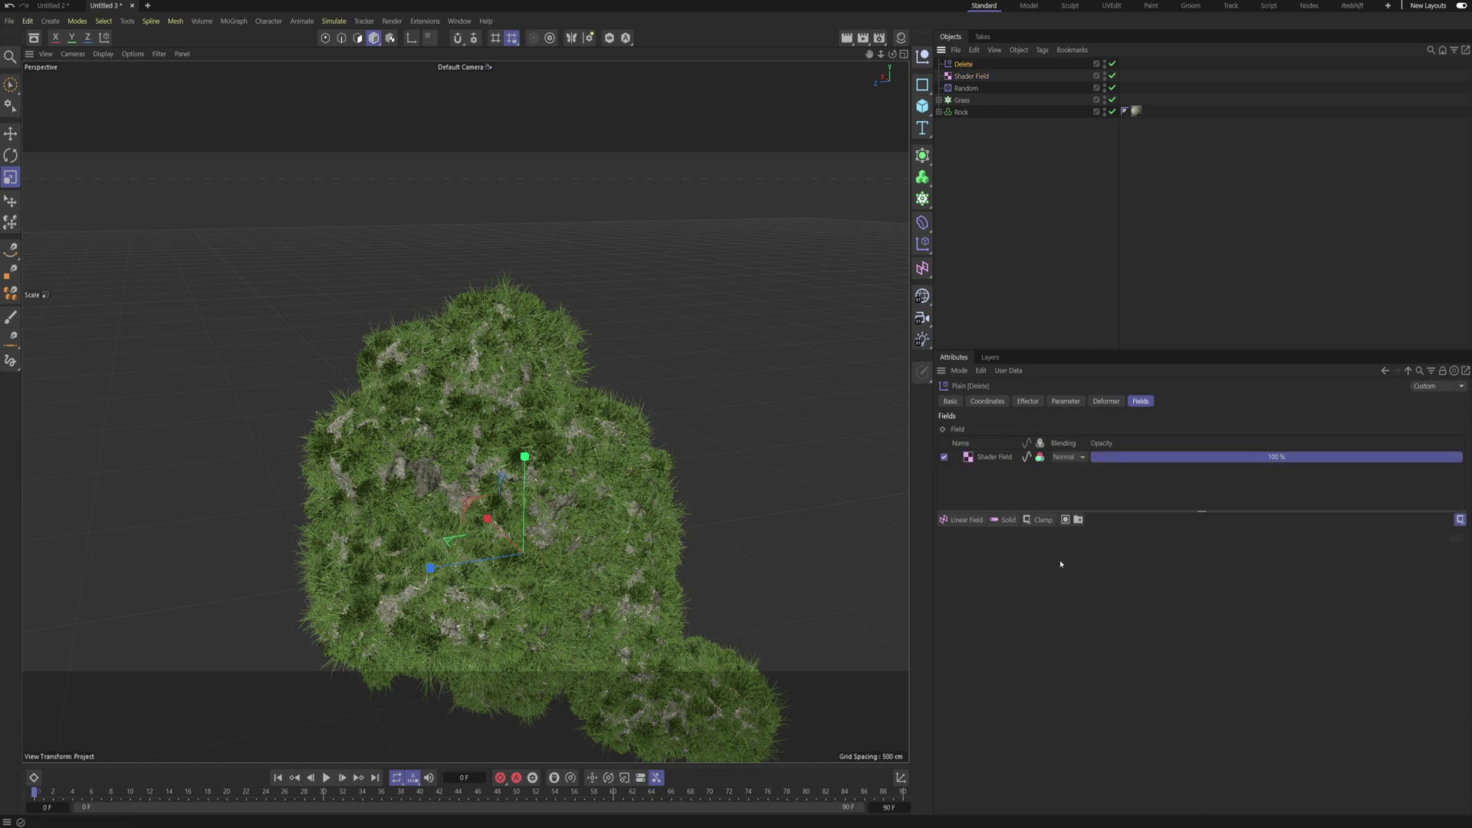
click(961, 100)
click(1101, 401)
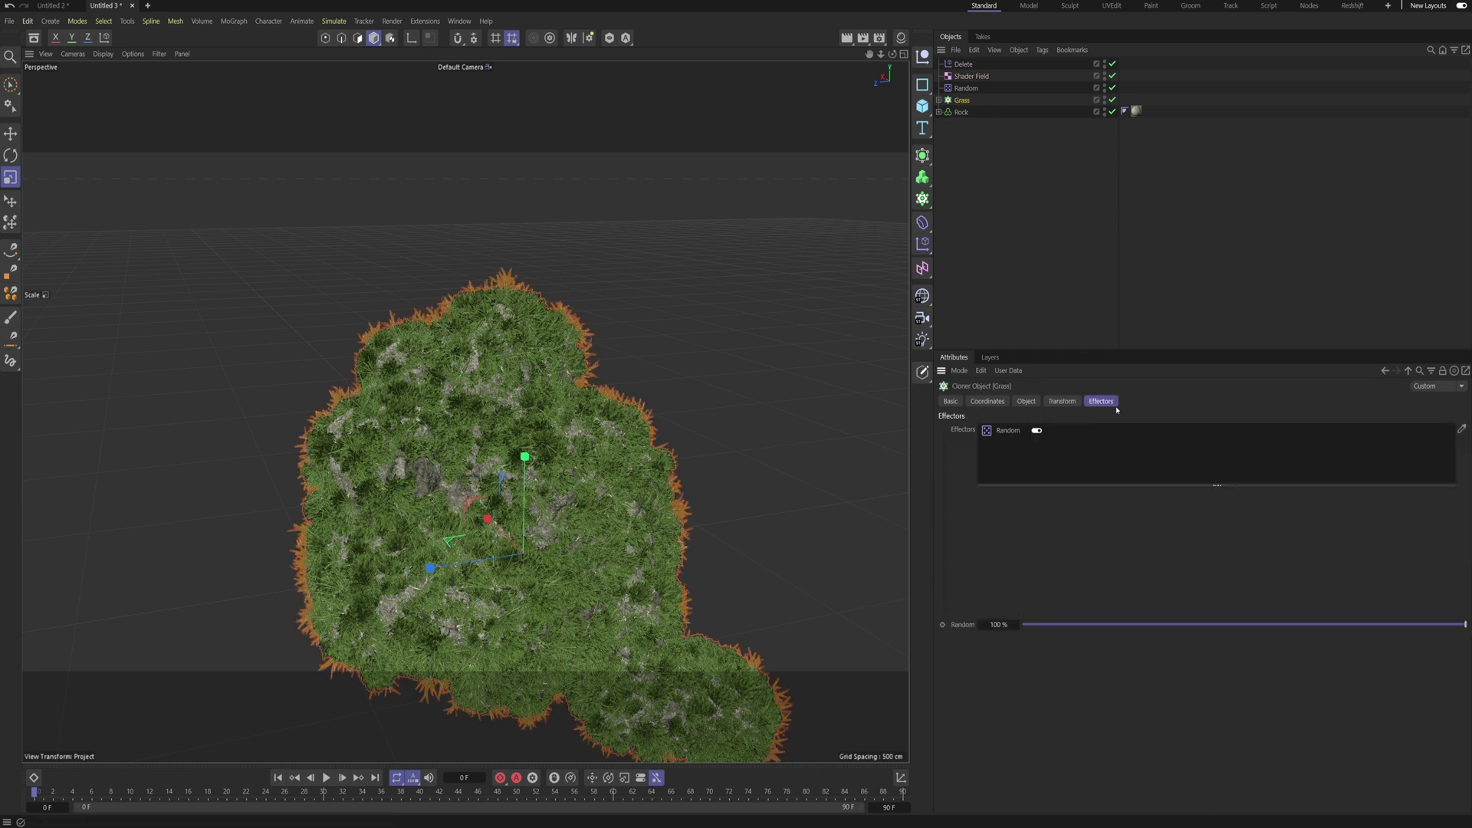
drag(963, 64, 1035, 452)
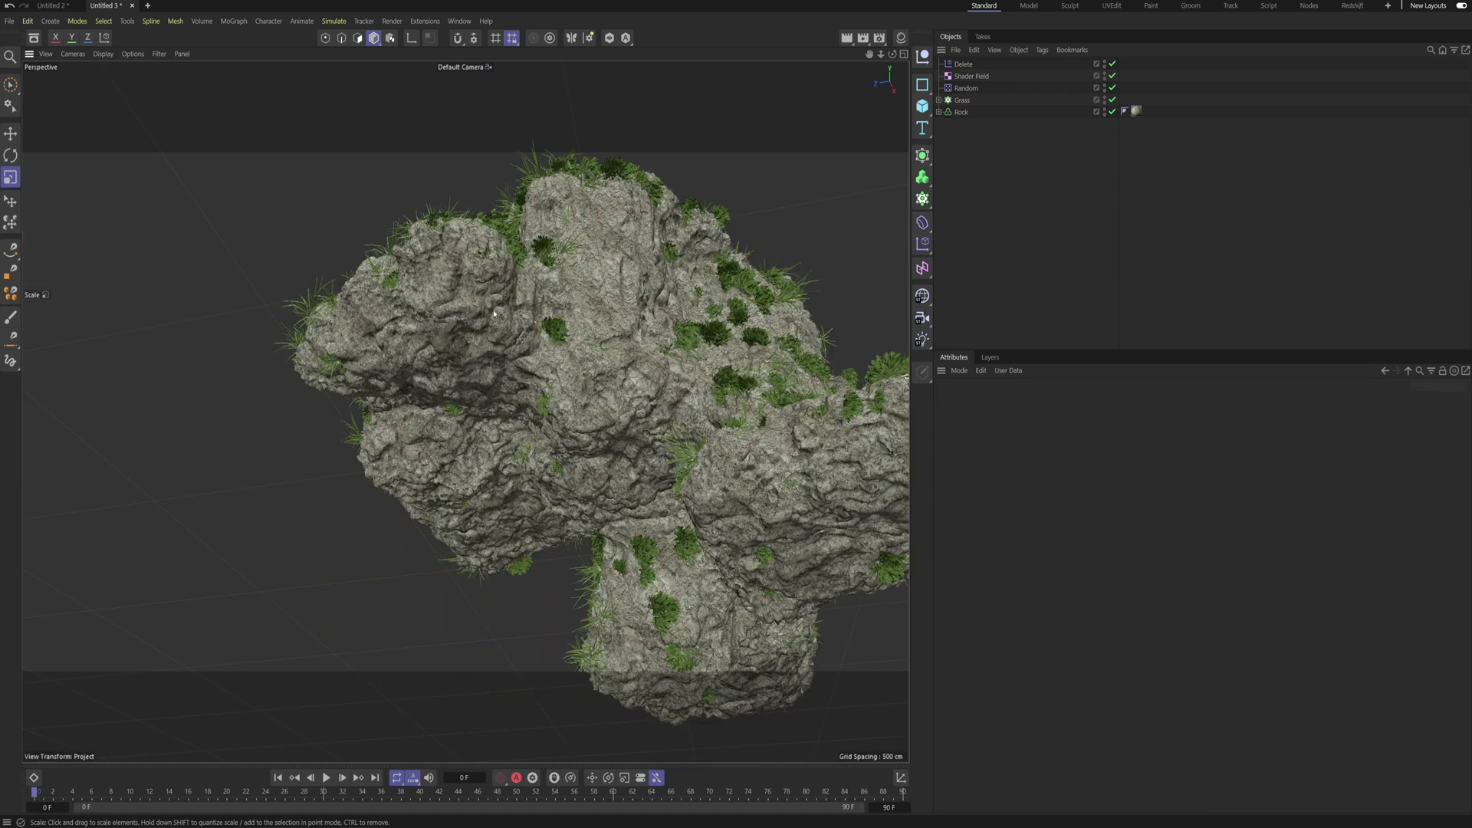
Step: Set the Grass cloner's clone count to 100000
alt+drag(523, 293, 597, 330)
alt+drag(614, 269, 502, 252)
alt+drag(459, 315, 414, 313)
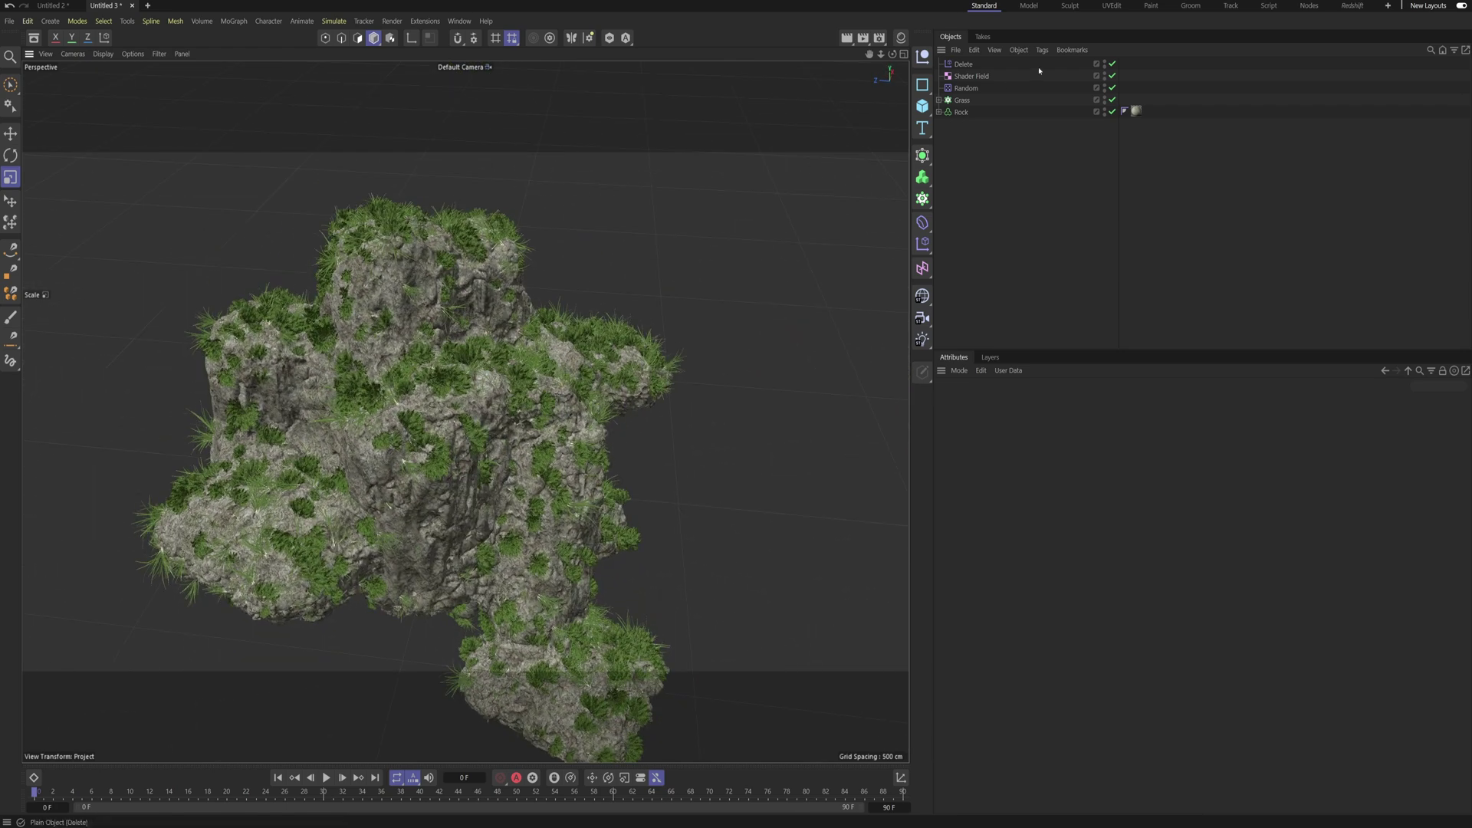
click(962, 100)
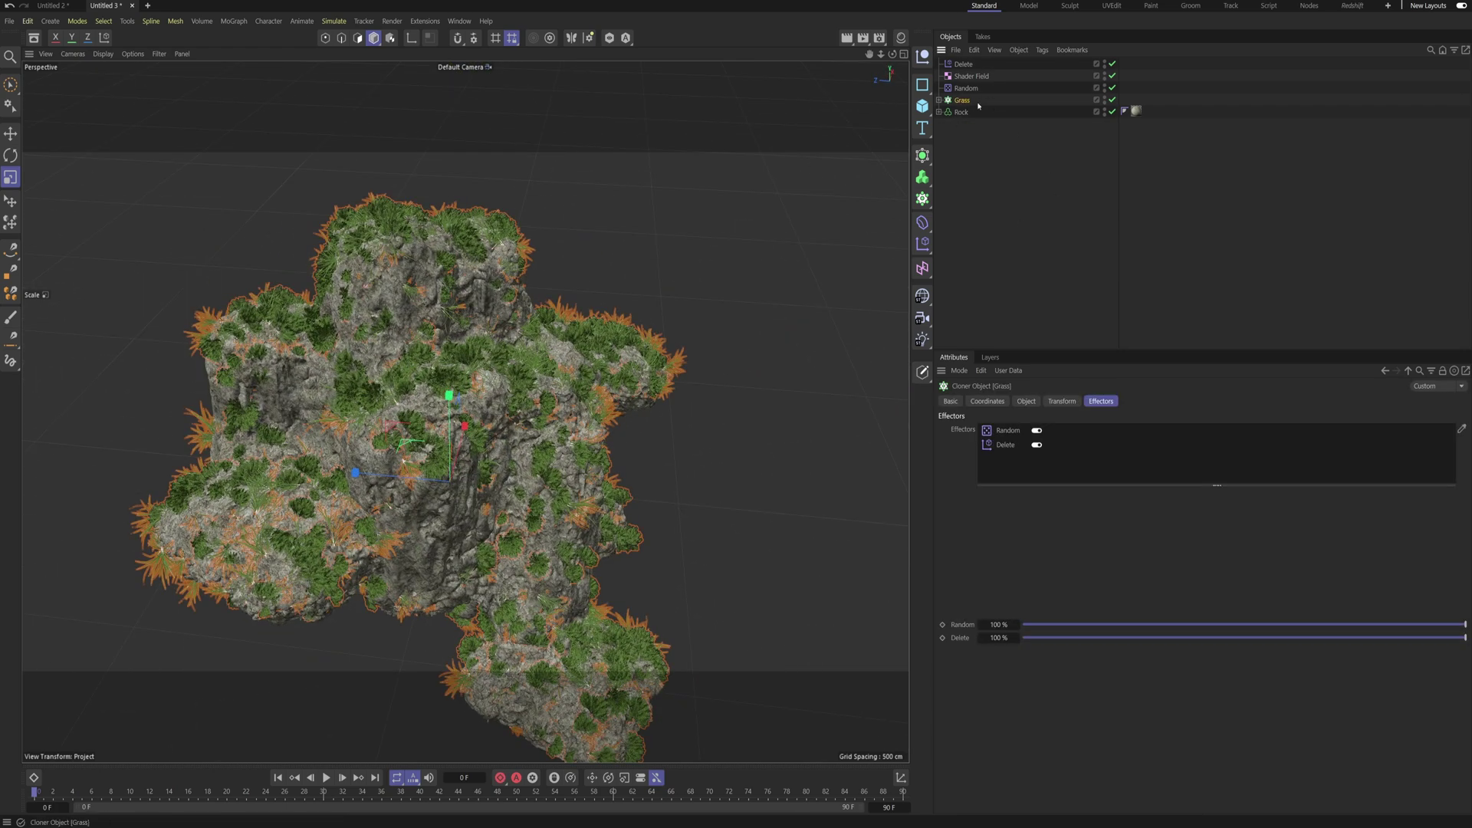
click(1027, 401)
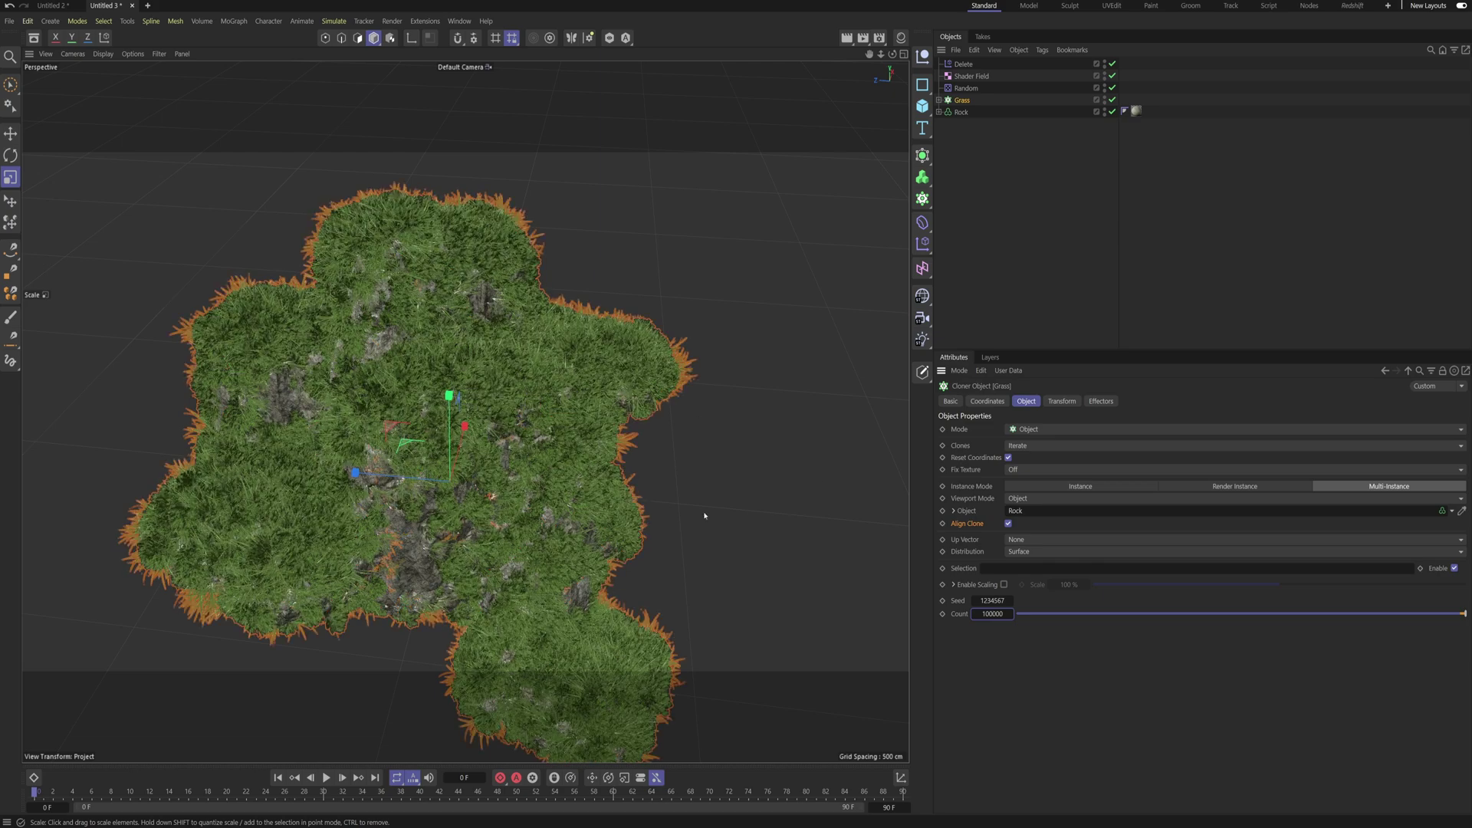
alt+drag(704, 515, 660, 460)
scroll(560, 499, down, 5)
Step: Reduce the Max Slope of the Shader Field's Terrain Mask to 25°
click(971, 76)
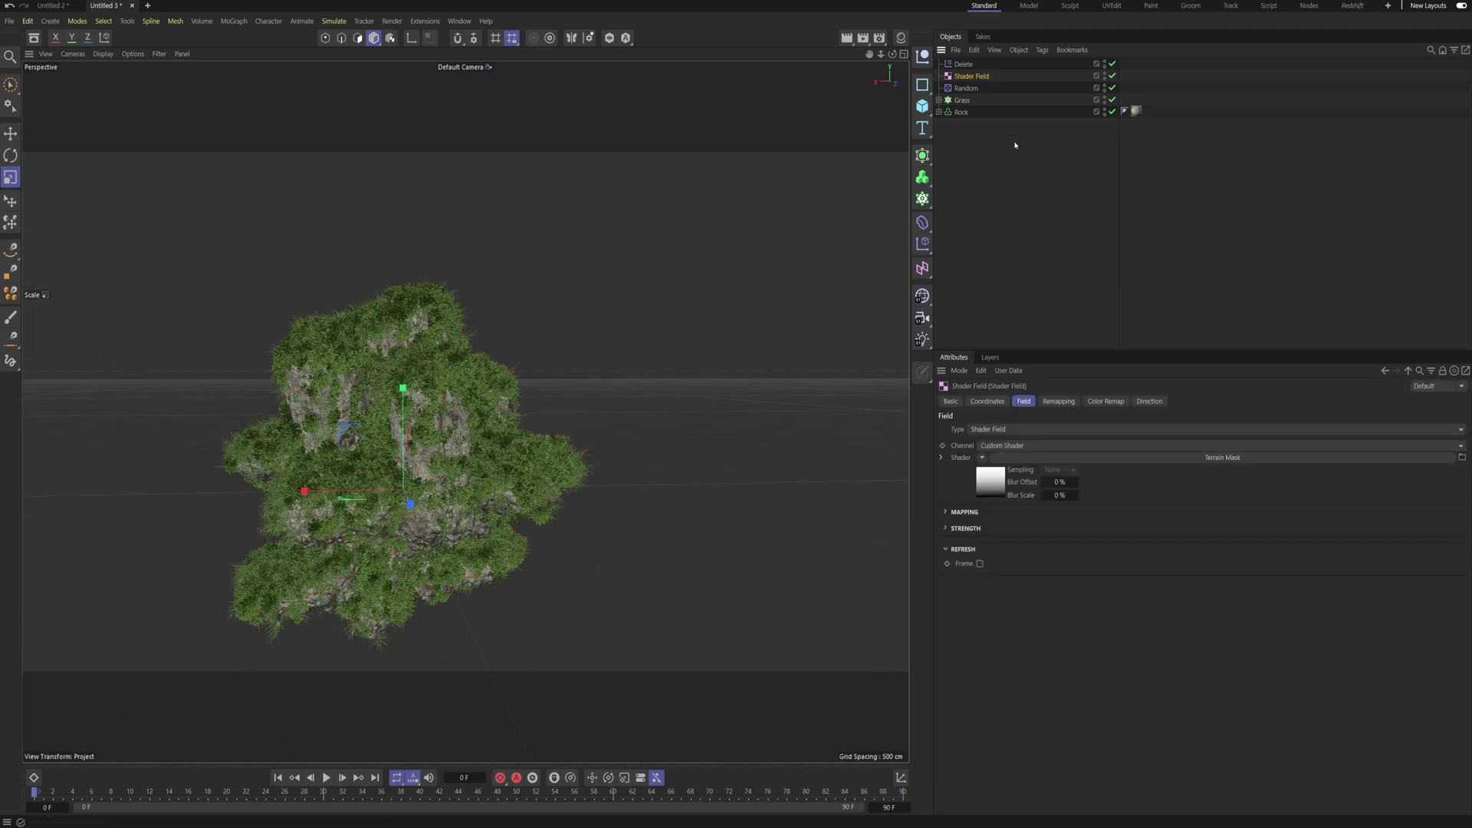
click(987, 490)
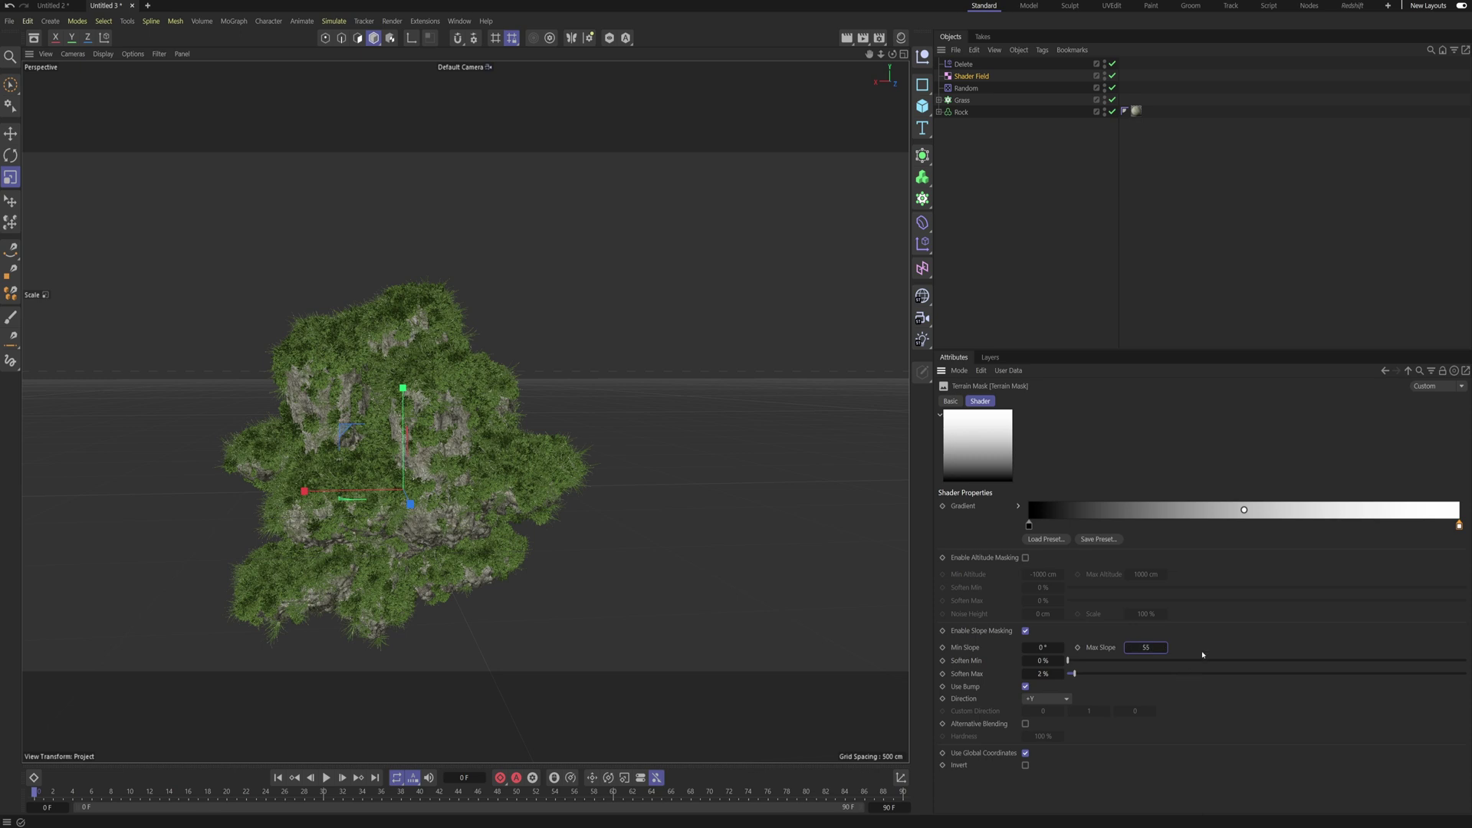
double_click(1149, 647)
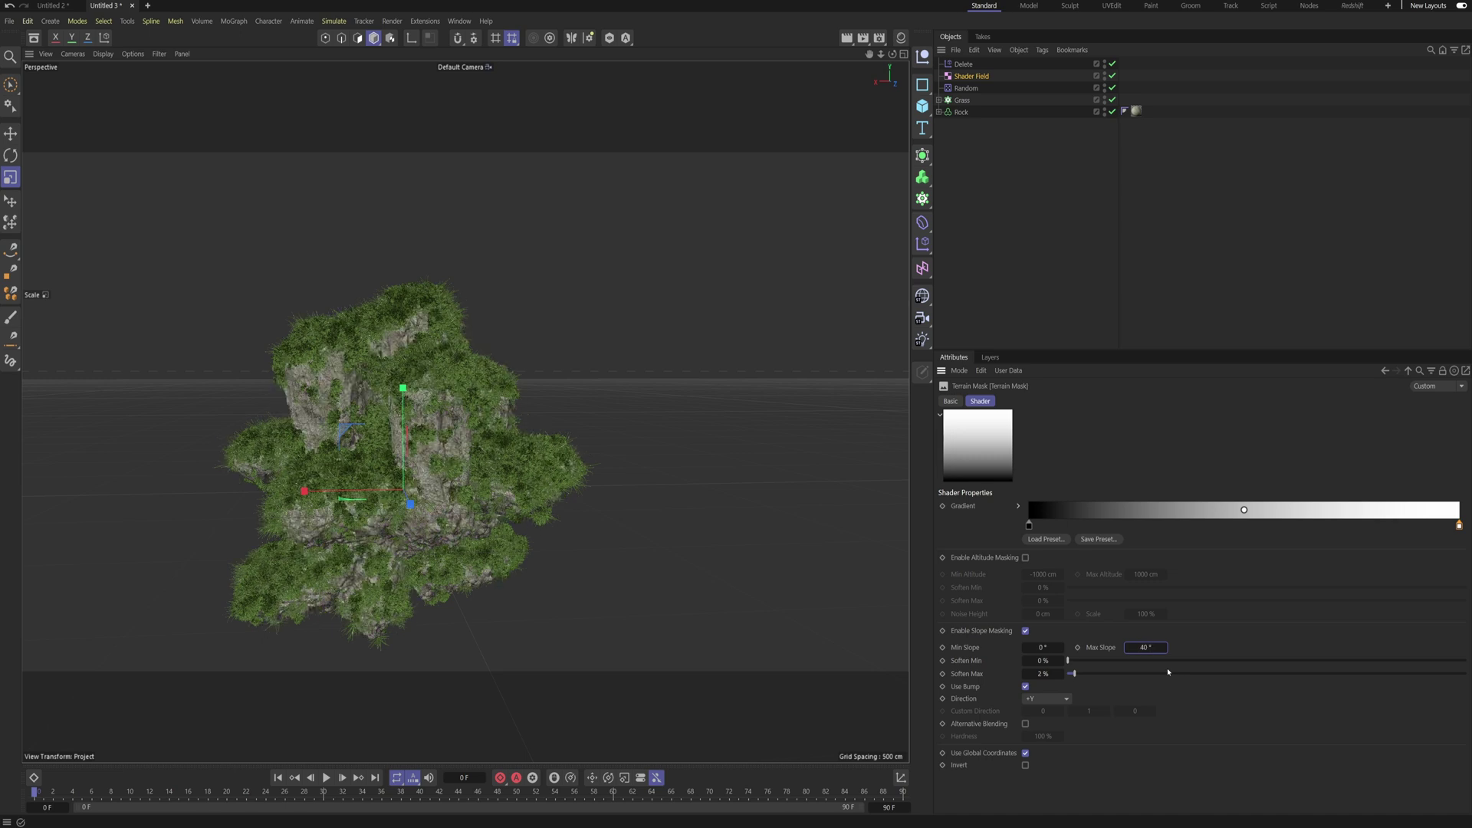
key(Return)
alt+right_drag(448, 430, 490, 430)
alt+drag(448, 414, 490, 429)
drag(1163, 647, 1163, 658)
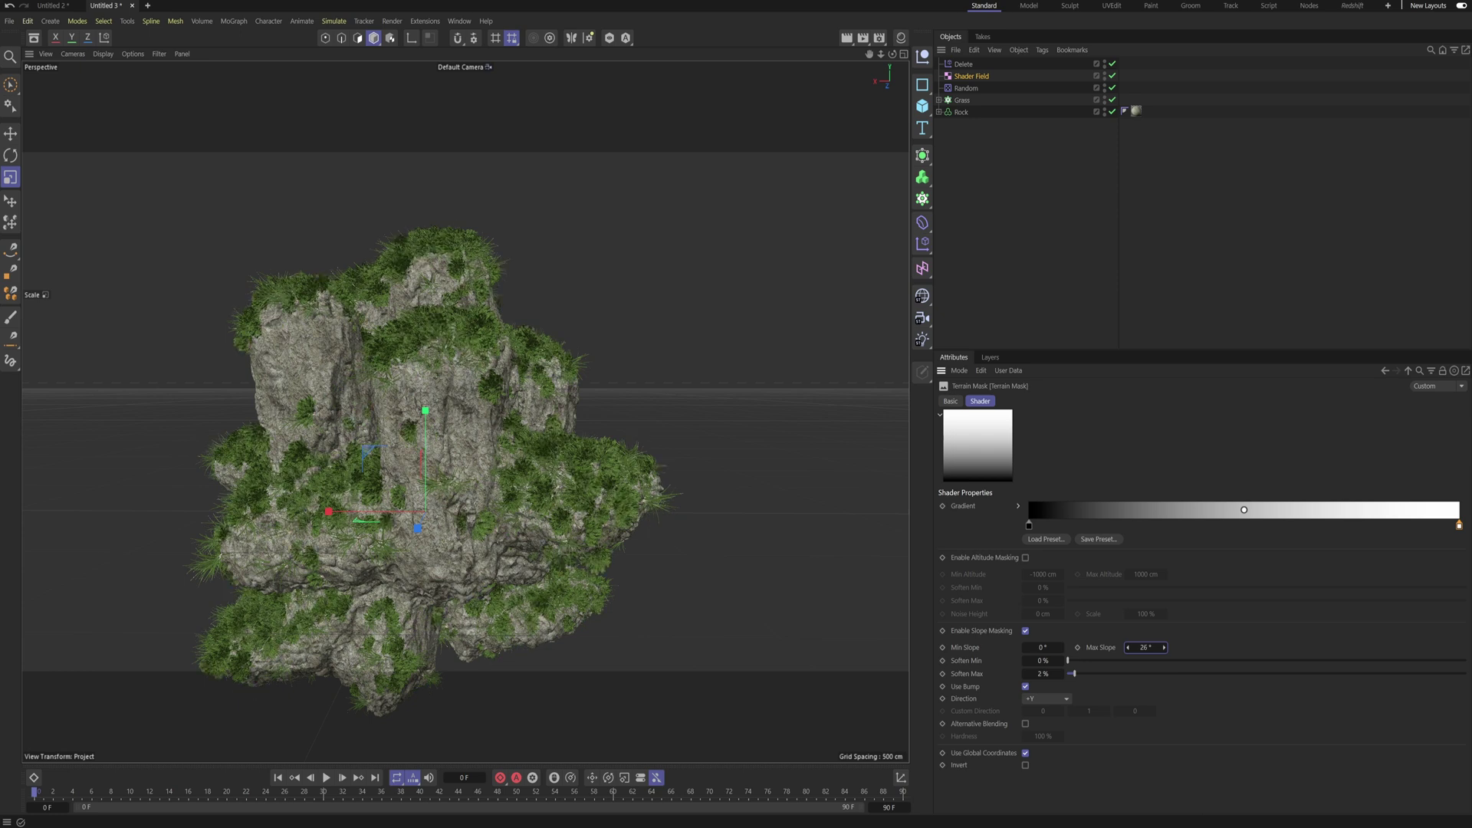
key(Down)
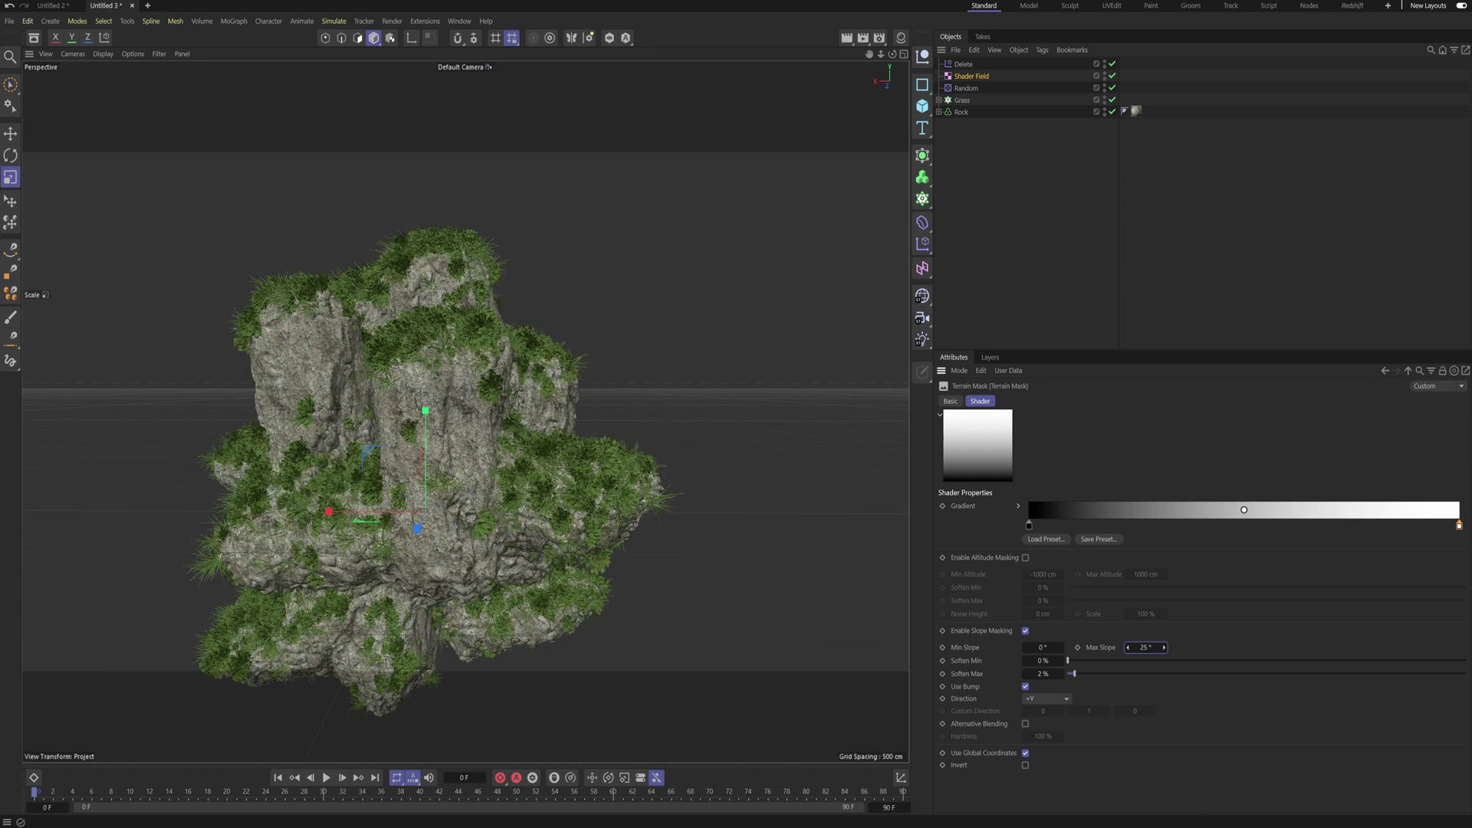
Step: Rotate the thuja_01_branch_02 object inside the Grass cloner by 90° and reorient the Mid Size Grass 02 object
alt+drag(488, 494, 559, 322)
key(e)
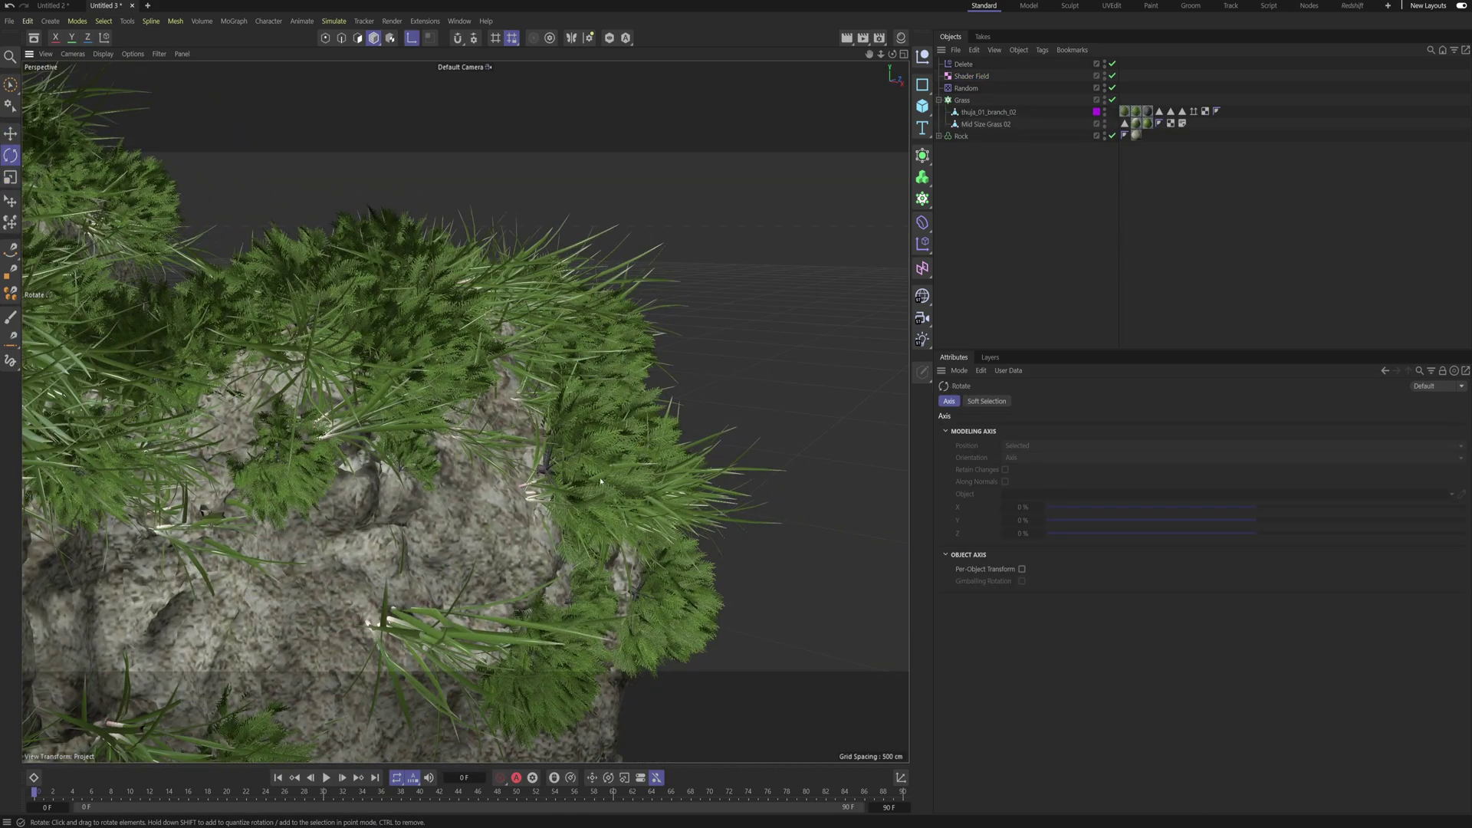
alt+drag(605, 450, 571, 529)
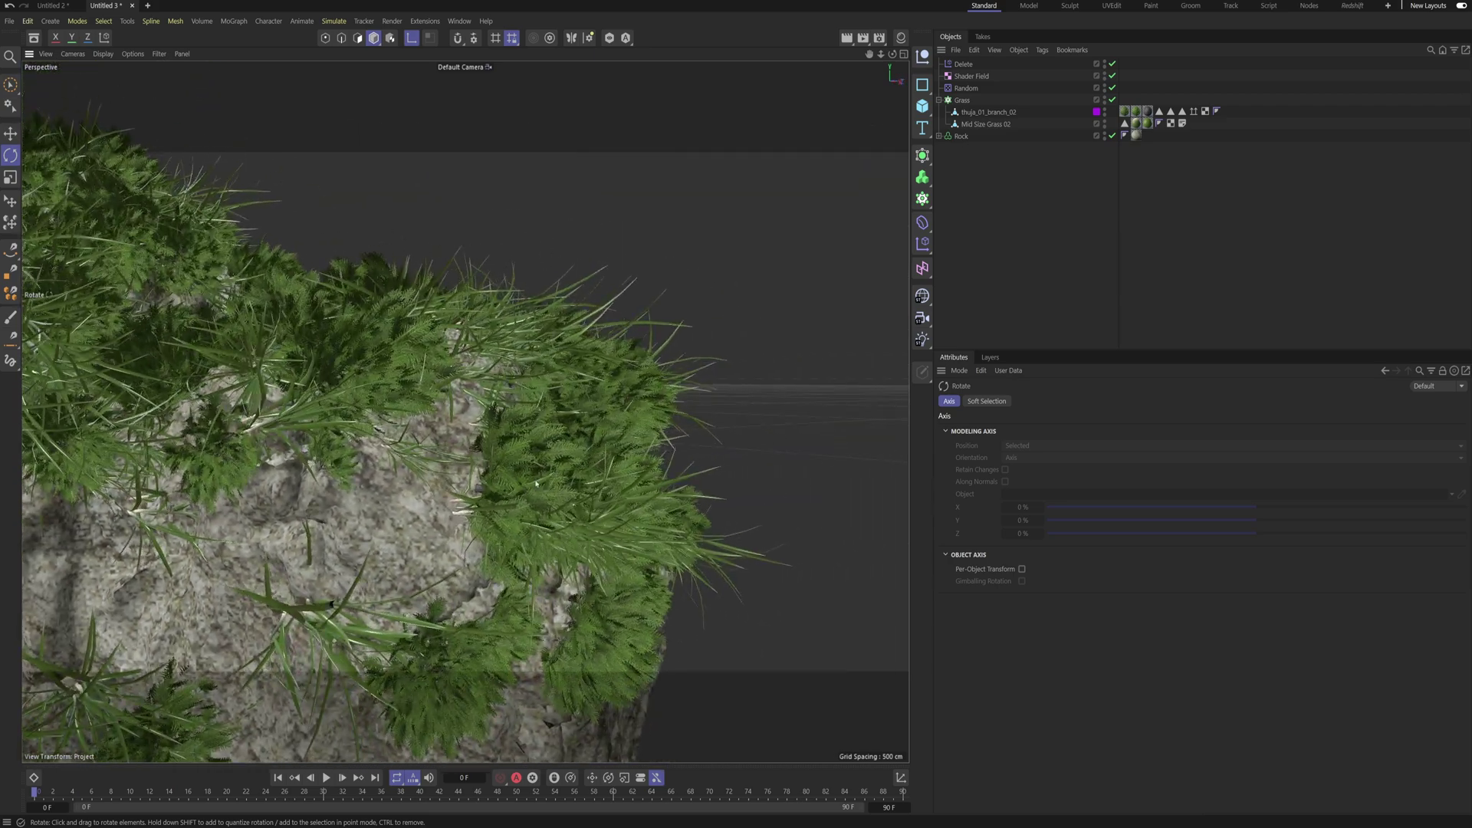
scroll(585, 391, down, 8)
alt+drag(585, 391, 636, 345)
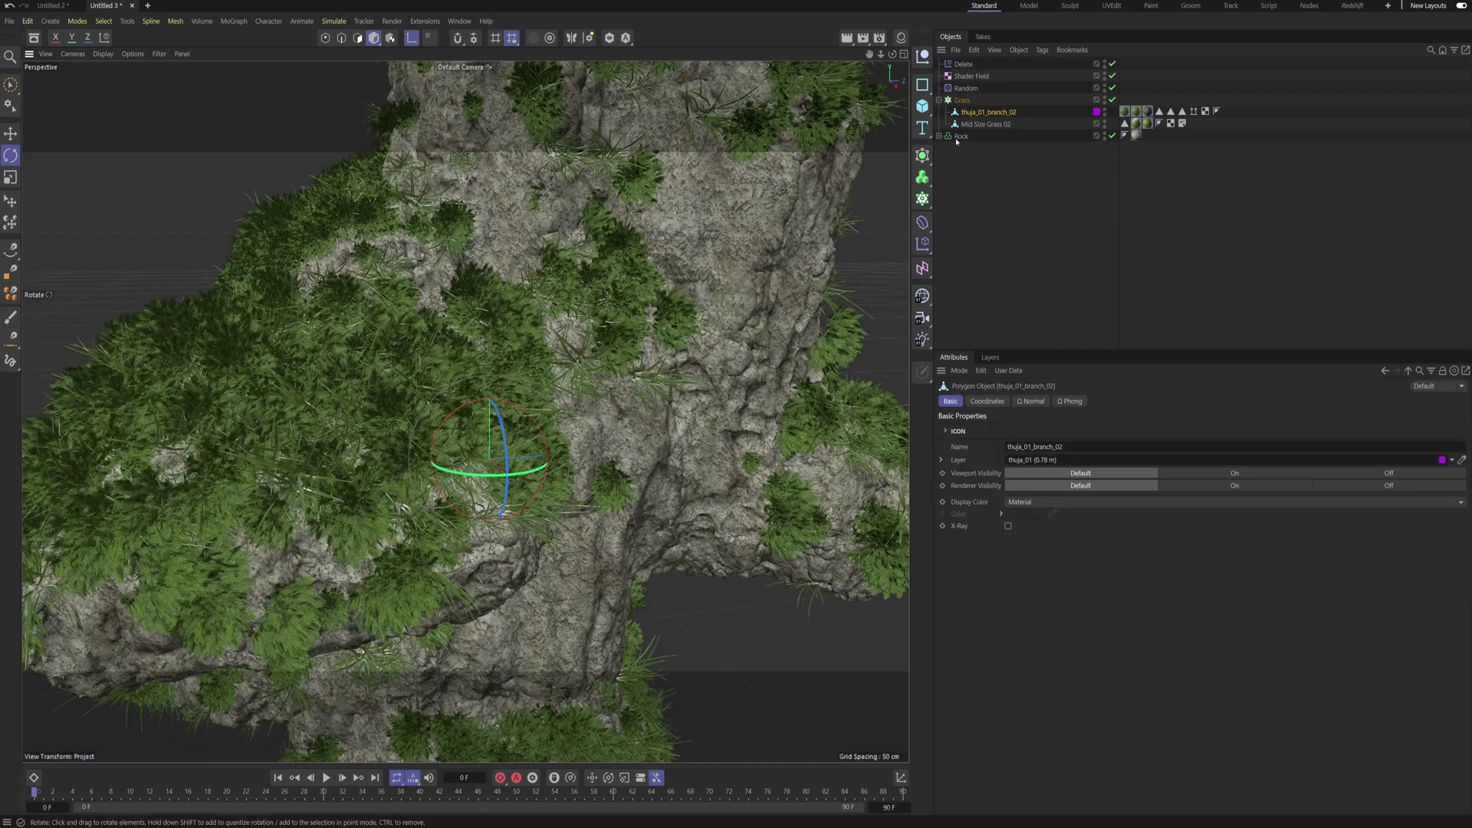
click(968, 147)
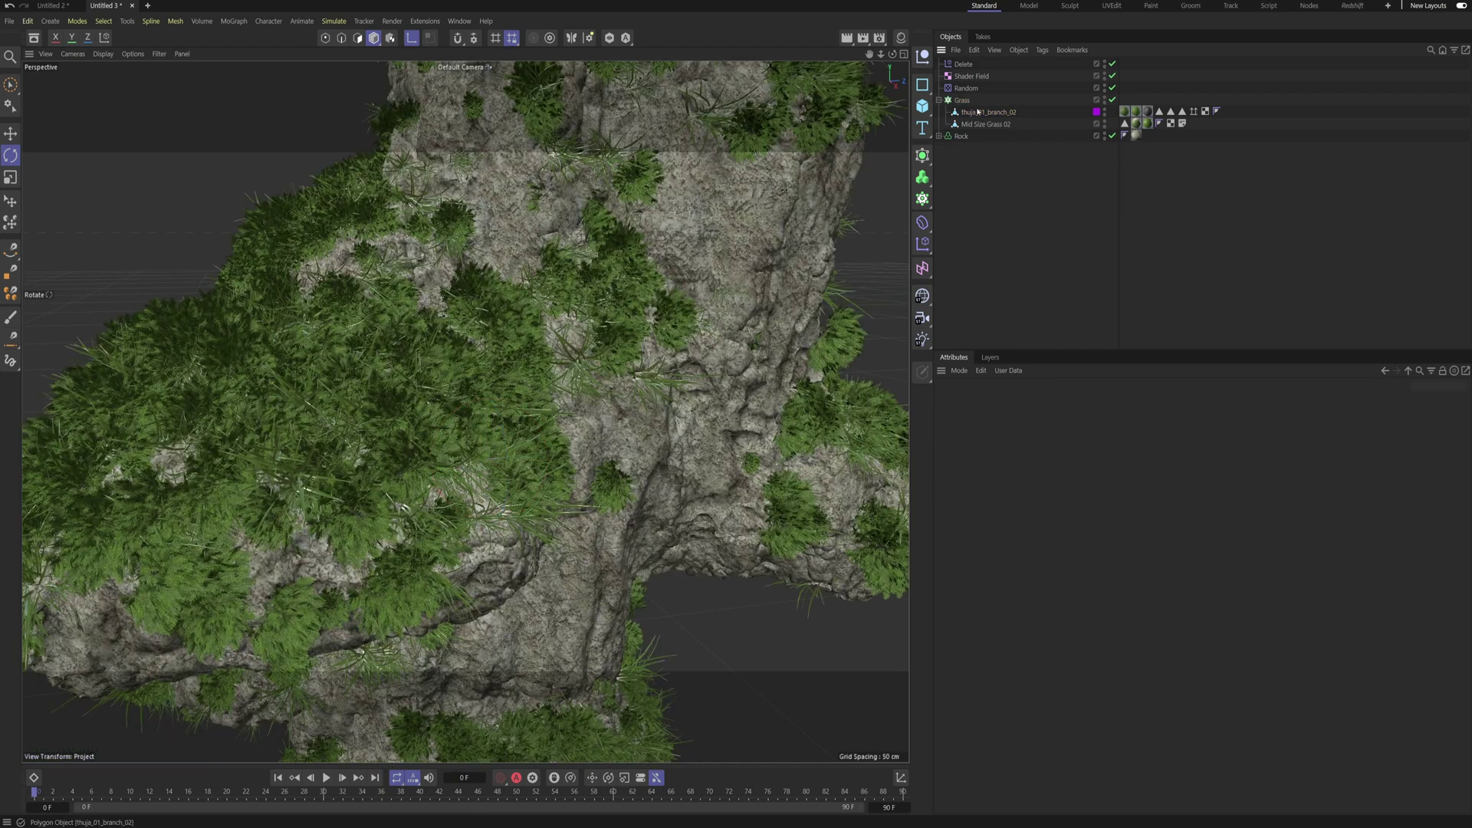
click(989, 112)
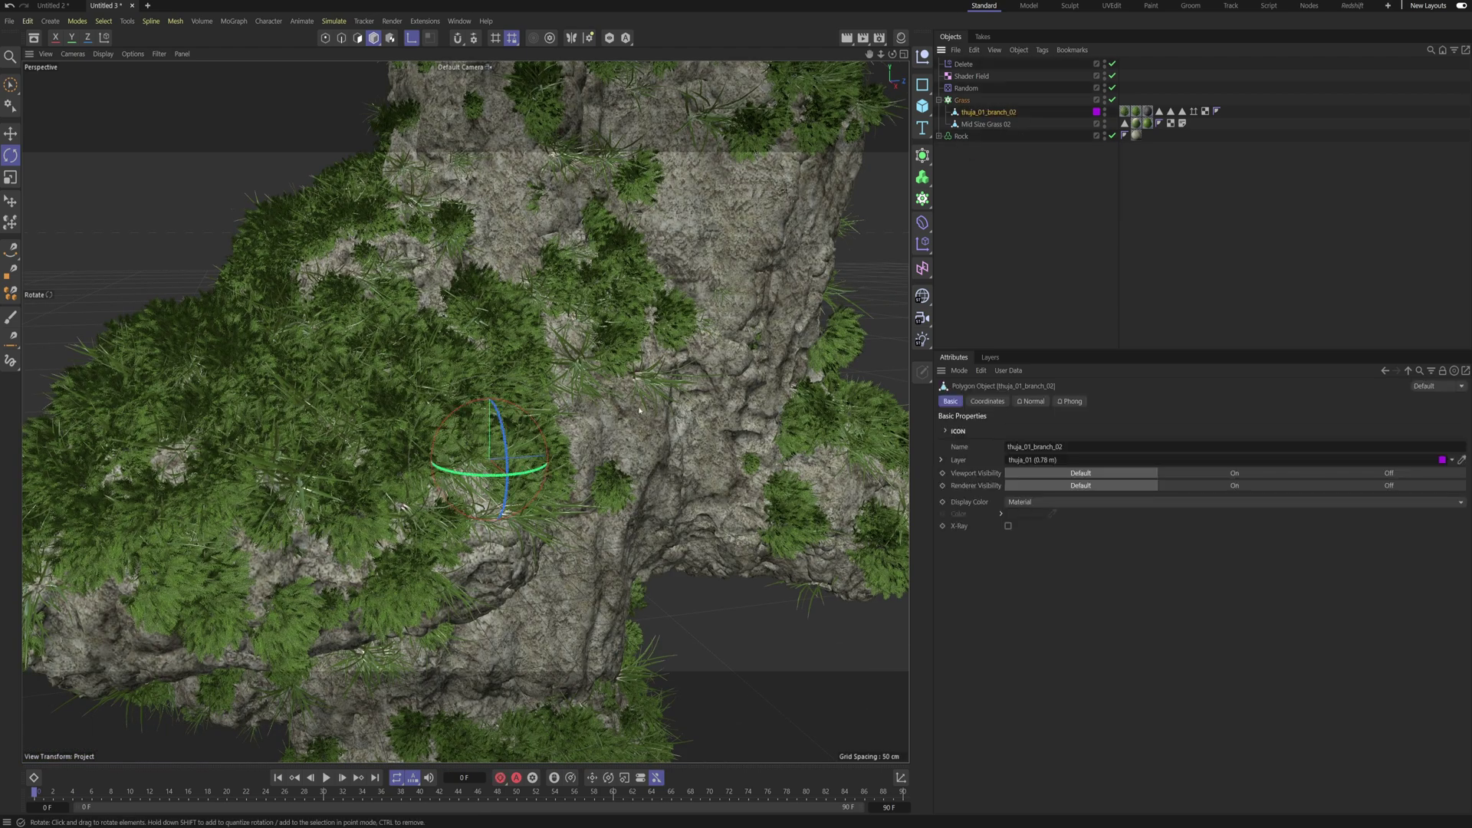
drag(473, 401, 435, 516)
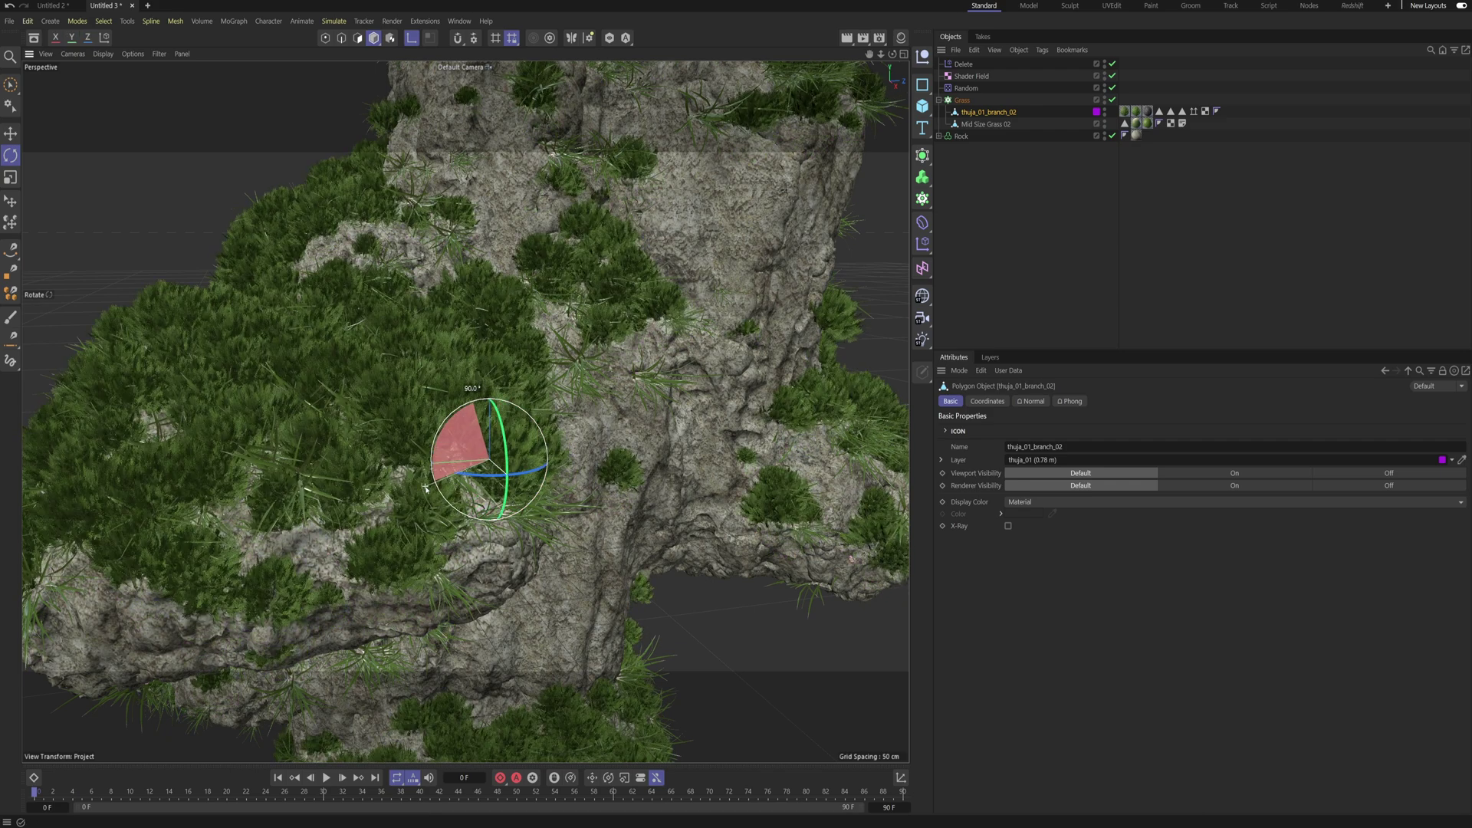
alt+middle_drag(465, 352, 442, 404)
click(994, 124)
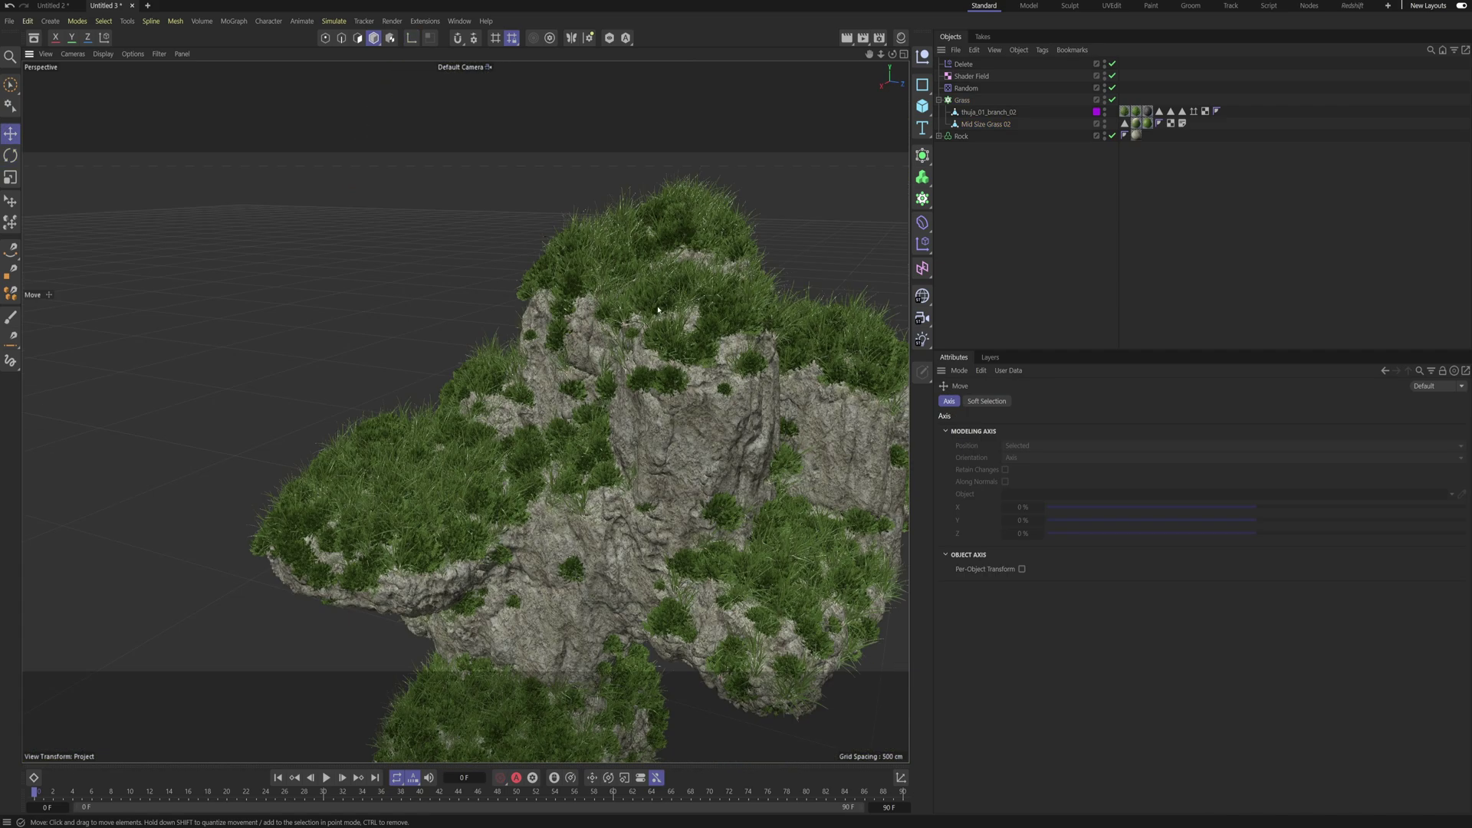
Step: Set the seed of the Random effector inside the rock's Connect object to 12351 to vary the rock shape
alt+drag(658, 310, 681, 277)
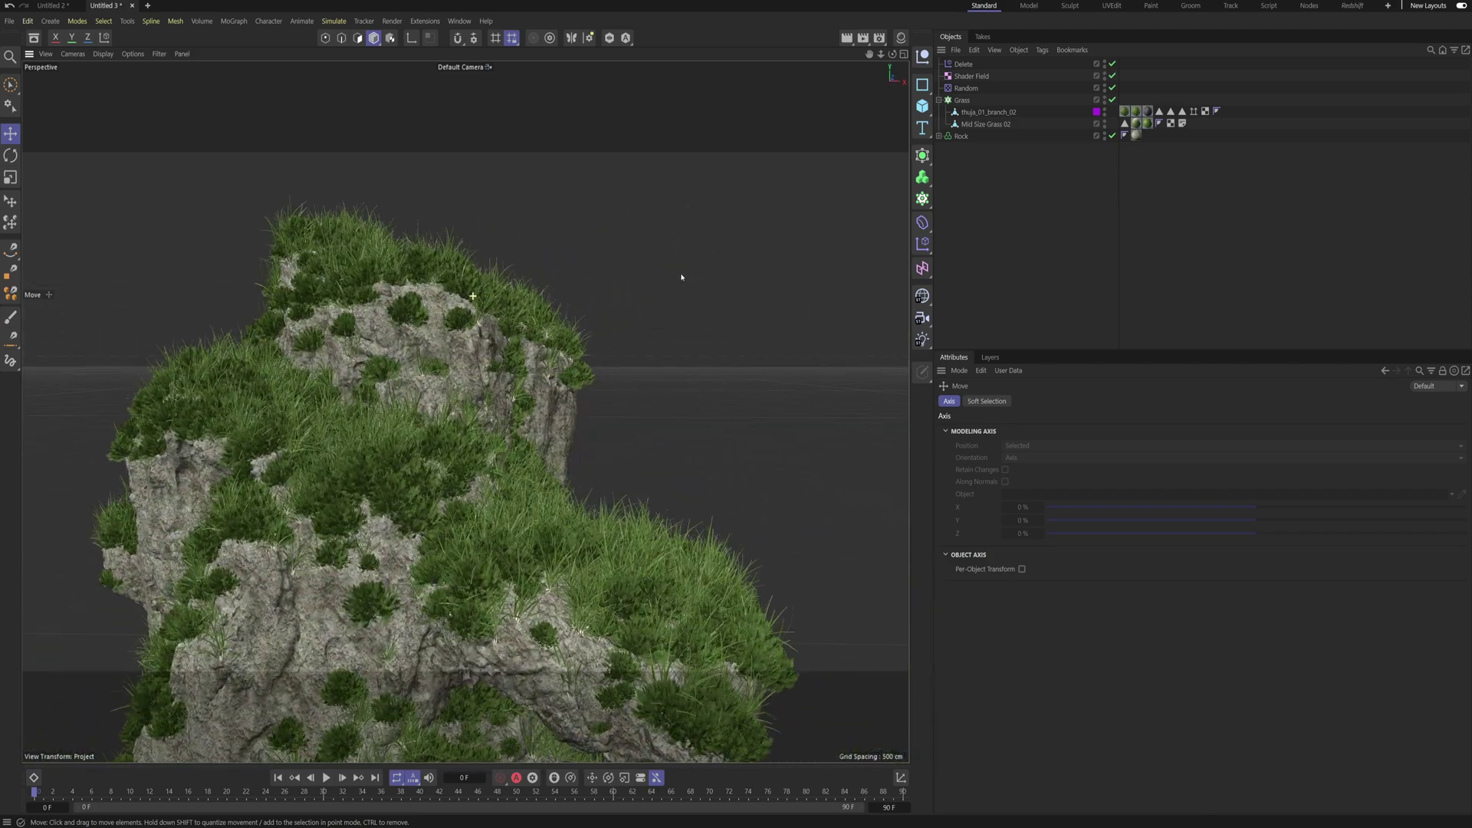
alt+drag(374, 290, 541, 387)
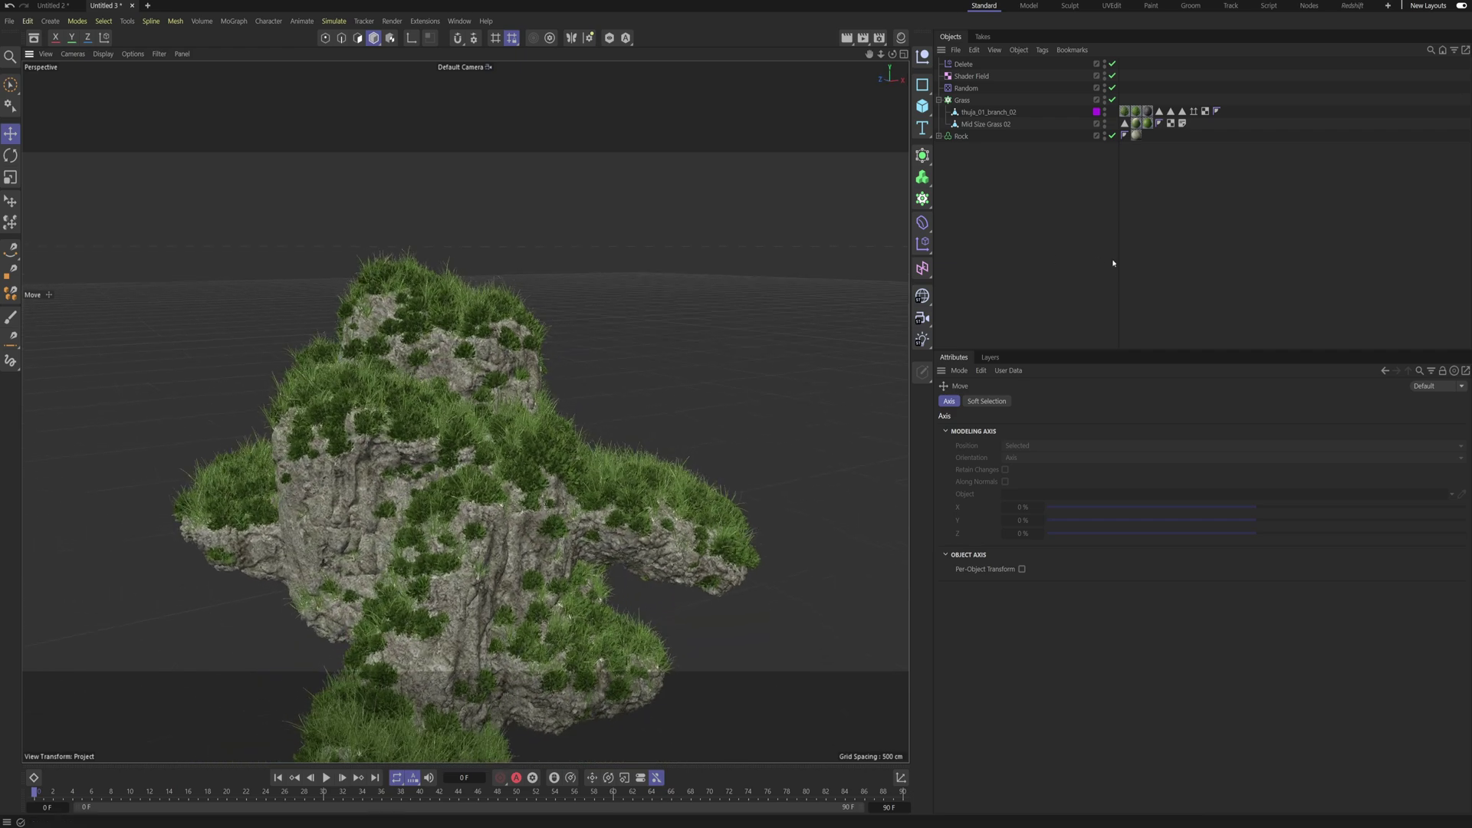
click(939, 137)
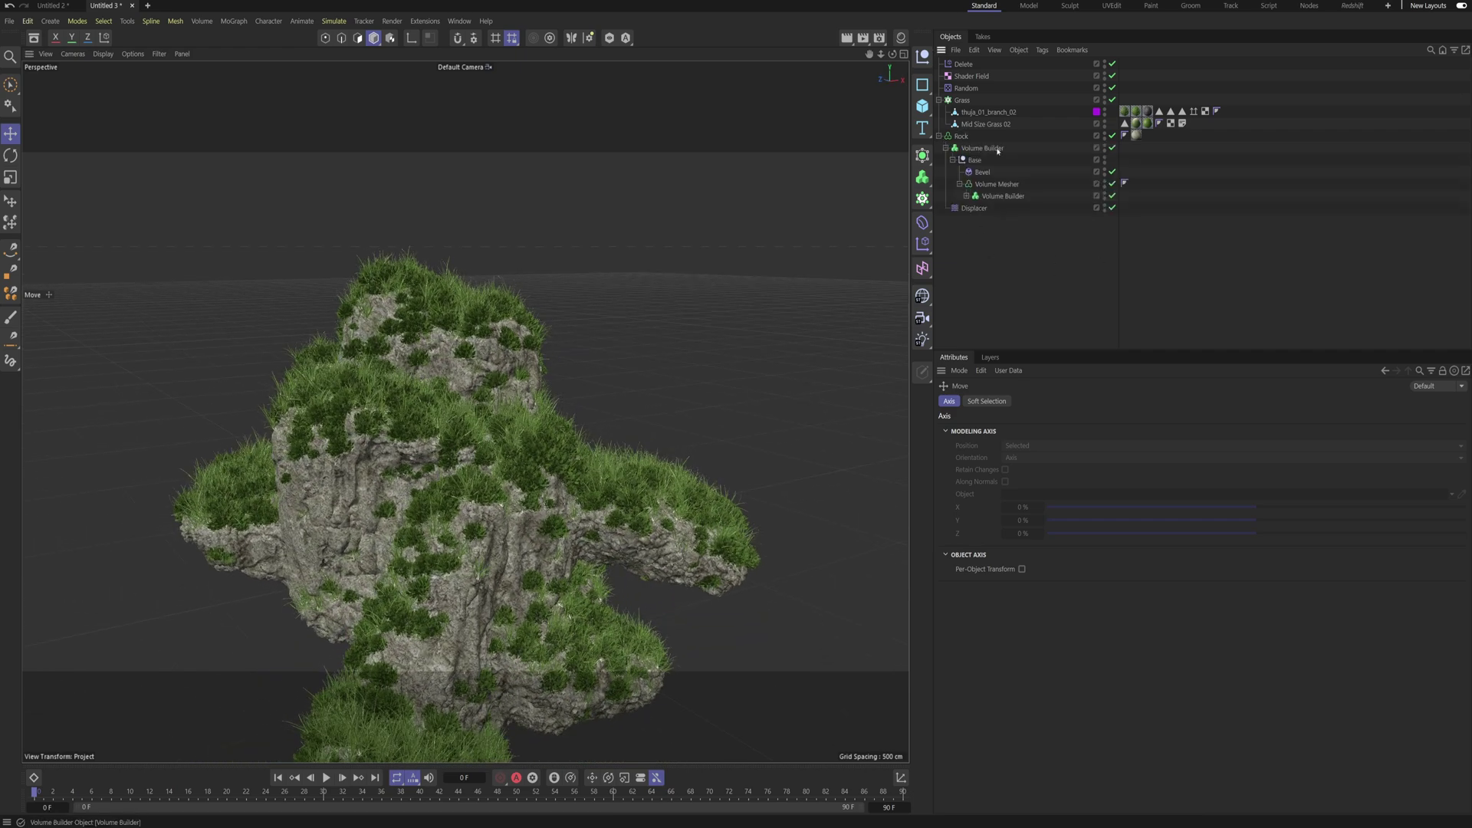
click(966, 197)
click(974, 220)
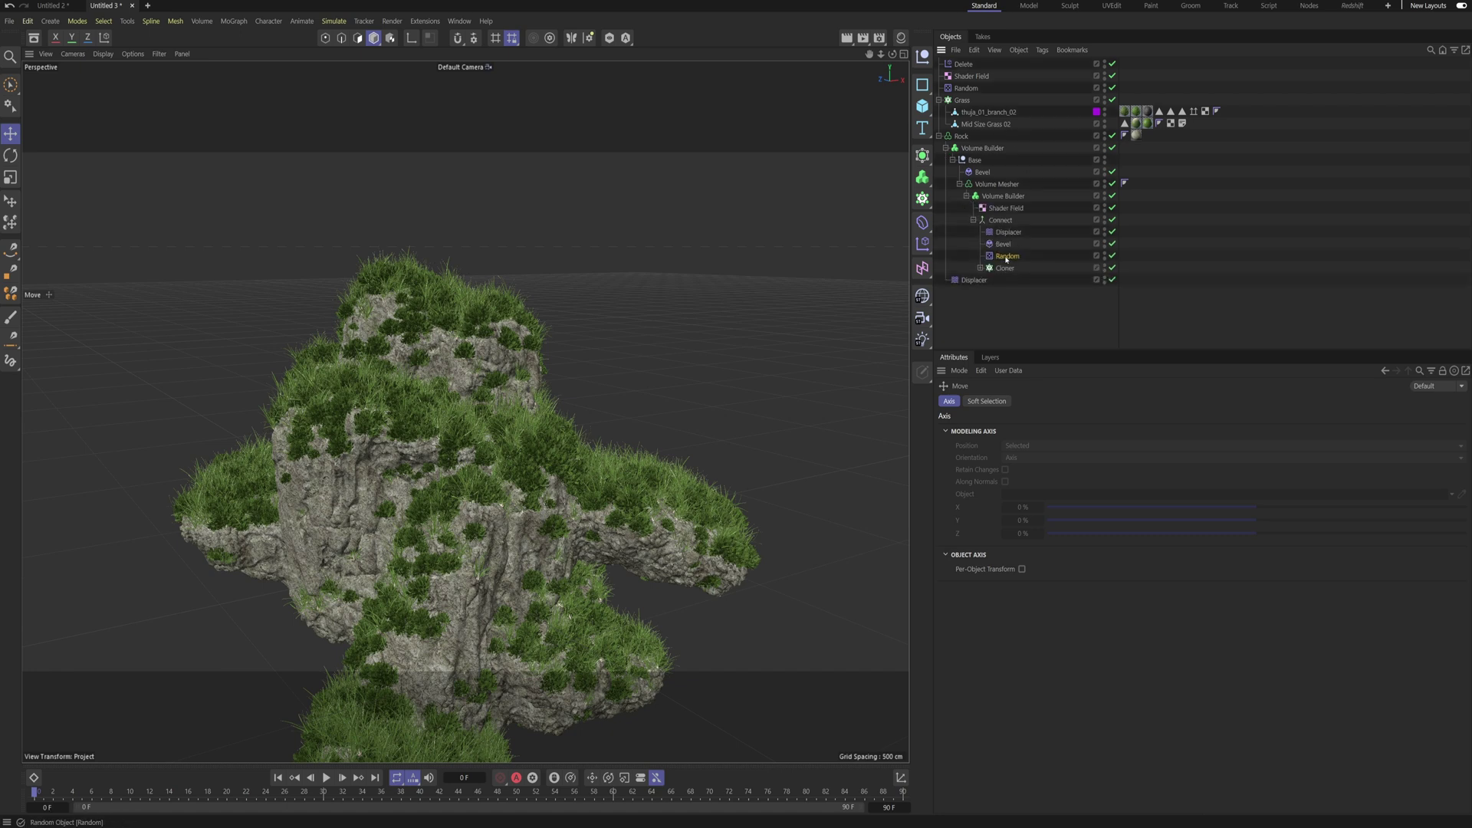
click(1007, 257)
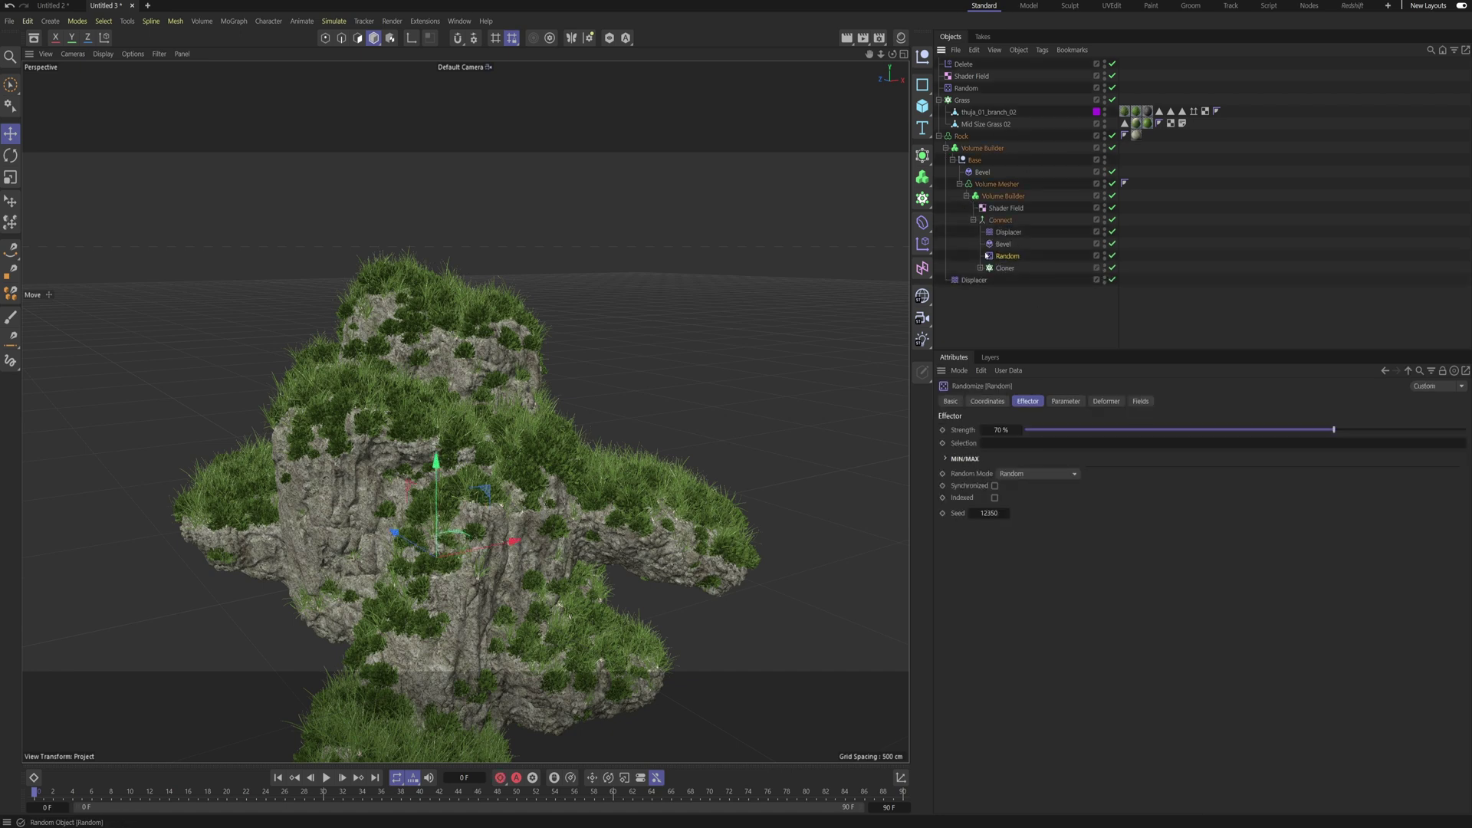
click(1001, 513)
key(Up)
alt+drag(537, 460, 480, 441)
scroll(486, 427, up, 3)
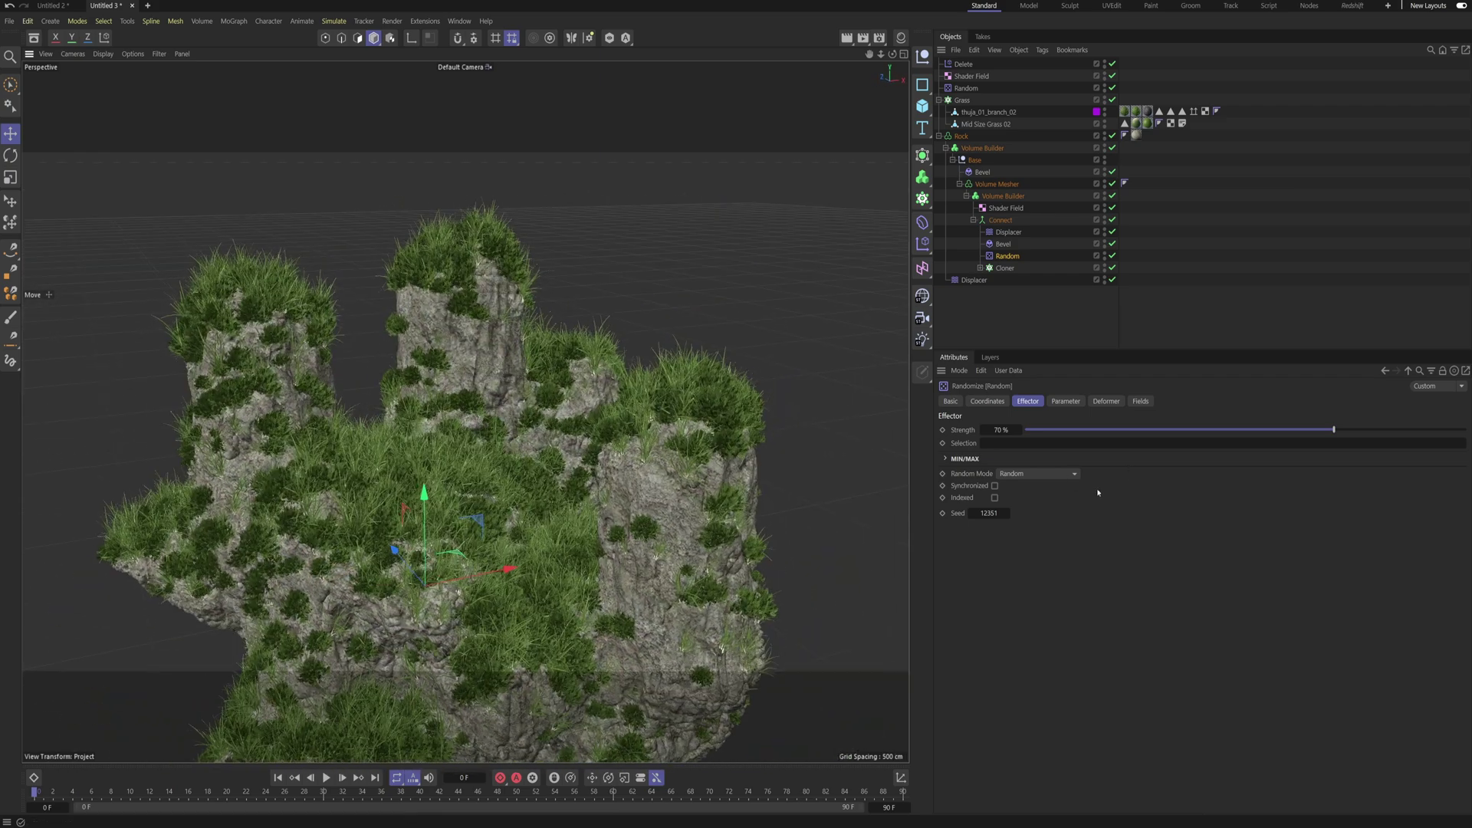
Step: Set the Random effector's seed to 12352 and inspect the regenerated grass-covered rock from several sides
click(1007, 511)
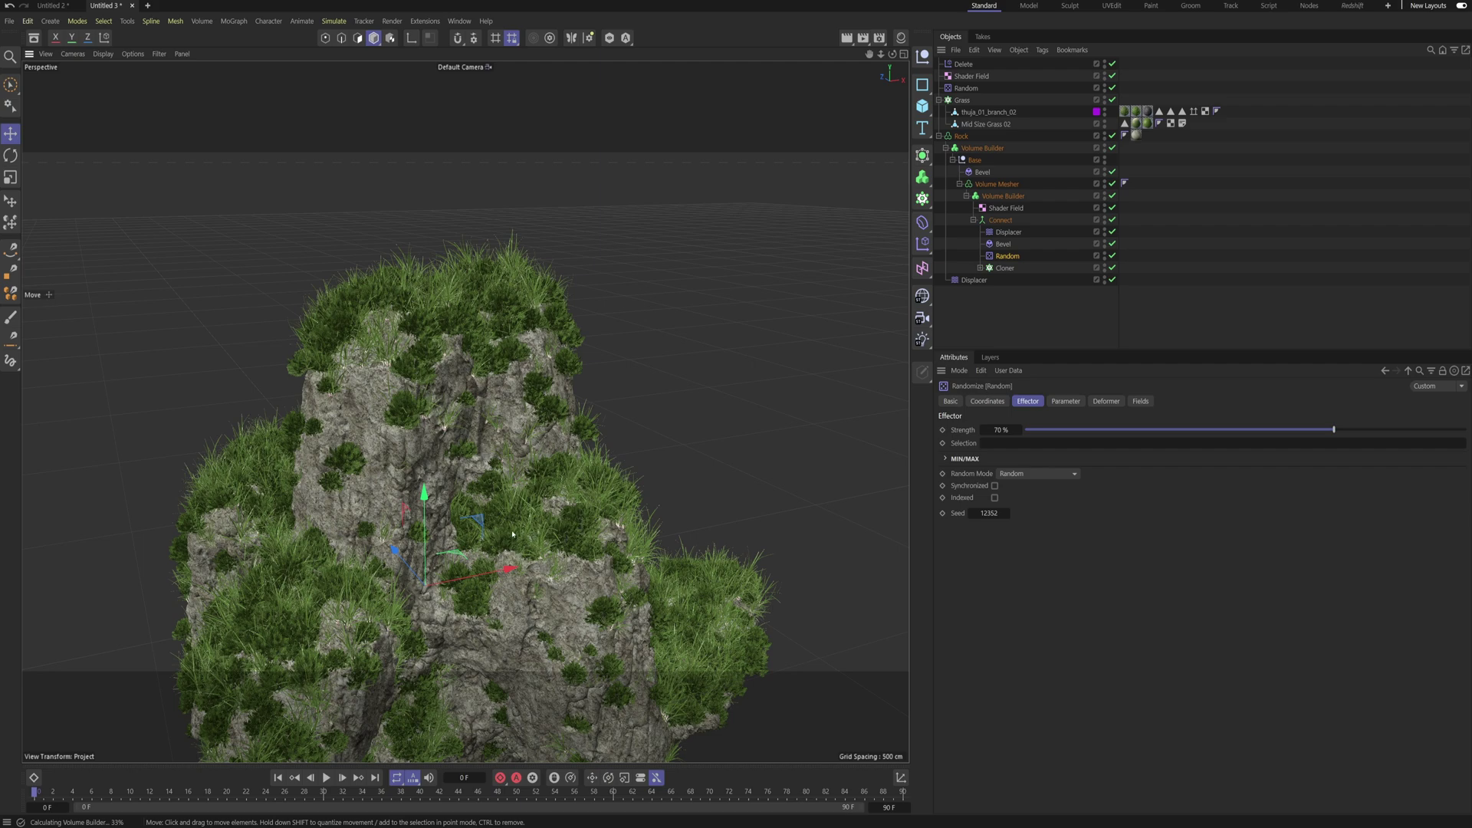
alt+drag(512, 534, 306, 521)
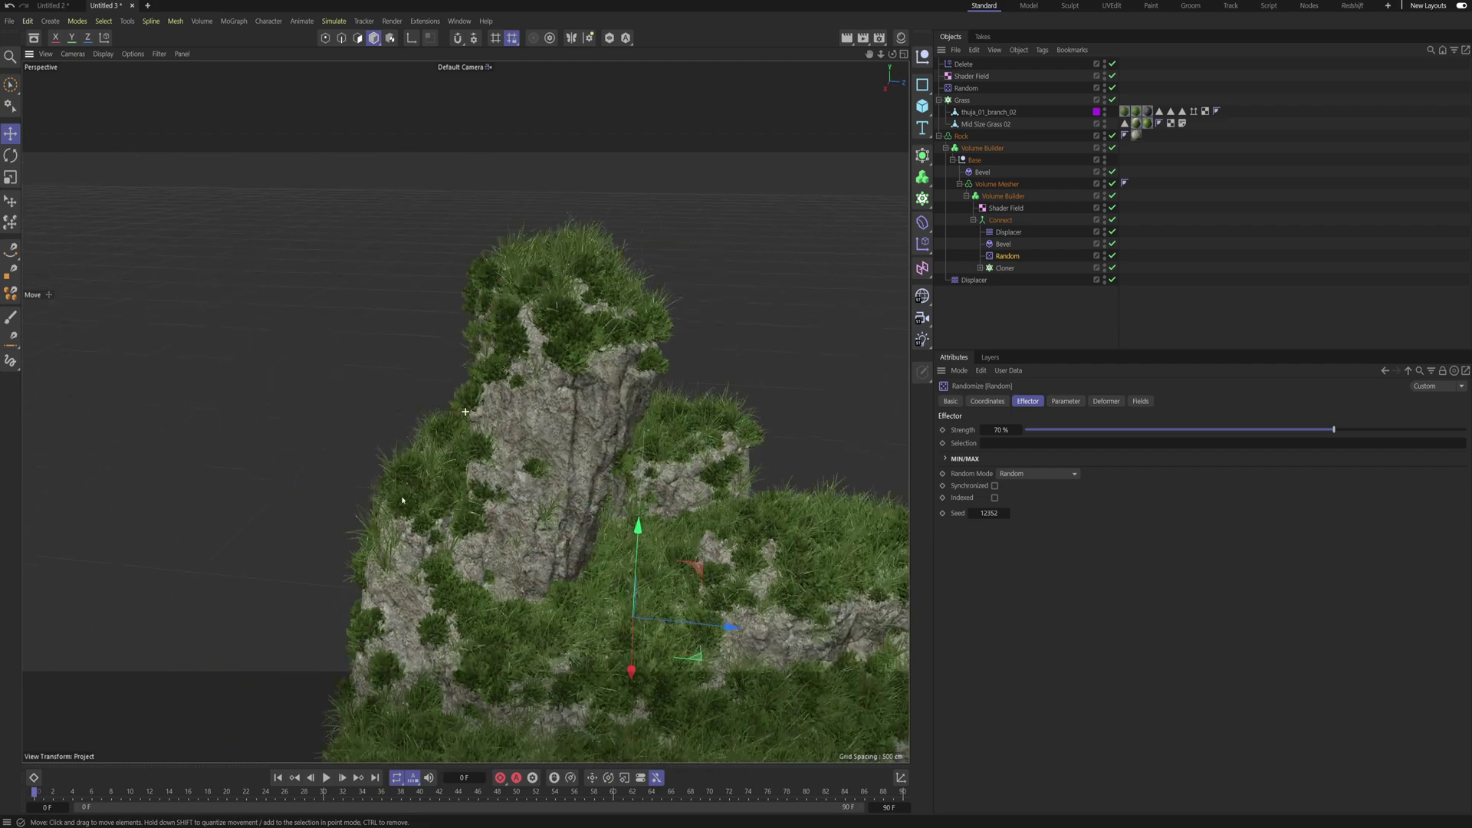
alt+drag(636, 491, 611, 409)
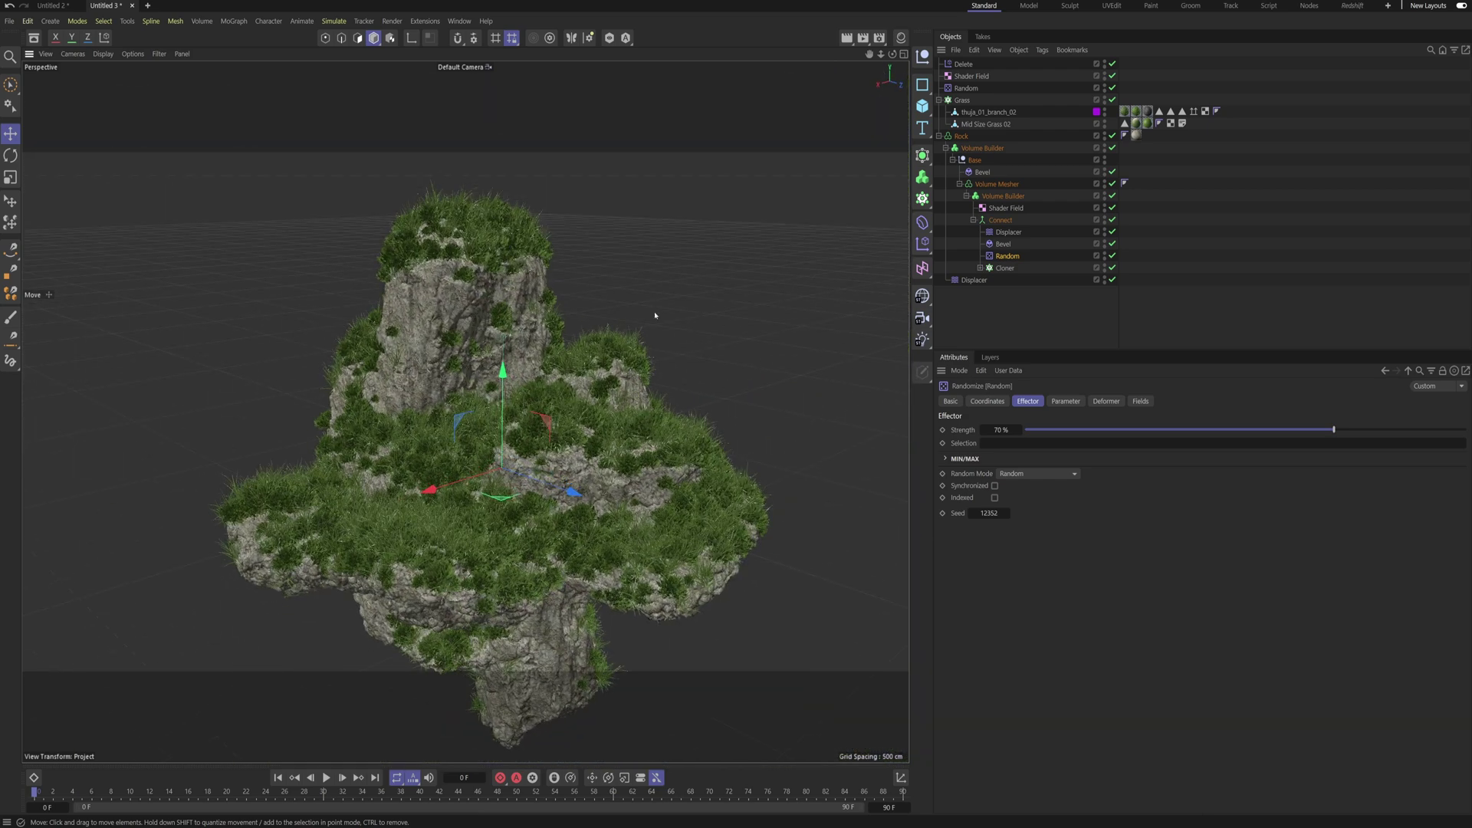
scroll(577, 456, up, 5)
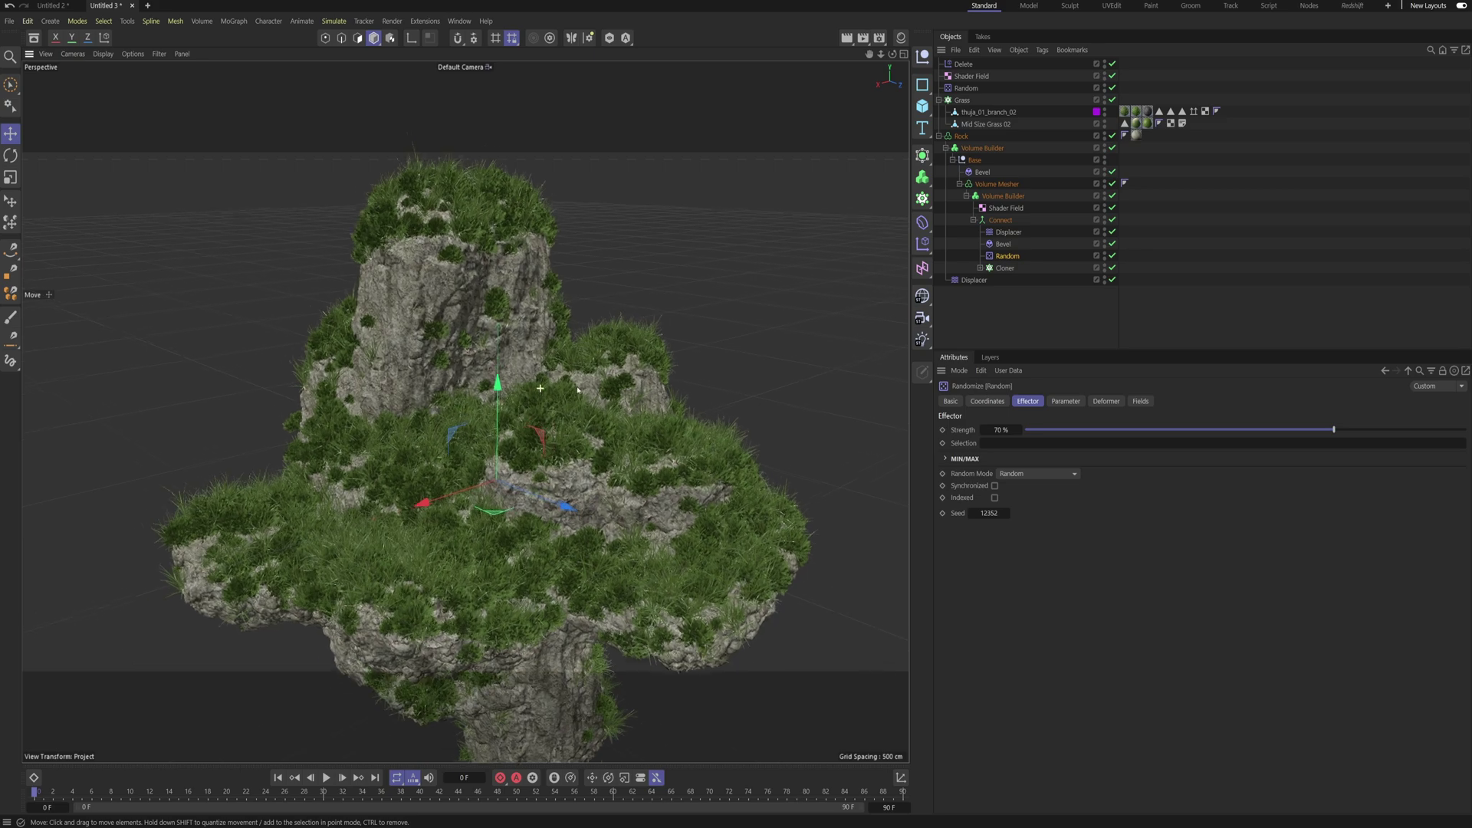
alt+middle_drag(584, 461, 562, 462)
alt+middle_drag(452, 457, 586, 449)
alt+drag(586, 448, 587, 440)
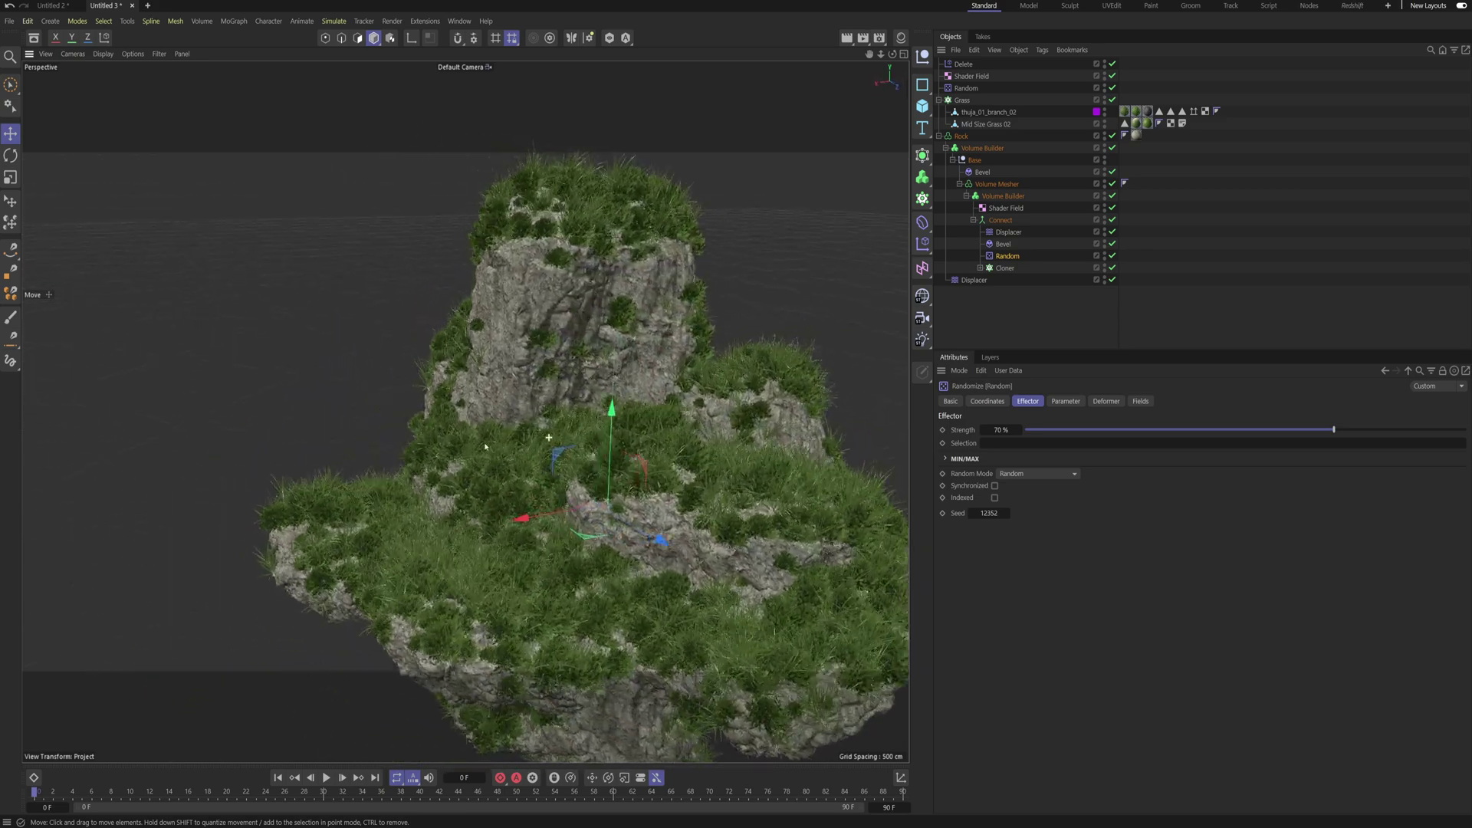